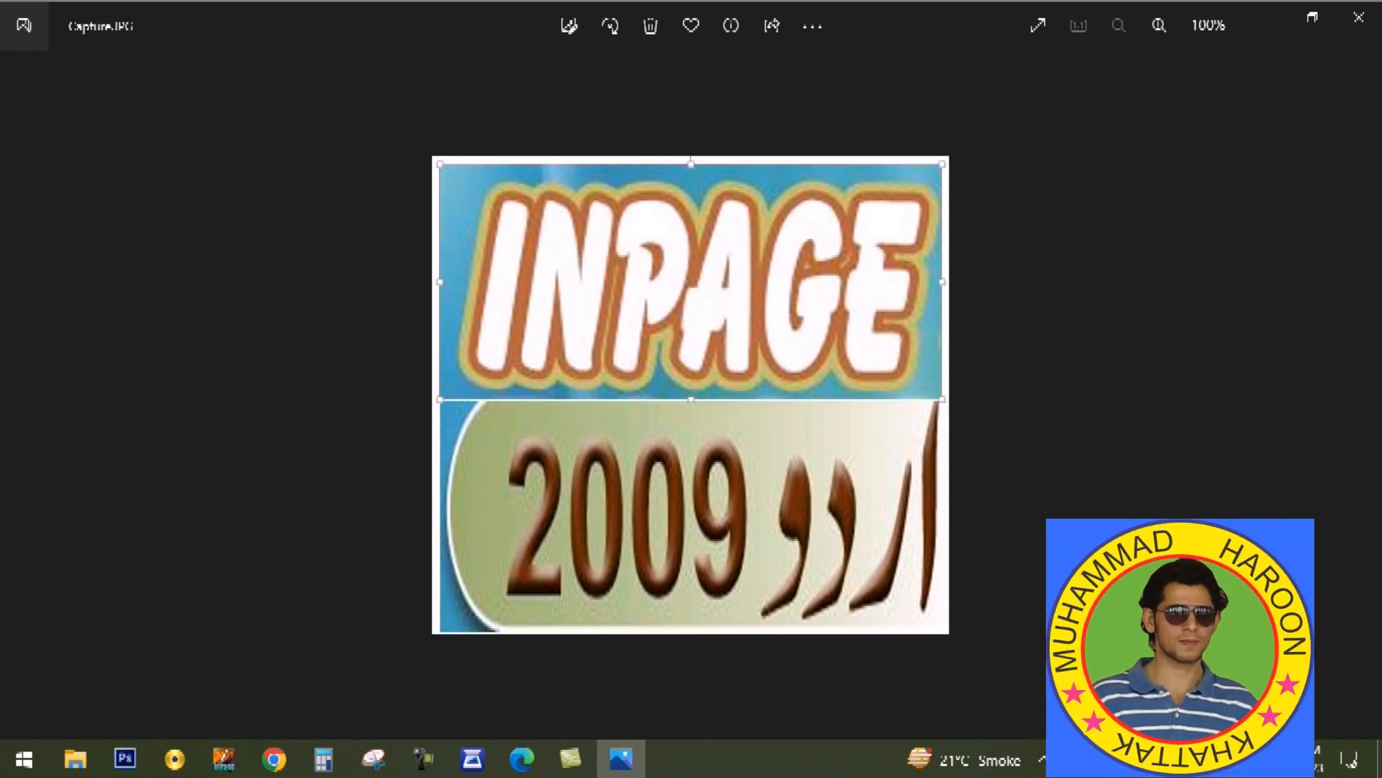
# Close the Capture.JPG picture viewer and launch InPage Urdu from the taskbar.
pyautogui.click(1266, 18)
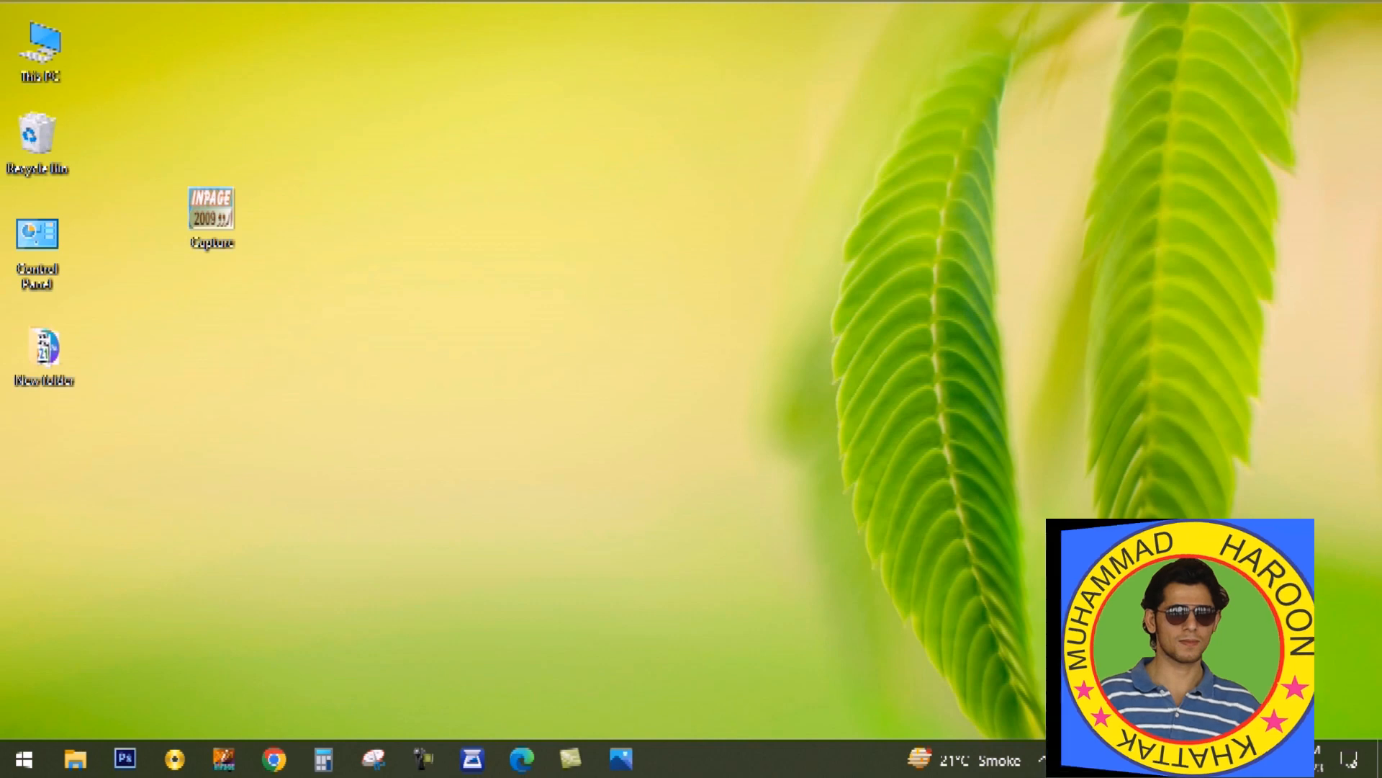
pyautogui.click(223, 758)
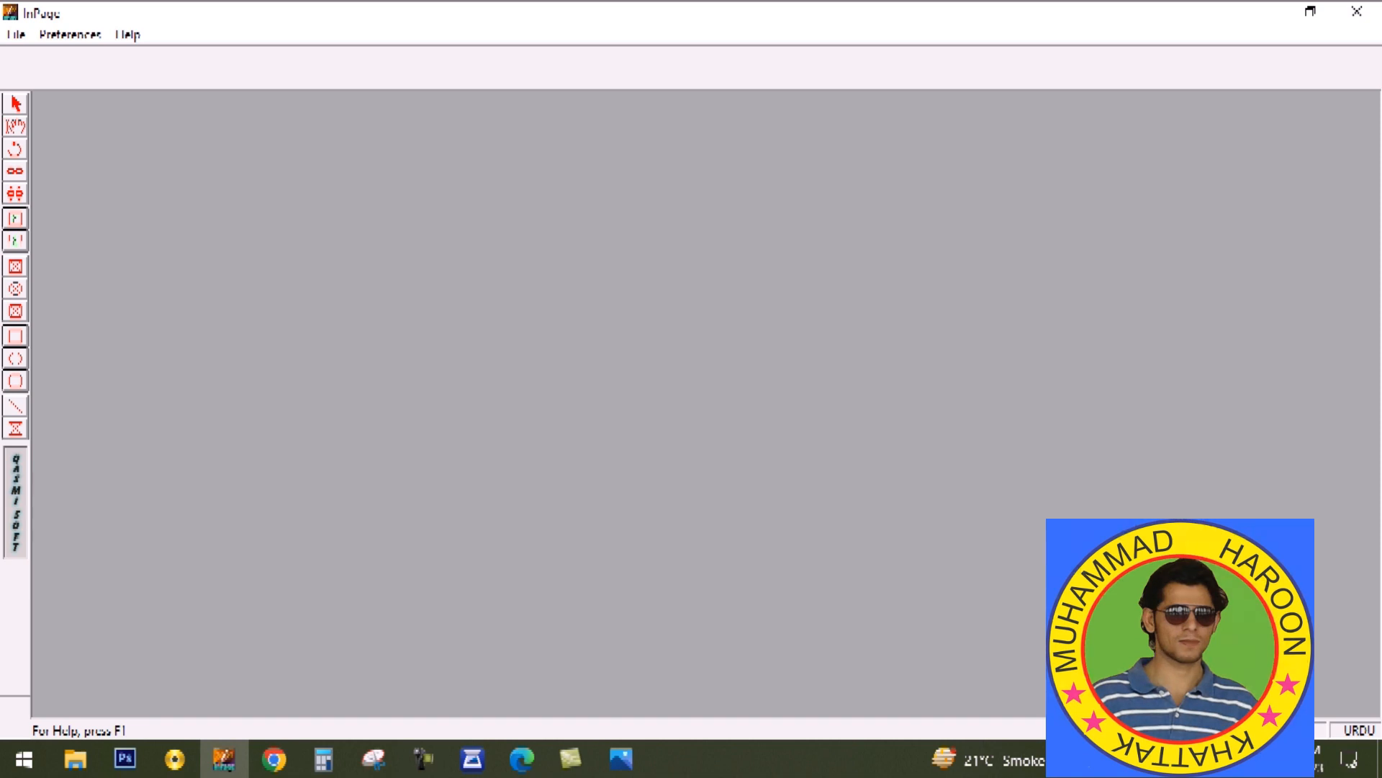
# Create a new blank document, Untitled 1, with A4 210x297mm page size.
pyautogui.click(16, 34)
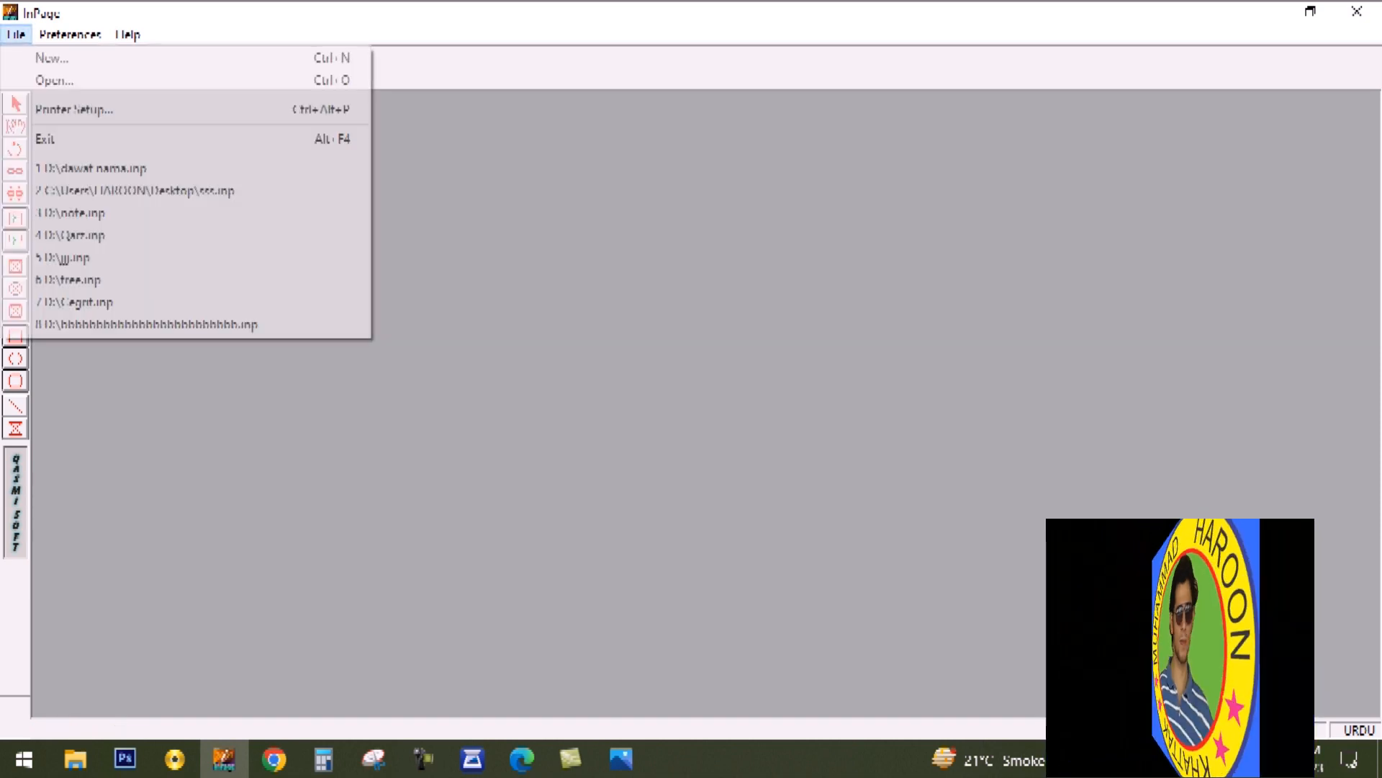
pyautogui.press('Up')
pyautogui.press('Return')
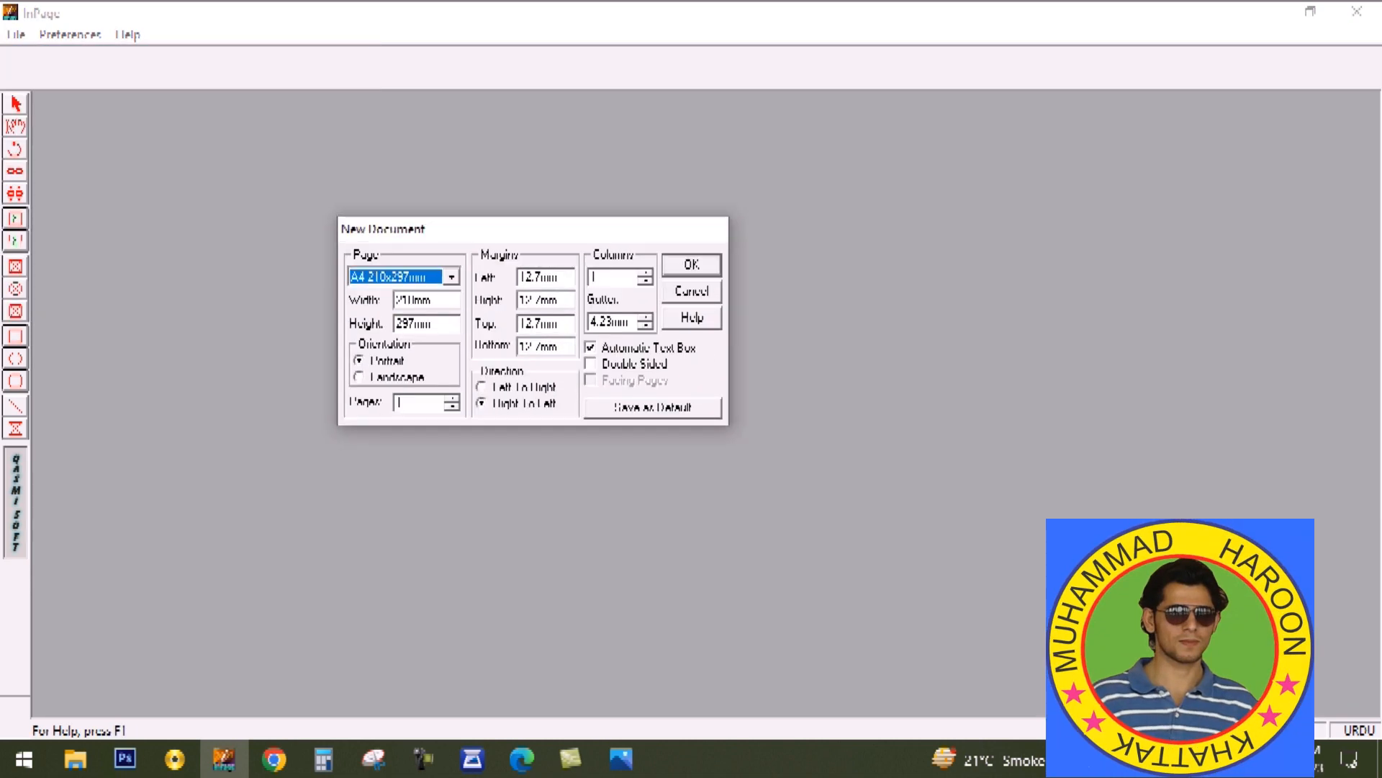
pyautogui.hotkey('alt', 'Down')
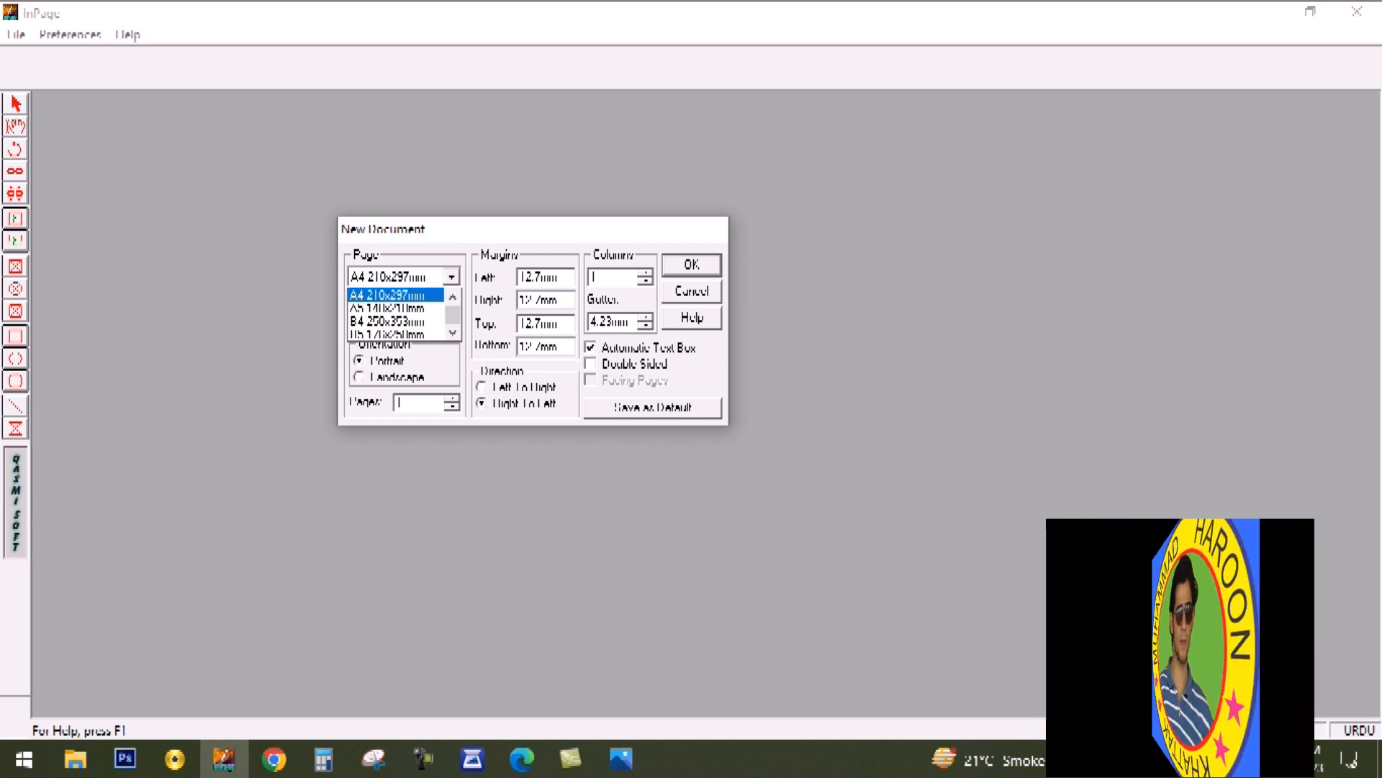
pyautogui.press('Return')
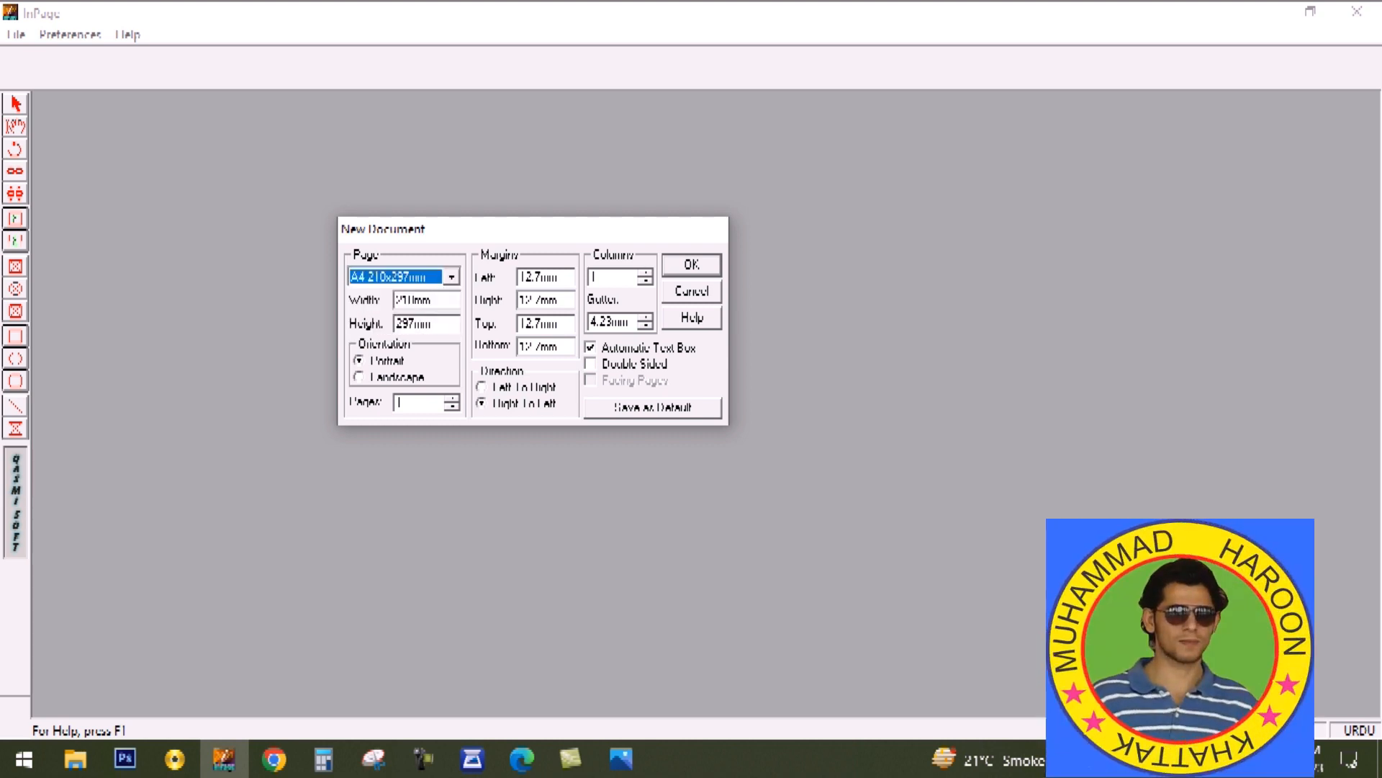
pyautogui.hotkey('alt', 'l')
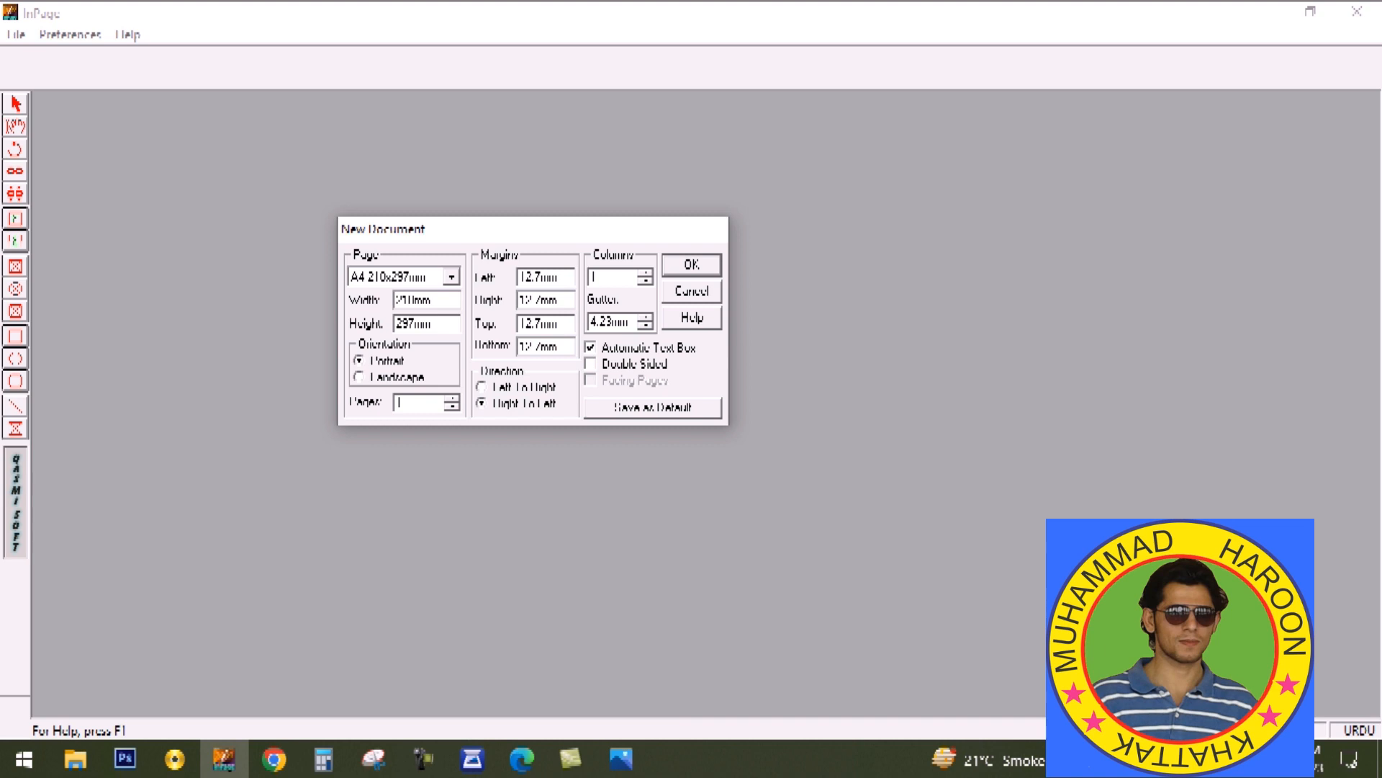
pyautogui.press('Return')
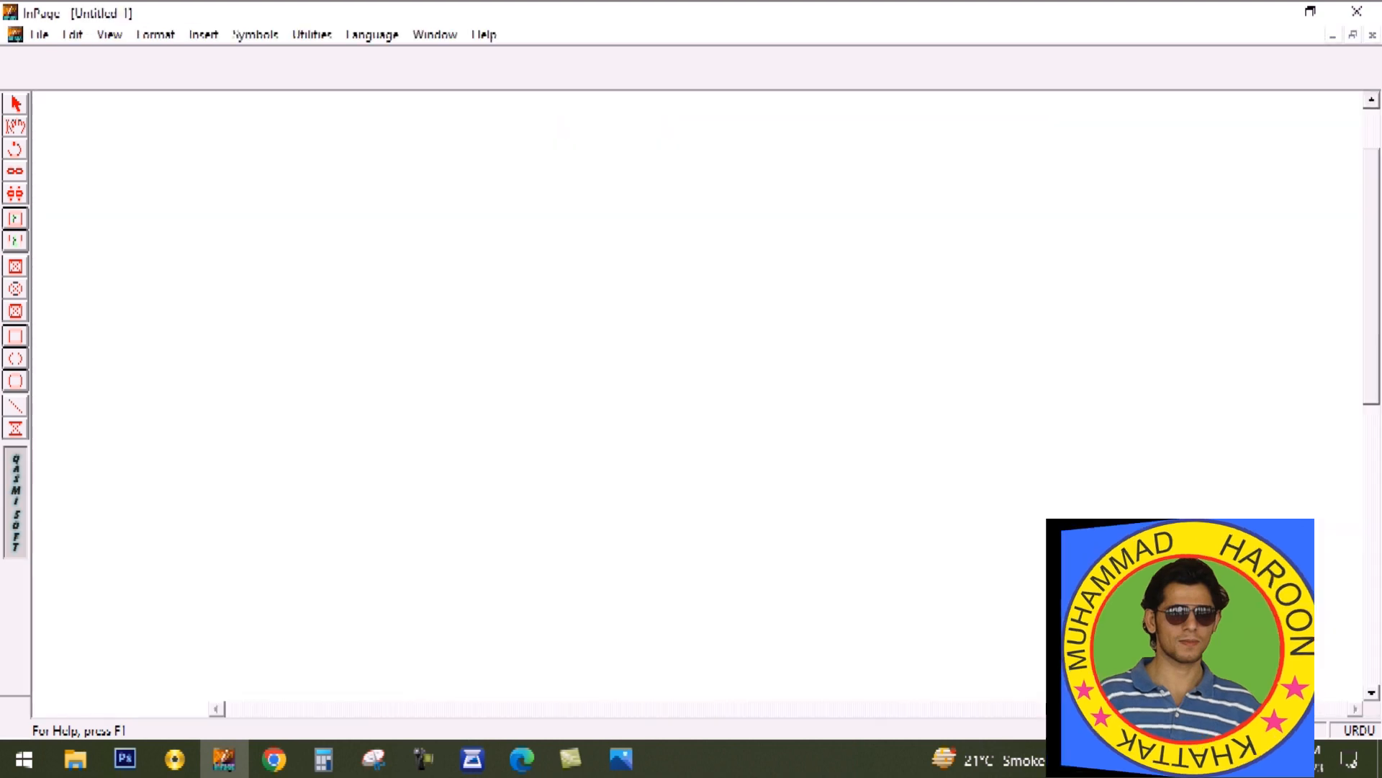
# Look through the File menu and dismiss it without changes.
pyautogui.hotkey('alt', 'f')
pyautogui.press('Down')
pyautogui.press('Down')
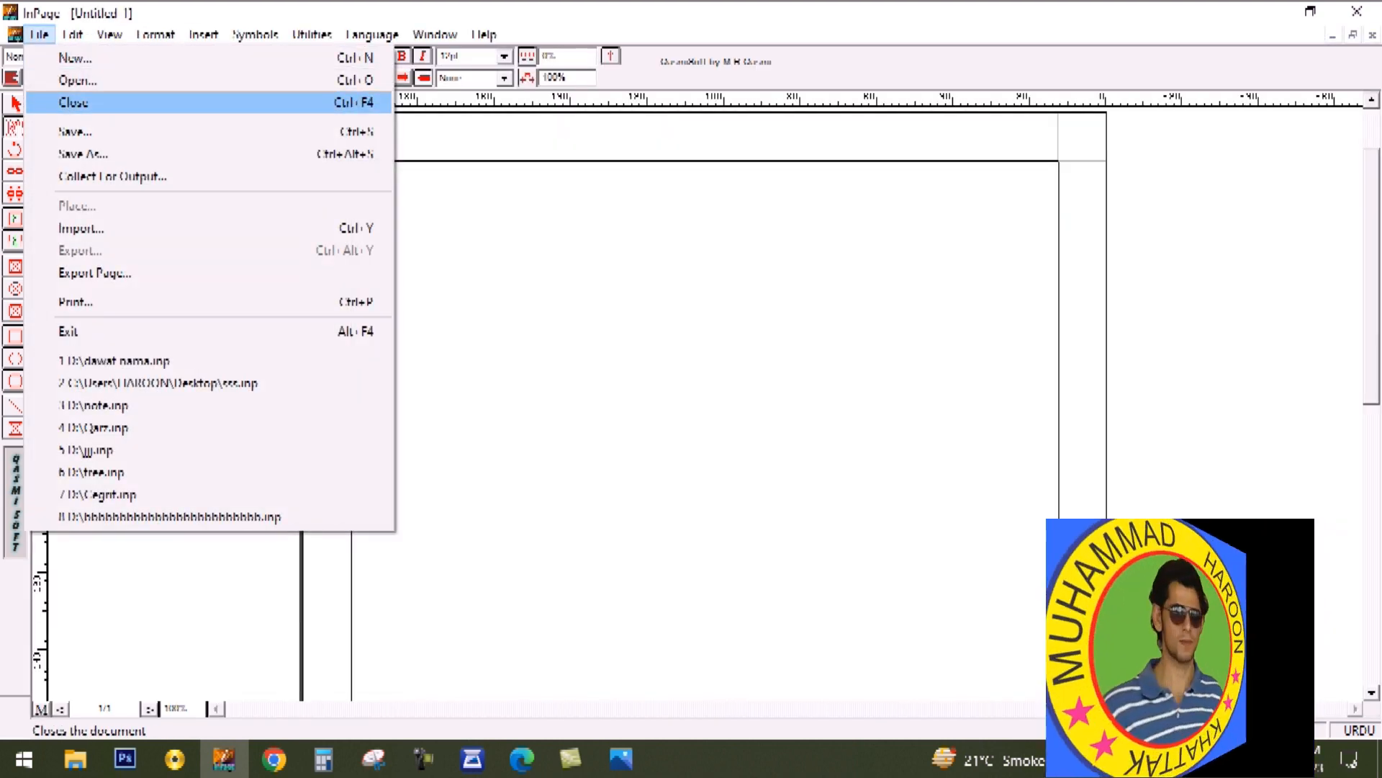
pyautogui.press('Escape')
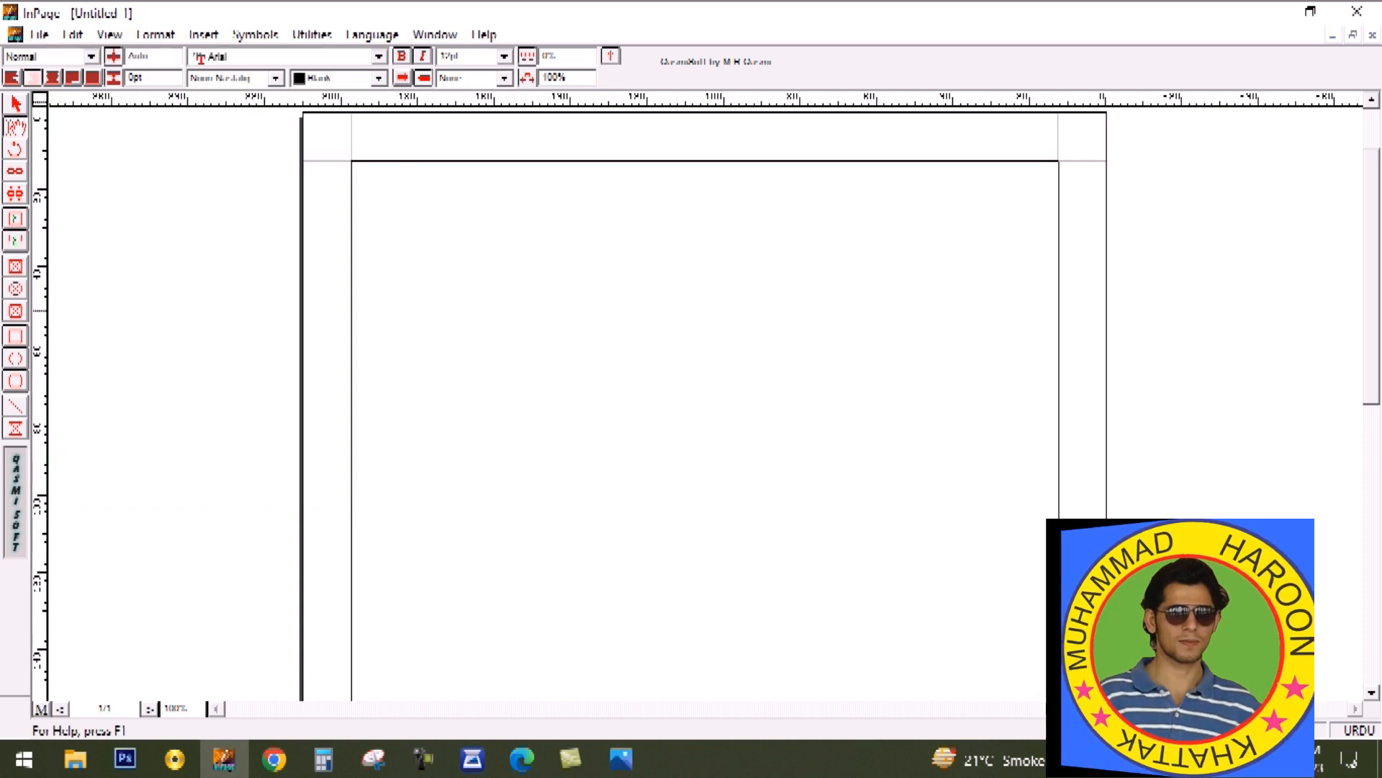
# Enlarge the word پاکستان to 100pt, trying 70pt first.
pyautogui.doubleClick(1044, 178)
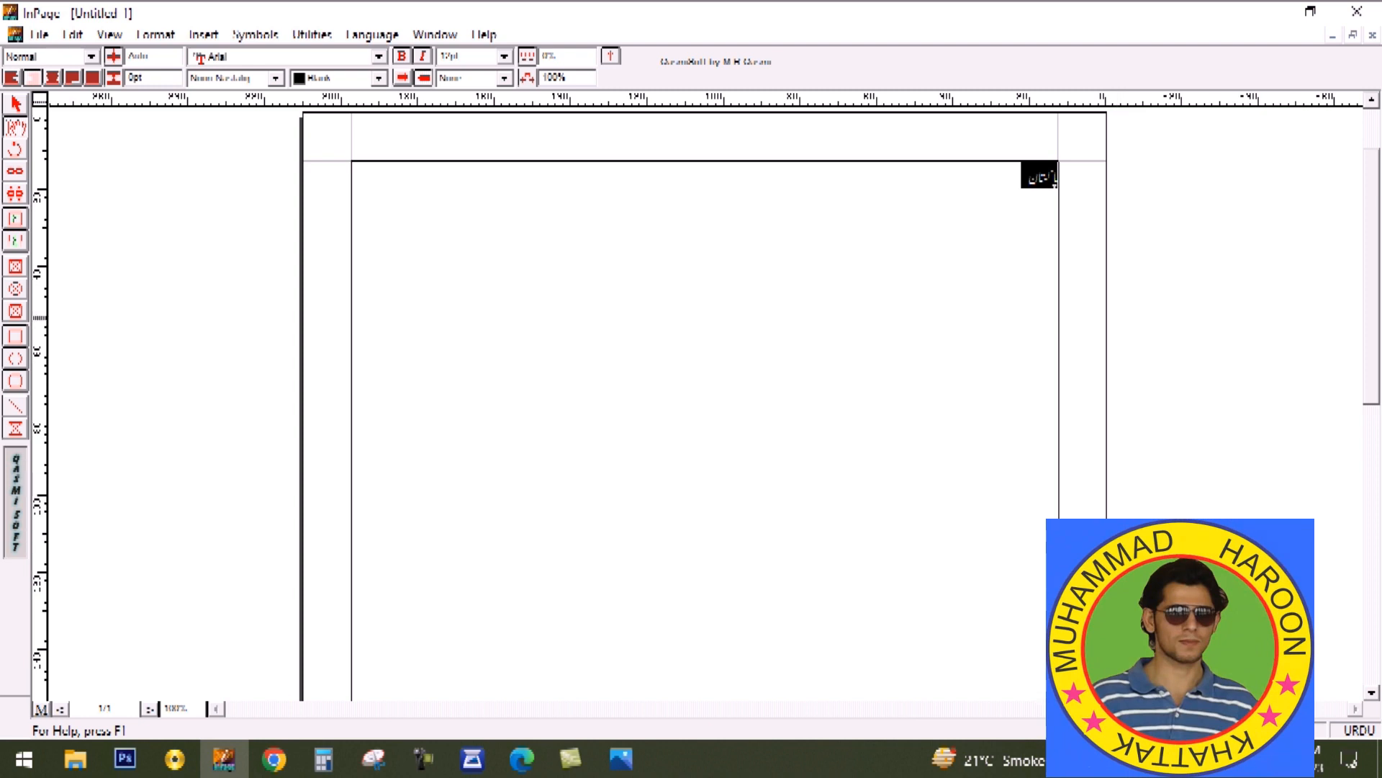
pyautogui.click(450, 57)
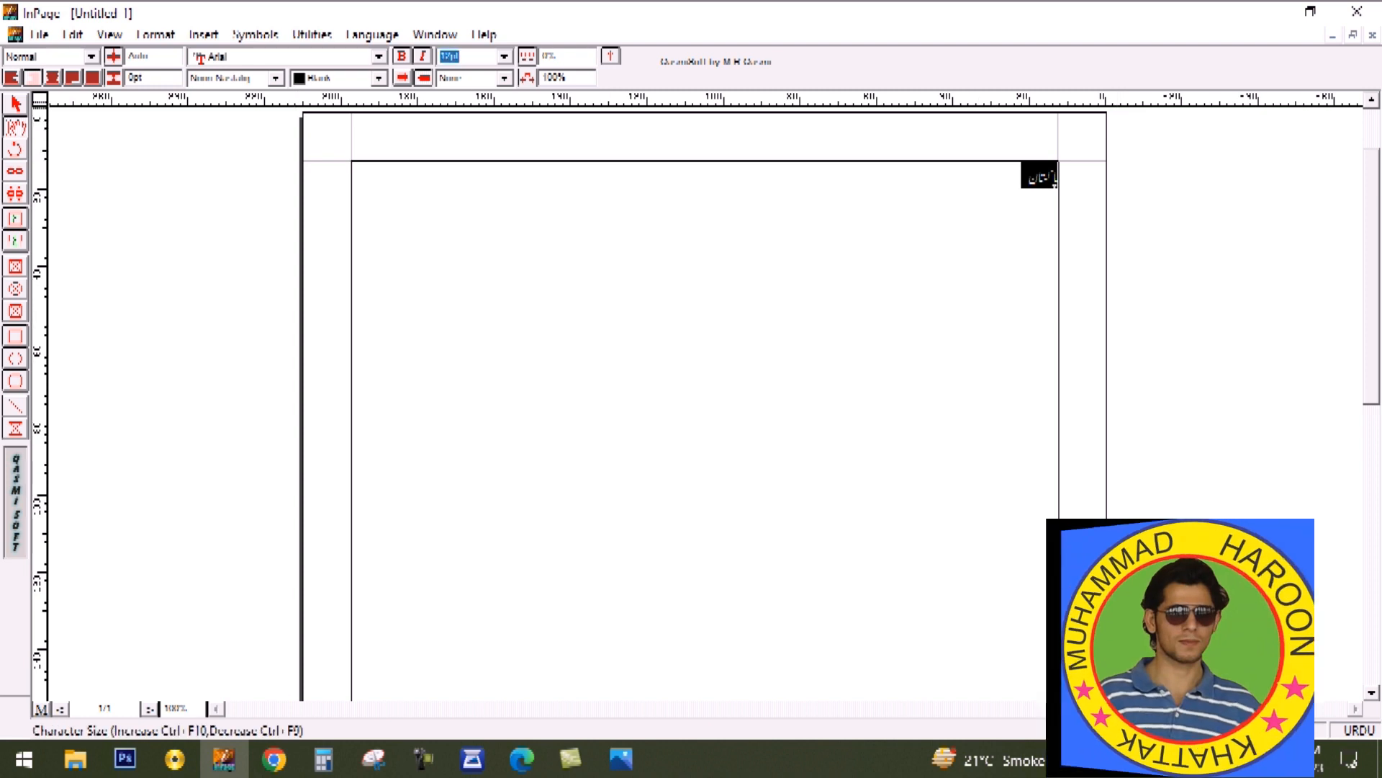
pyautogui.write('70')
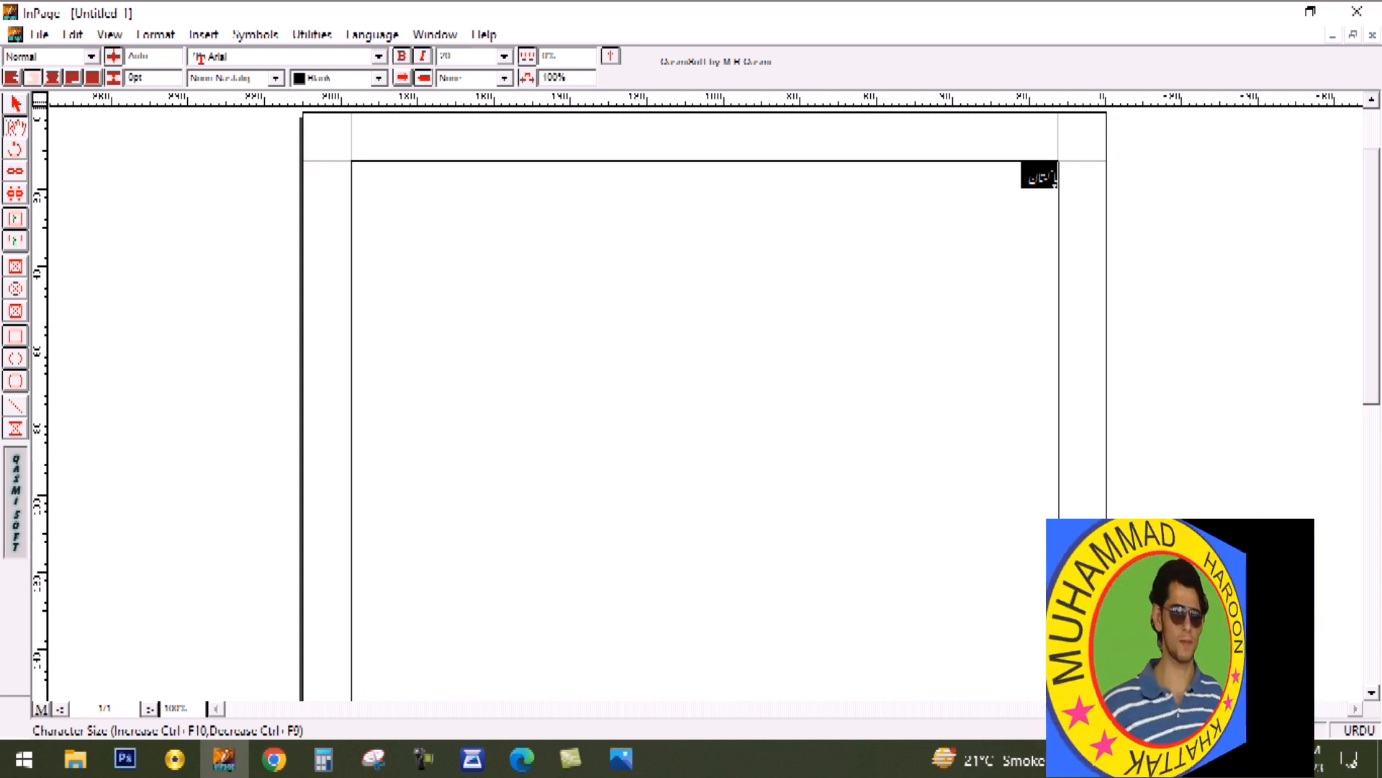
pyautogui.press('Return')
pyautogui.click(450, 56)
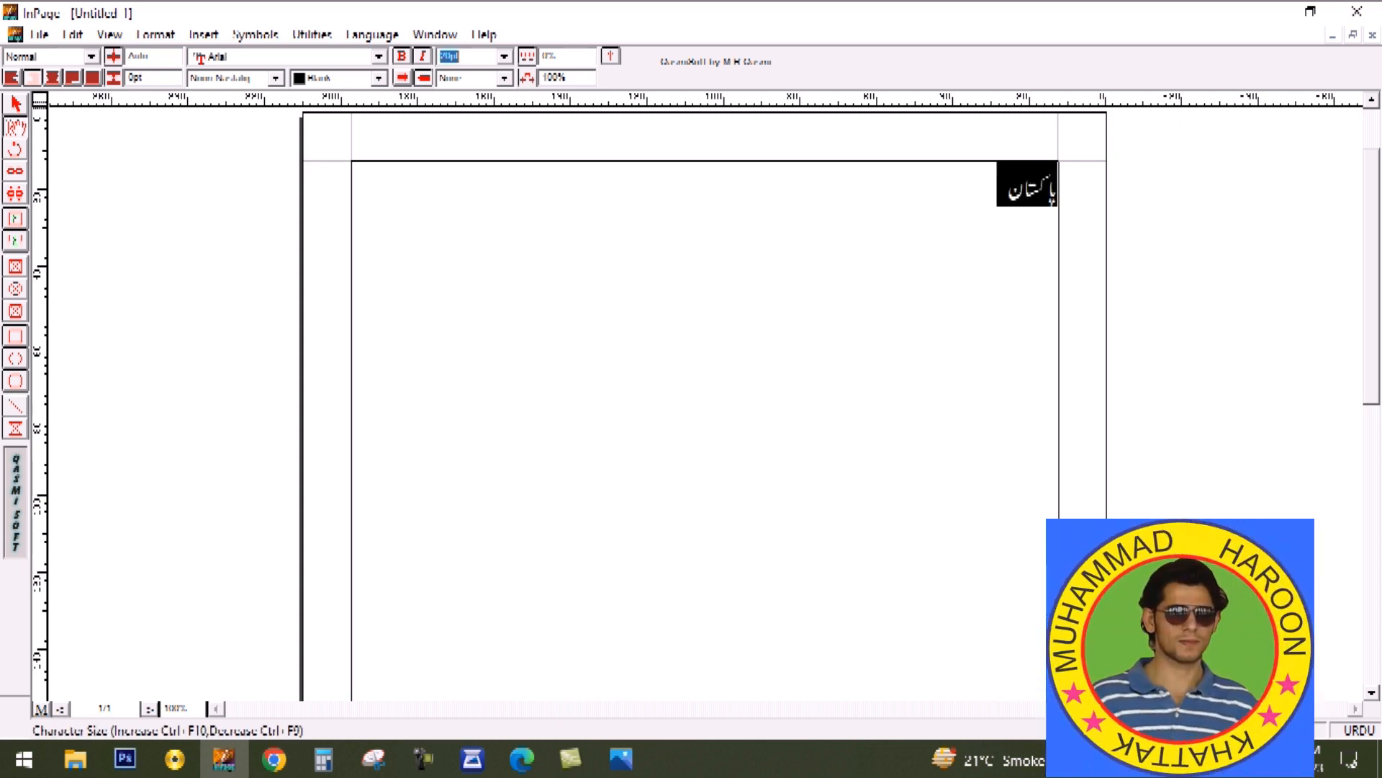
pyautogui.press('Return')
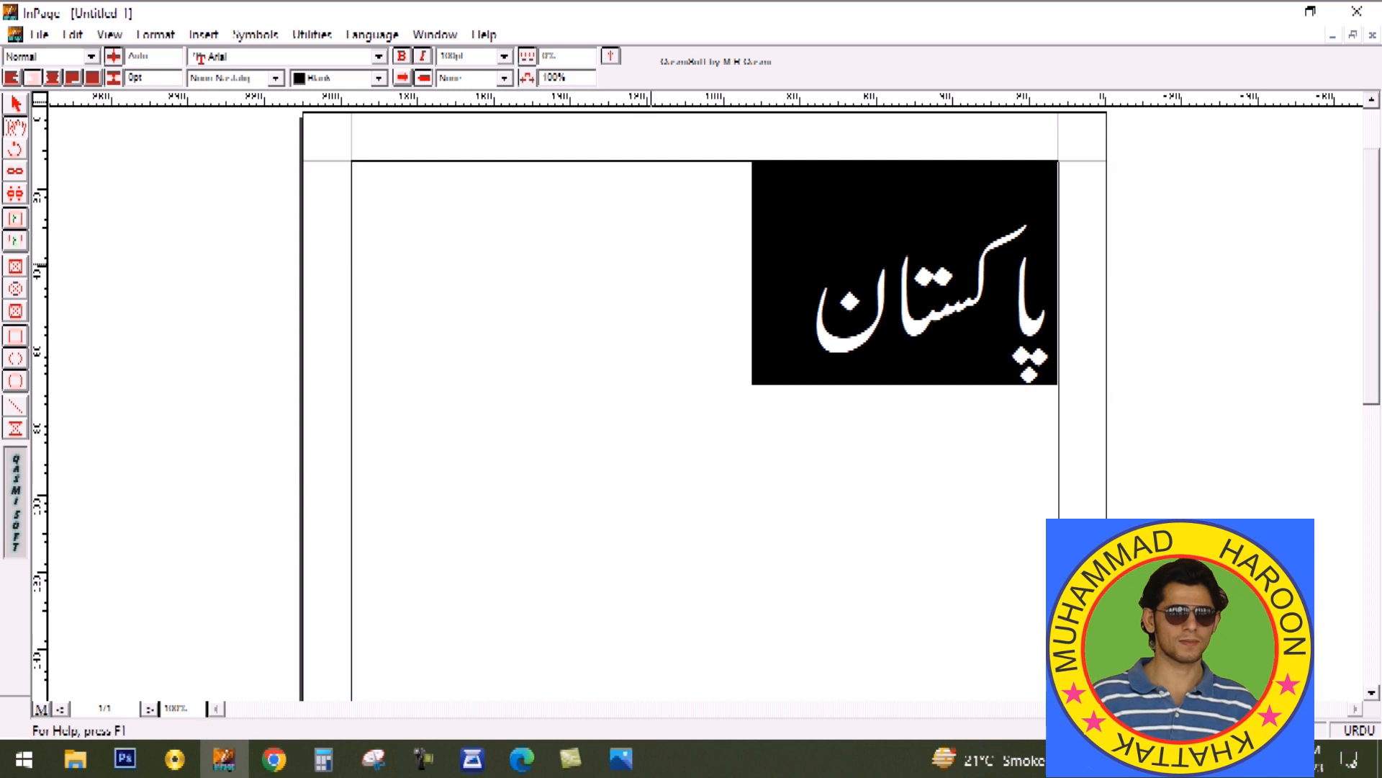
pyautogui.click(810, 303)
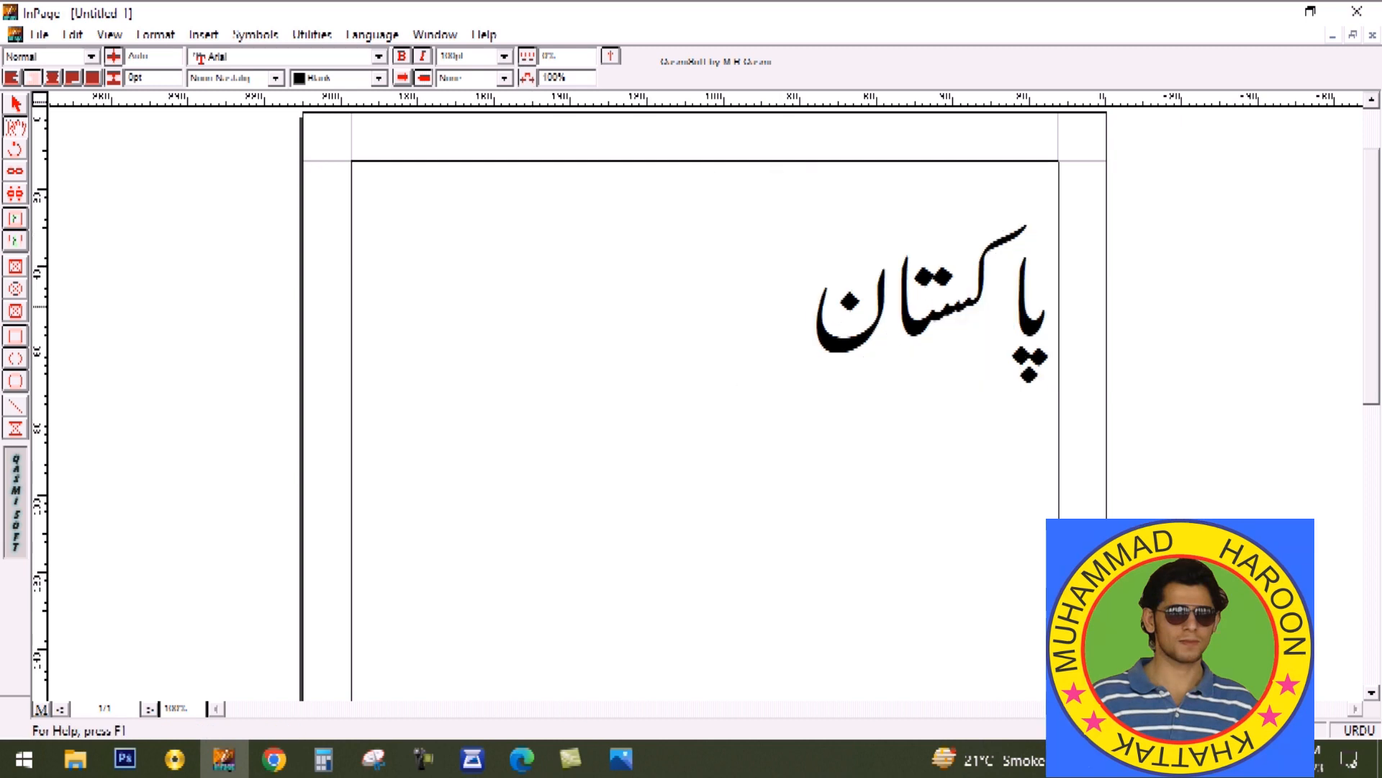
pyautogui.hotkey('alt', 'e')
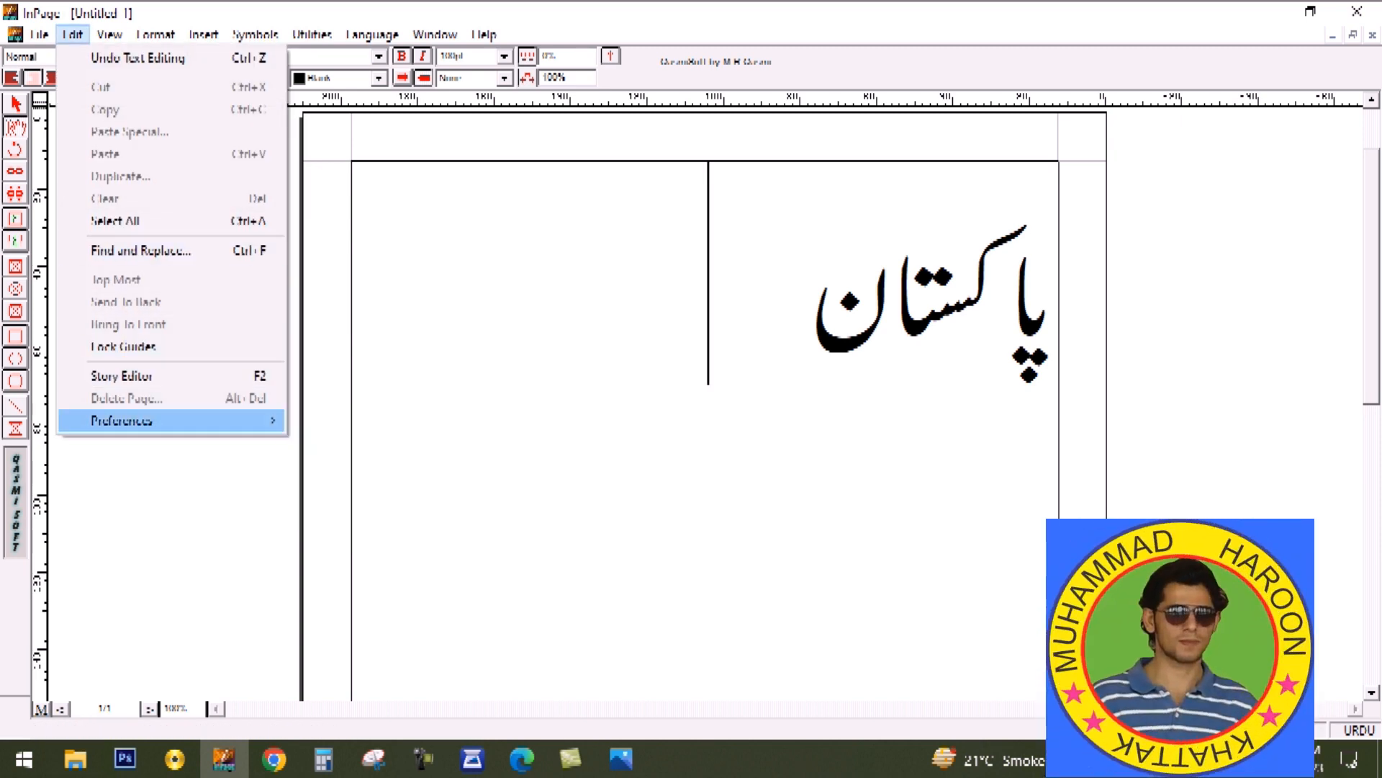
# Switch the keyboard preference to the Monotype layout.
pyautogui.moveTo(173, 420)
pyautogui.press('Down')
pyautogui.press('Down')
pyautogui.press('Down')
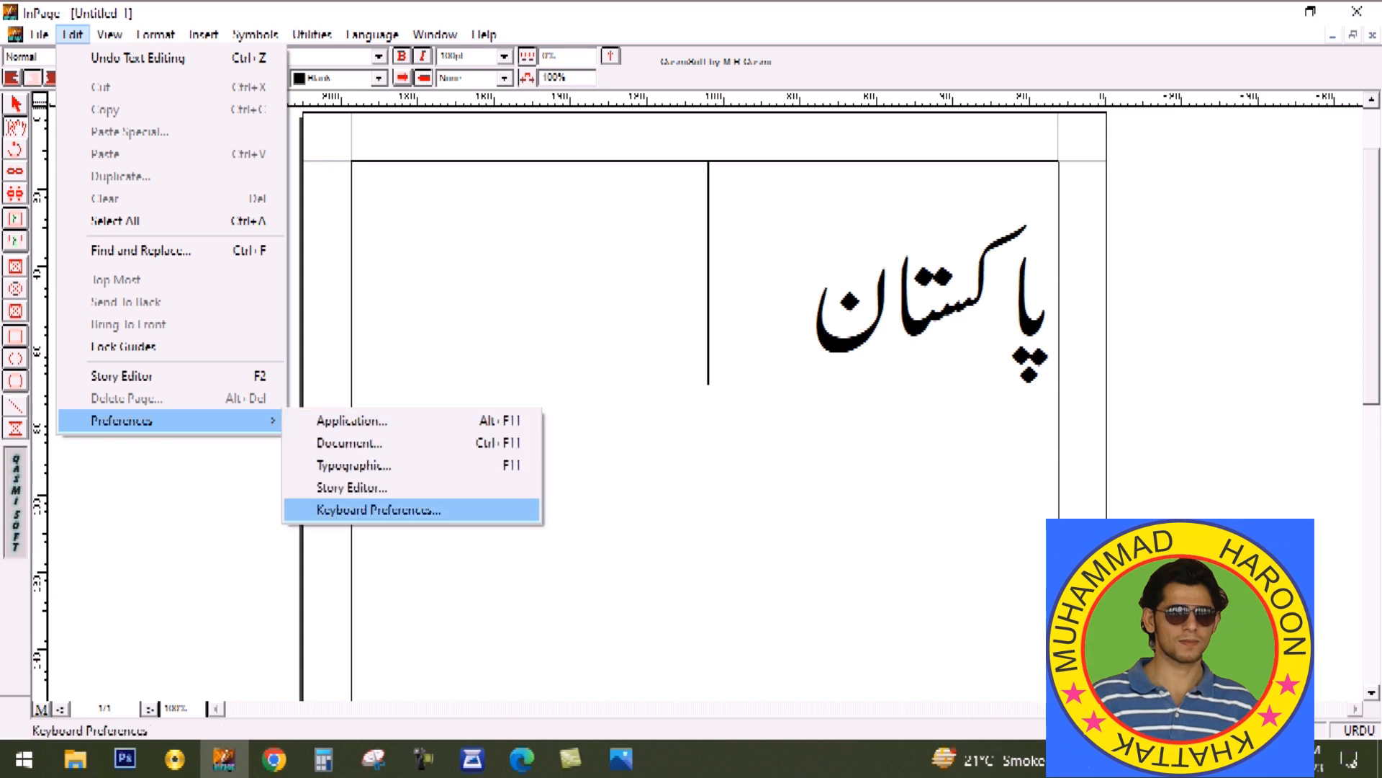
pyautogui.press('Return')
pyautogui.moveTo(612, 326); pyautogui.dragTo(440, 271)
pyautogui.click(576, 301)
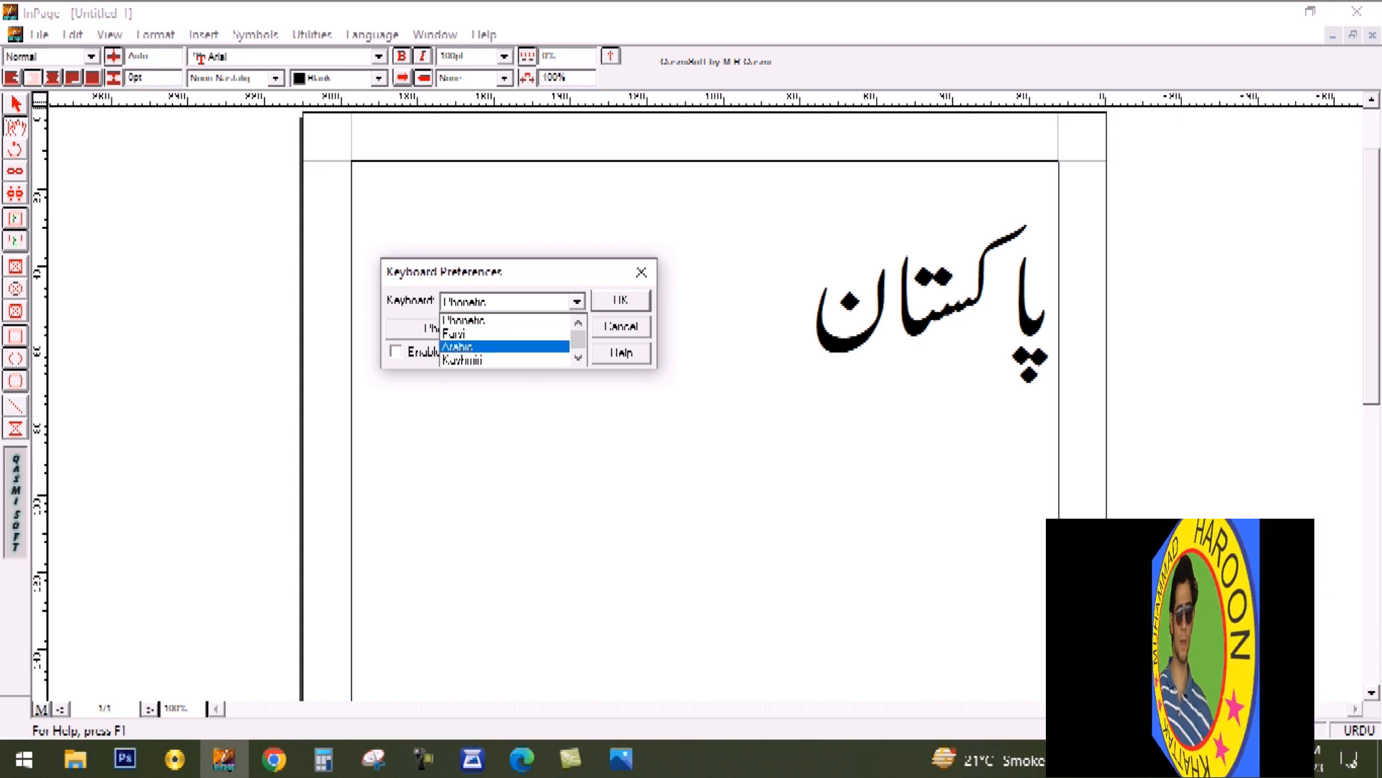
pyautogui.scroll(1, 504, 340)
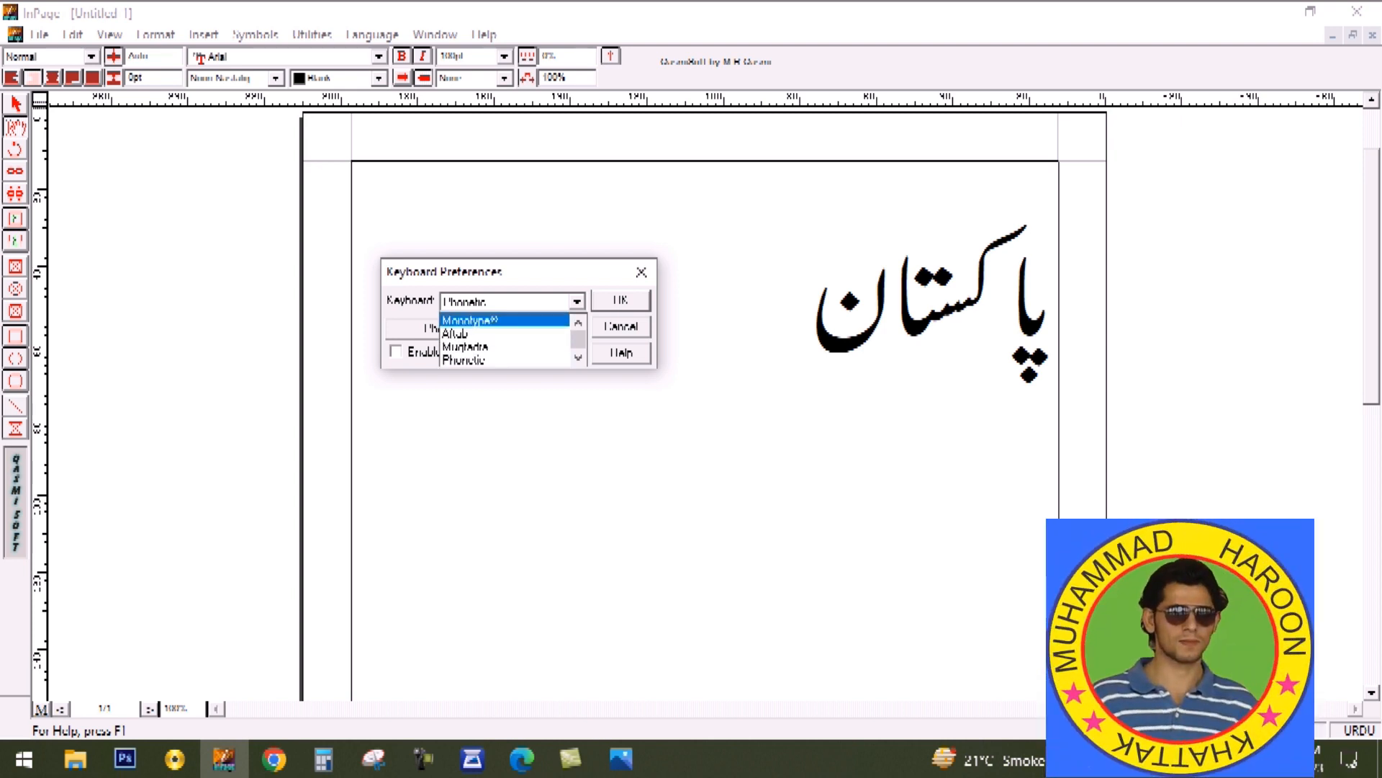
pyautogui.click(469, 320)
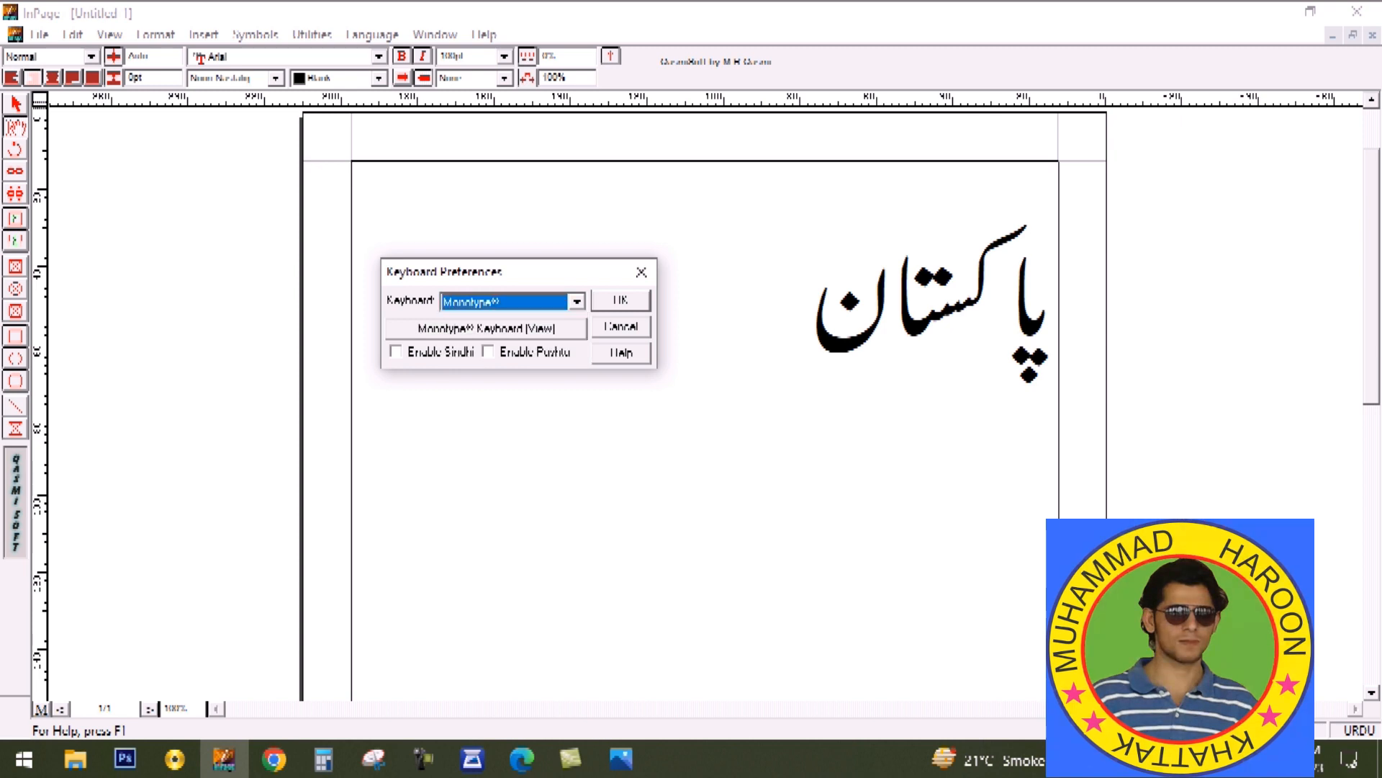
pyautogui.click(620, 299)
# Type ک ق ع after پاکستان and ٹ on a new line below.
pyautogui.write('کق')
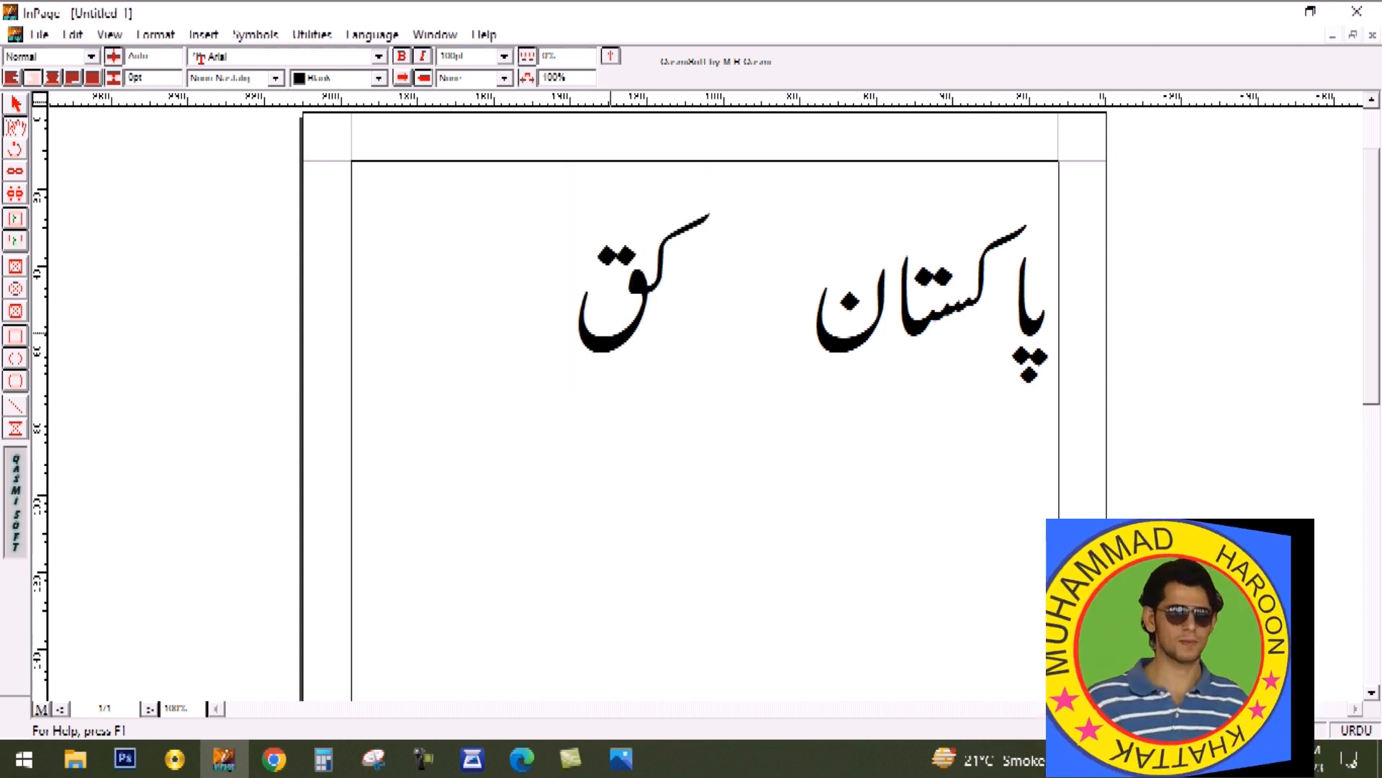
pyautogui.press('BackSpace')
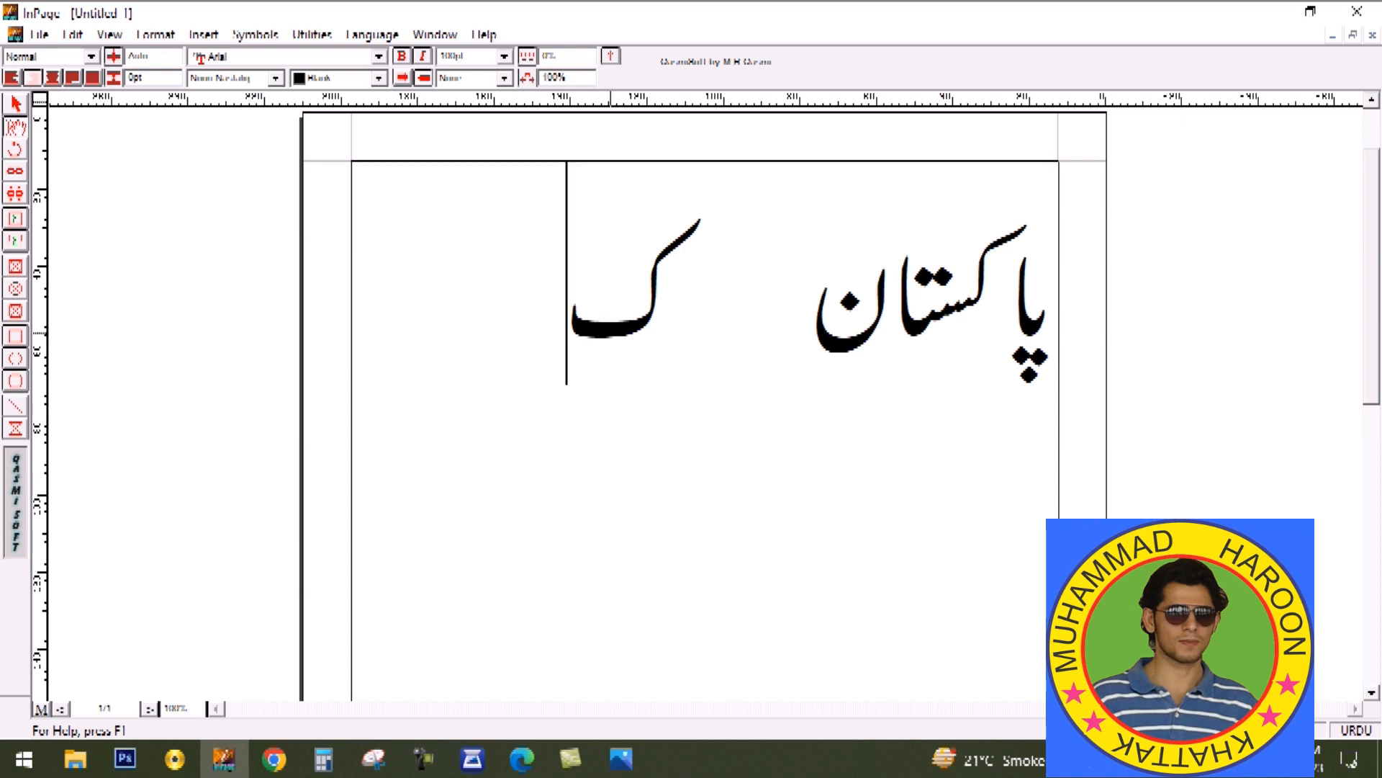
pyautogui.write('ق ')
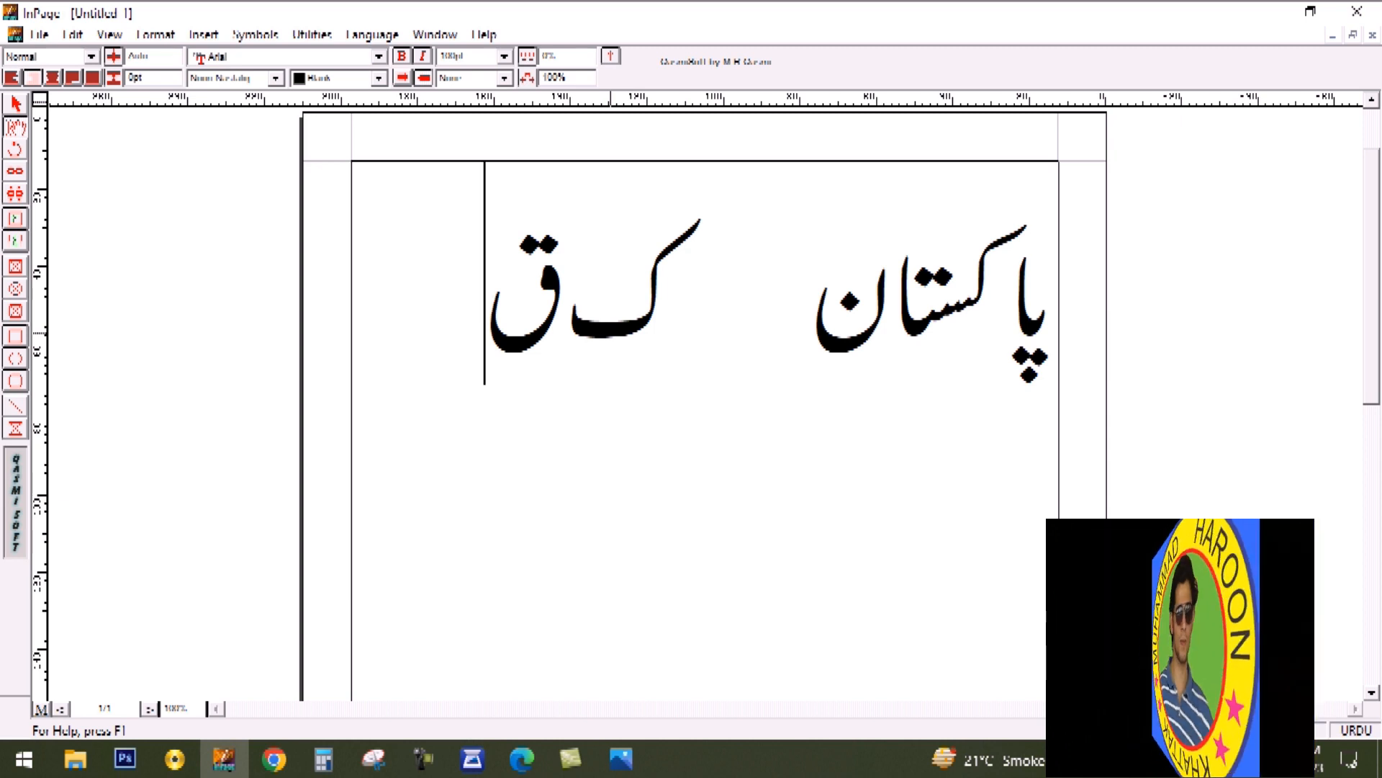
pyautogui.write('ع')
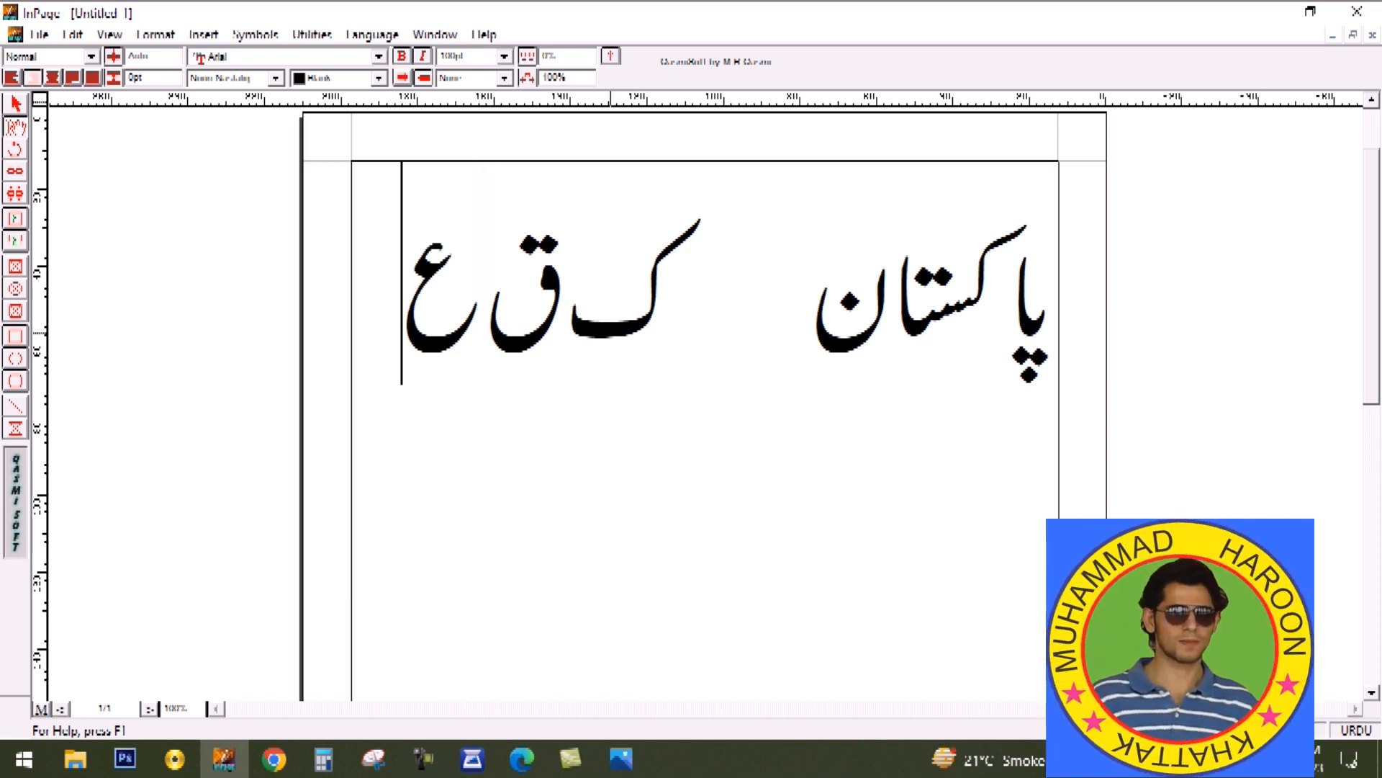
pyautogui.press('Return')
pyautogui.write('ٹ')
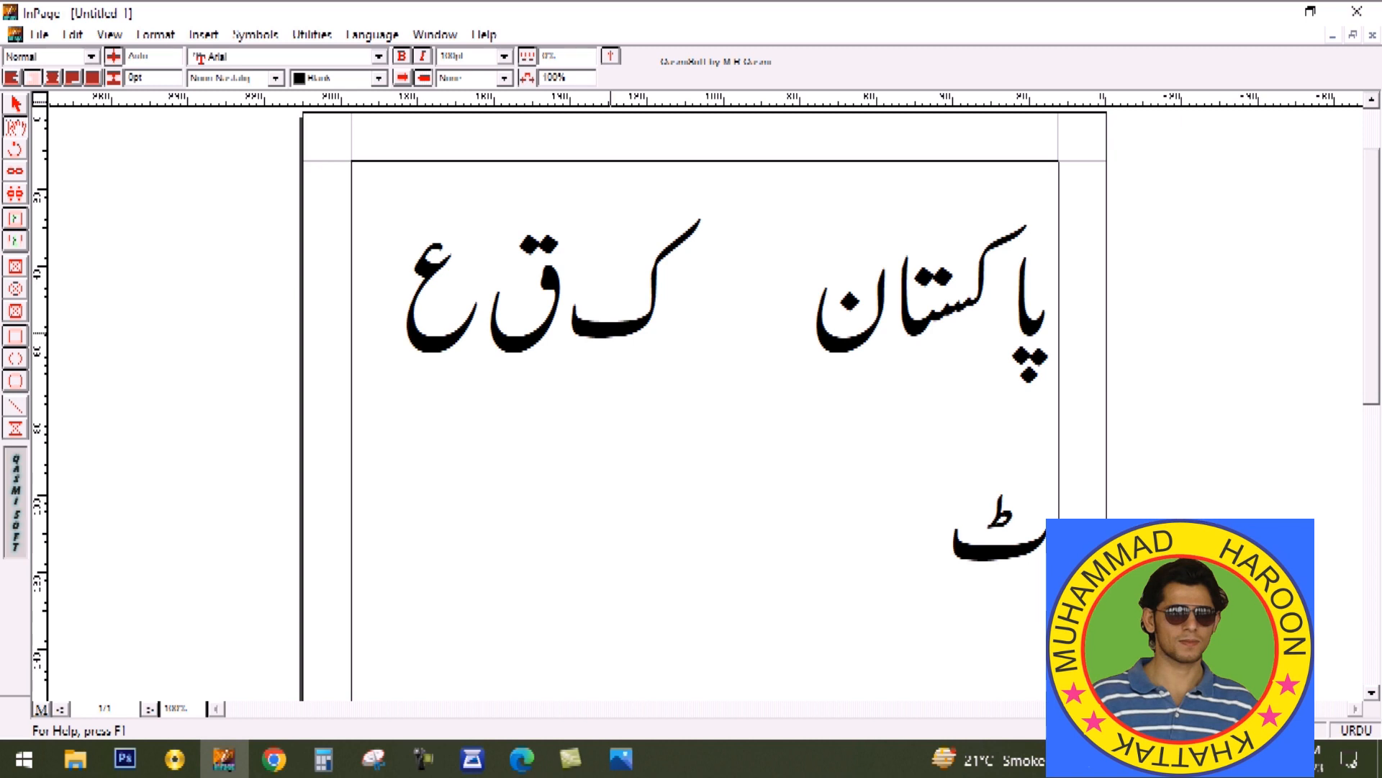
pyautogui.hotkey('ctrl', 'F9')
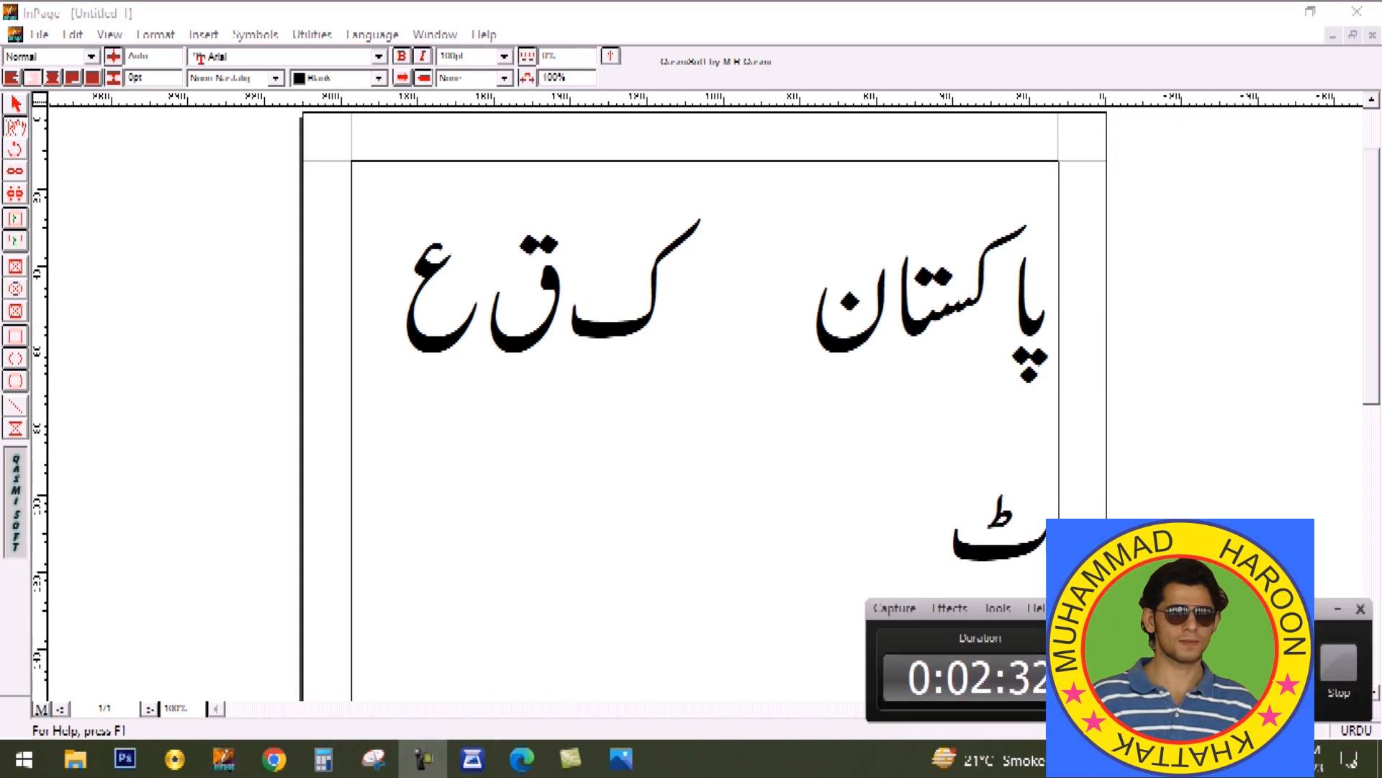
pyautogui.press('F9')
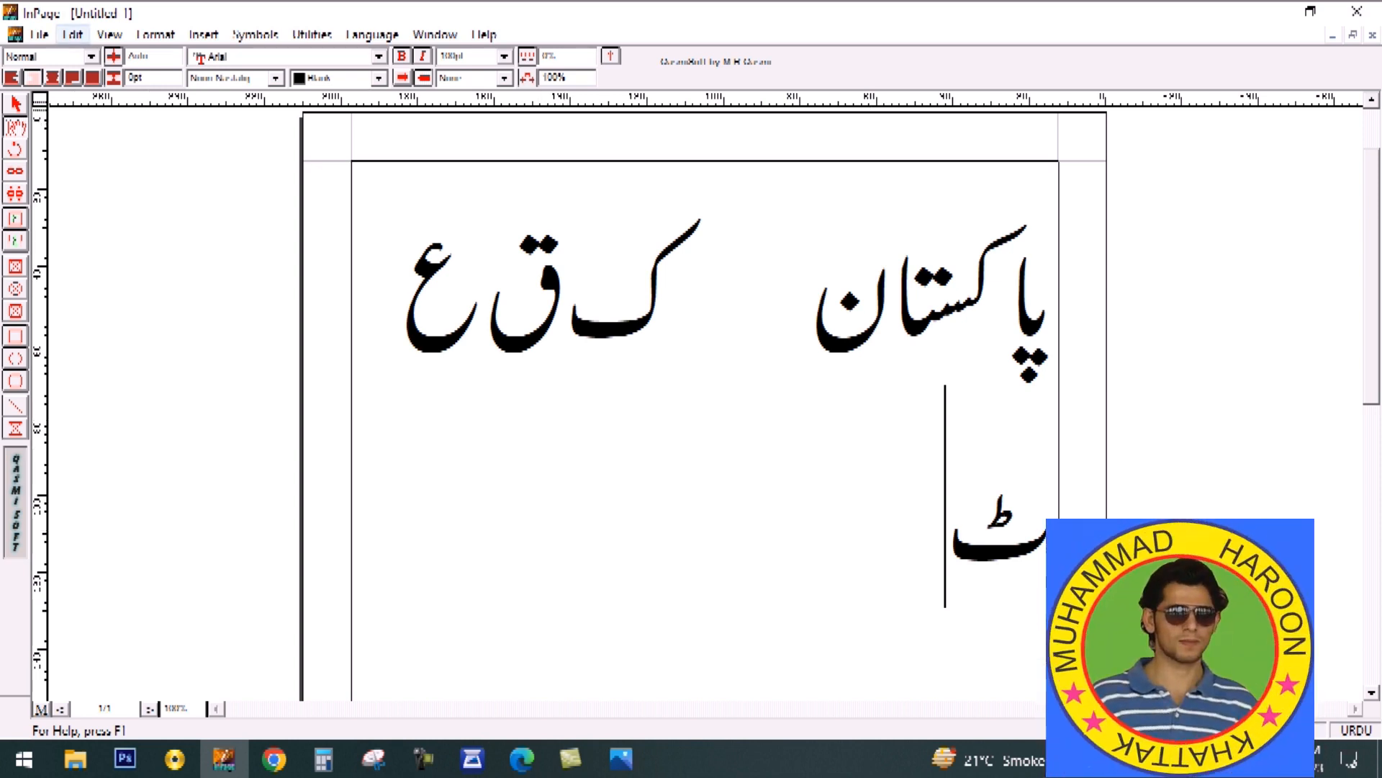
# Change the keyboard layout to Phonetic and type ہارون after ٹ.
pyautogui.click(72, 34)
pyautogui.moveTo(121, 420)
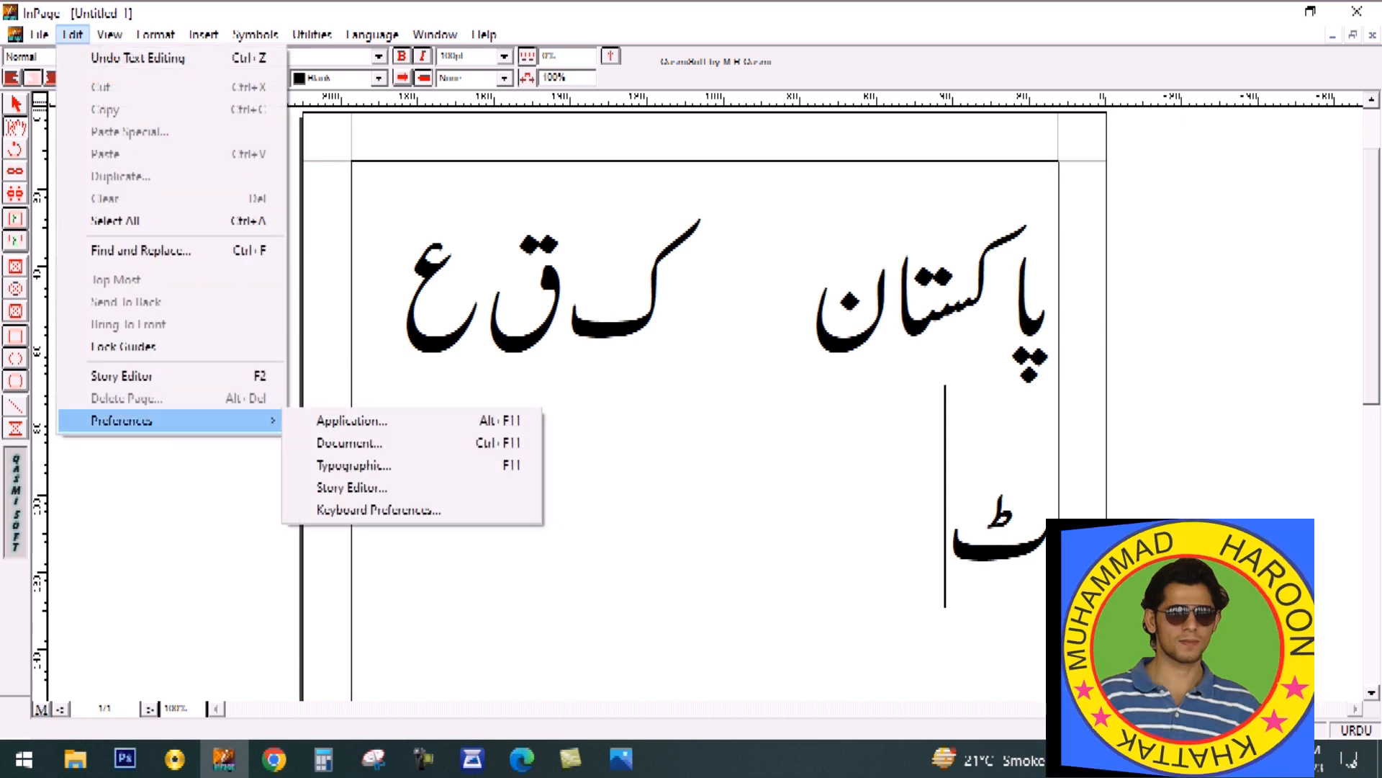
pyautogui.click(378, 509)
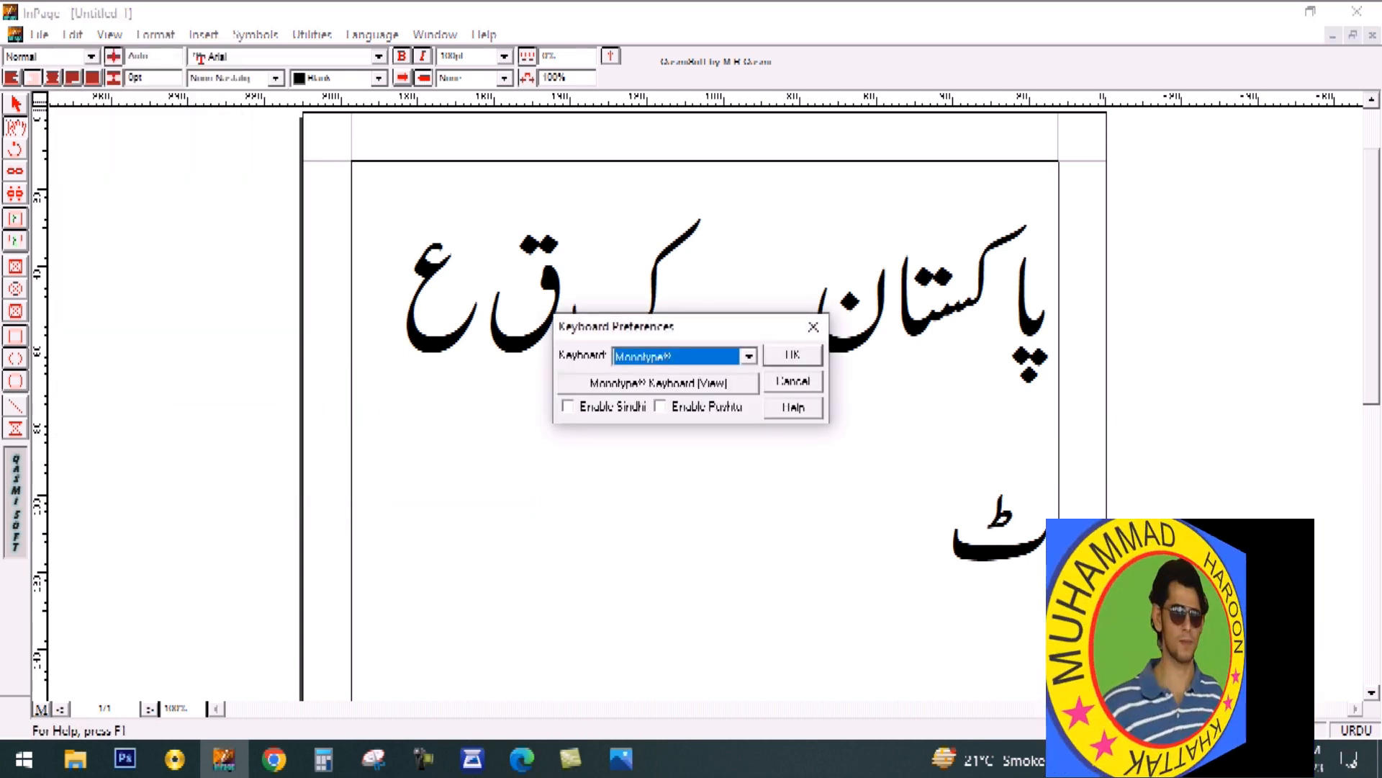
pyautogui.hotkey('alt', 'Down')
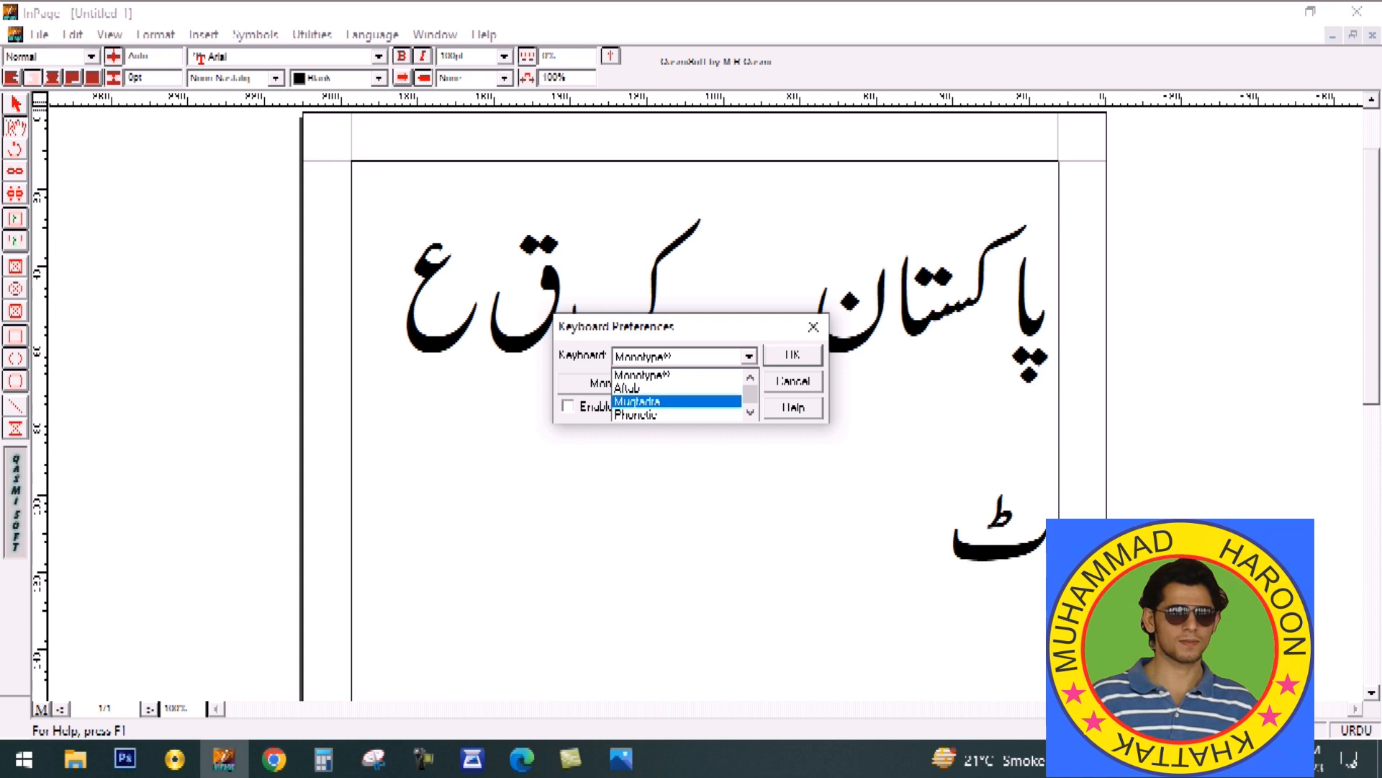
pyautogui.scroll(-3, 677, 394)
pyautogui.scroll(2, 677, 395)
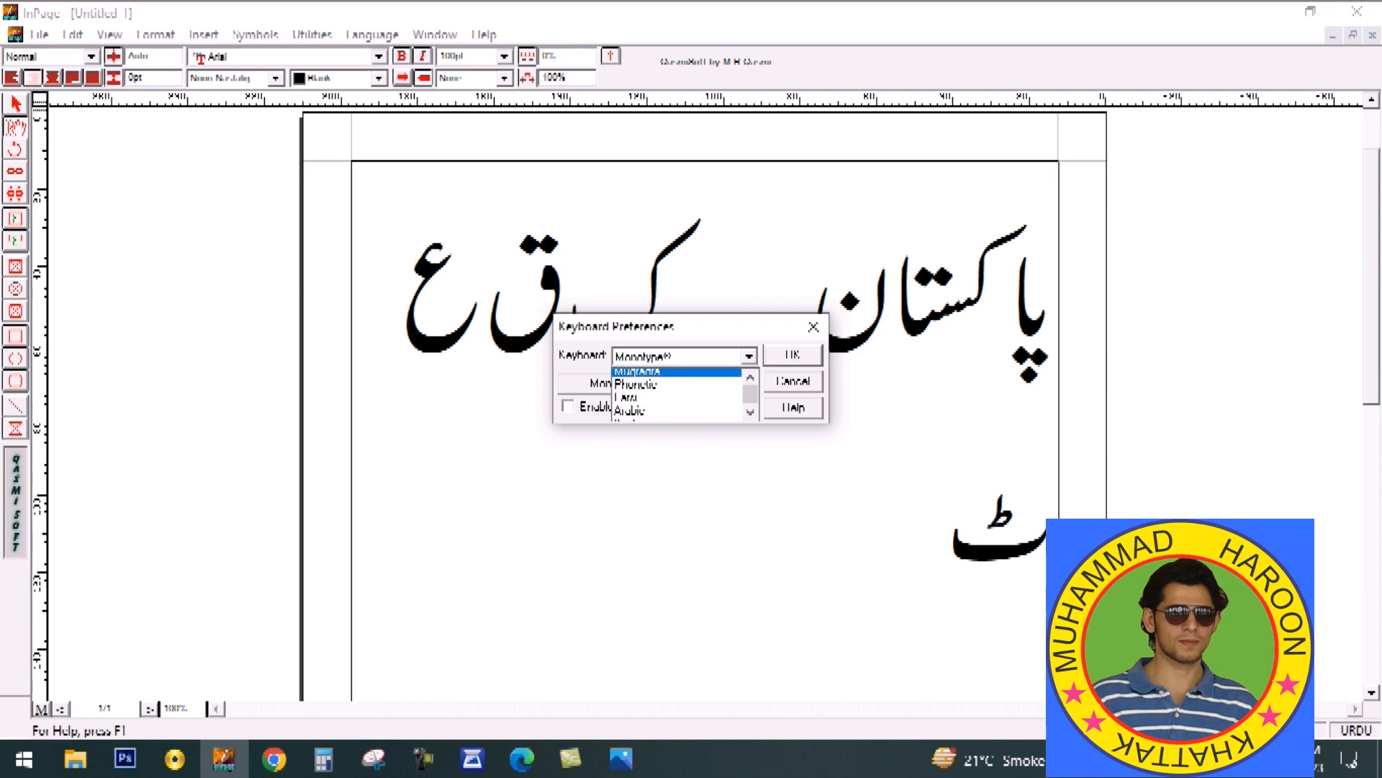
pyautogui.scroll(2, 676, 395)
pyautogui.press('Down')
pyautogui.press('Return')
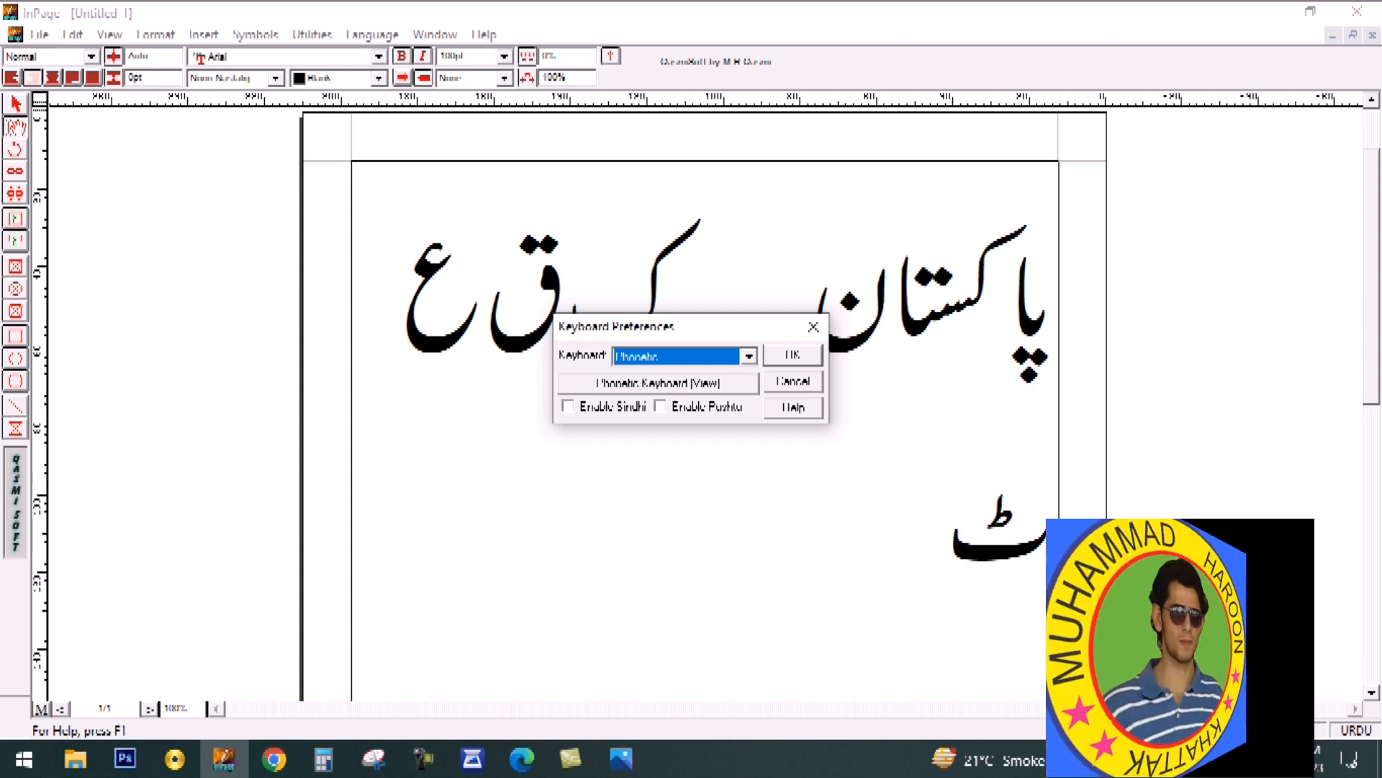
pyautogui.press('Return')
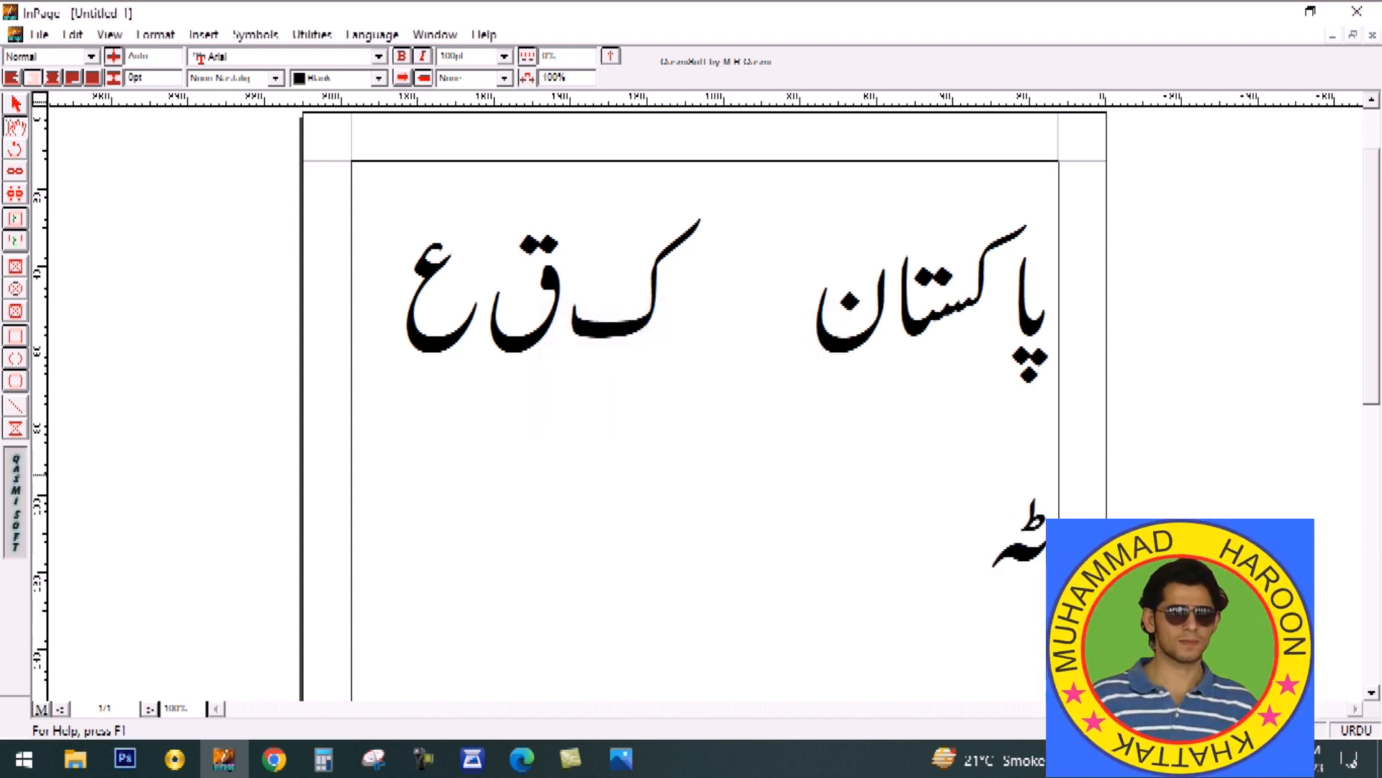
pyautogui.write('ہار')
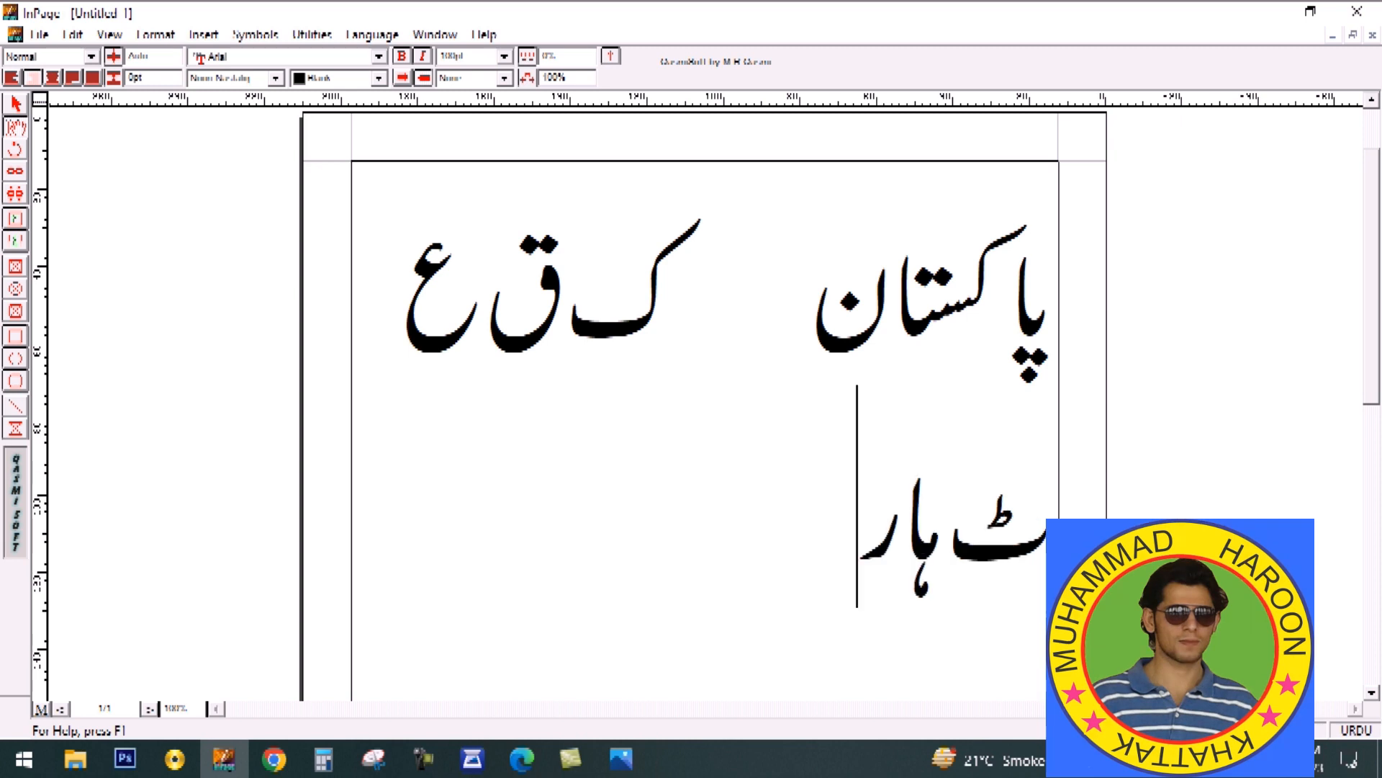
pyautogui.write('ون')
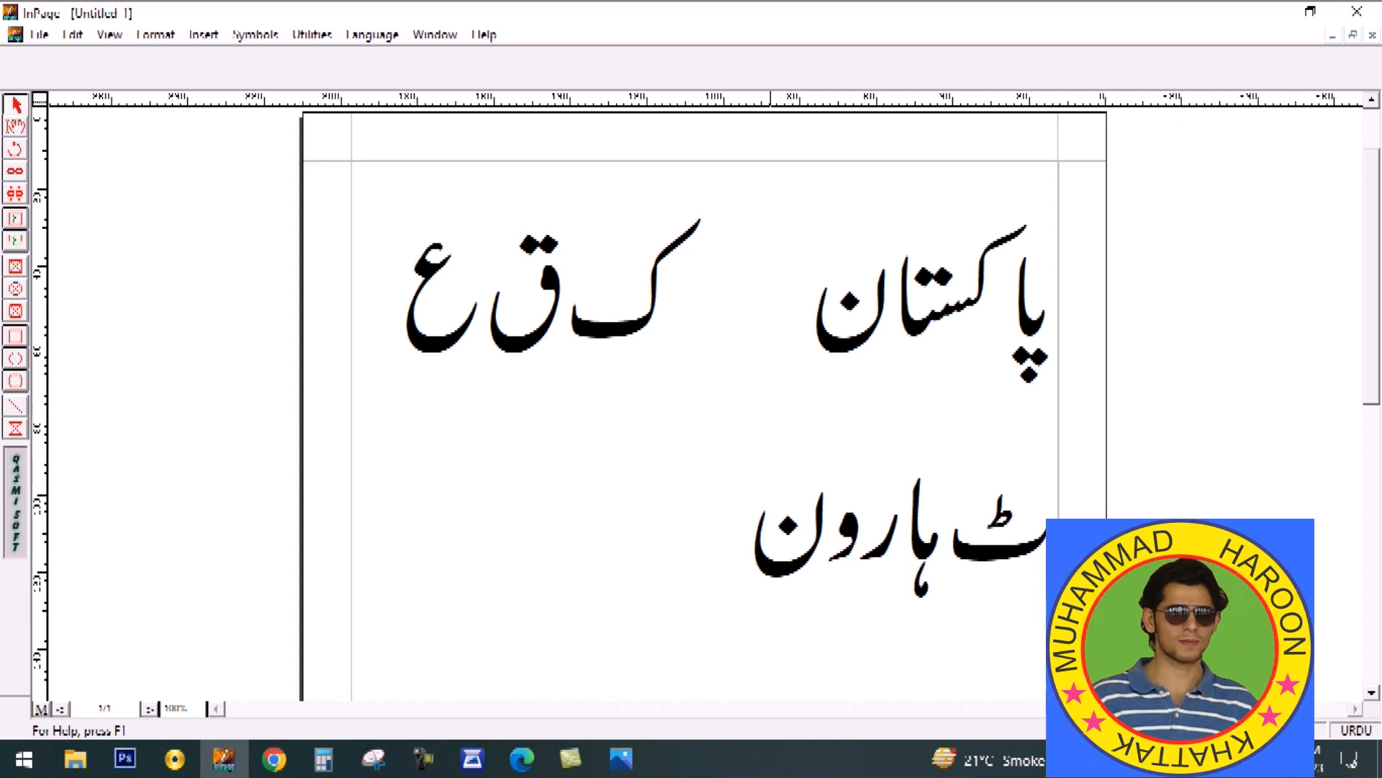
# Set the main text box's border colour to Red.
pyautogui.doubleClick(705, 432)
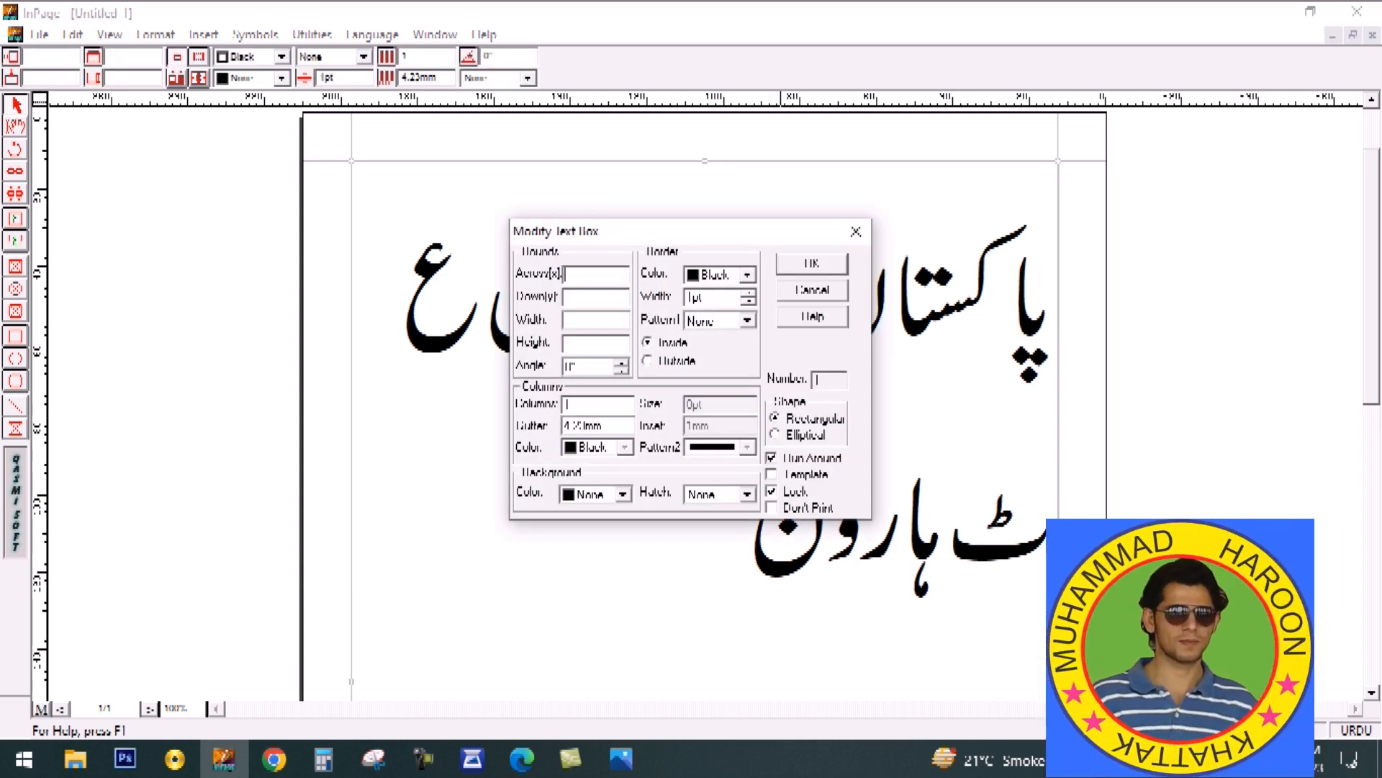
pyautogui.moveTo(612, 231); pyautogui.dragTo(591, 209)
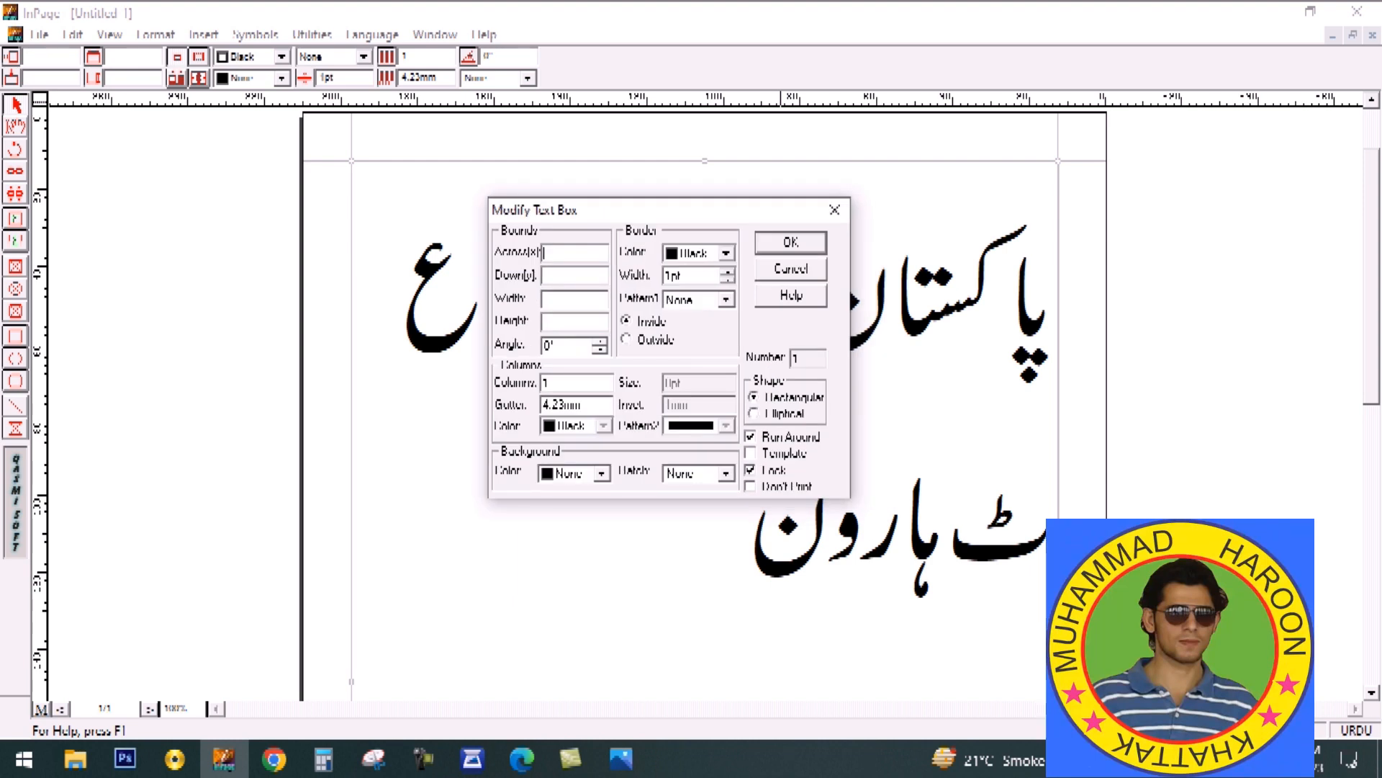
pyautogui.click(726, 253)
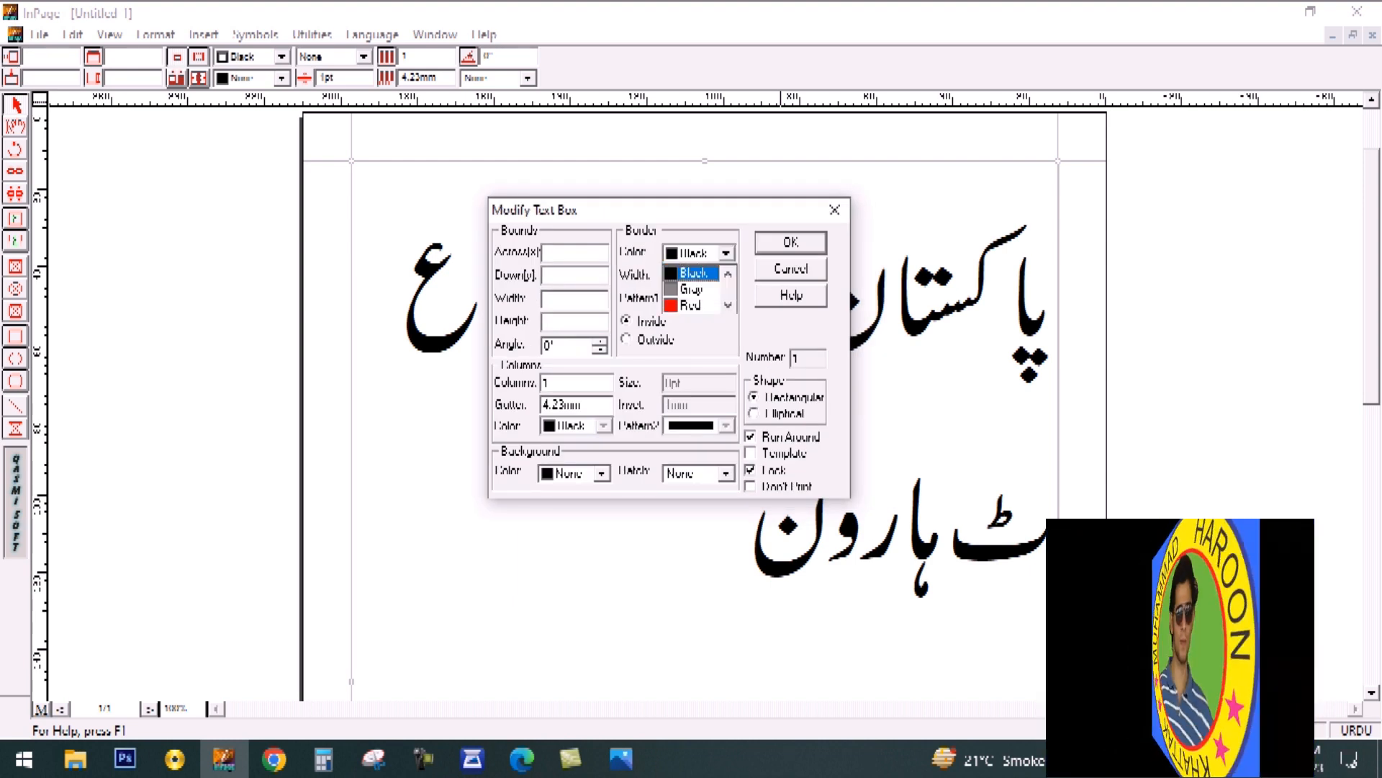
pyautogui.press('Return')
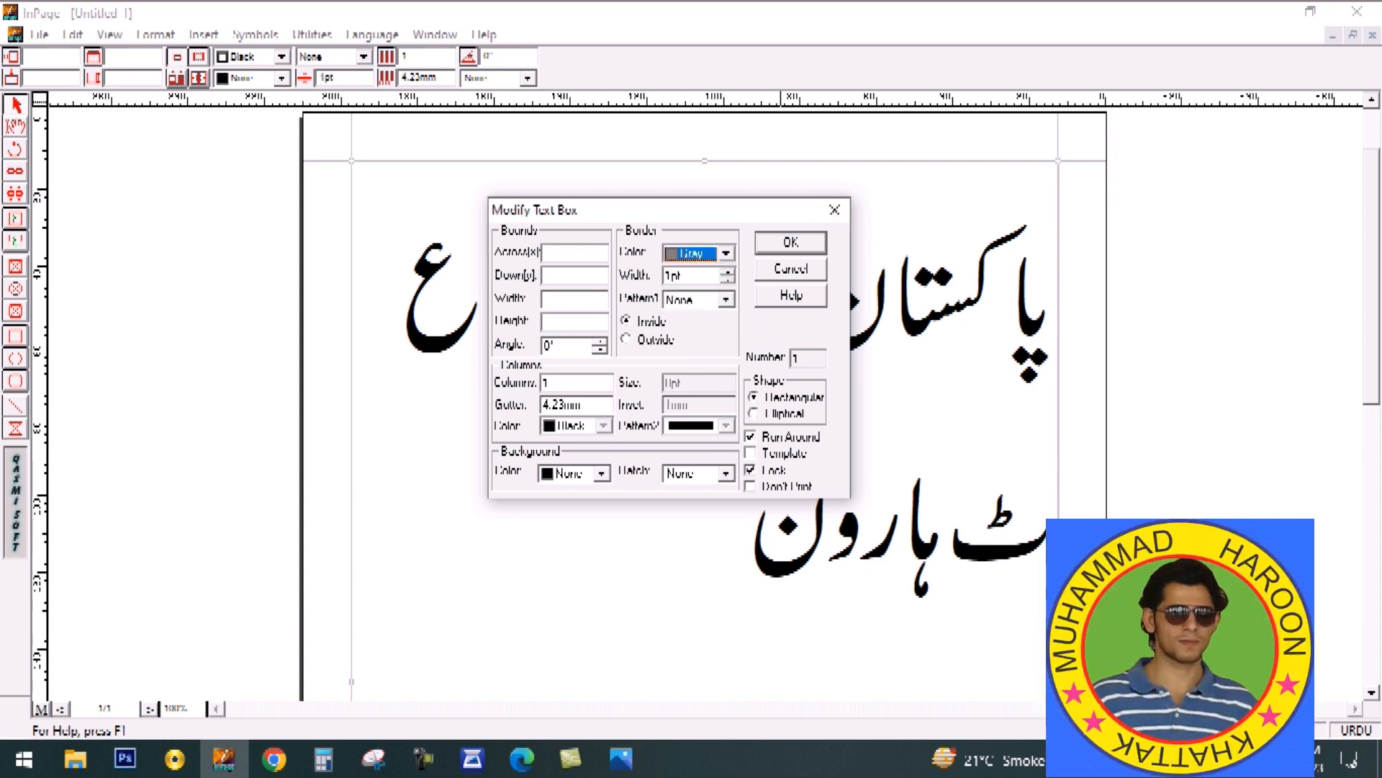
pyautogui.hotkey('alt', 'Down')
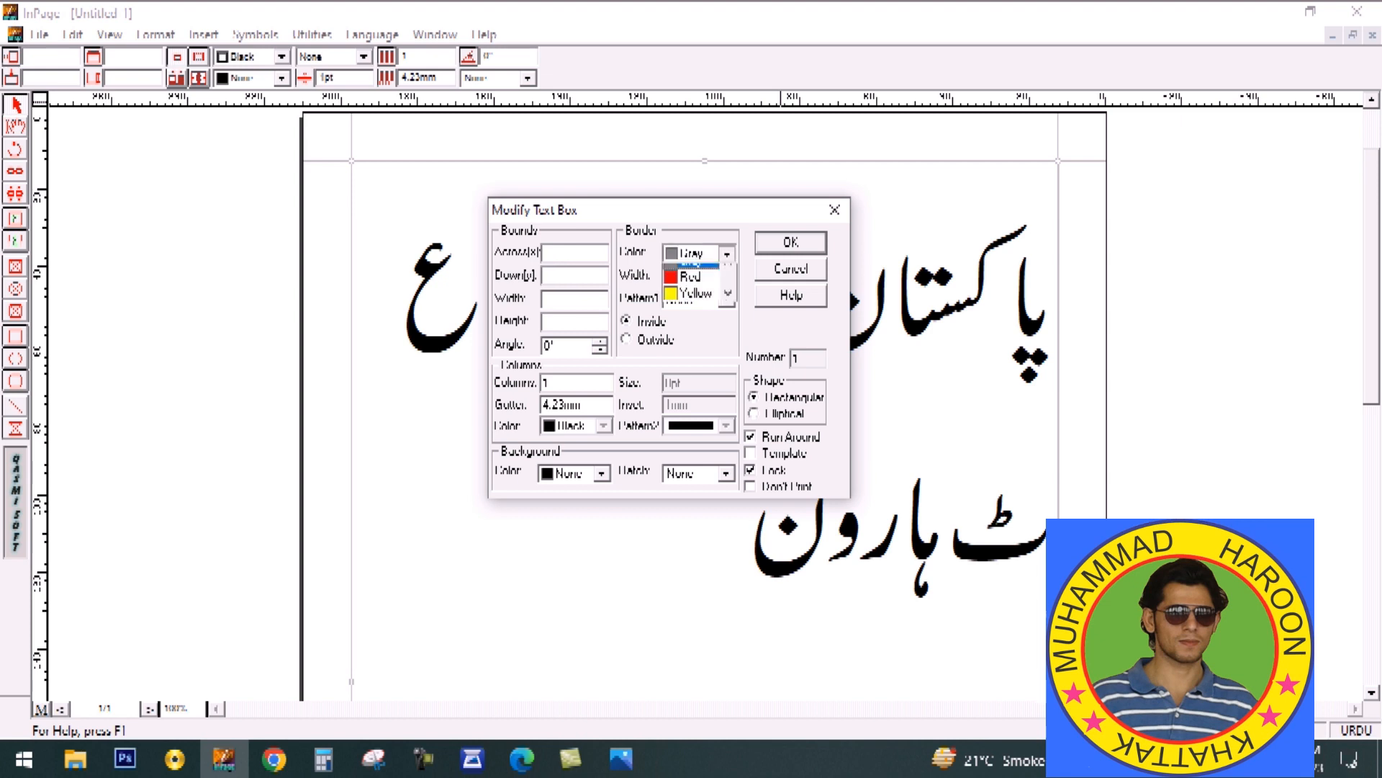
pyautogui.press('Down')
pyautogui.press('Return')
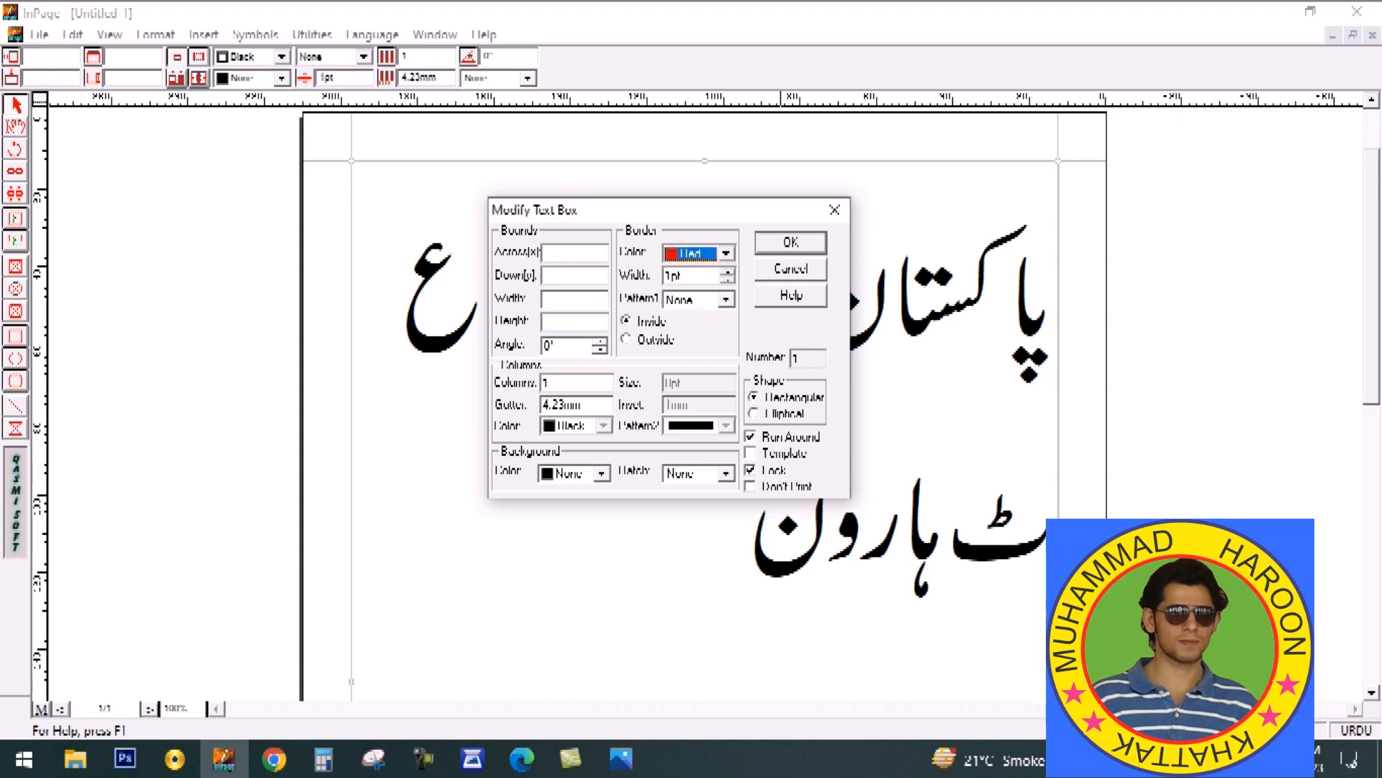
# Give the border a 5pt width and a patterned style, then apply it.
pyautogui.press('Tab')
pyautogui.press('Up')
pyautogui.press('Up')
pyautogui.press('Up')
pyautogui.press('Up')
pyautogui.press('Up')
pyautogui.press('Tab')
pyautogui.hotkey('alt', 'Down')
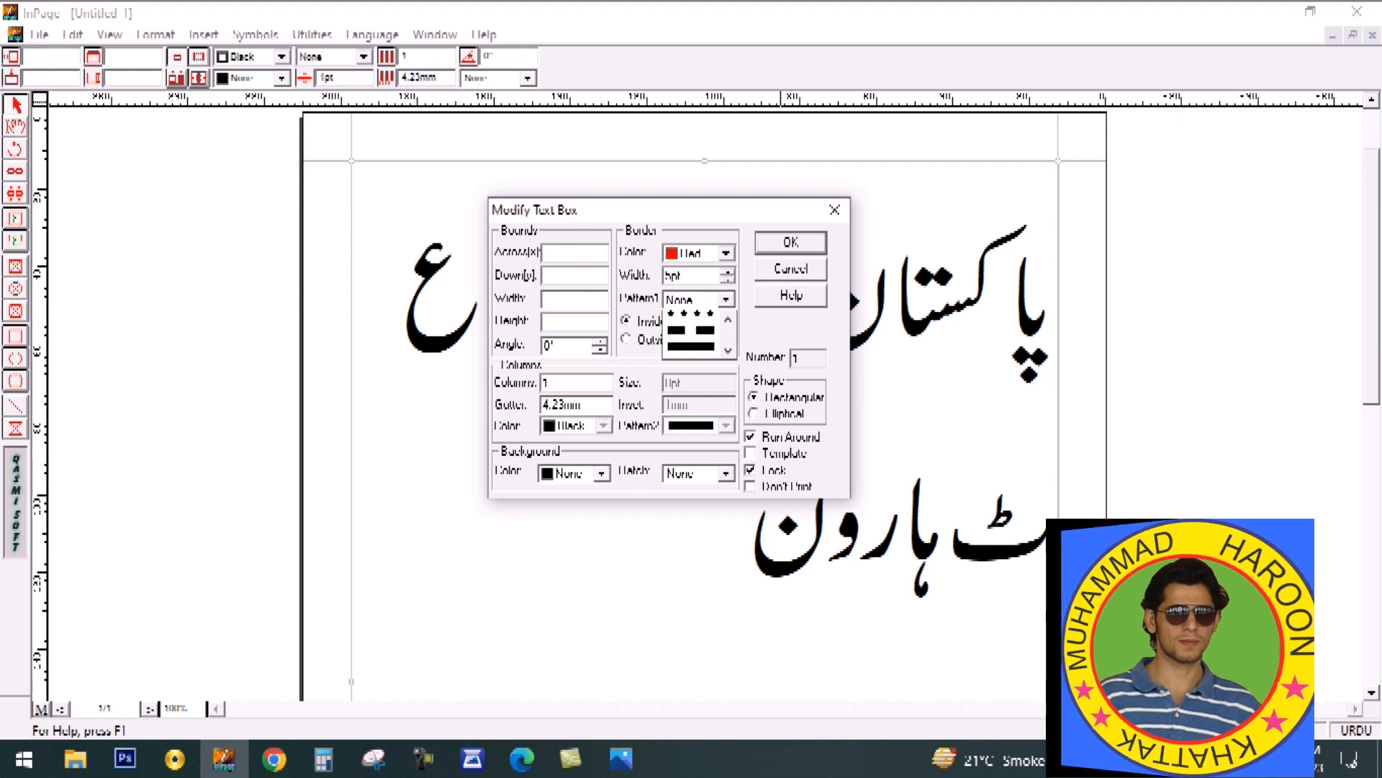
pyautogui.press('Down')
pyautogui.press('Down')
pyautogui.press('Down')
pyautogui.press('Down')
pyautogui.press('Return')
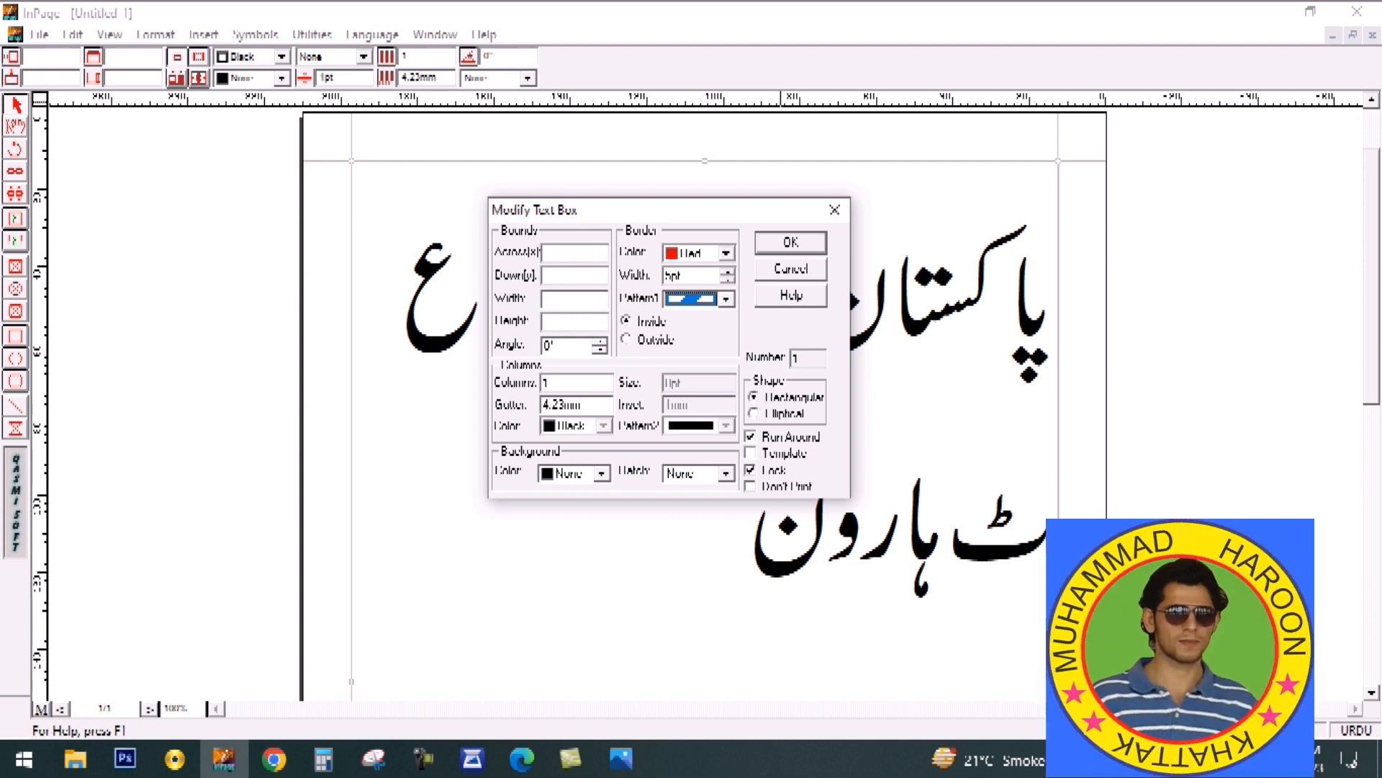
pyautogui.press('Return')
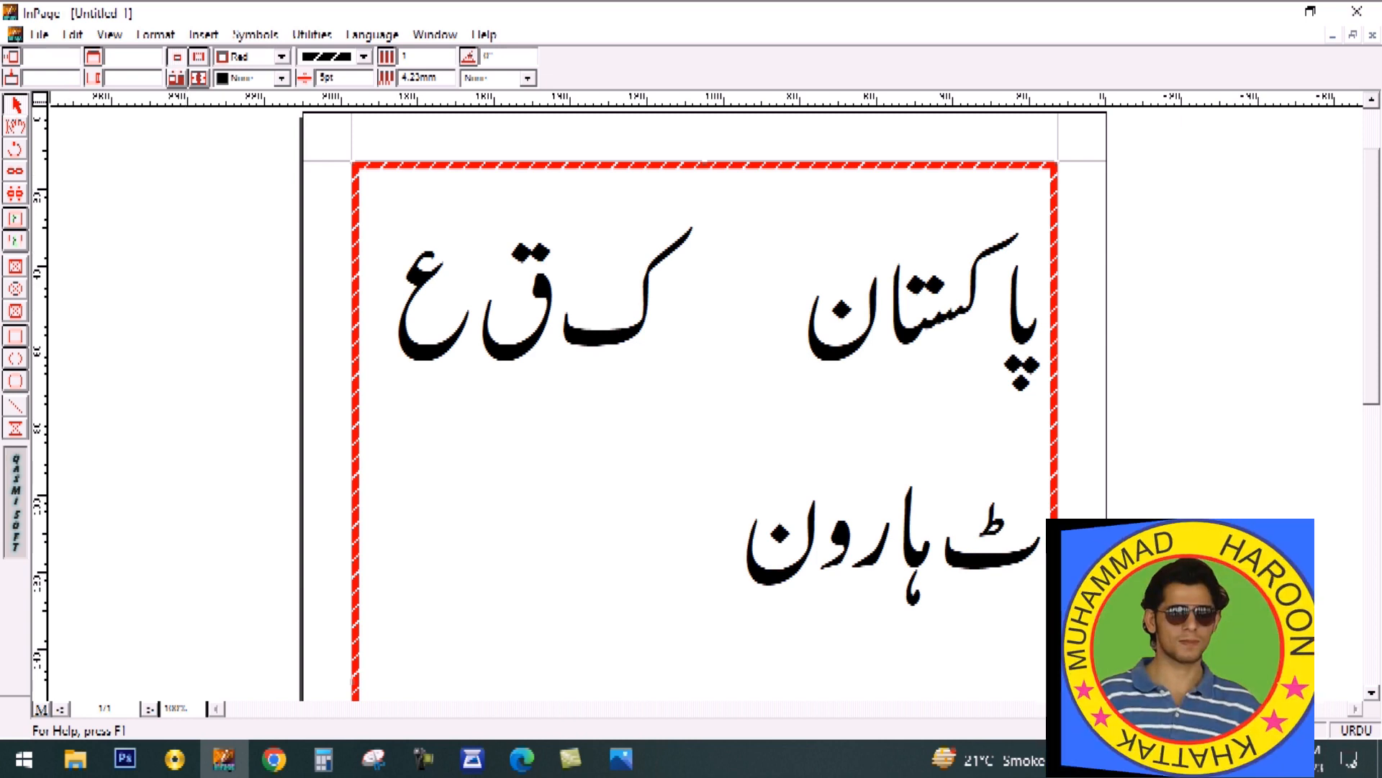
pyautogui.press('Escape')
# Draw a small new text box above پاکستان inside the main box.
pyautogui.moveTo(393, 303); pyautogui.dragTo(888, 302)
pyautogui.moveTo(1048, 504); pyautogui.dragTo(938, 504)
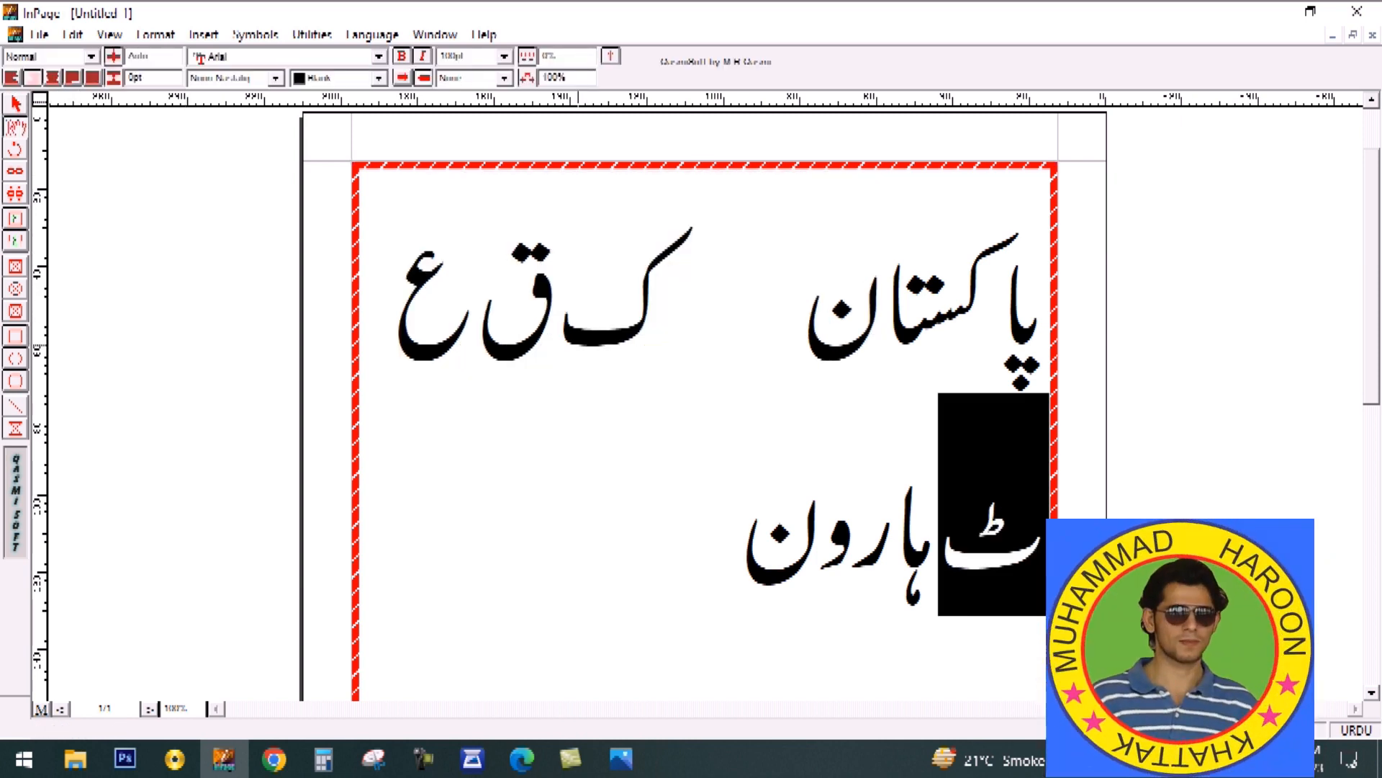
pyautogui.click(559, 288)
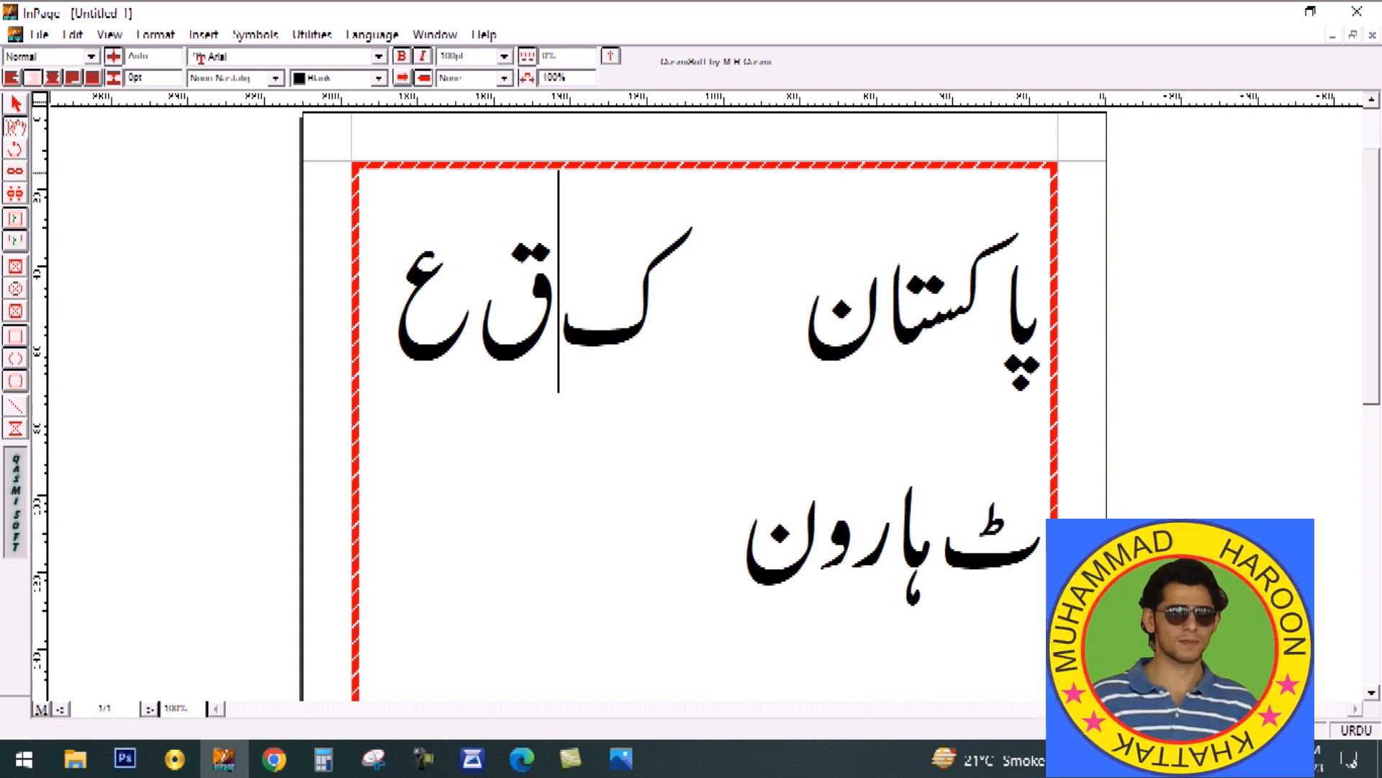
pyautogui.click(16, 171)
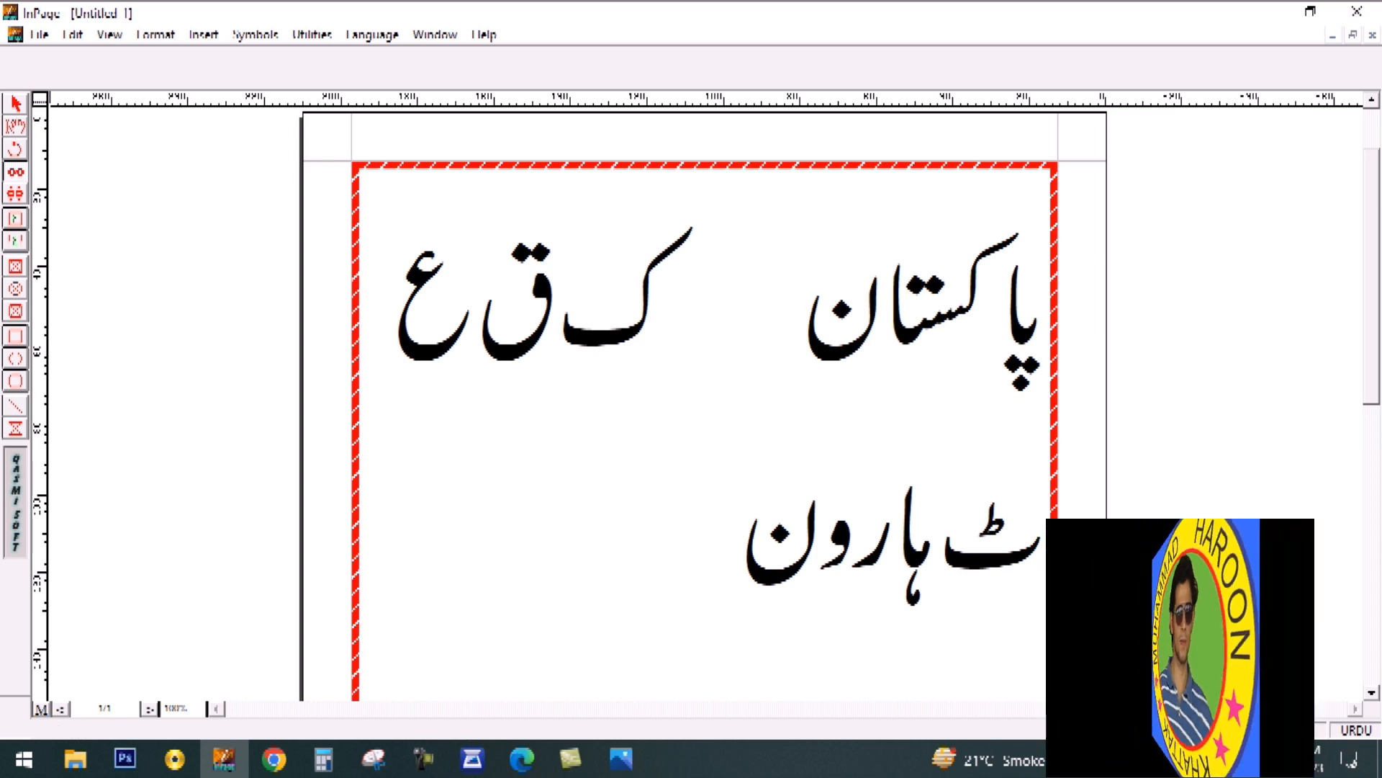
pyautogui.click(16, 219)
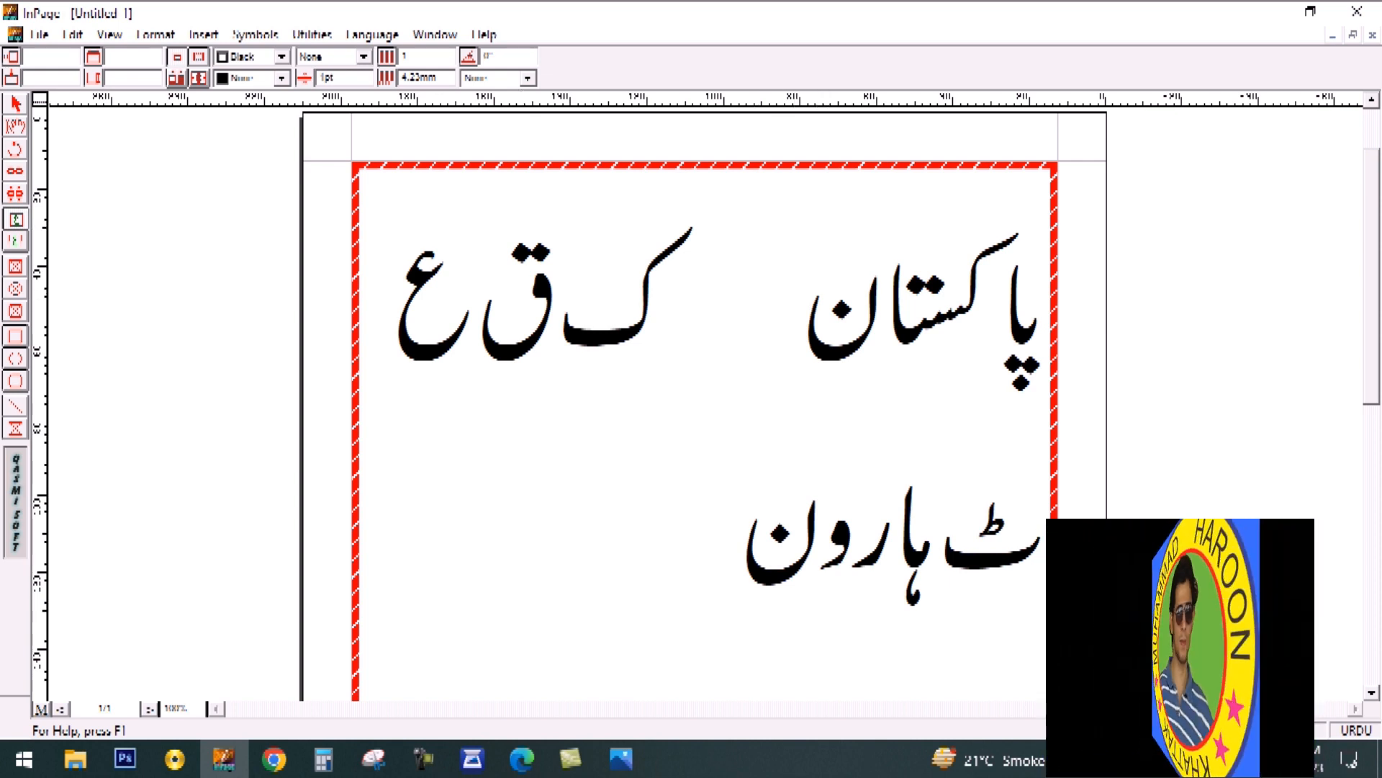
pyautogui.click(761, 238)
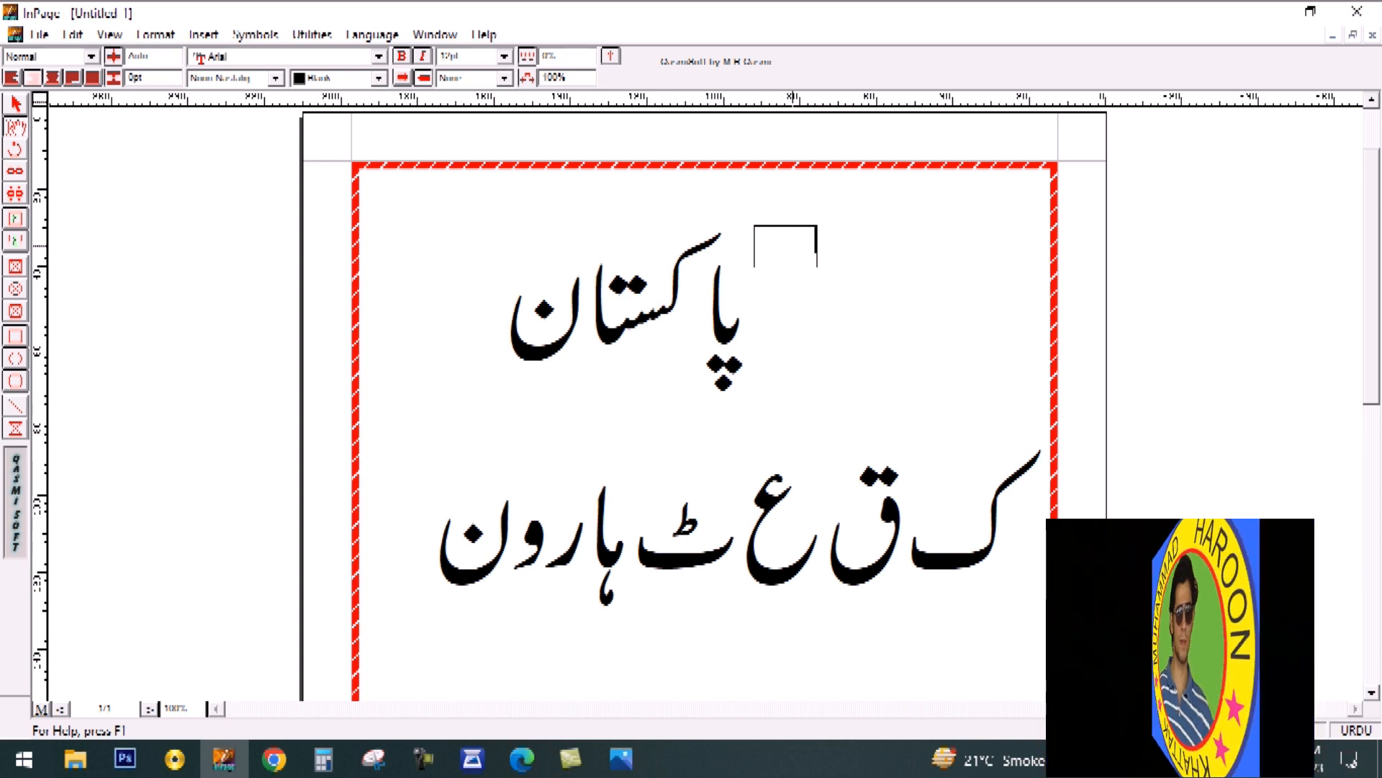
# Cancel the accidental new document and size the small box's character to 72pt.
pyautogui.hotkey('ctrl', 'n')
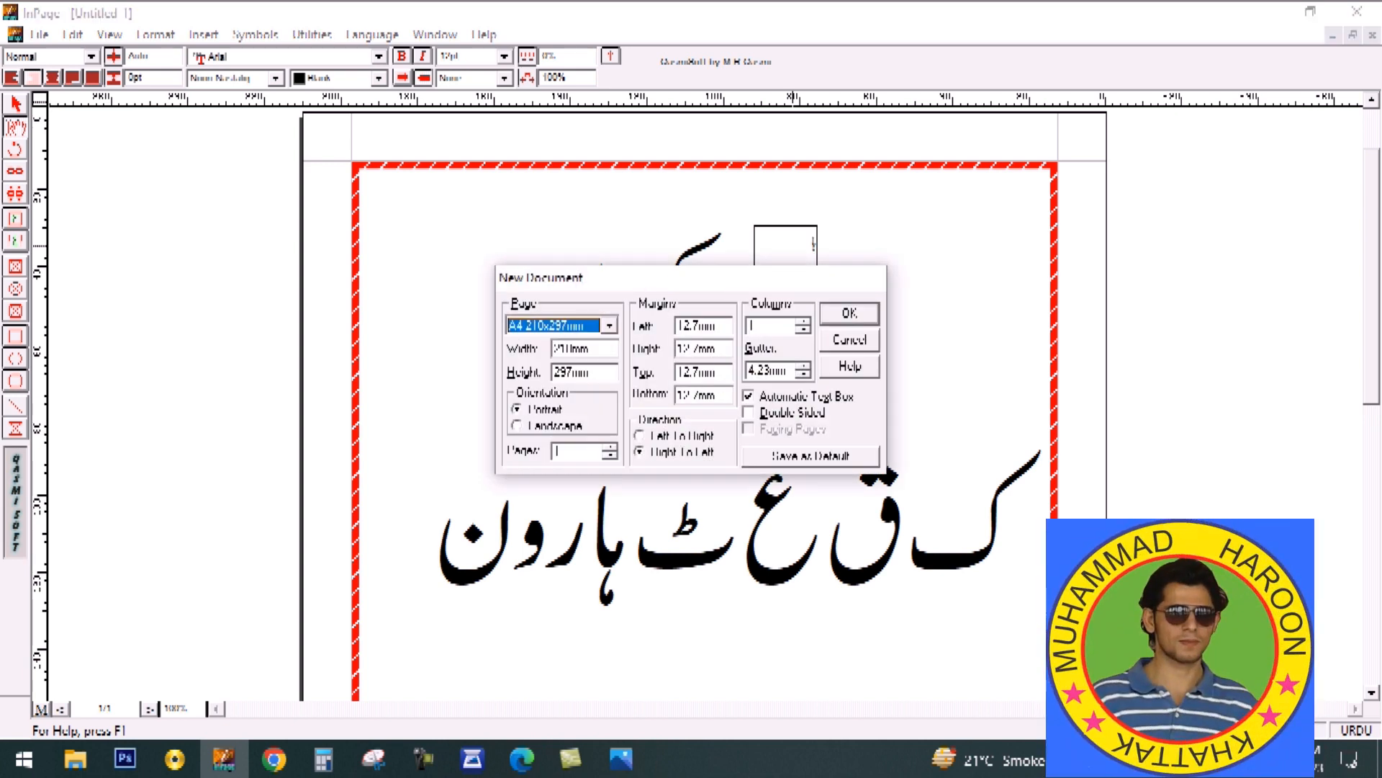
pyautogui.click(850, 339)
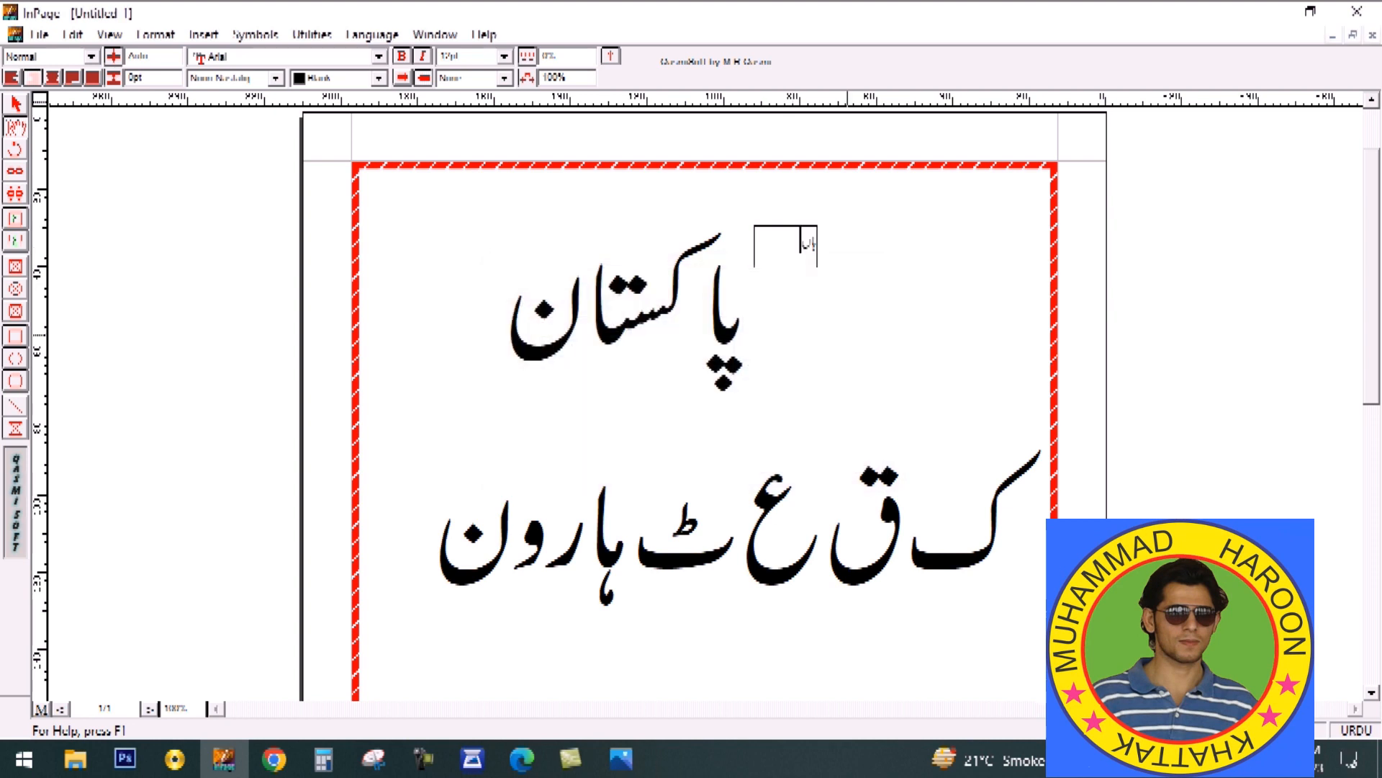
pyautogui.hotkey('ctrl', 'a')
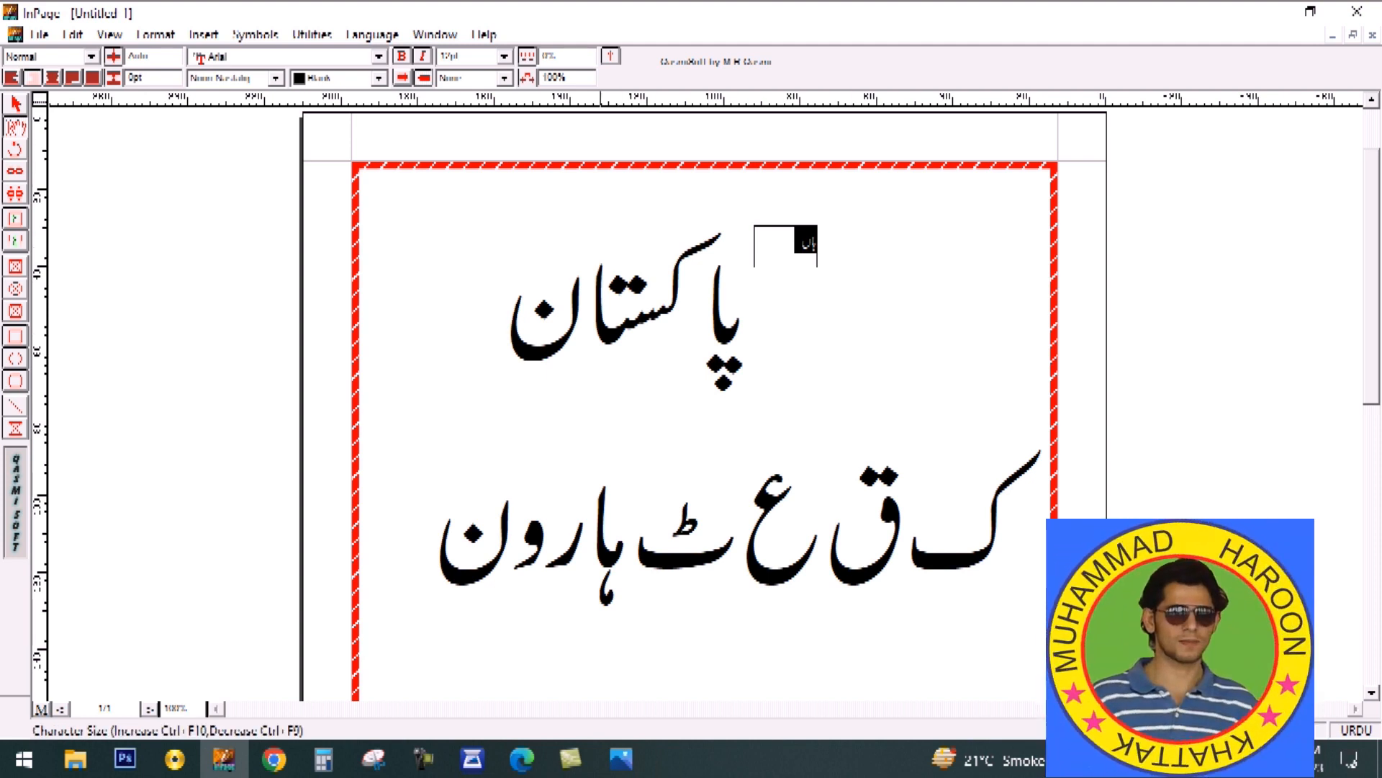
pyautogui.click(450, 56)
pyautogui.write('72')
pyautogui.press('Return')
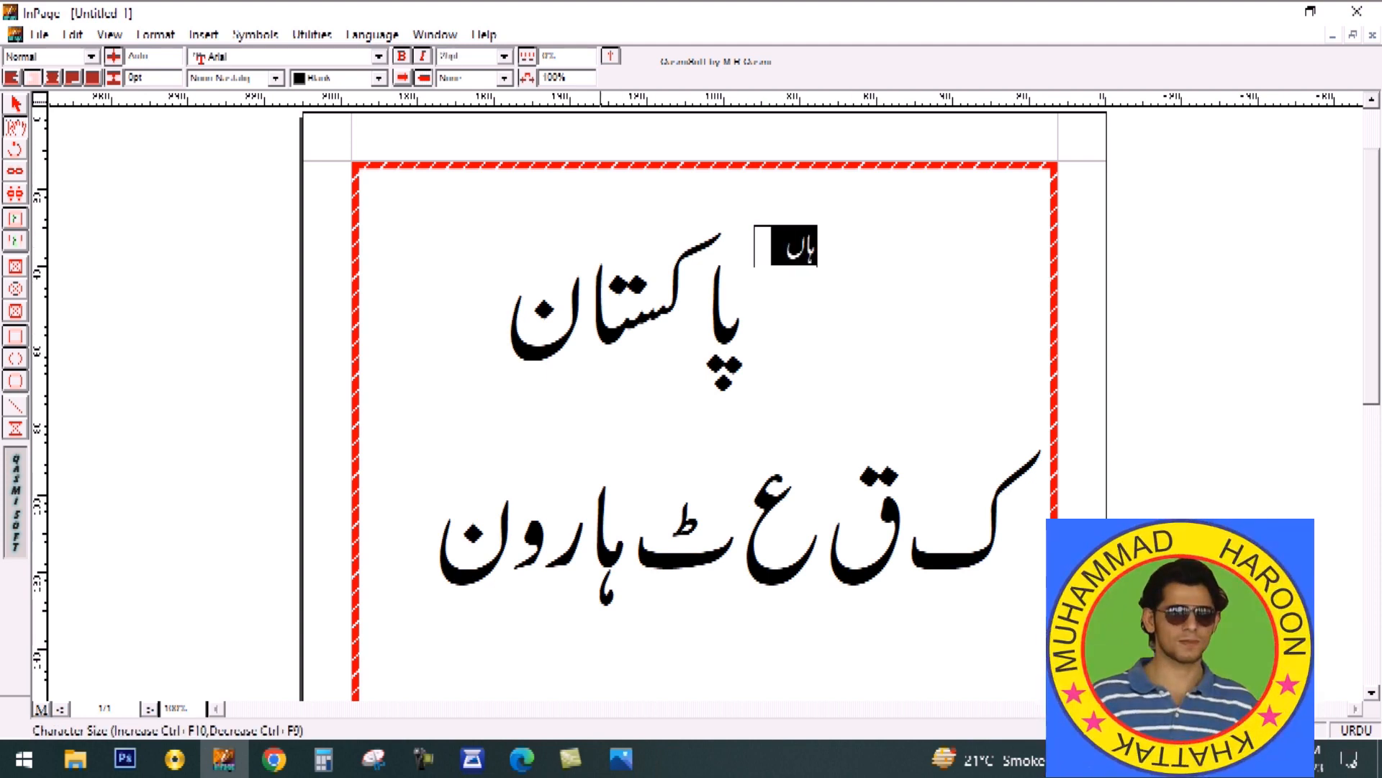
pyautogui.click(751, 281)
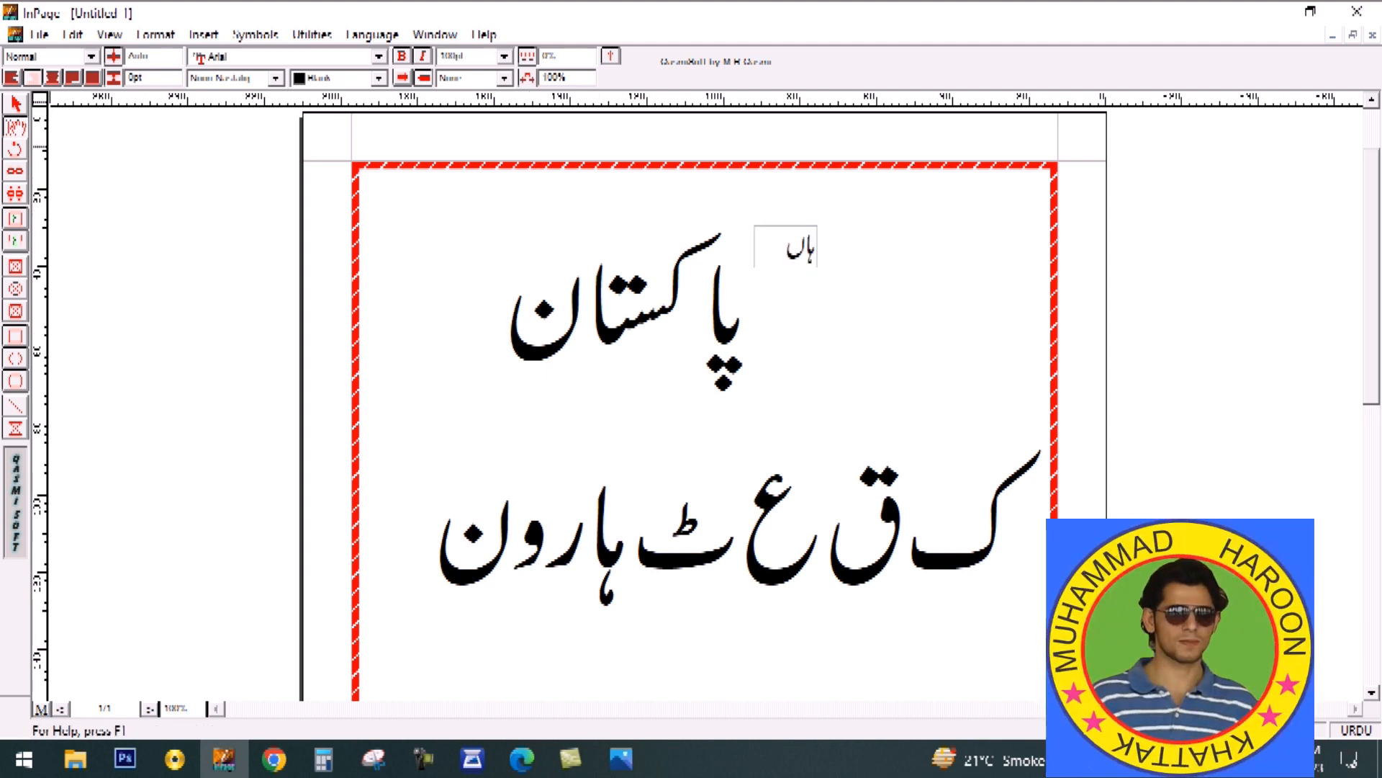
# Place the ہاں box at the top right and a pasted copy at the top left.
pyautogui.click(793, 244)
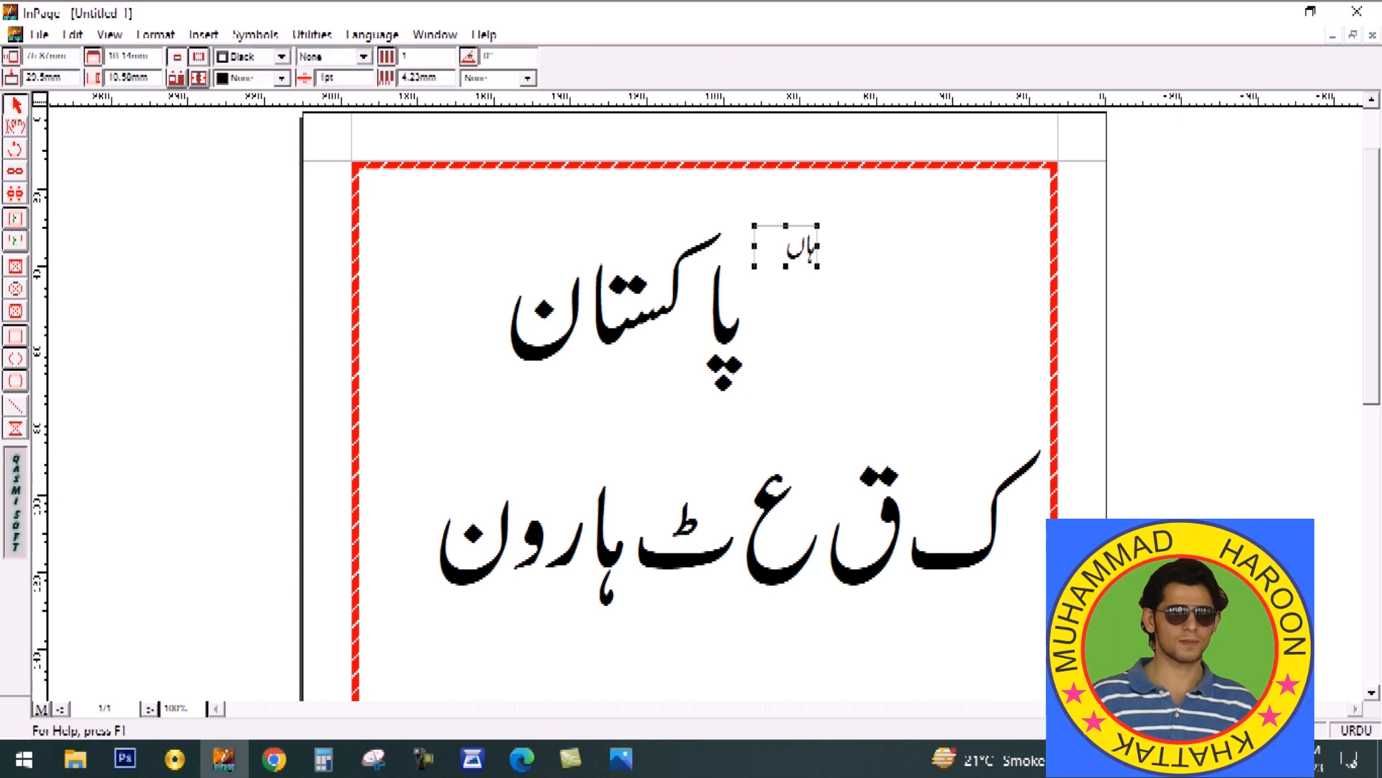
pyautogui.moveTo(793, 244); pyautogui.dragTo(1012, 202)
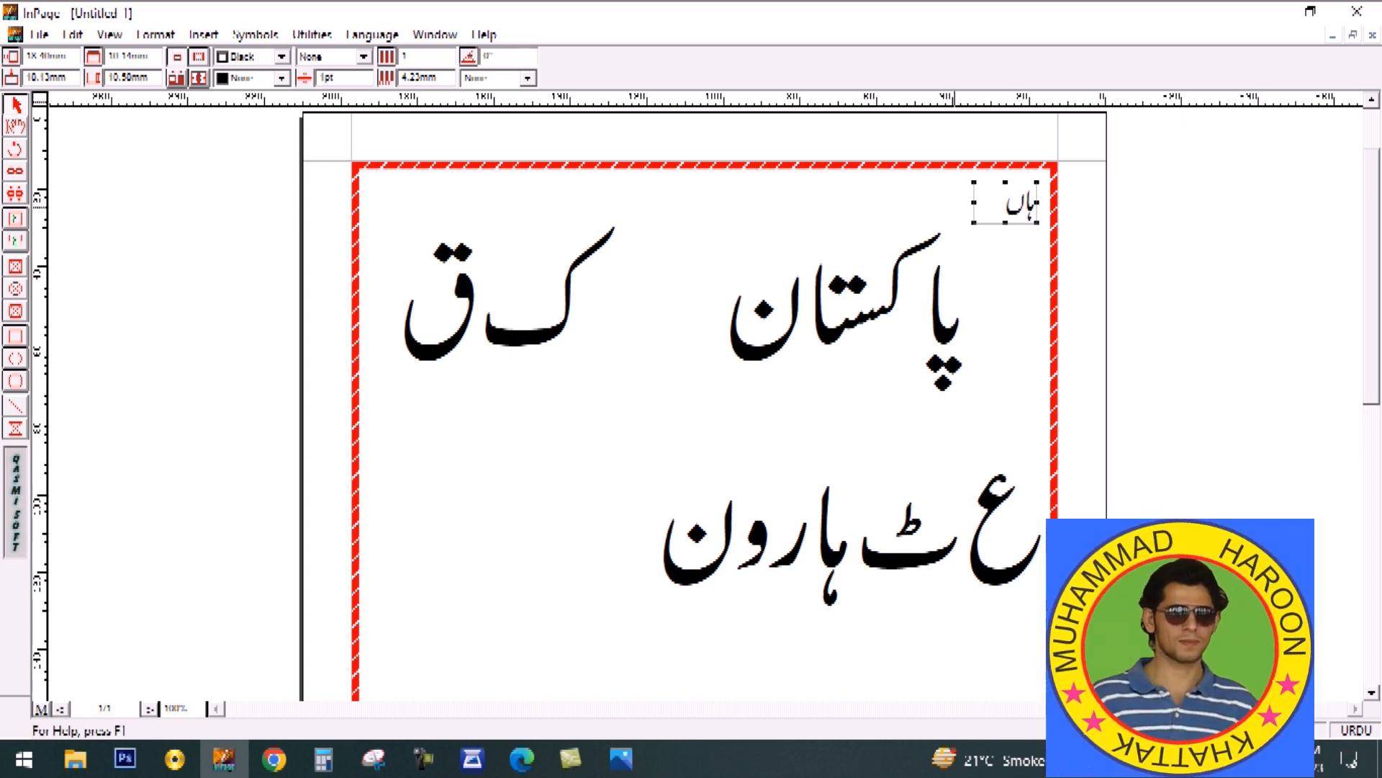
pyautogui.moveTo(1005, 203); pyautogui.dragTo(881, 208)
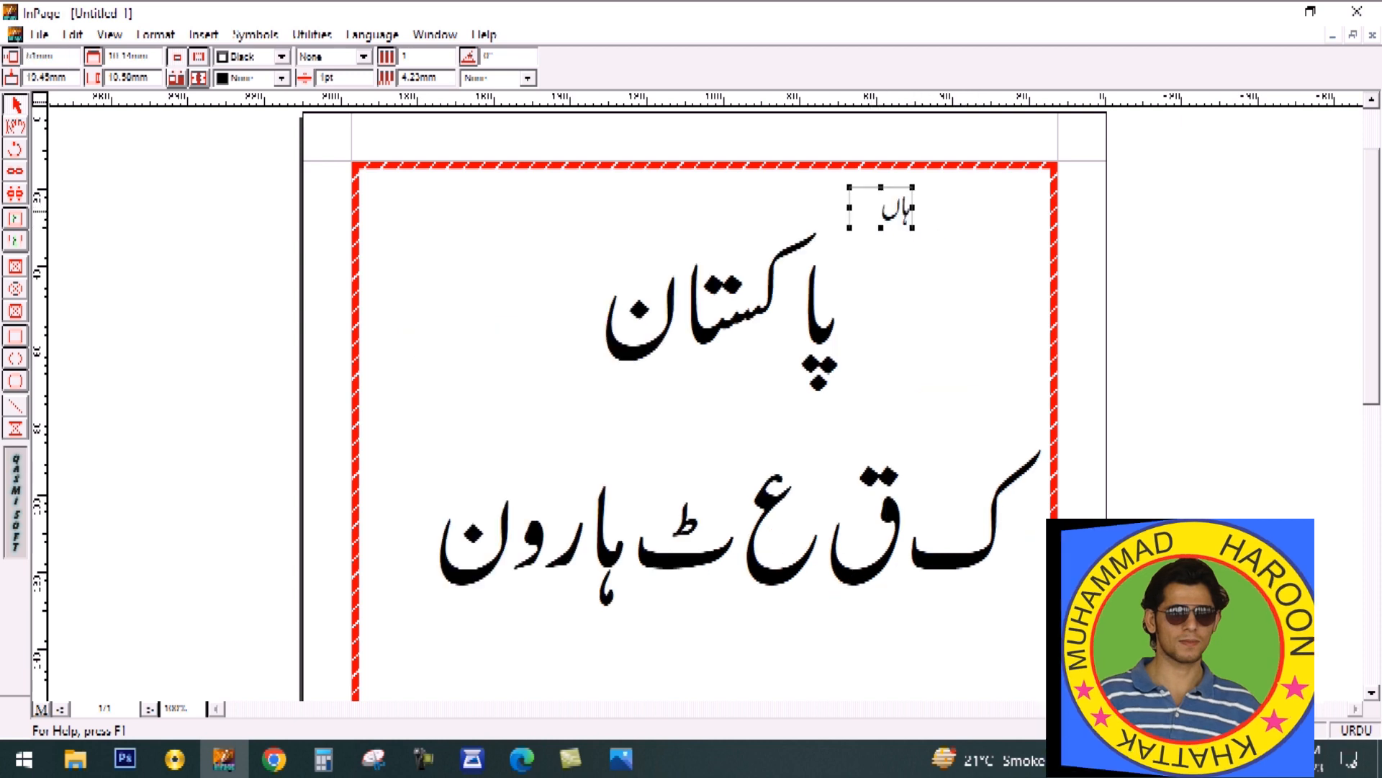
pyautogui.press('Escape')
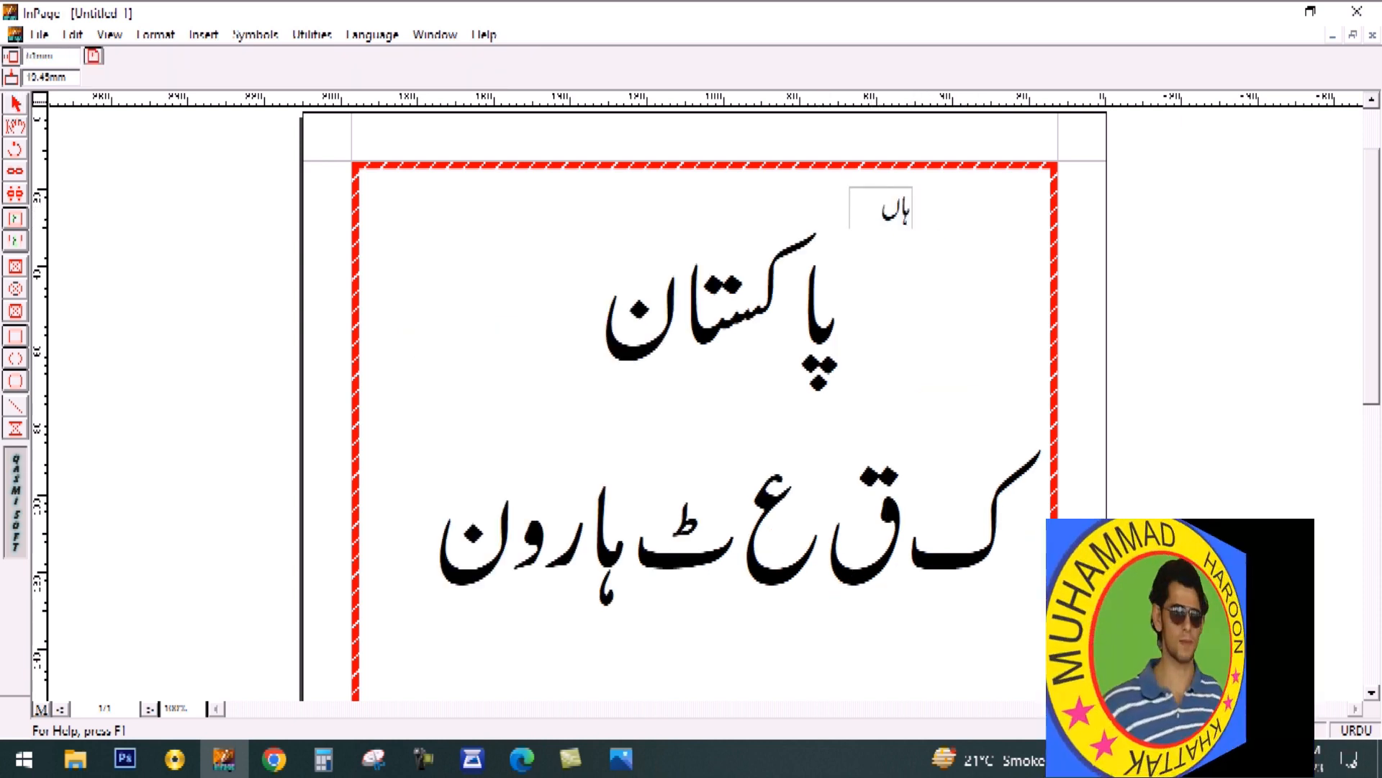
pyautogui.hotkey('ctrl', 'v')
pyautogui.moveTo(465, 205); pyautogui.dragTo(441, 204)
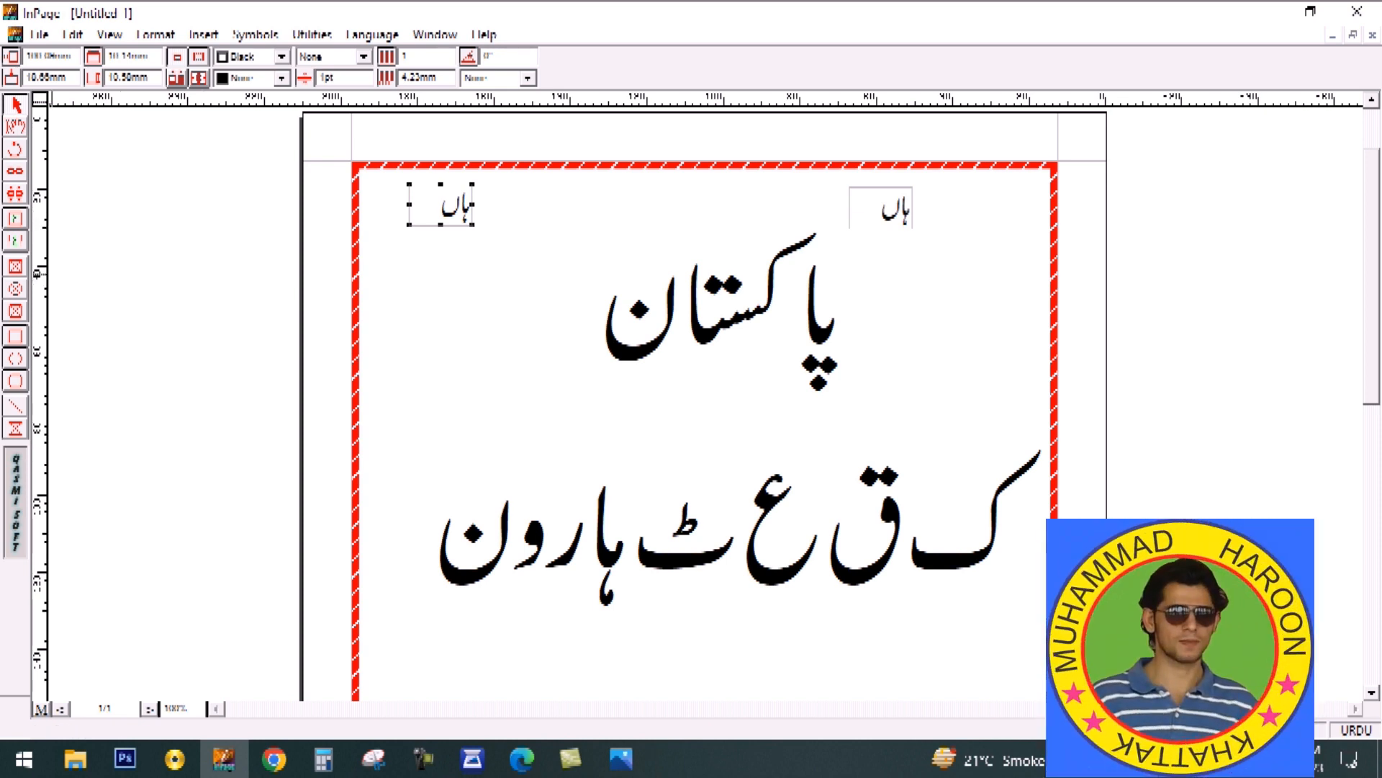
pyautogui.click(15, 266)
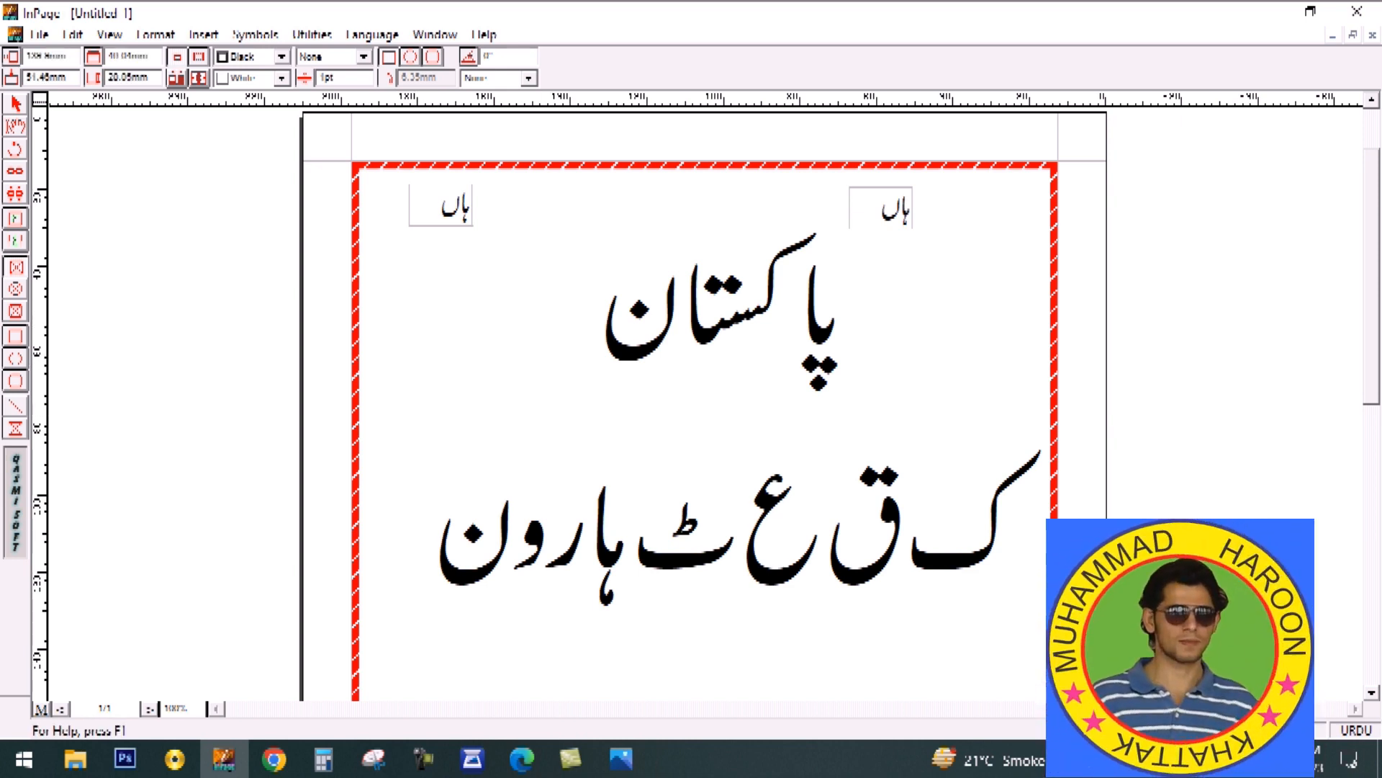
# Draw a picture box left of پاکستان and import the Capture picture into it.
pyautogui.moveTo(396, 311); pyautogui.dragTo(584, 429)
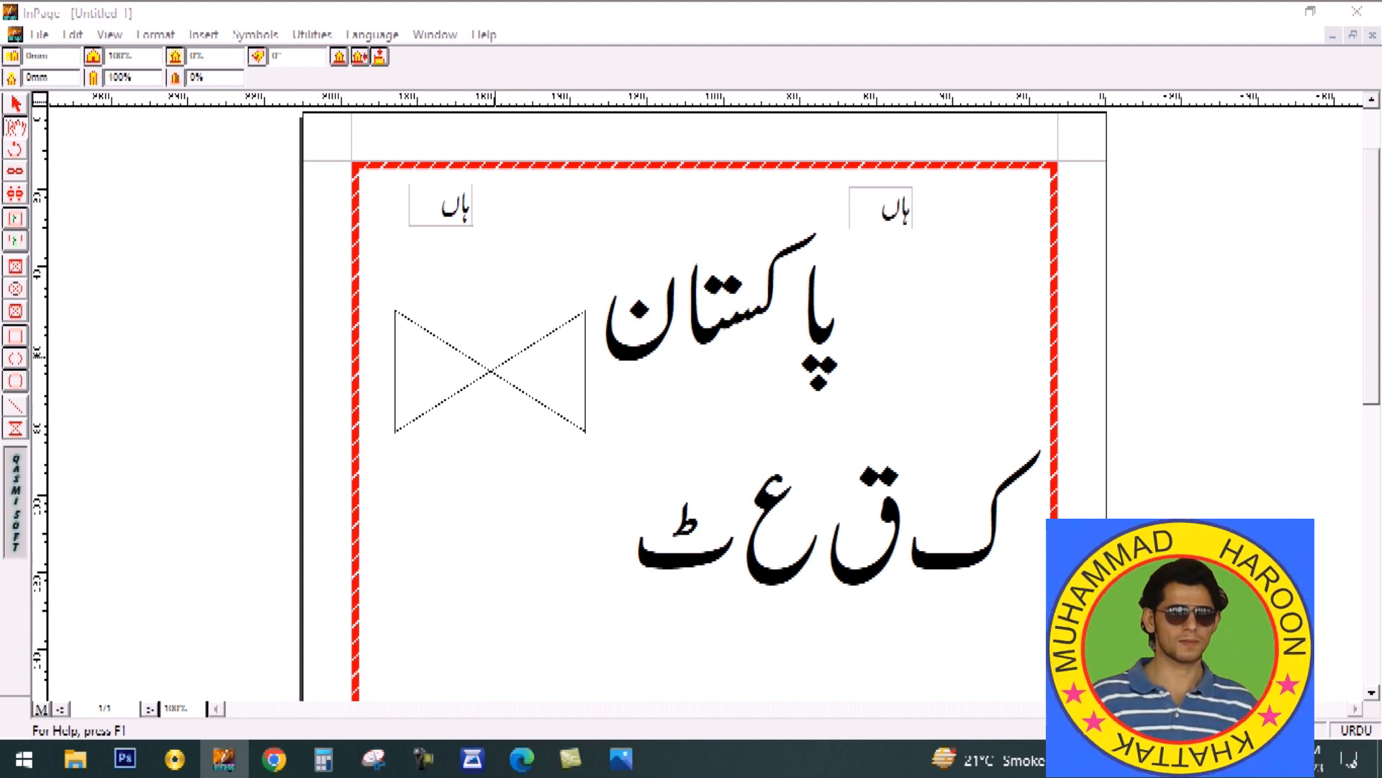
pyautogui.hotkey('ctrl', 'e')
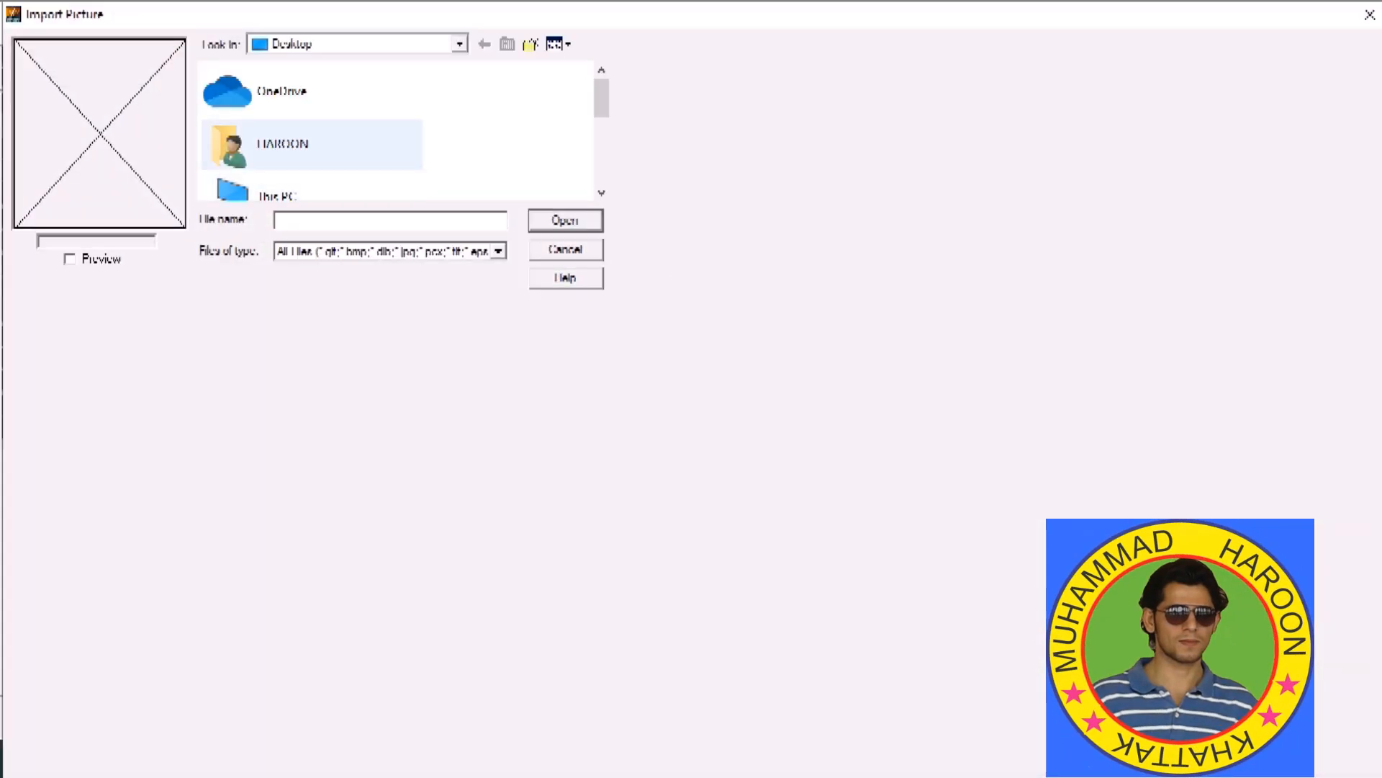
pyautogui.scroll(-2, 310, 166)
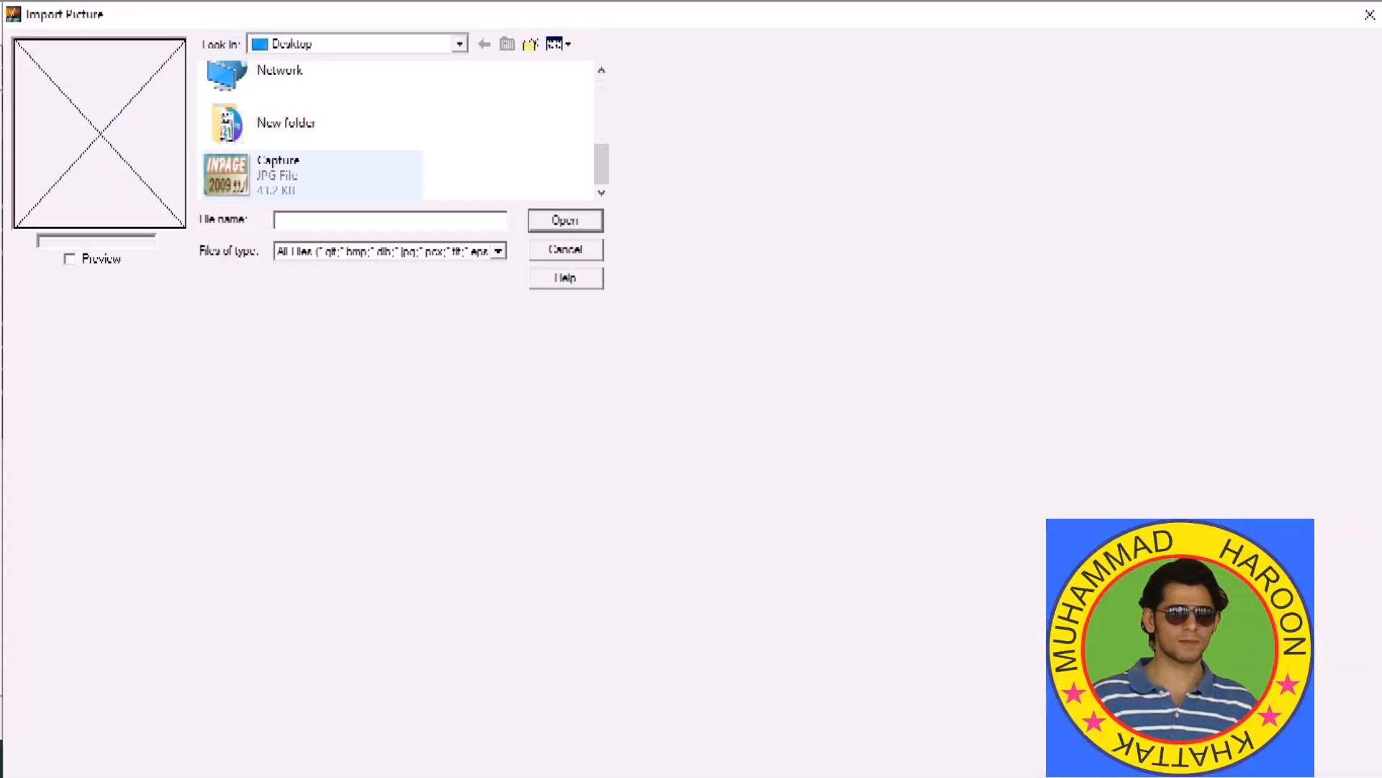
pyautogui.press('Escape')
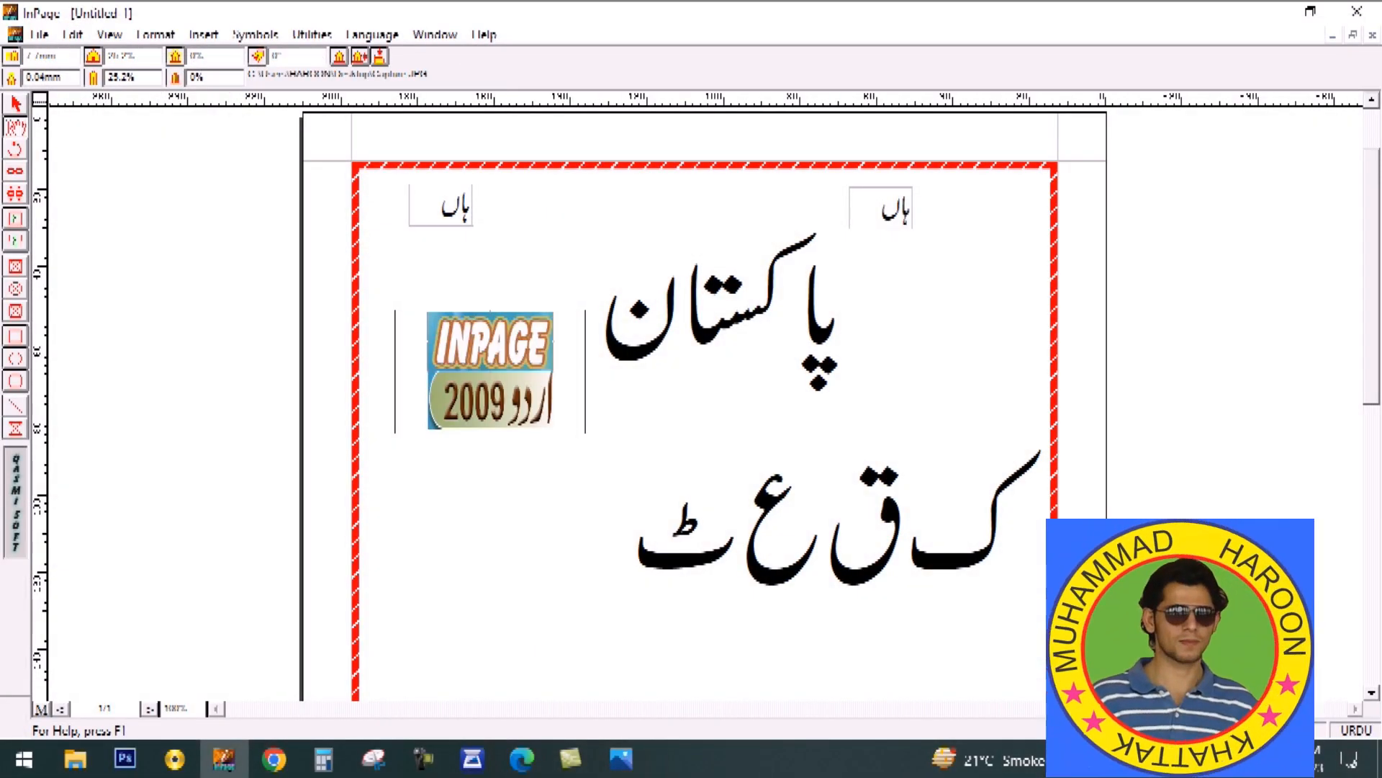
pyautogui.press('Up')
pyautogui.press('Left')
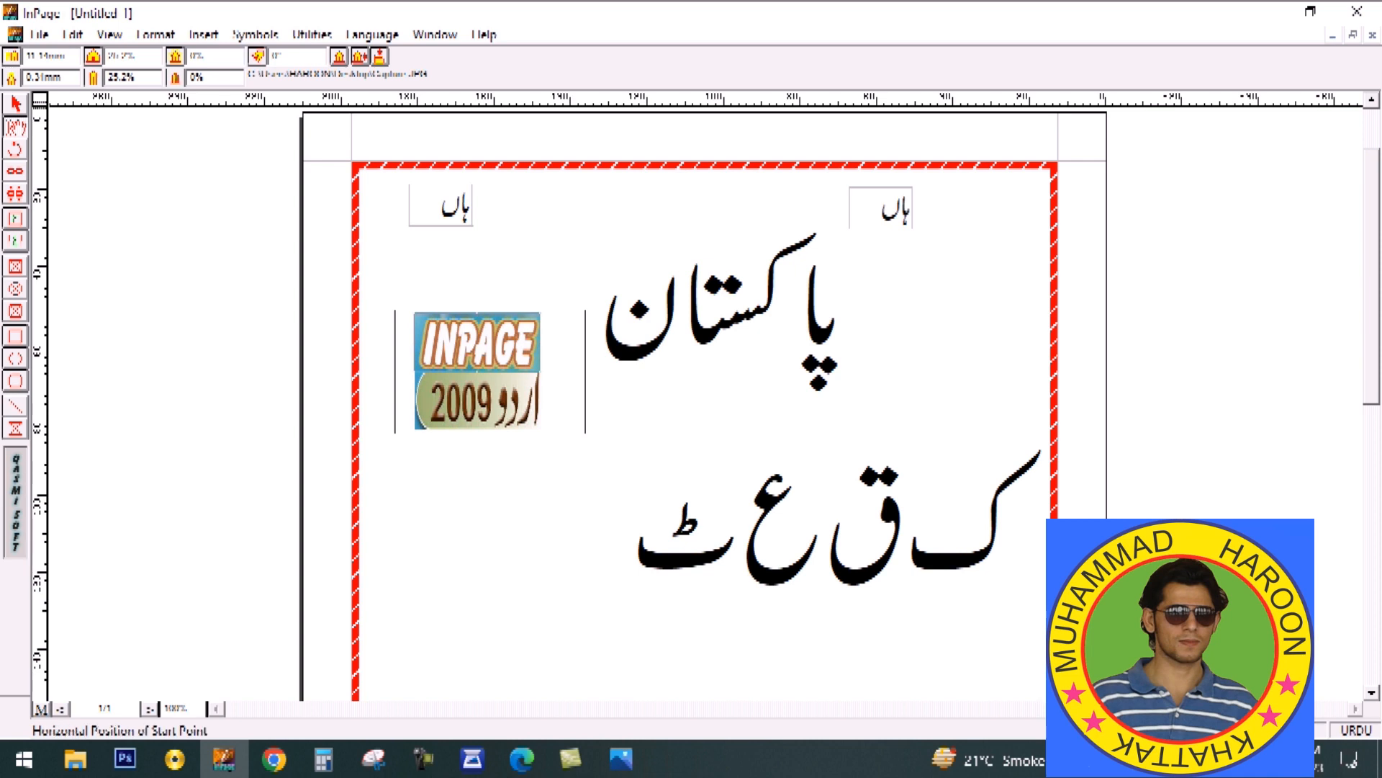
pyautogui.doubleClick(46, 56)
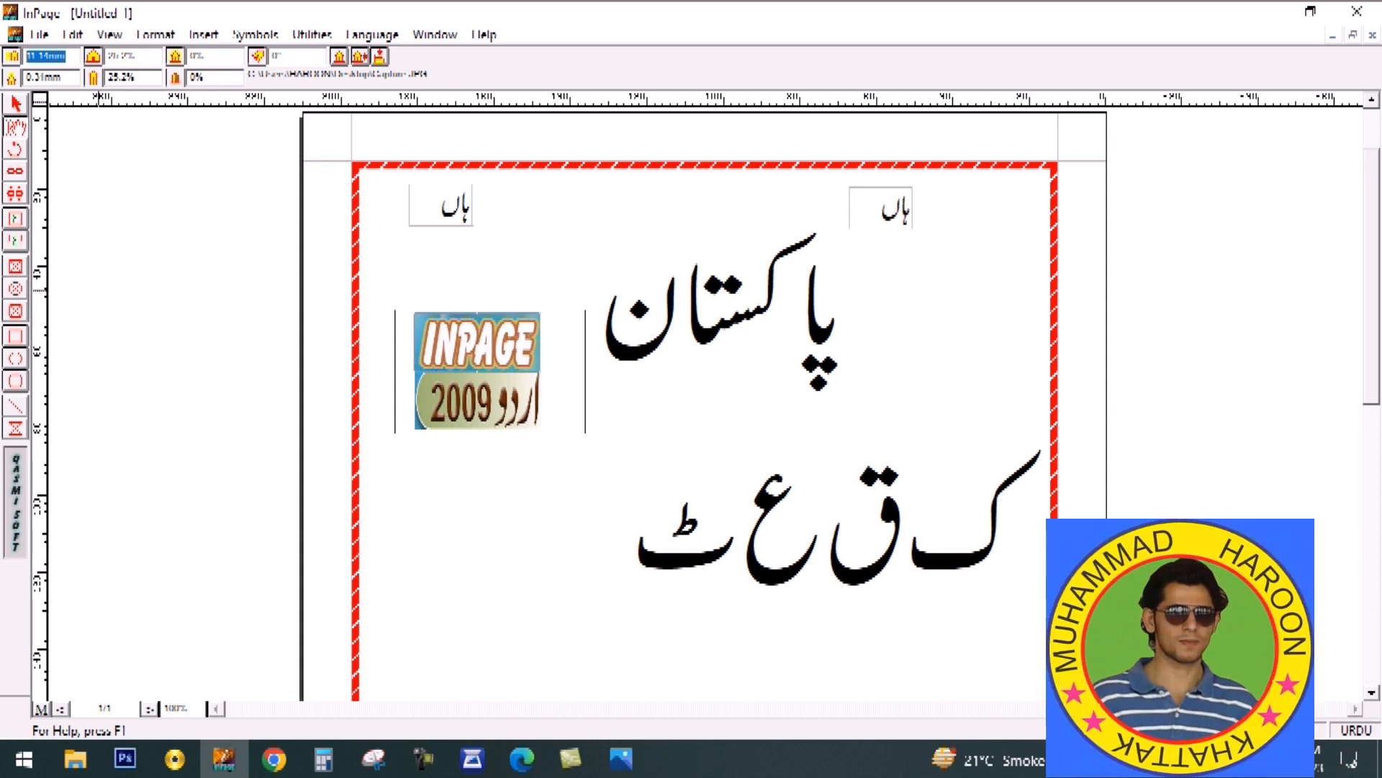
# Reposition the INPAGE picture box beside پاکستان and draw an oval frame below it.
pyautogui.moveTo(477, 371); pyautogui.dragTo(514, 593)
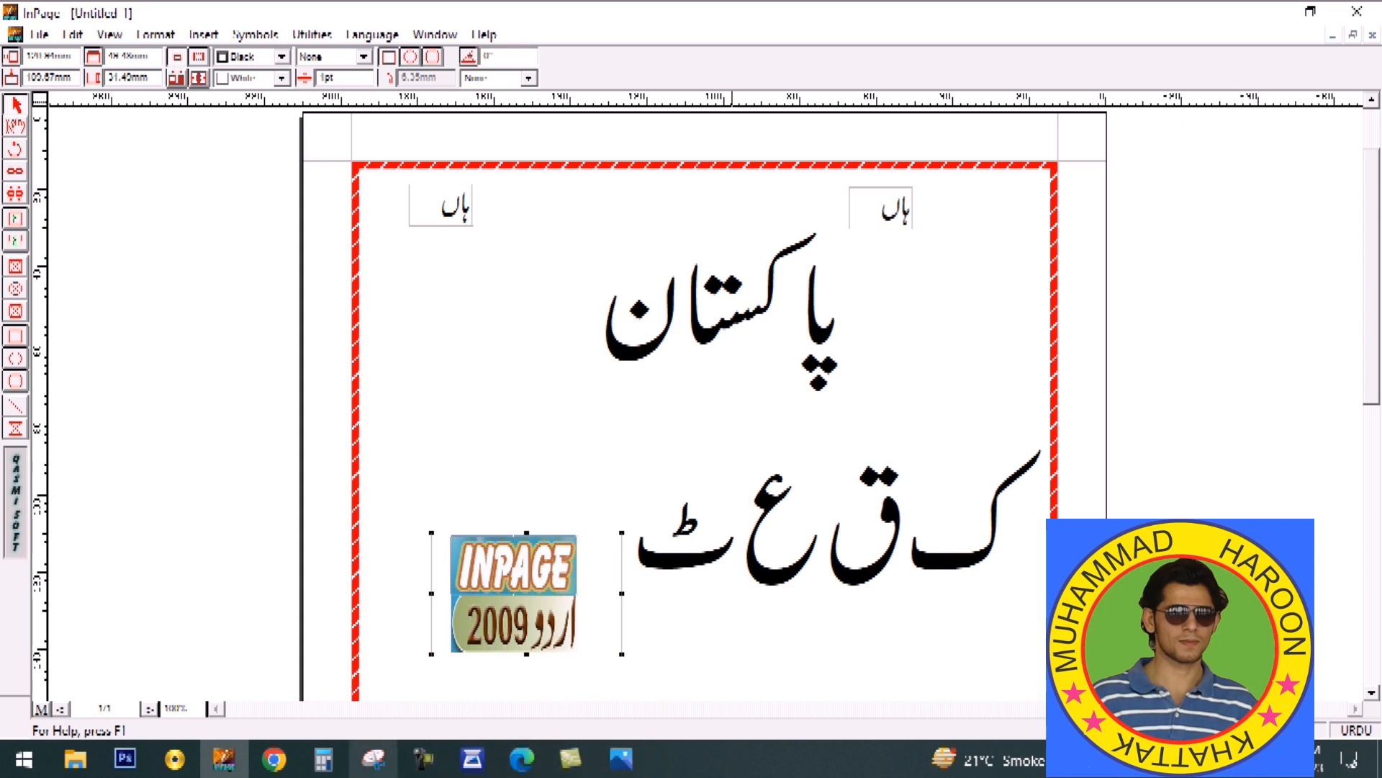
pyautogui.moveTo(514, 593); pyautogui.dragTo(477, 374)
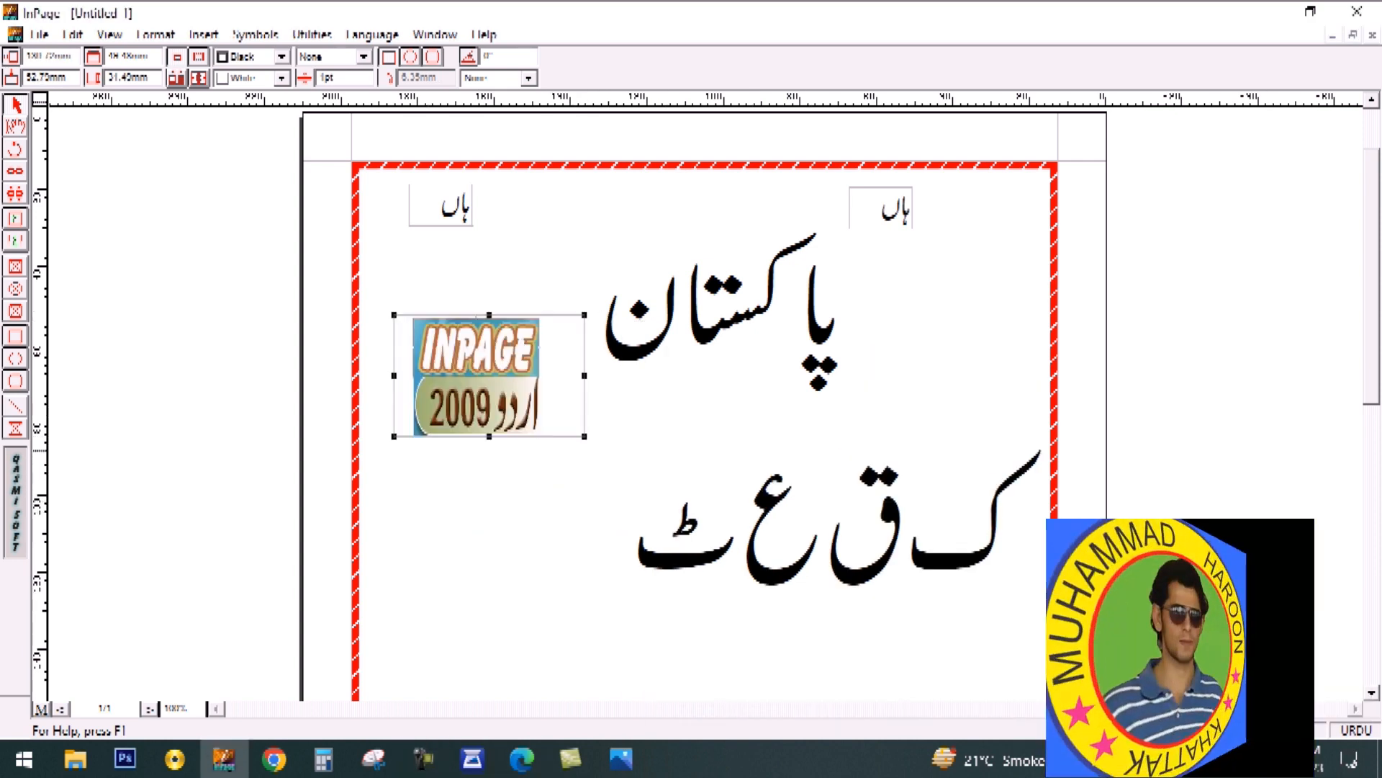
pyautogui.moveTo(477, 375); pyautogui.dragTo(484, 410)
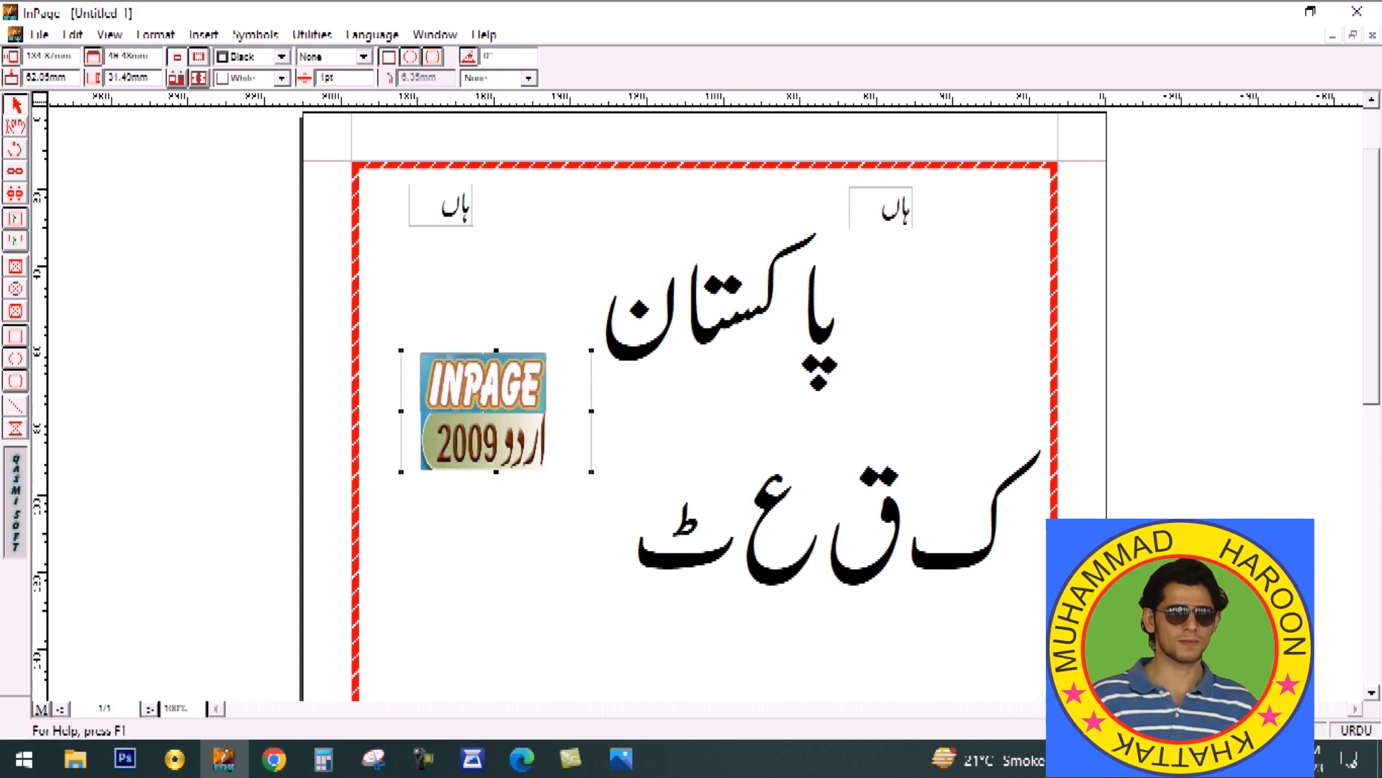
pyautogui.click(508, 540)
pyautogui.moveTo(472, 531); pyautogui.dragTo(638, 675)
# Import Capture into the oval frame and draw a rectangular frame left of ک ق ع.
pyautogui.hotkey('ctrl', 'd')
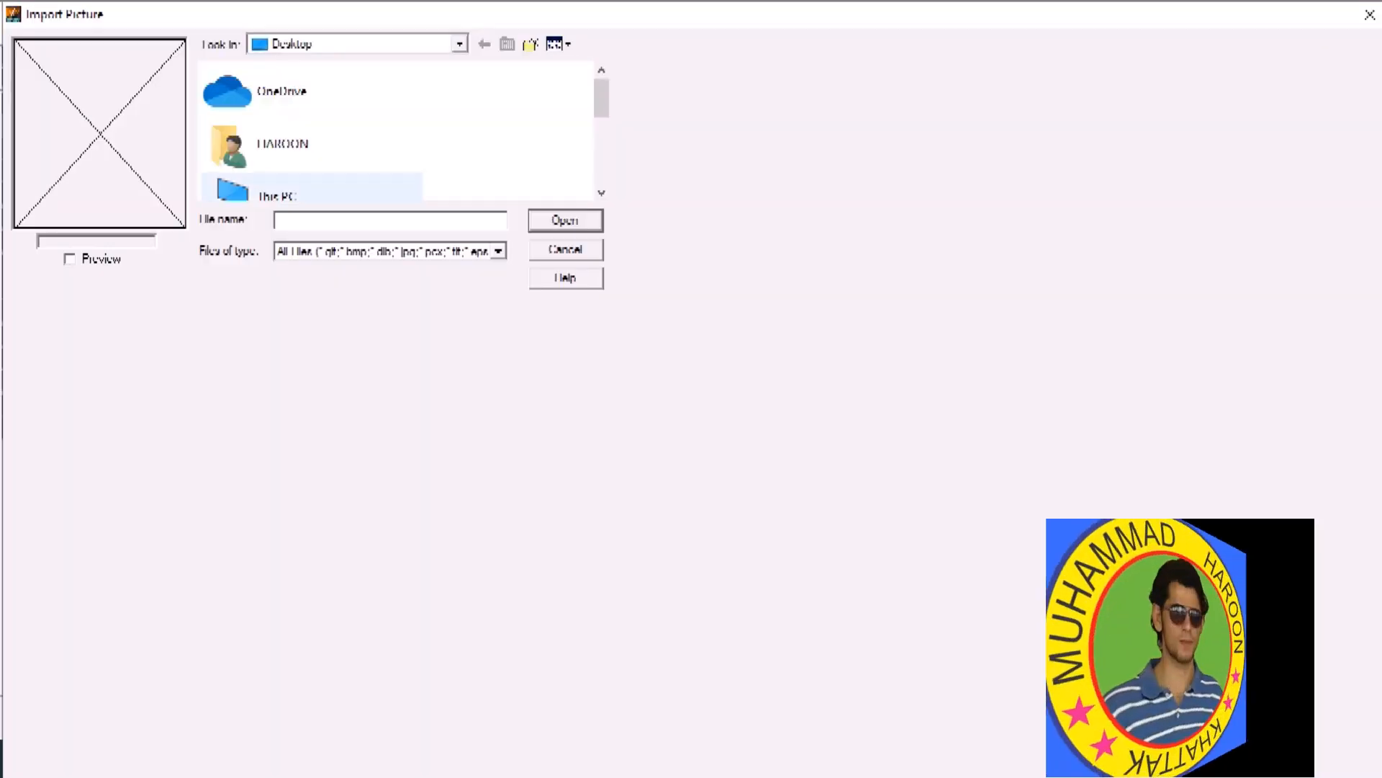
pyautogui.scroll(-3, 396, 129)
pyautogui.doubleClick(278, 172)
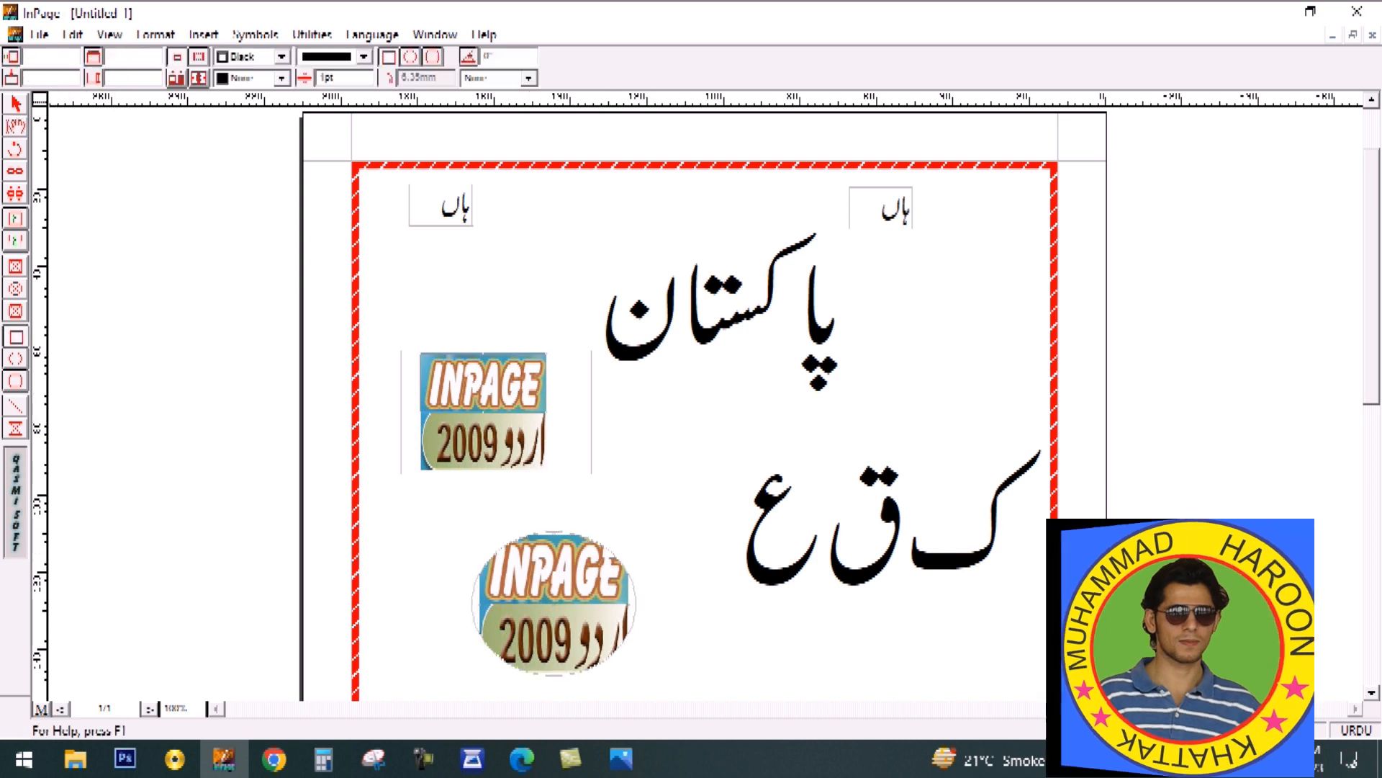
pyautogui.moveTo(753, 591)
pyautogui.mouseDown()
pyautogui.moveTo(652, 540)
pyautogui.moveTo(652, 443)
pyautogui.mouseUp()
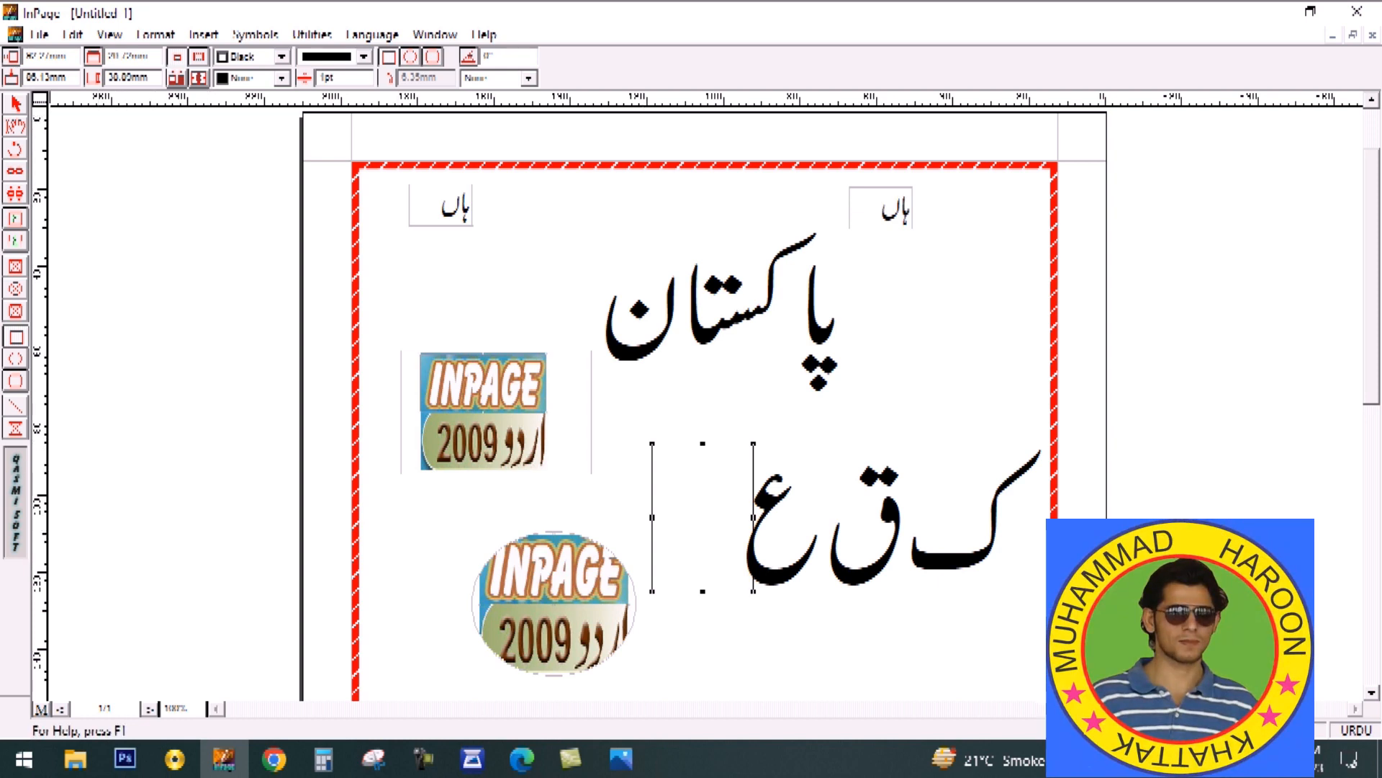
# Draw a thin horizontal line above پاکستان with the Line tool.
pyautogui.press('Escape')
pyautogui.press('Escape')
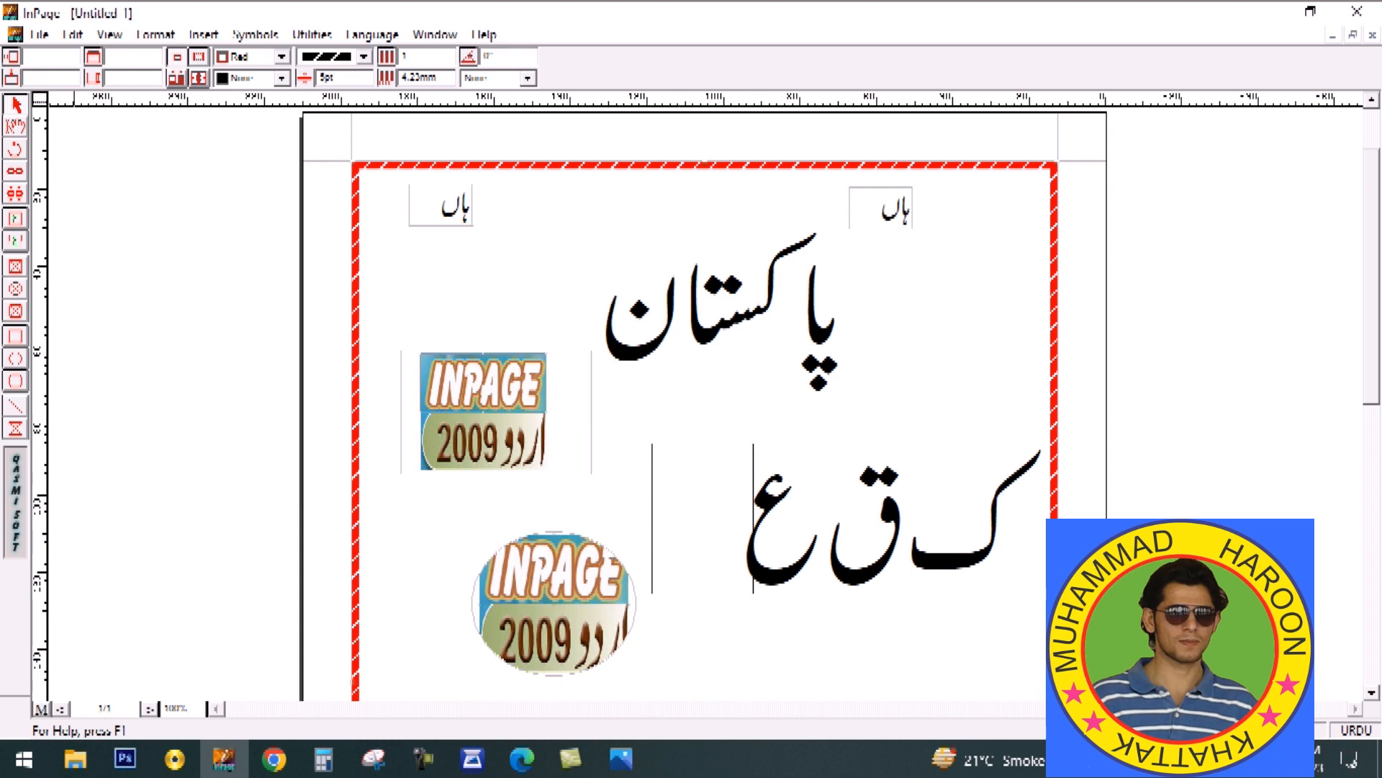
pyautogui.click(15, 406)
pyautogui.moveTo(497, 257); pyautogui.dragTo(890, 257)
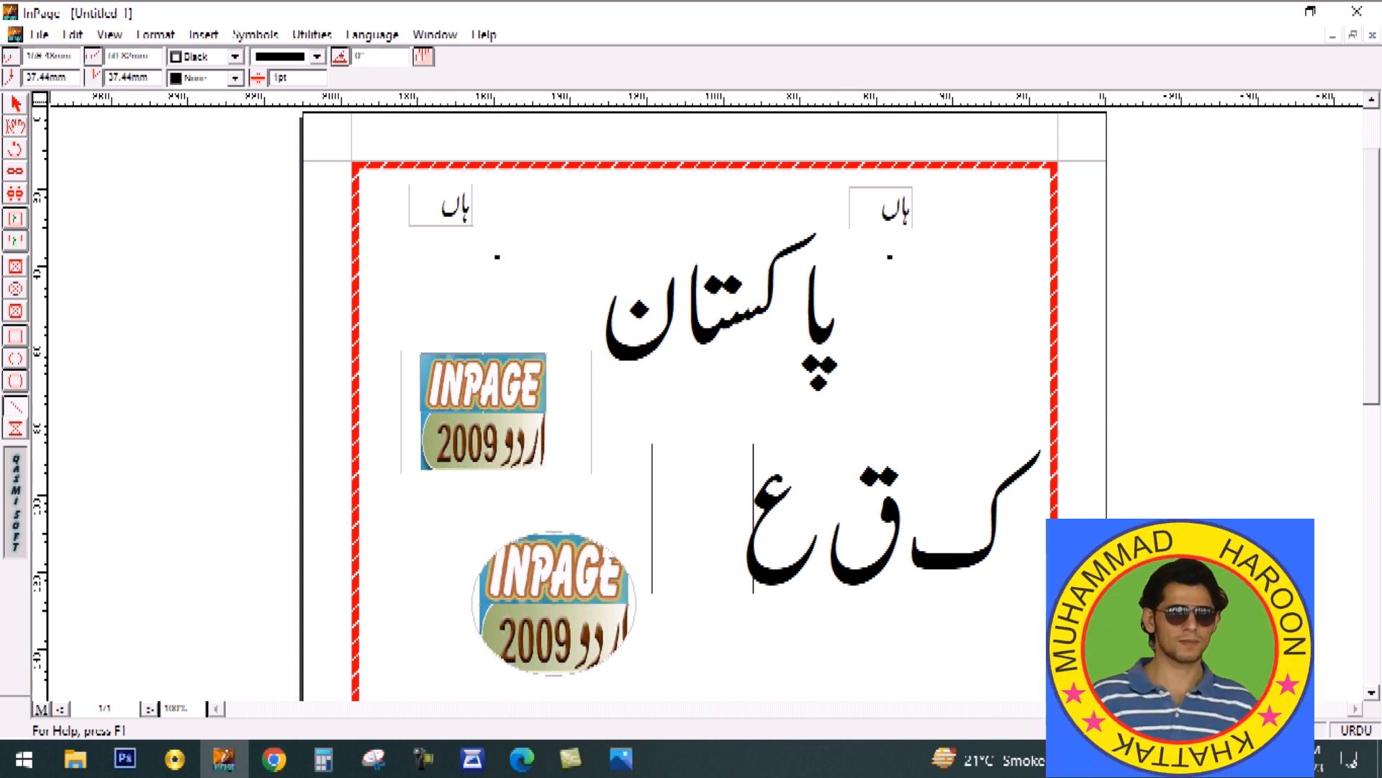
# Select the red-bordered page frame and bring up its Modify Text Box settings with Ctrl+M.
pyautogui.press('Escape')
pyautogui.press('Delete')
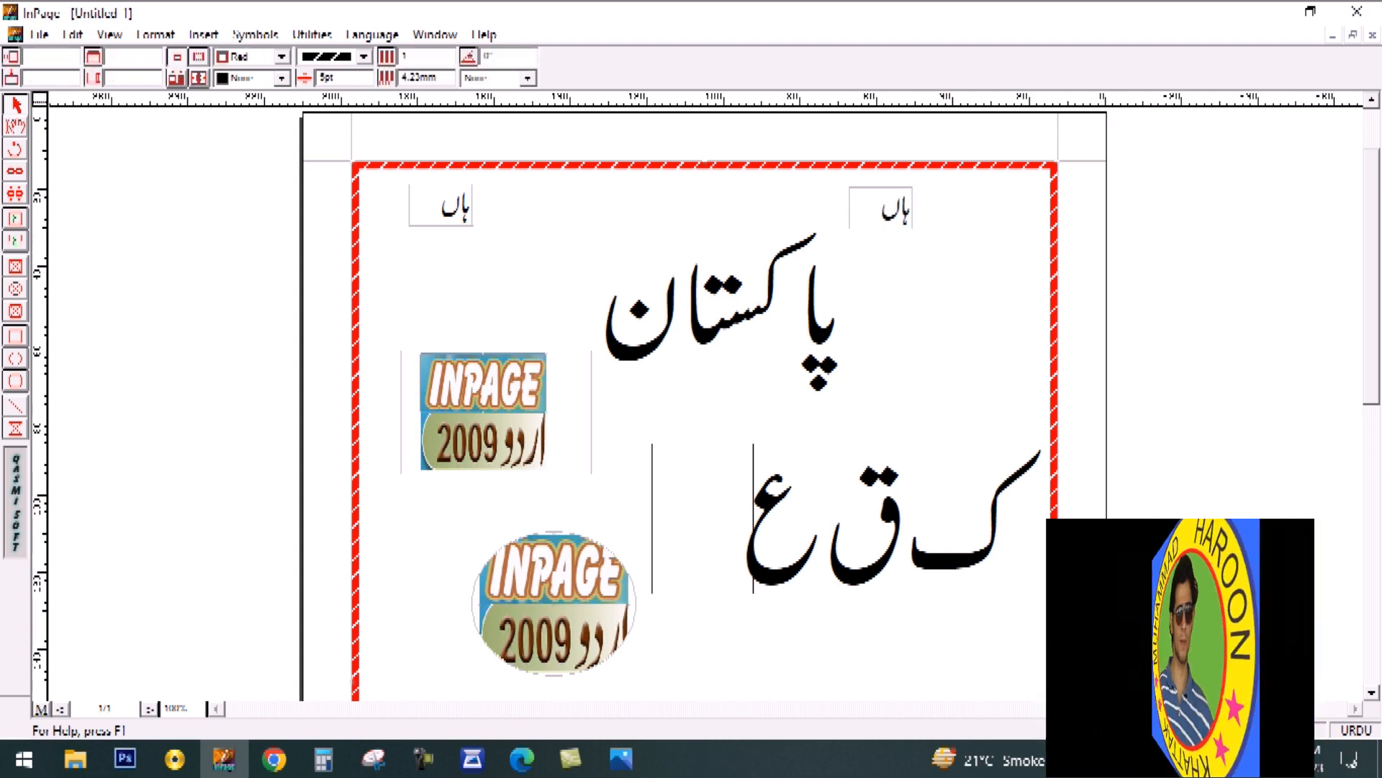
pyautogui.hotkey('ctrl', 'm')
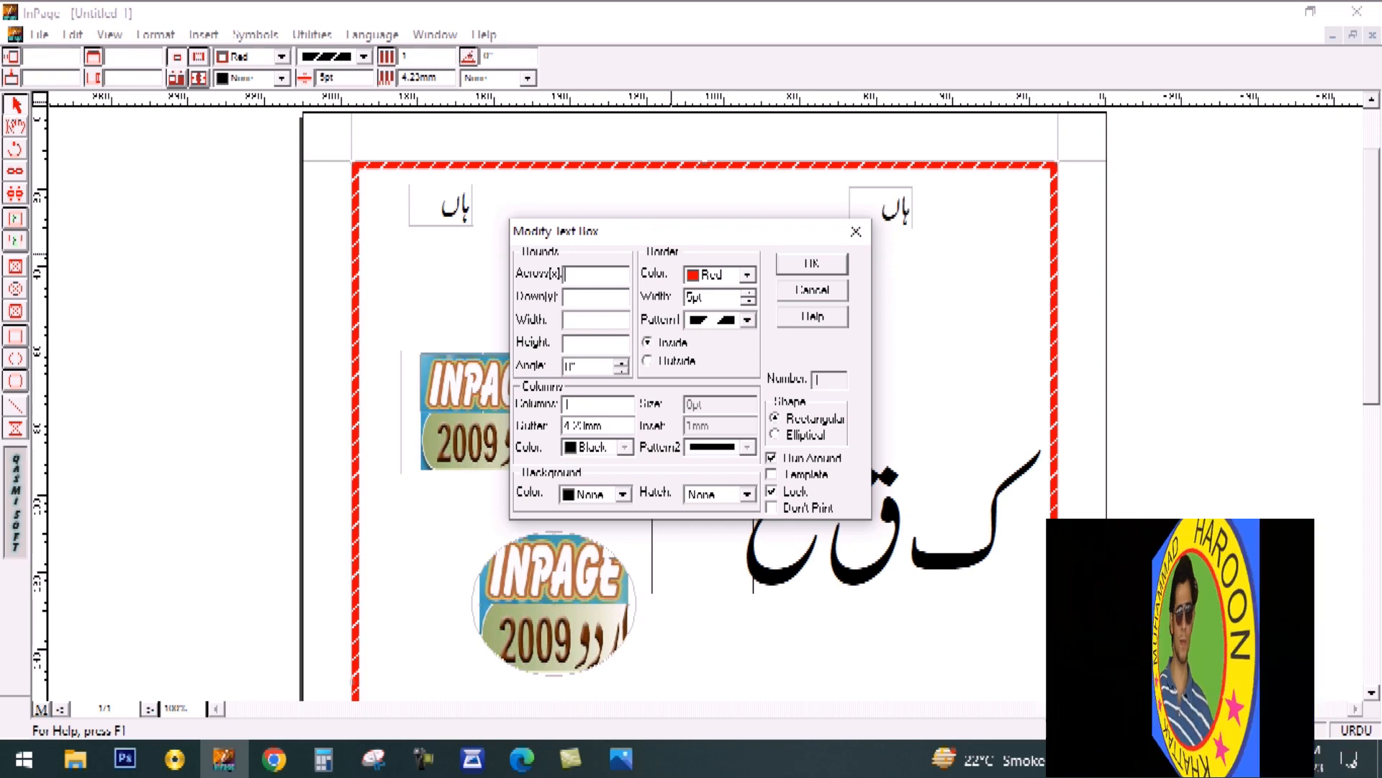
# Close the frame settings, leaving the background colour and border unchanged.
pyautogui.click(623, 494)
pyautogui.press('Escape')
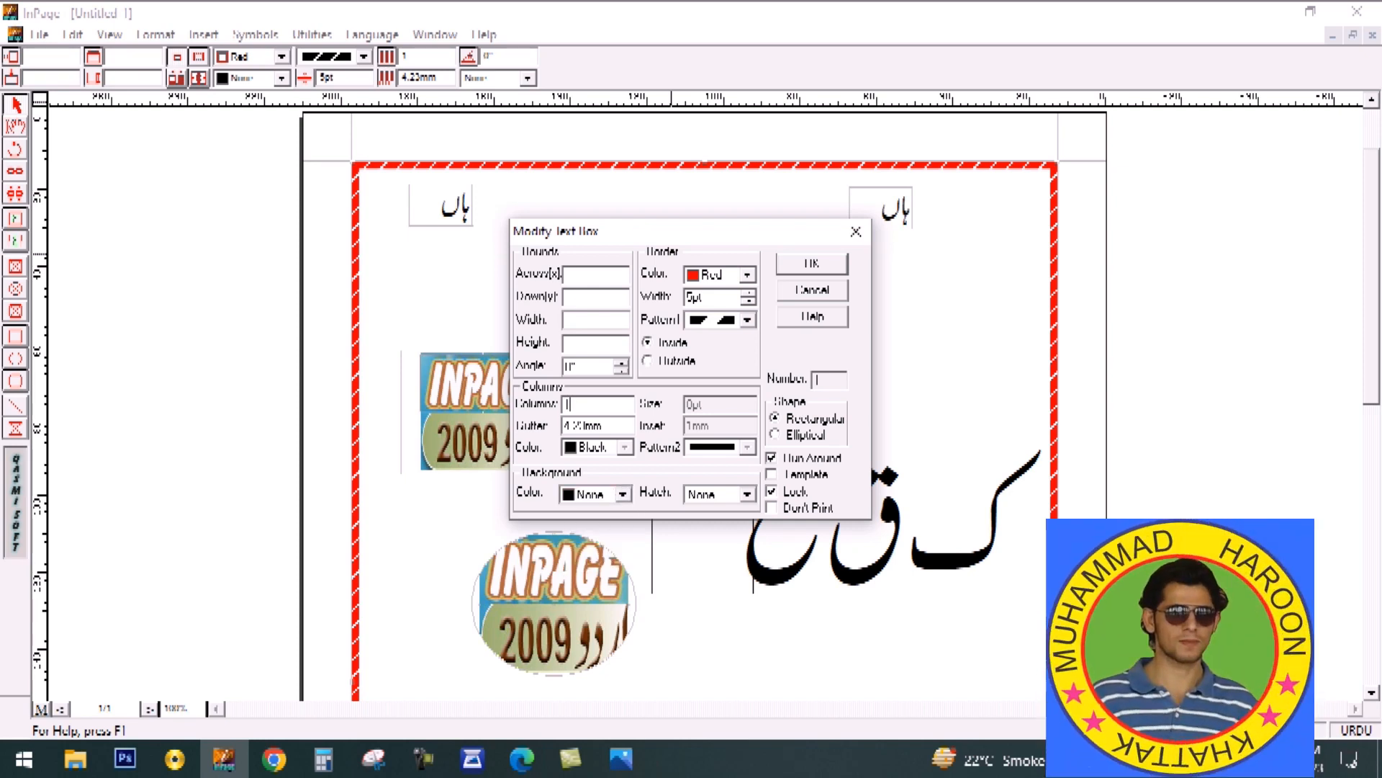
pyautogui.click(856, 231)
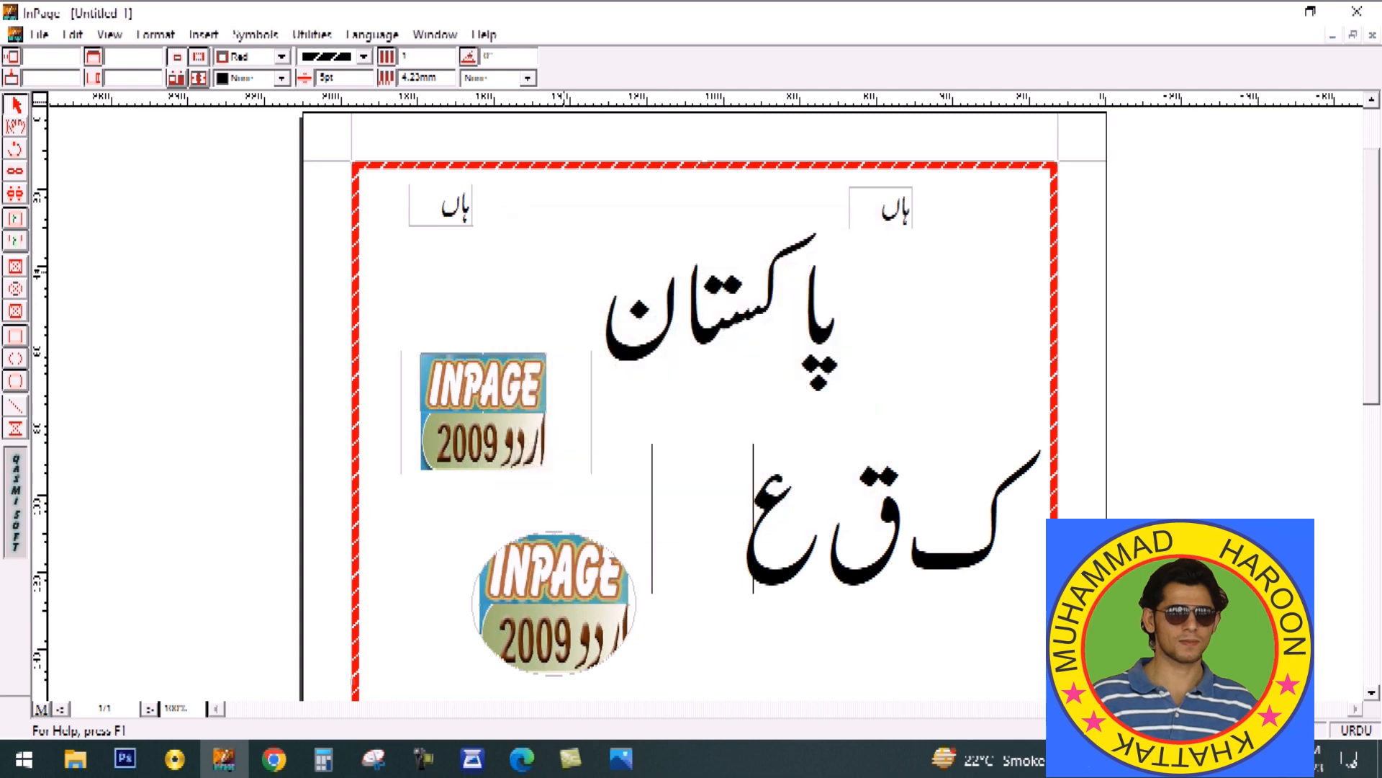
# Make the horizontal line 5pt thick, move it beneath پاکستان, and start a new document.
pyautogui.doubleClick(693, 257)
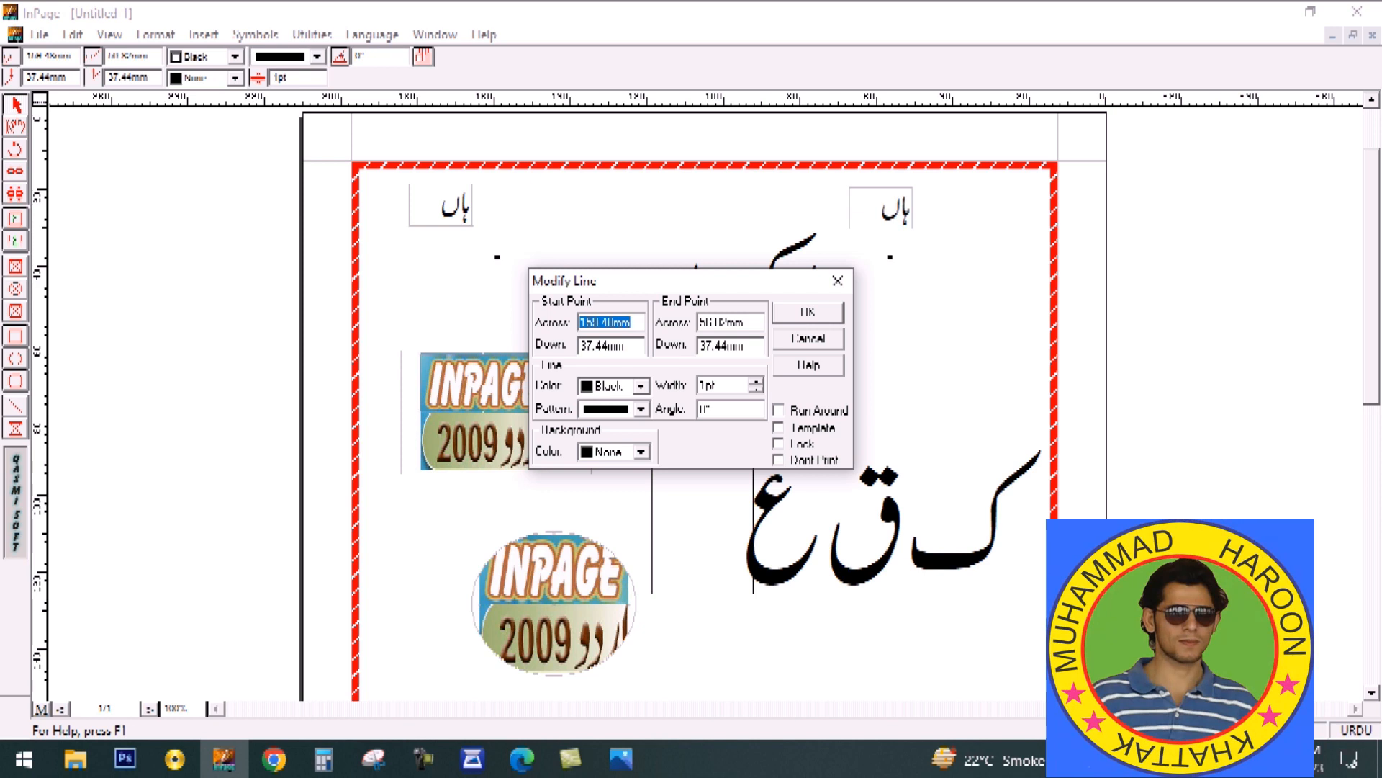
pyautogui.click(701, 385)
pyautogui.press('Return')
pyautogui.moveTo(692, 255); pyautogui.dragTo(713, 346)
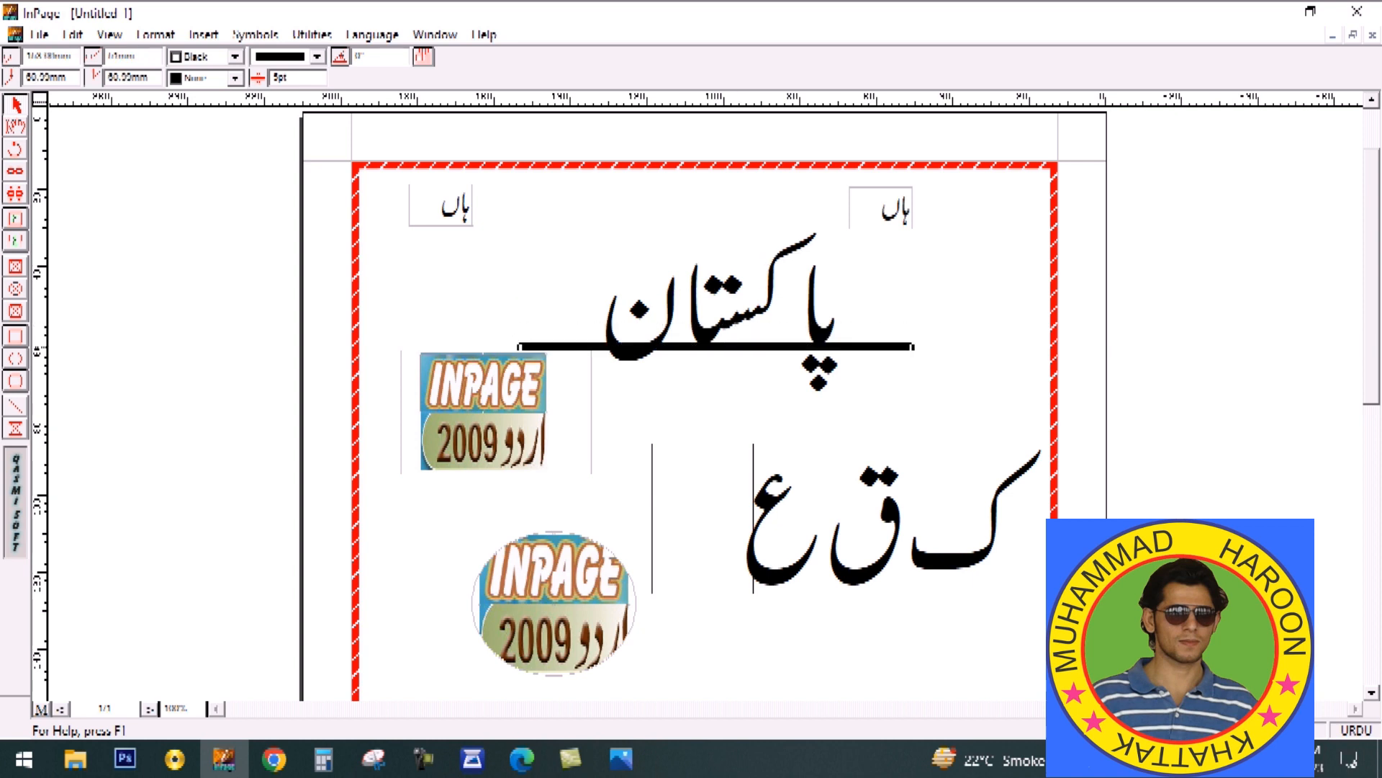
pyautogui.hotkey('ctrl', 'n')
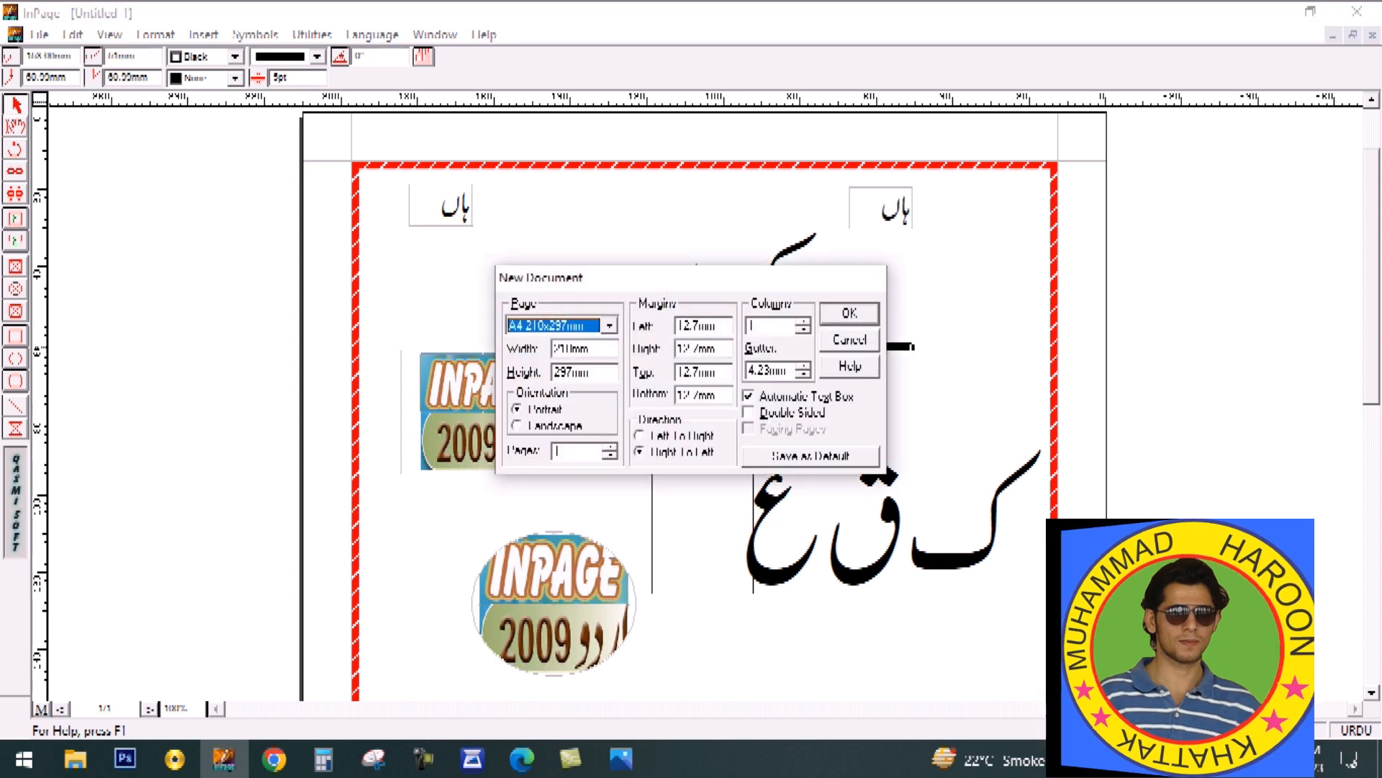
# Create the new A4 document and enlarge the نام: label at its top right to 30pt.
pyautogui.press('Return')
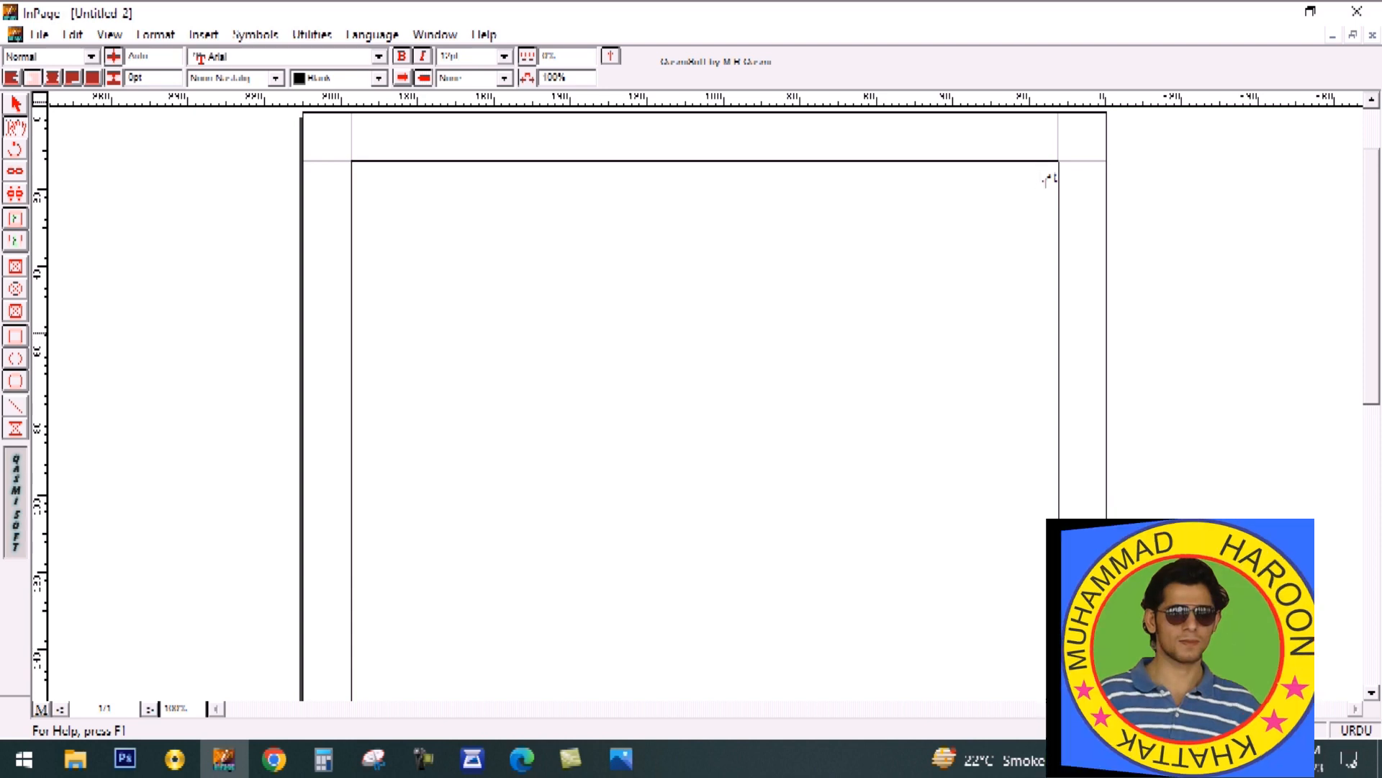
pyautogui.press('Escape')
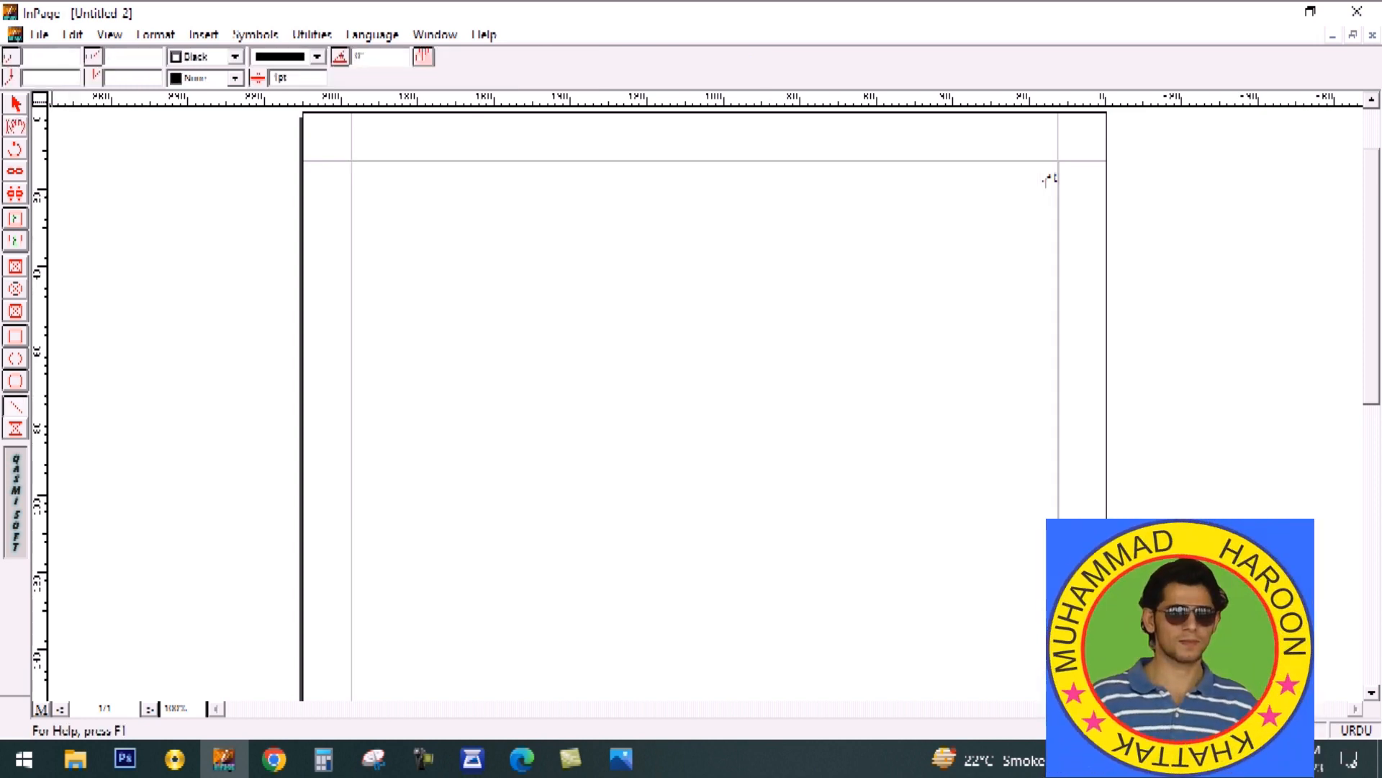
pyautogui.click(1049, 179)
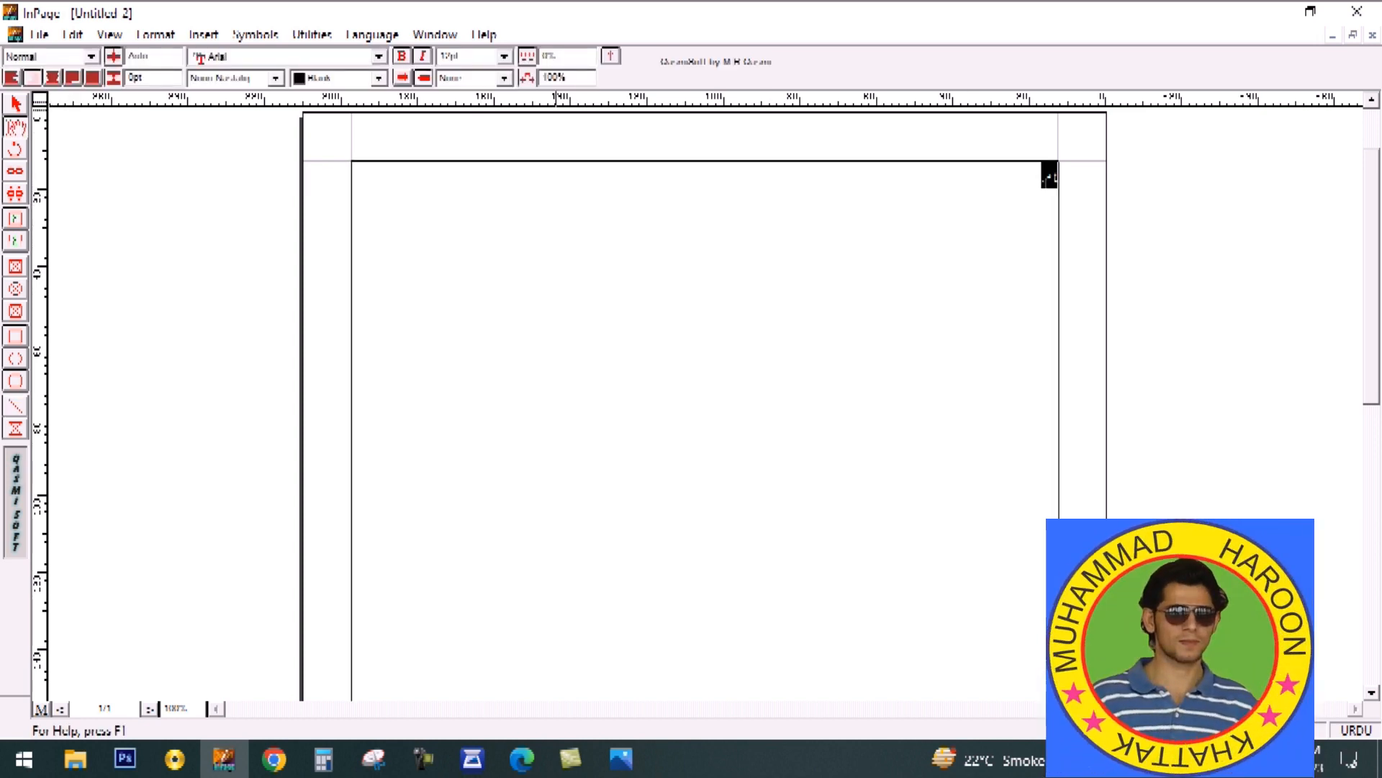
pyautogui.doubleClick(468, 57)
pyautogui.write('30')
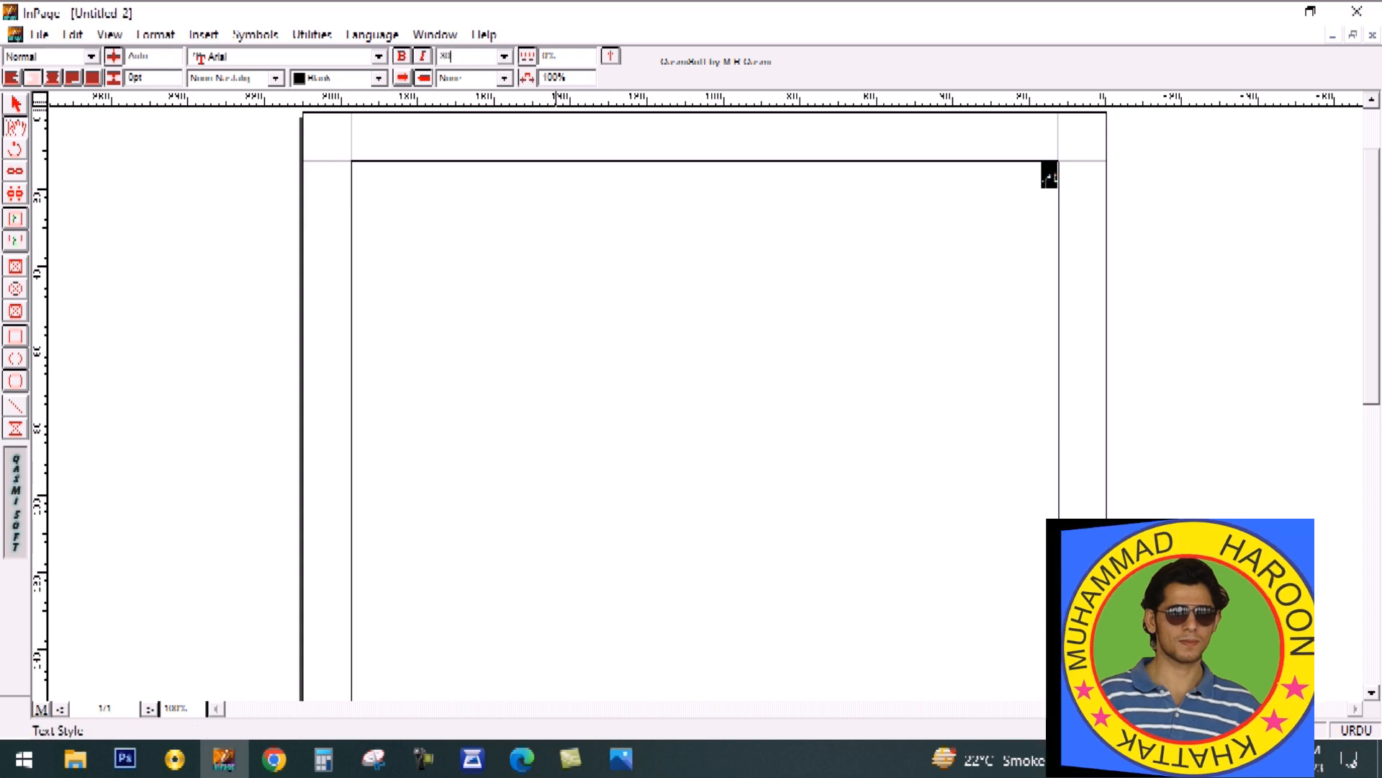
pyautogui.press('Return')
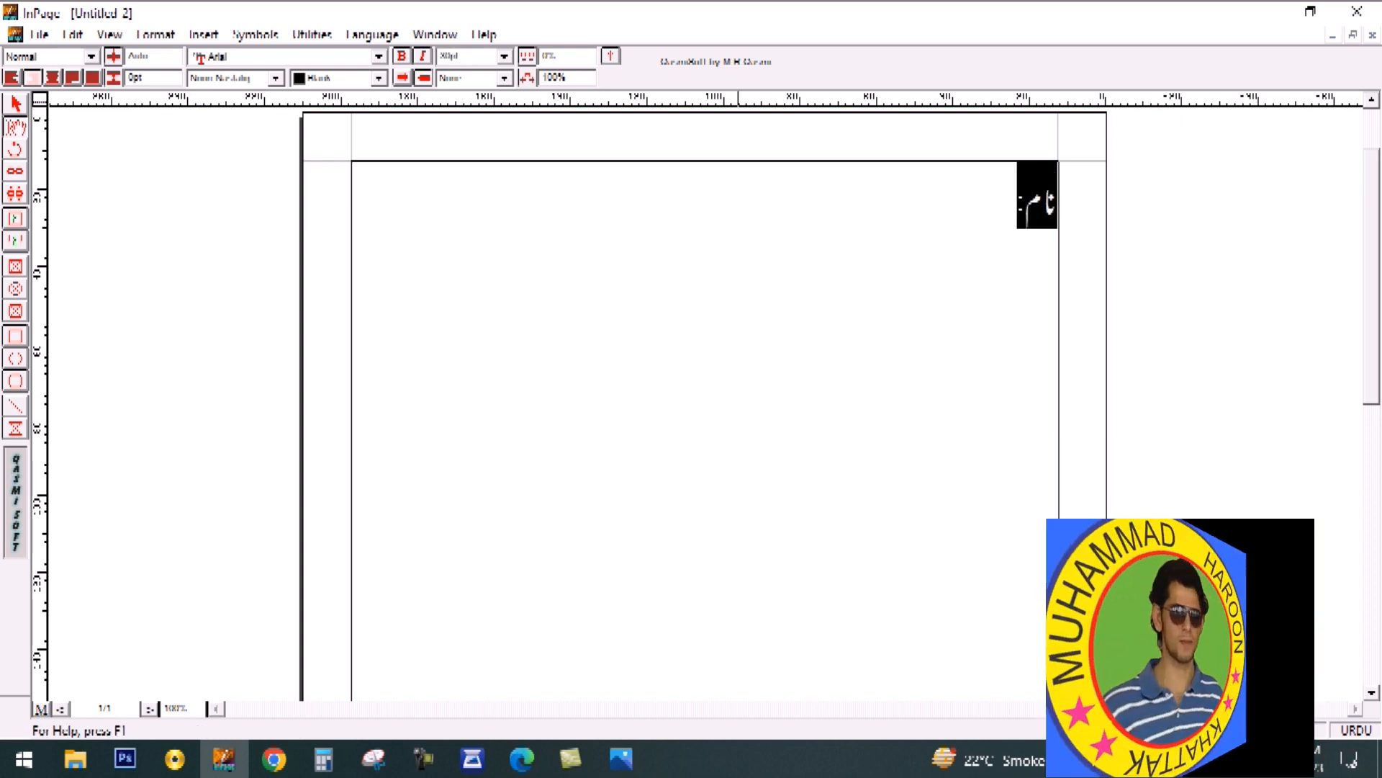
pyautogui.click(1016, 196)
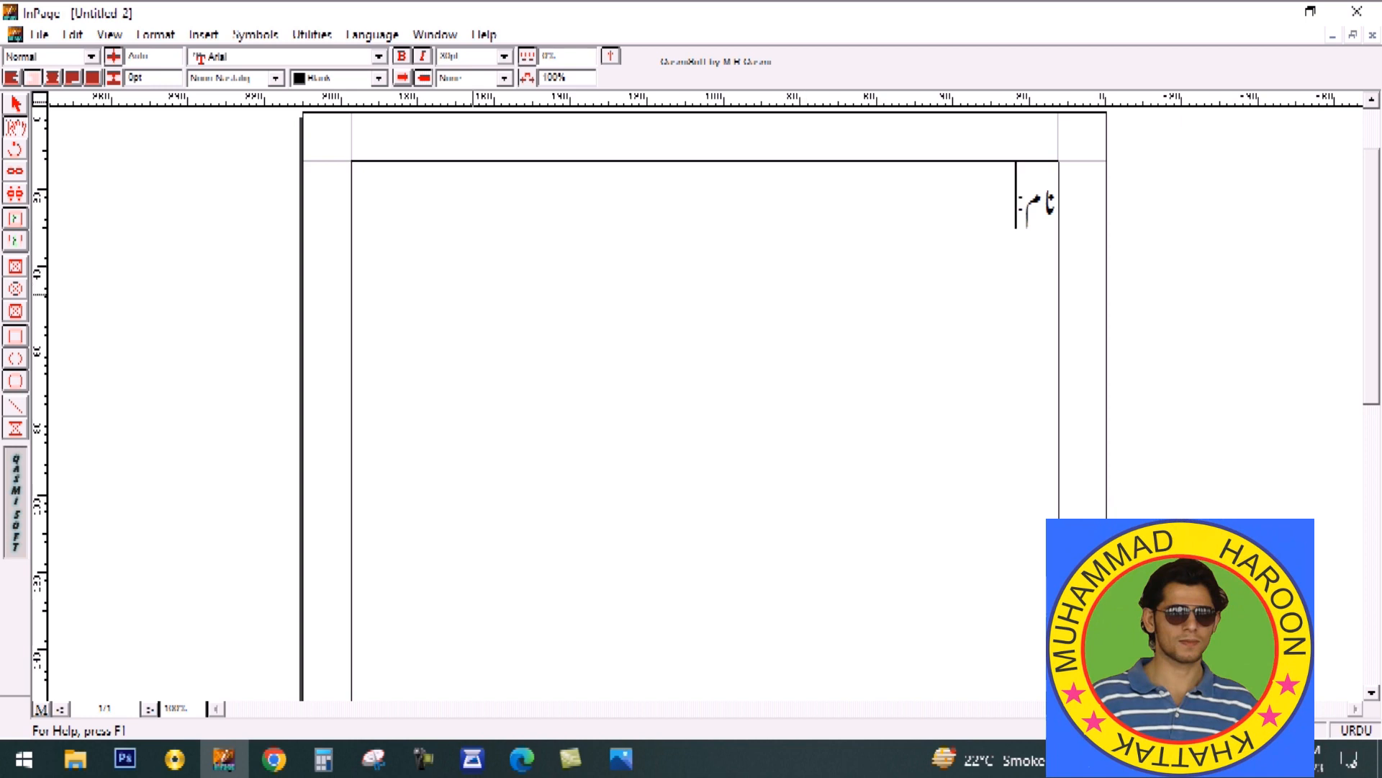
pyautogui.click(15, 406)
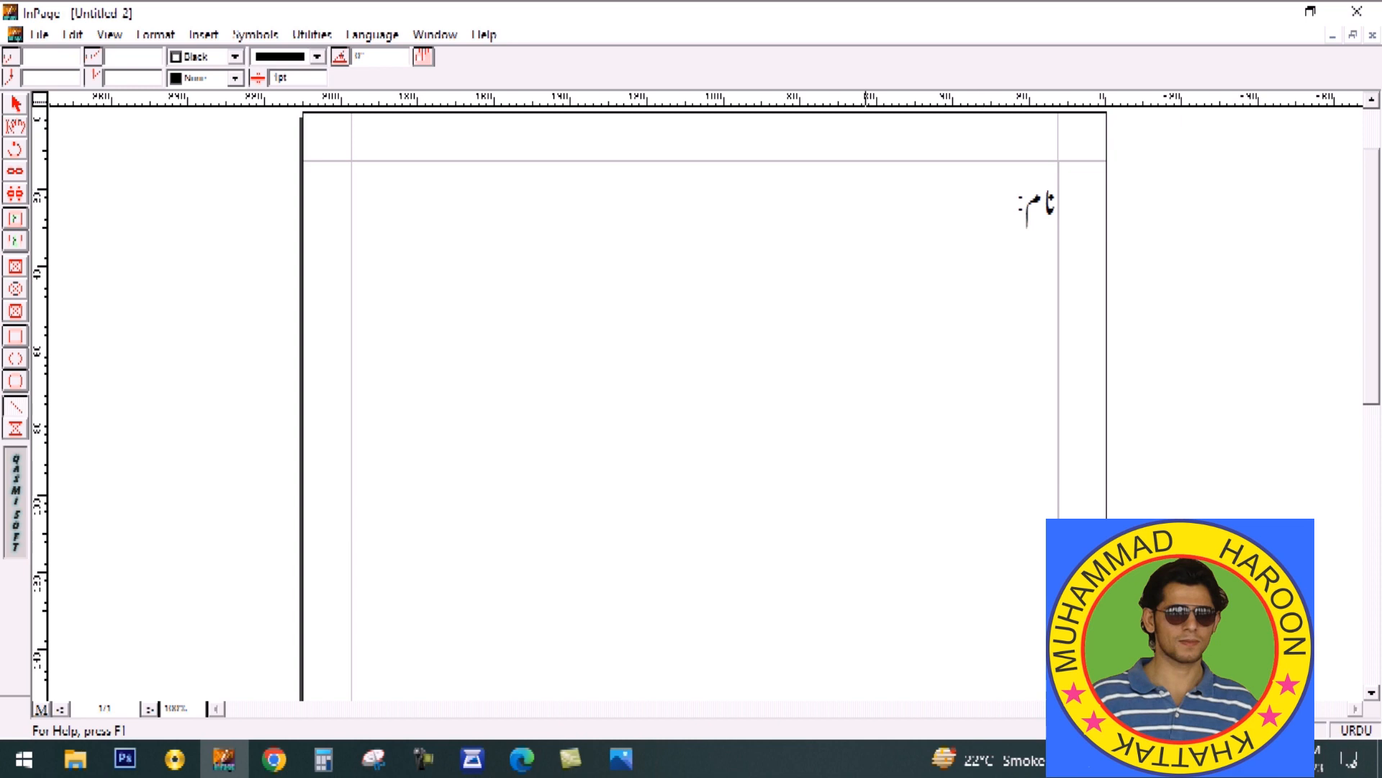
# Draw a line leftward beside نام: and set its thickness to 3pt.
pyautogui.moveTo(1013, 212); pyautogui.dragTo(385, 211)
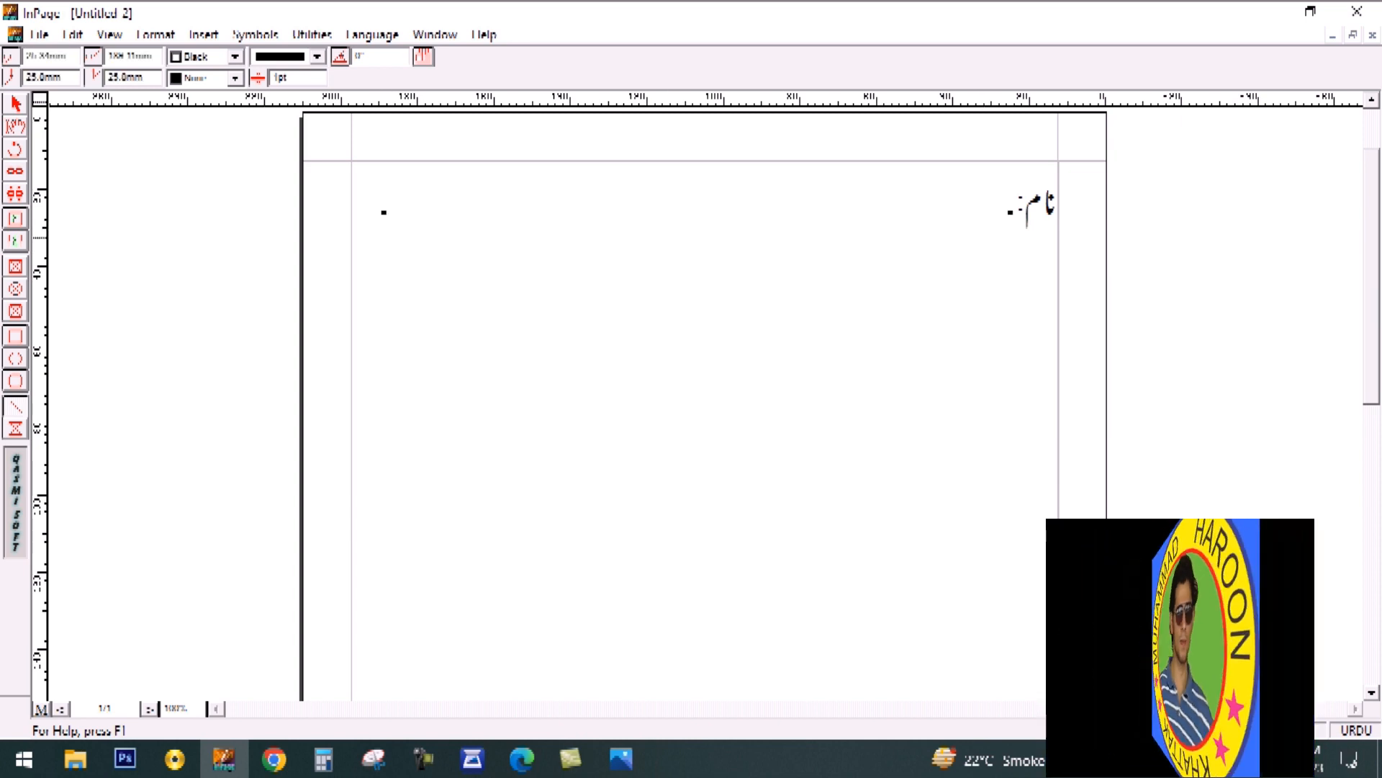
pyautogui.doubleClick(494, 212)
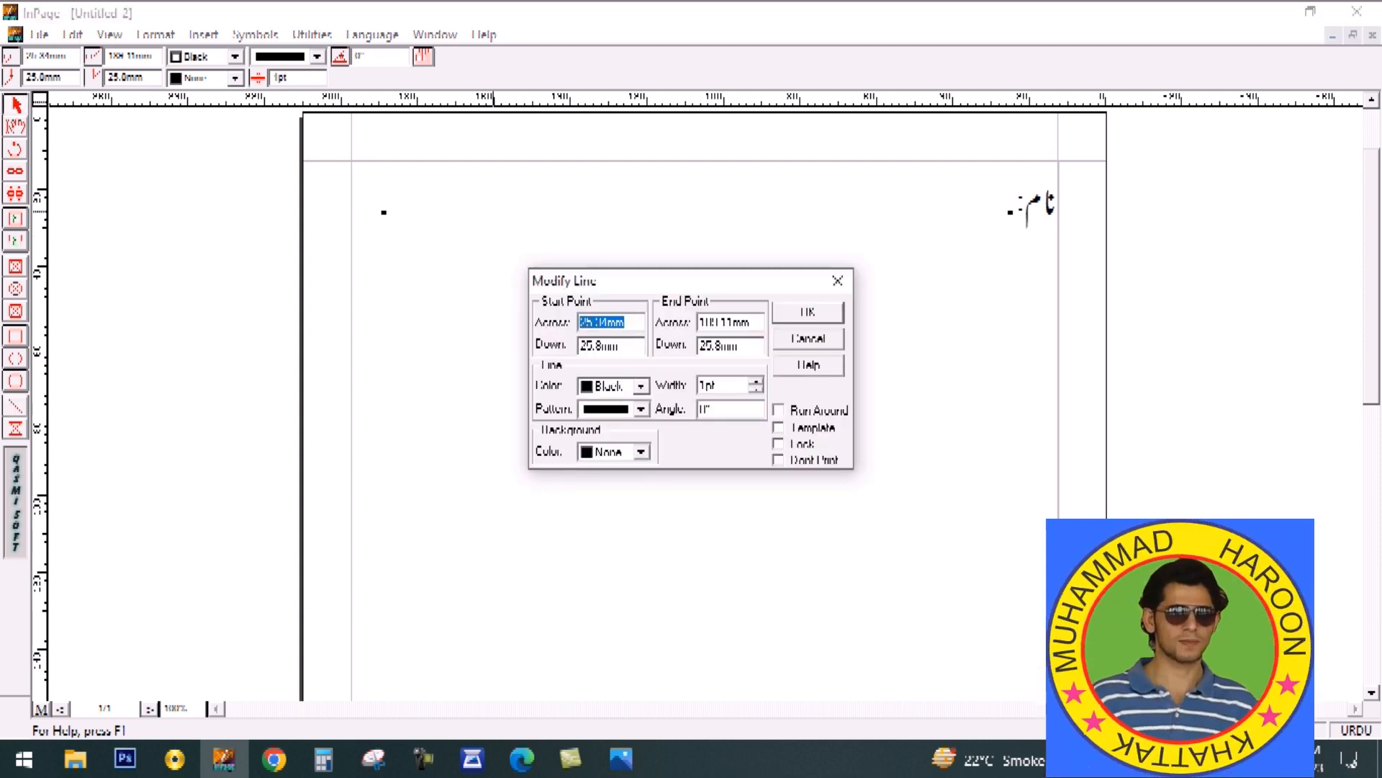
pyautogui.click(700, 386)
pyautogui.press('Return')
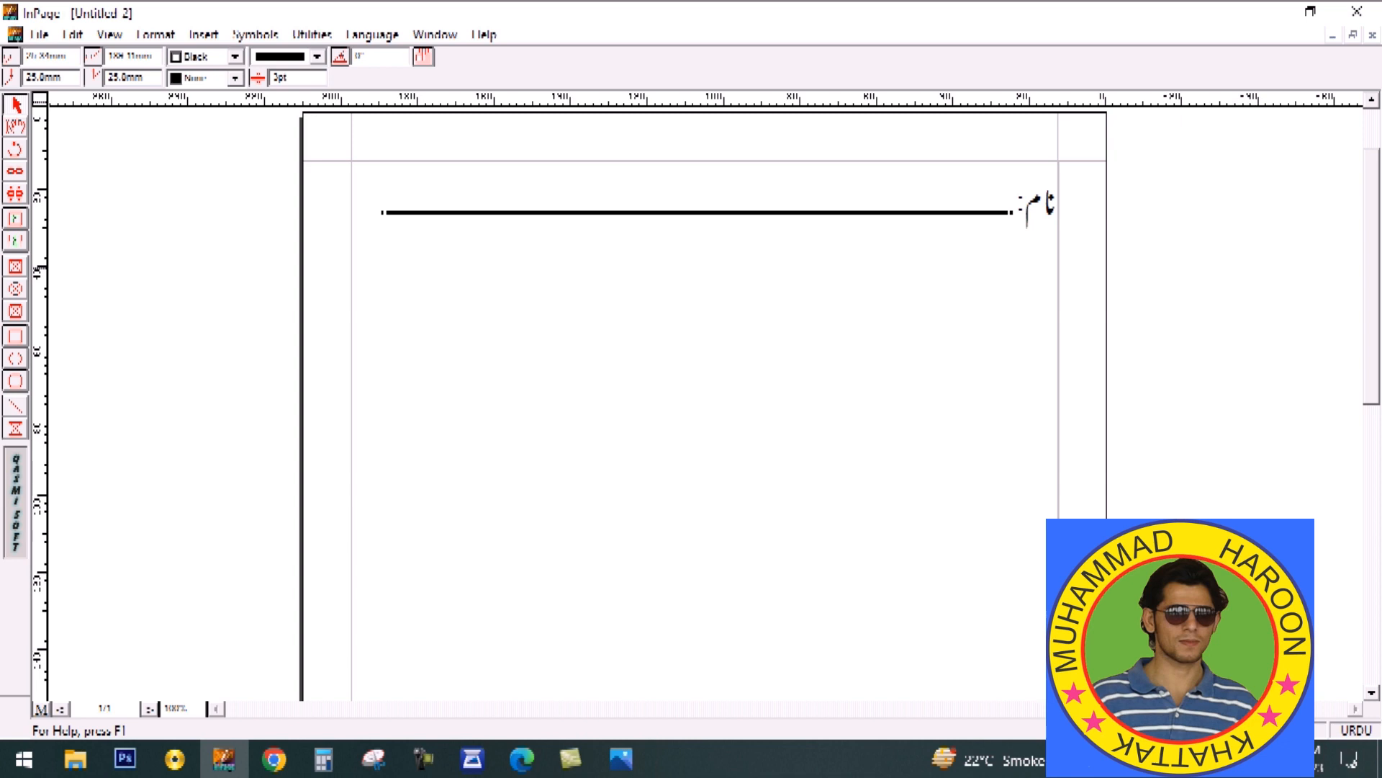
# Start a new line below نام: and type والدکا نام: on it.
pyautogui.click(705, 418)
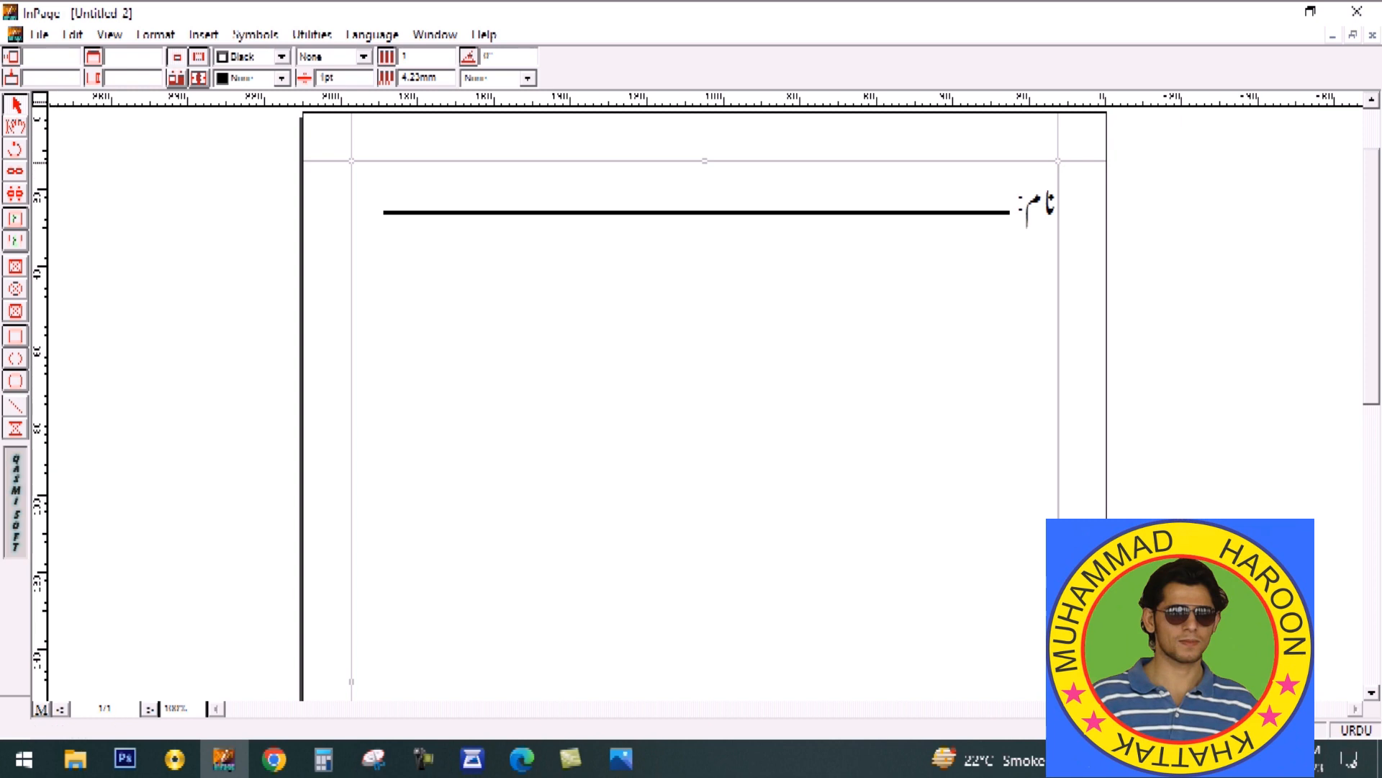
pyautogui.press('Escape')
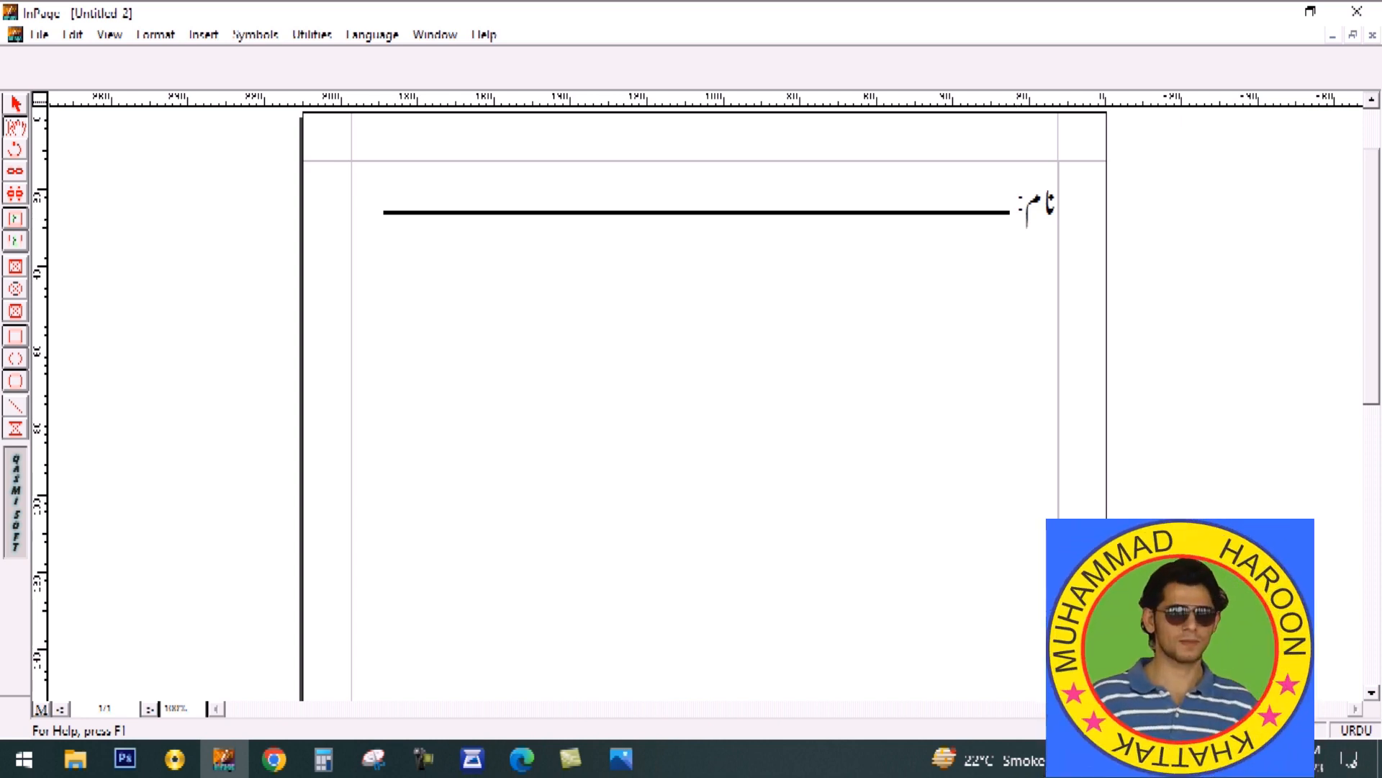
pyautogui.click(1016, 198)
pyautogui.press('Return')
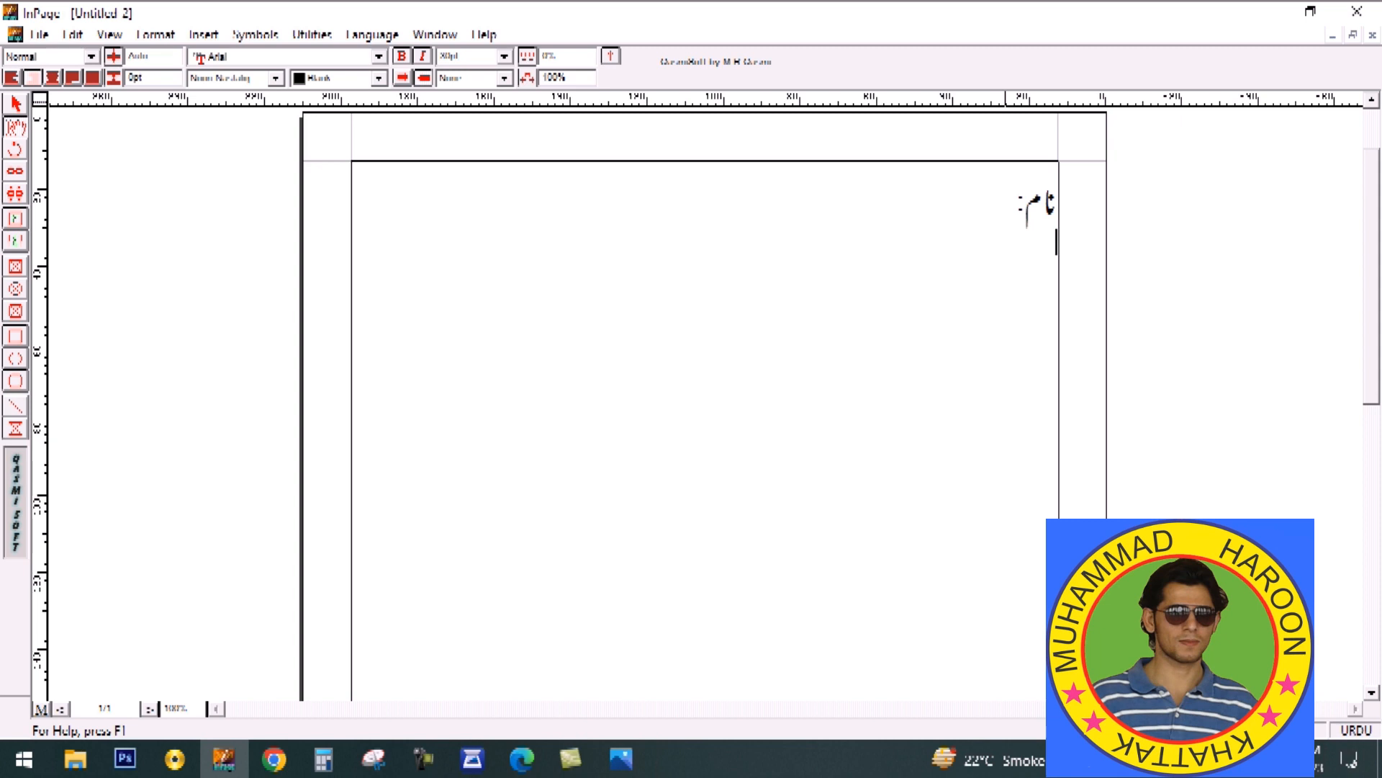
pyautogui.write('وال')
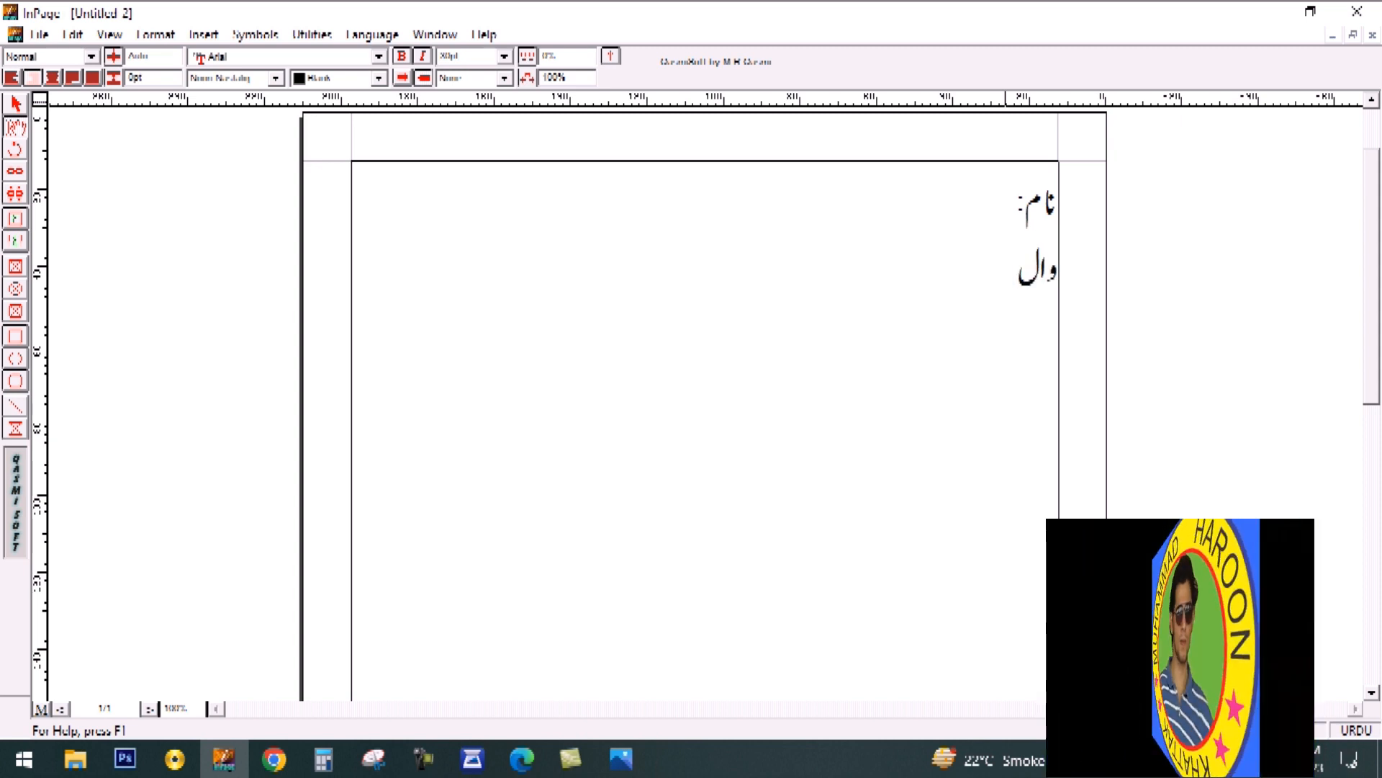
pyautogui.write('دکا نا')
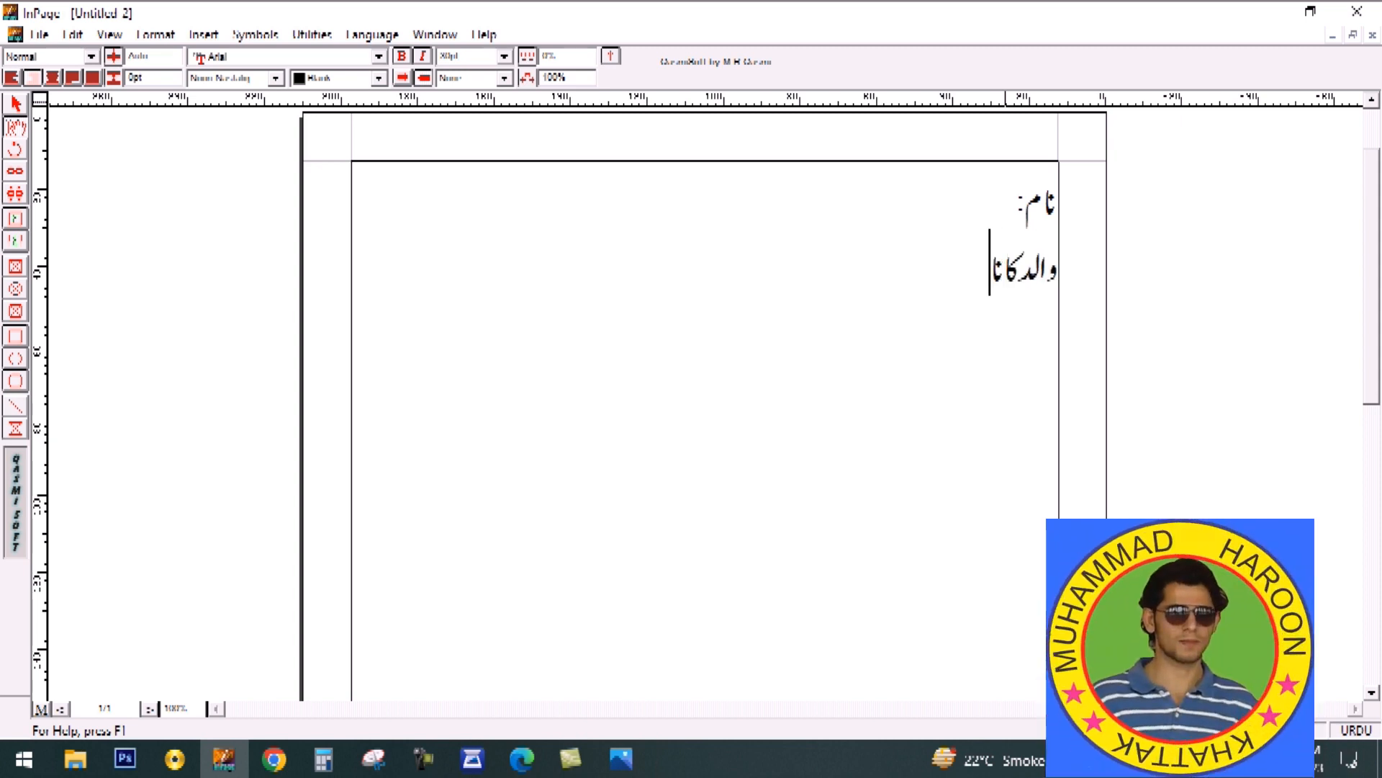
pyautogui.write('م:')
# Delete the drawn line beside نام: and put the cursor back after نام:.
pyautogui.hotkey('ctrl', 'v')
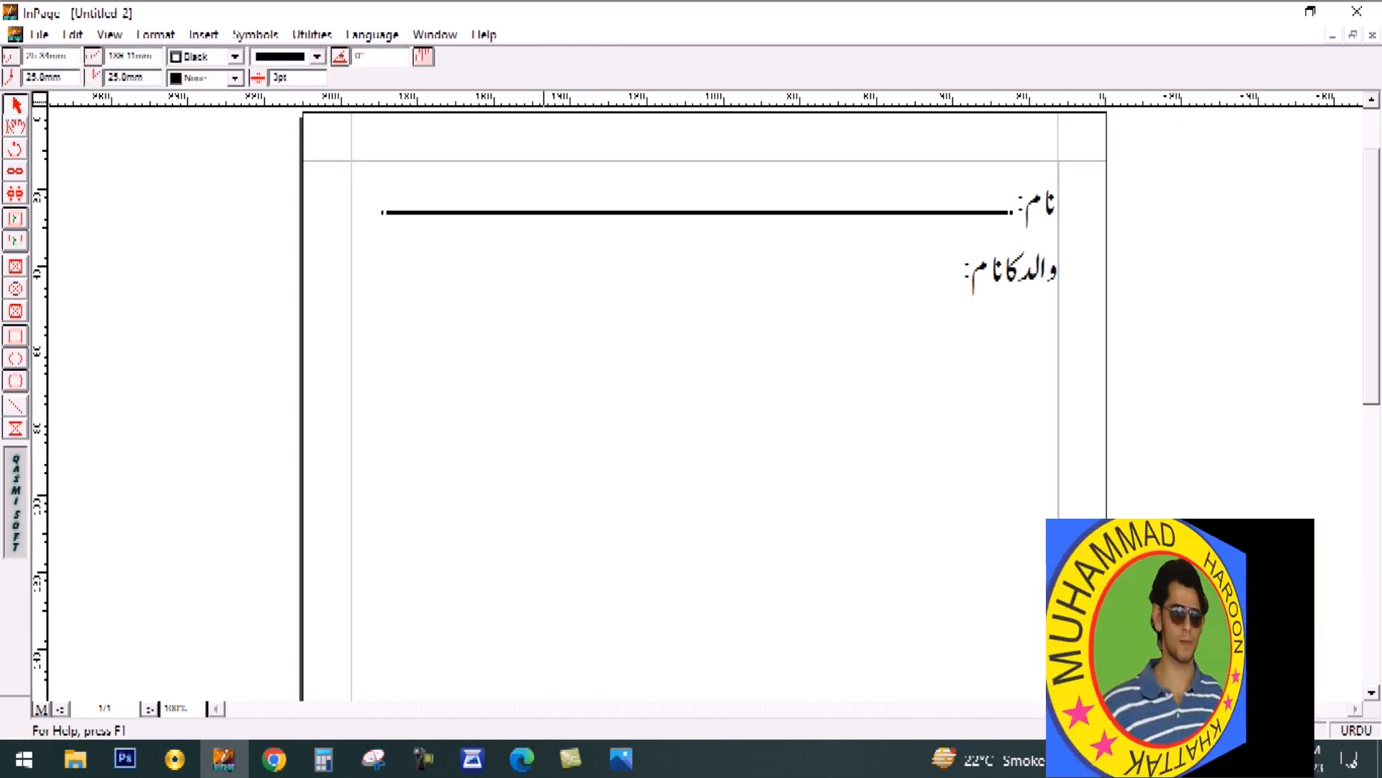
pyautogui.press('Delete')
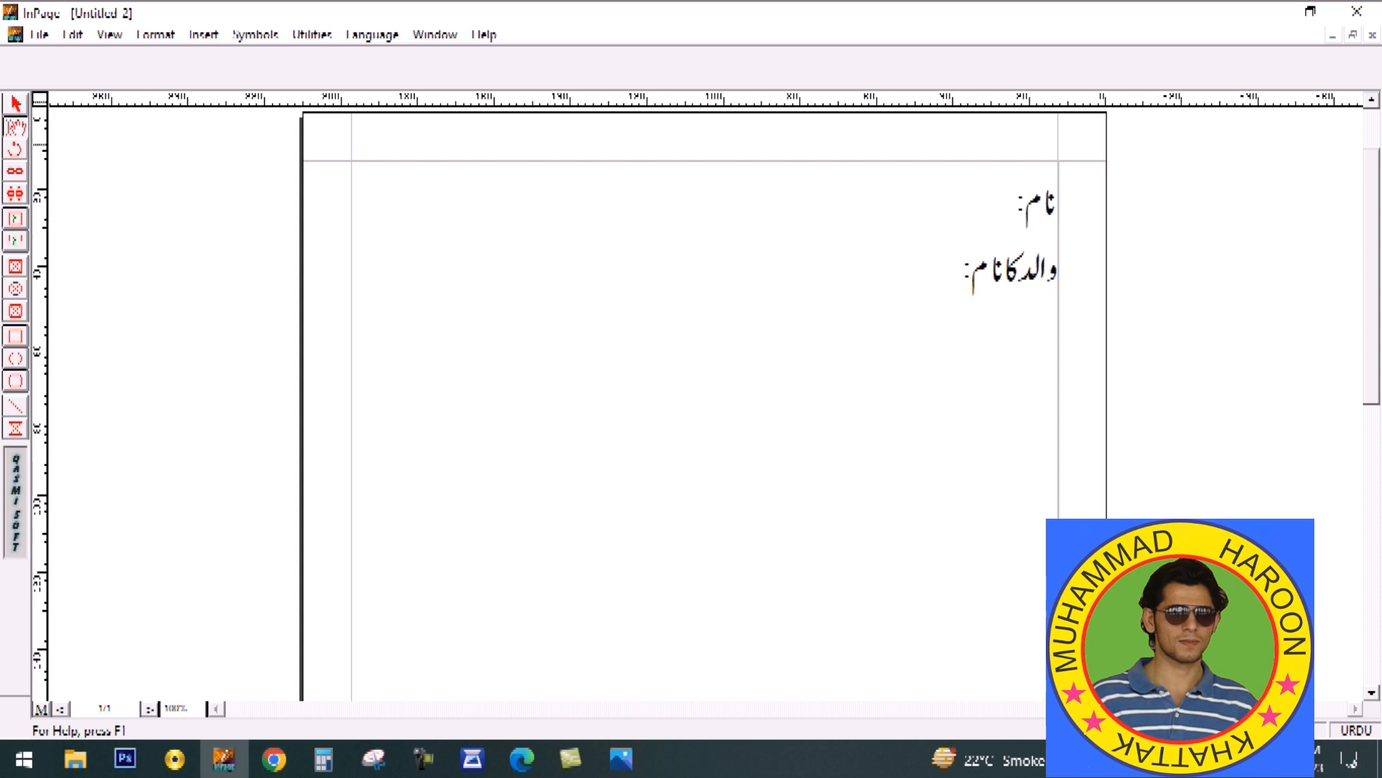
pyautogui.click(1016, 205)
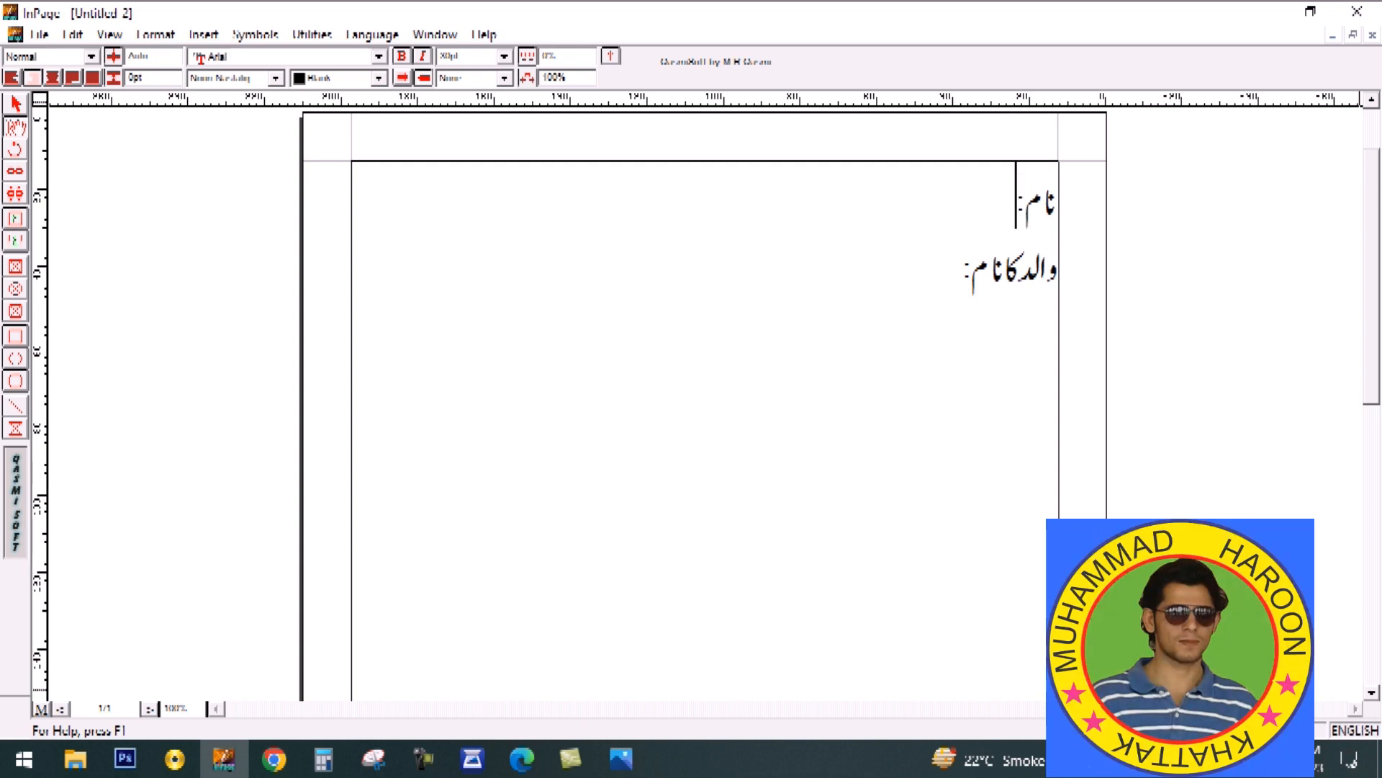
# Switch to English and add underscore blanks after نام: and والدکا نام:, trimming extras.
pyautogui.hotkey('ctrl', 'space')
pyautogui.write('___________')
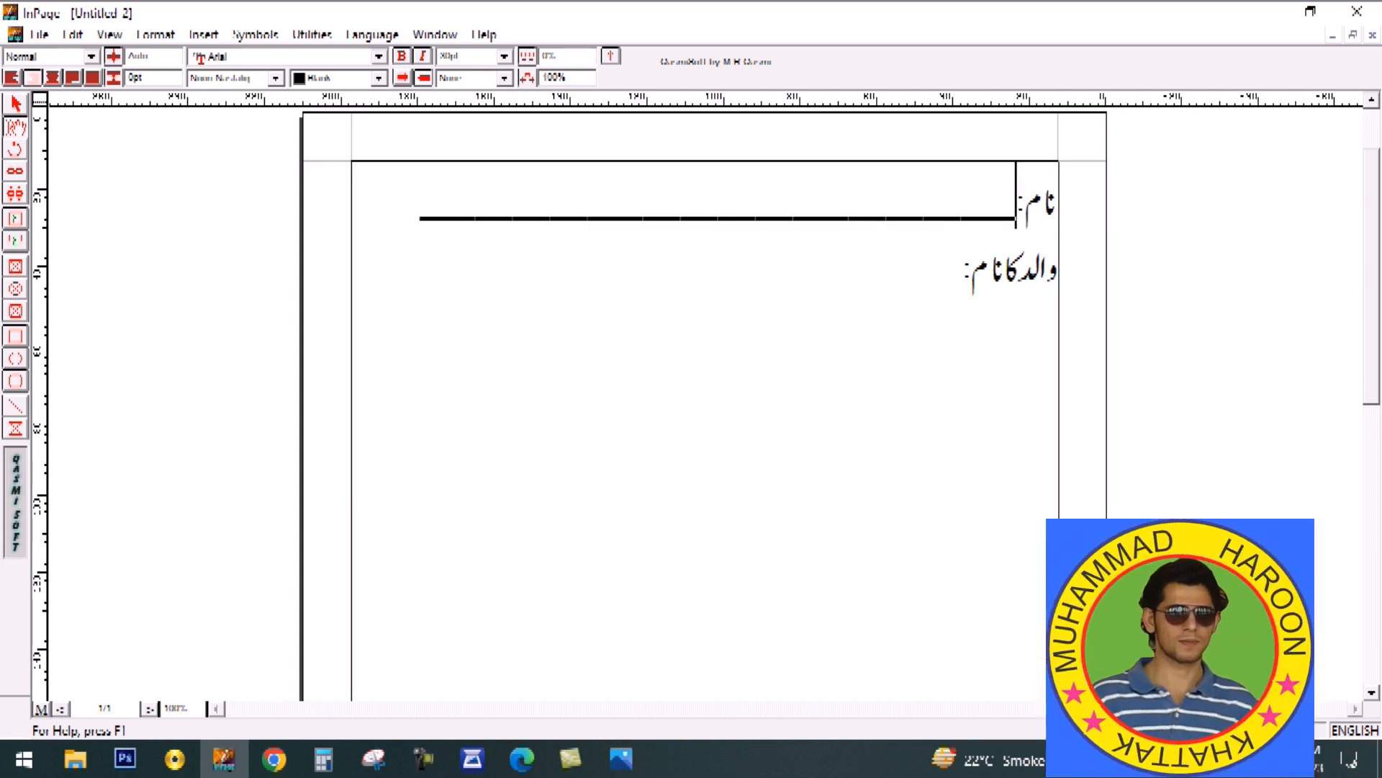
pyautogui.write('_')
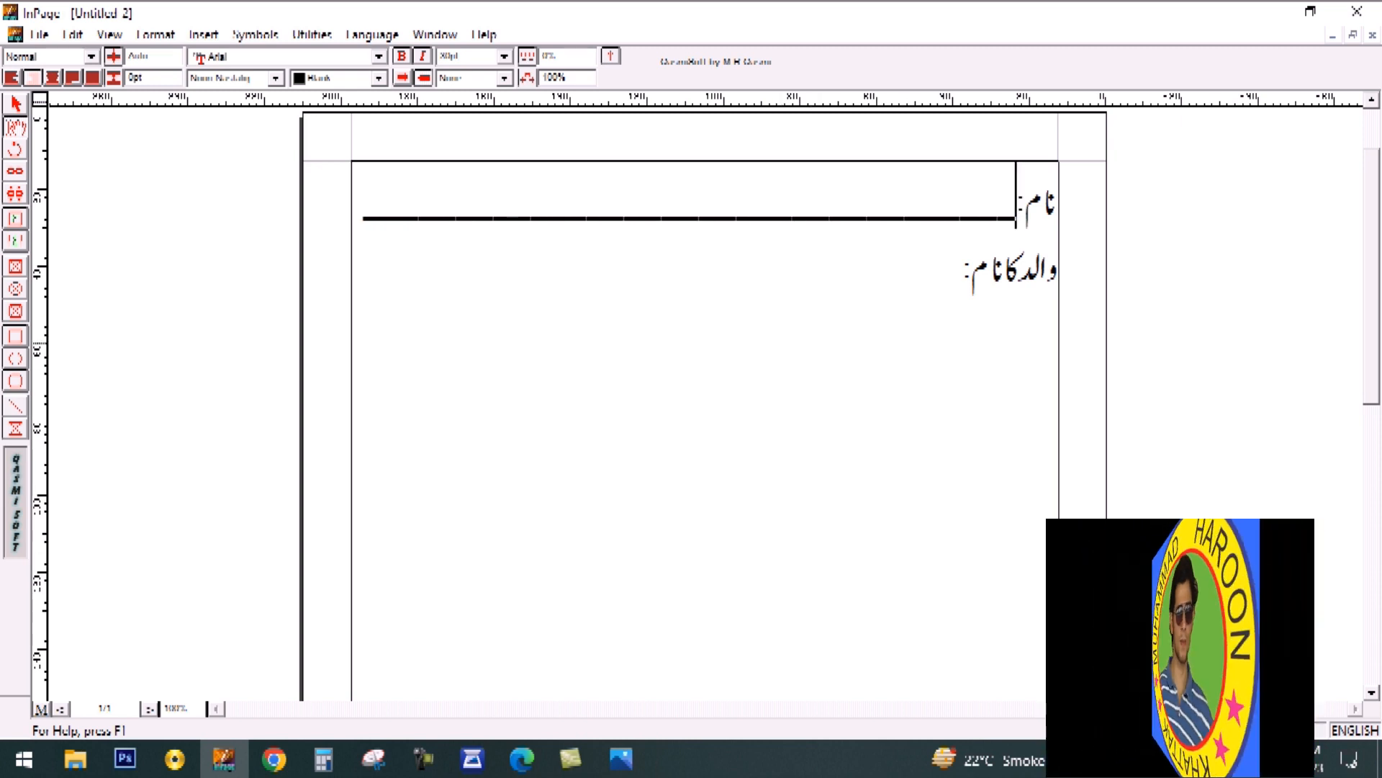
pyautogui.click(962, 262)
pyautogui.write('_______')
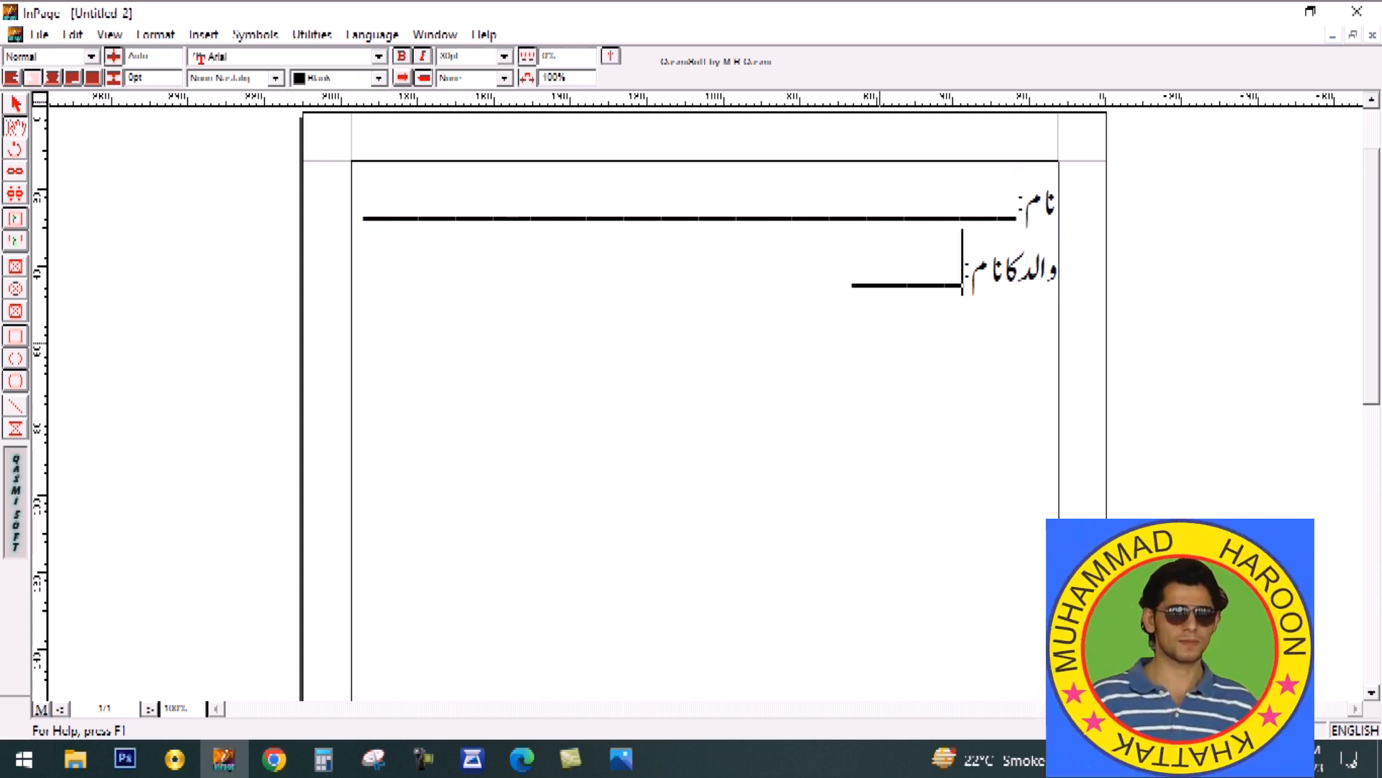
pyautogui.write('______________________________')
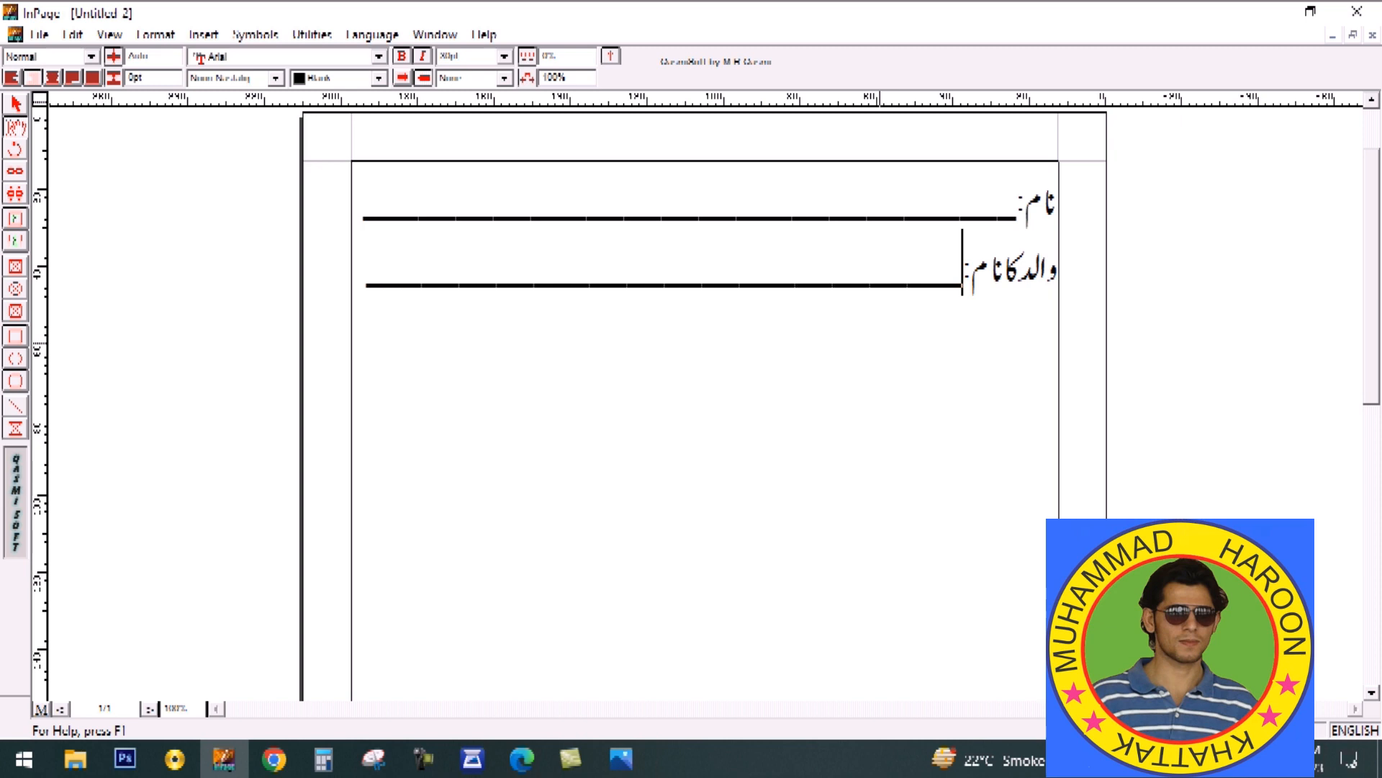
pyautogui.write('_')
pyautogui.press('BackSpace')
# Try left, right and justify alignments, shorten the underscore blank, and centre the والدکانام: line.
pyautogui.hotkey('ctrl', 'alt', 'l')
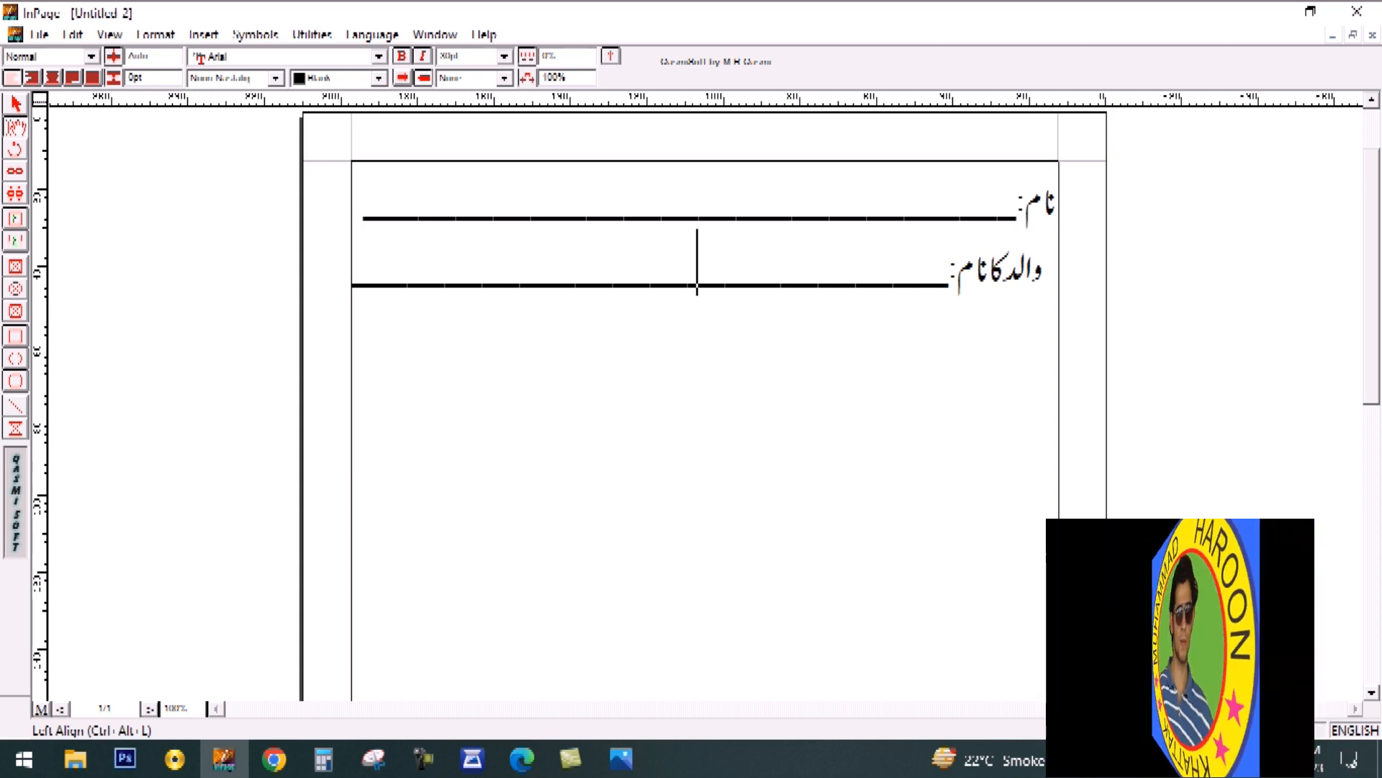
pyautogui.hotkey('ctrl', 'alt', 'r')
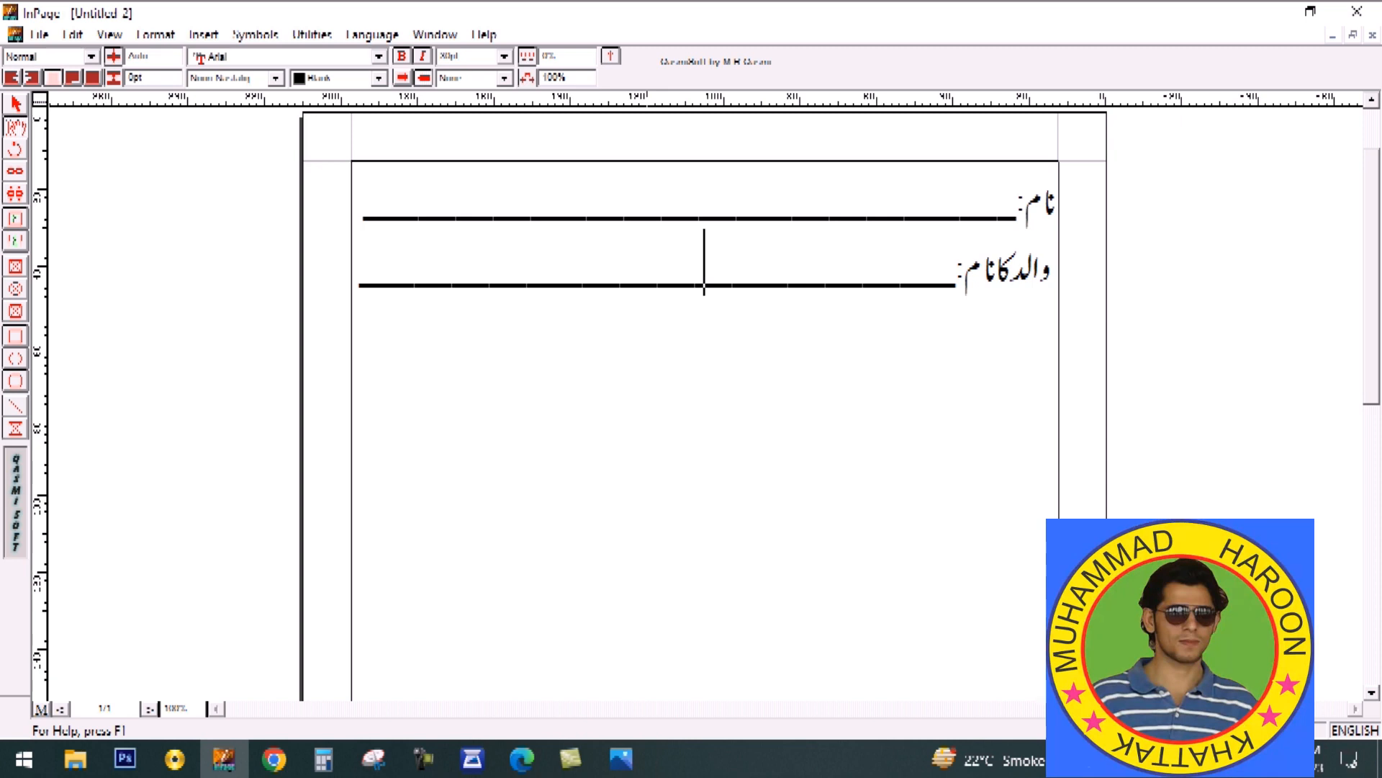
pyautogui.hotkey('ctrl', 'alt', 'c')
pyautogui.press('Delete')
pyautogui.press('Delete')
pyautogui.press('Delete')
pyautogui.press('Delete')
pyautogui.press('Delete')
pyautogui.press('Delete')
pyautogui.press('Delete')
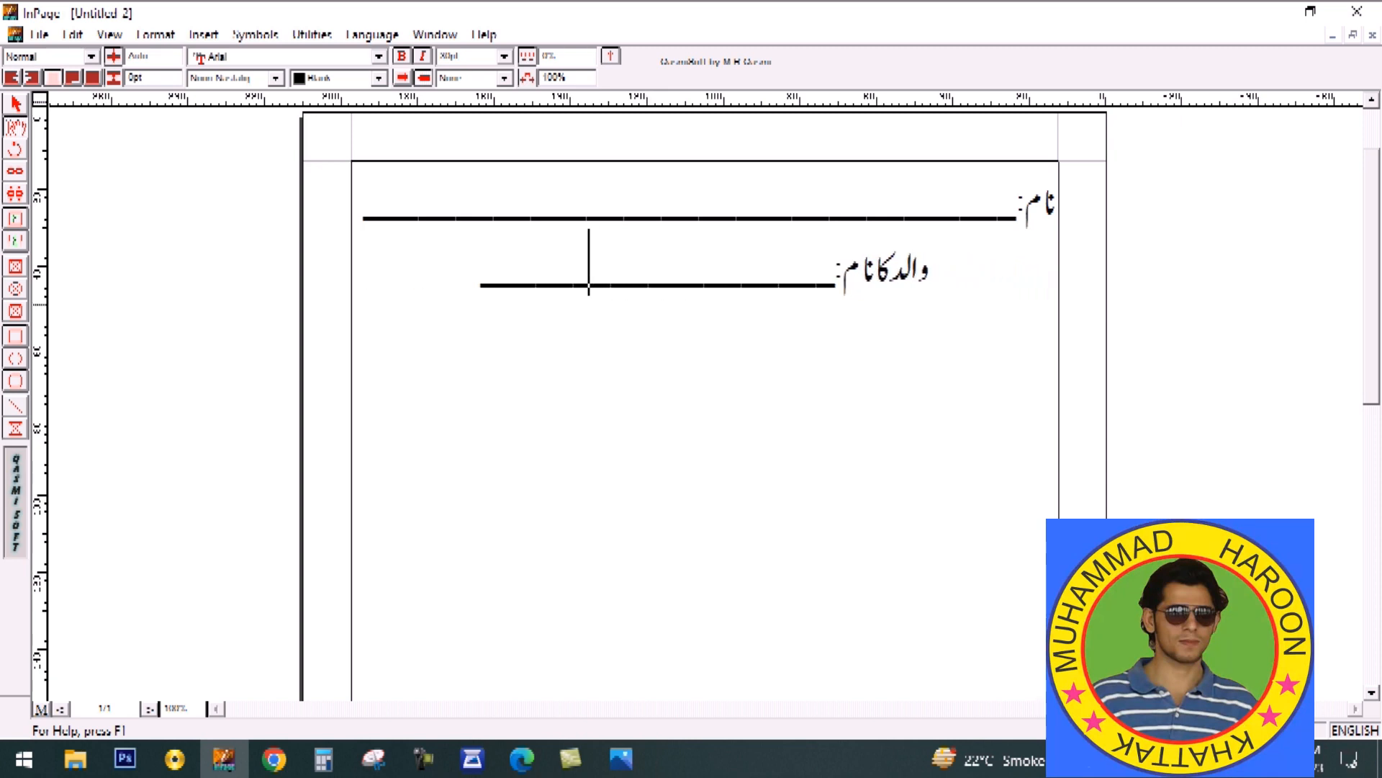
pyautogui.press('Delete')
pyautogui.press('Delete')
pyautogui.press('Delete')
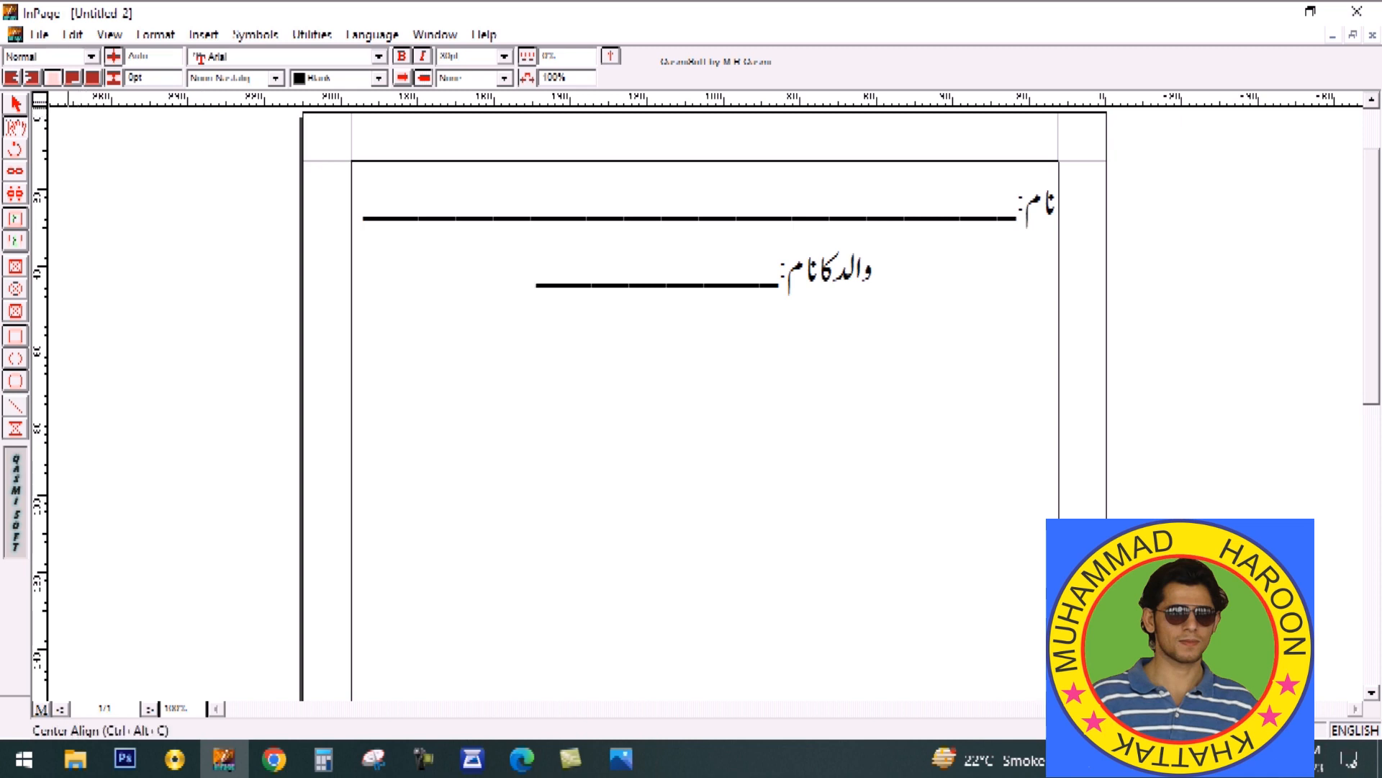
pyautogui.hotkey('ctrl', 'alt', 'j')
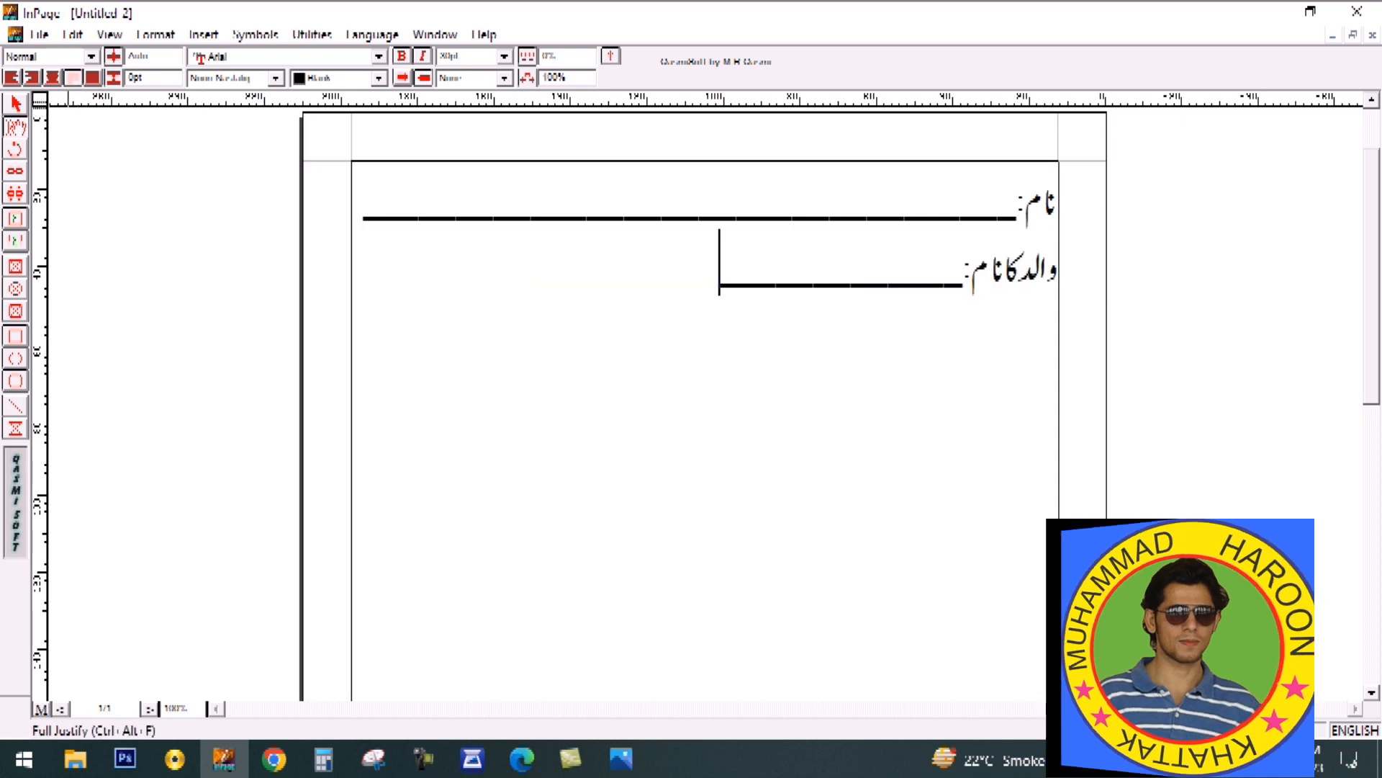
pyautogui.hotkey('ctrl', 'alt', 'j')
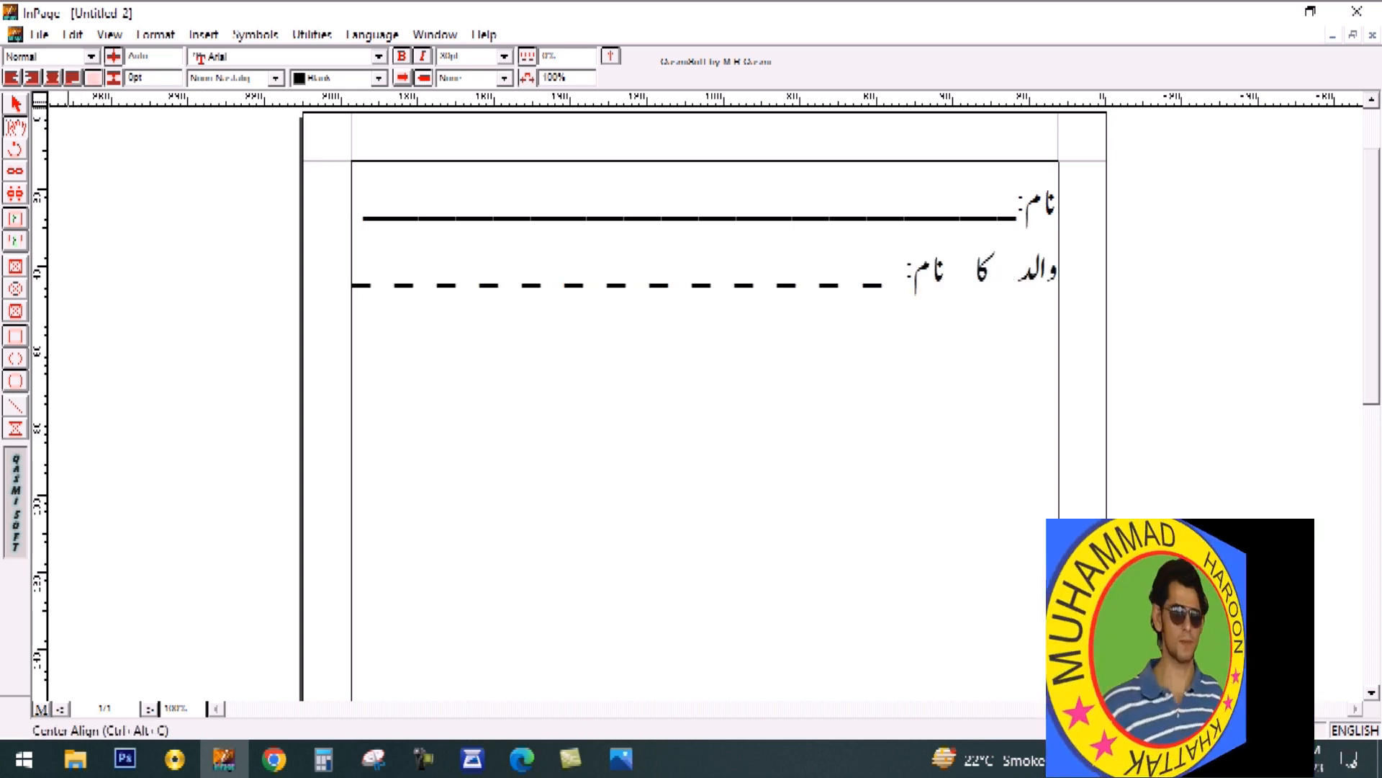
pyautogui.hotkey('ctrl', 'alt', 'c')
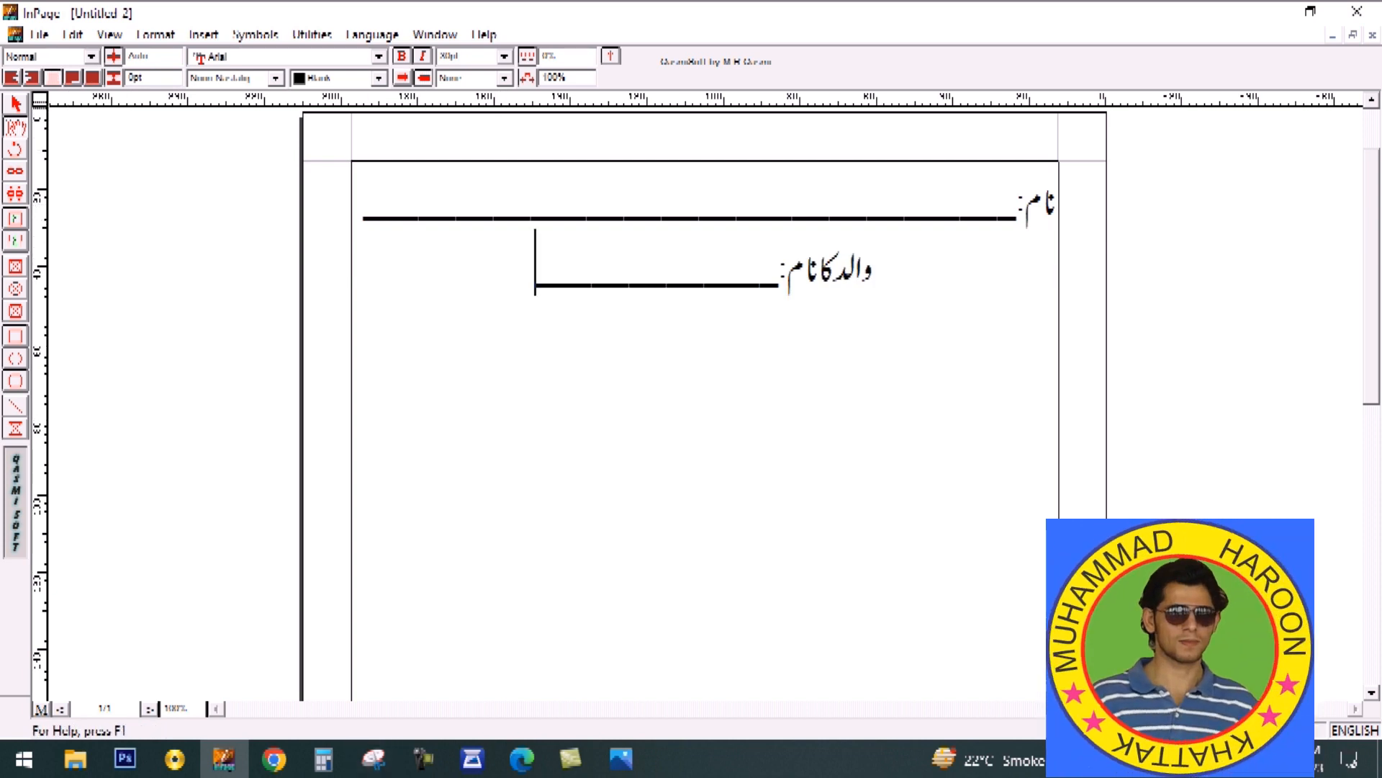
pyautogui.hotkey('alt', 'f')
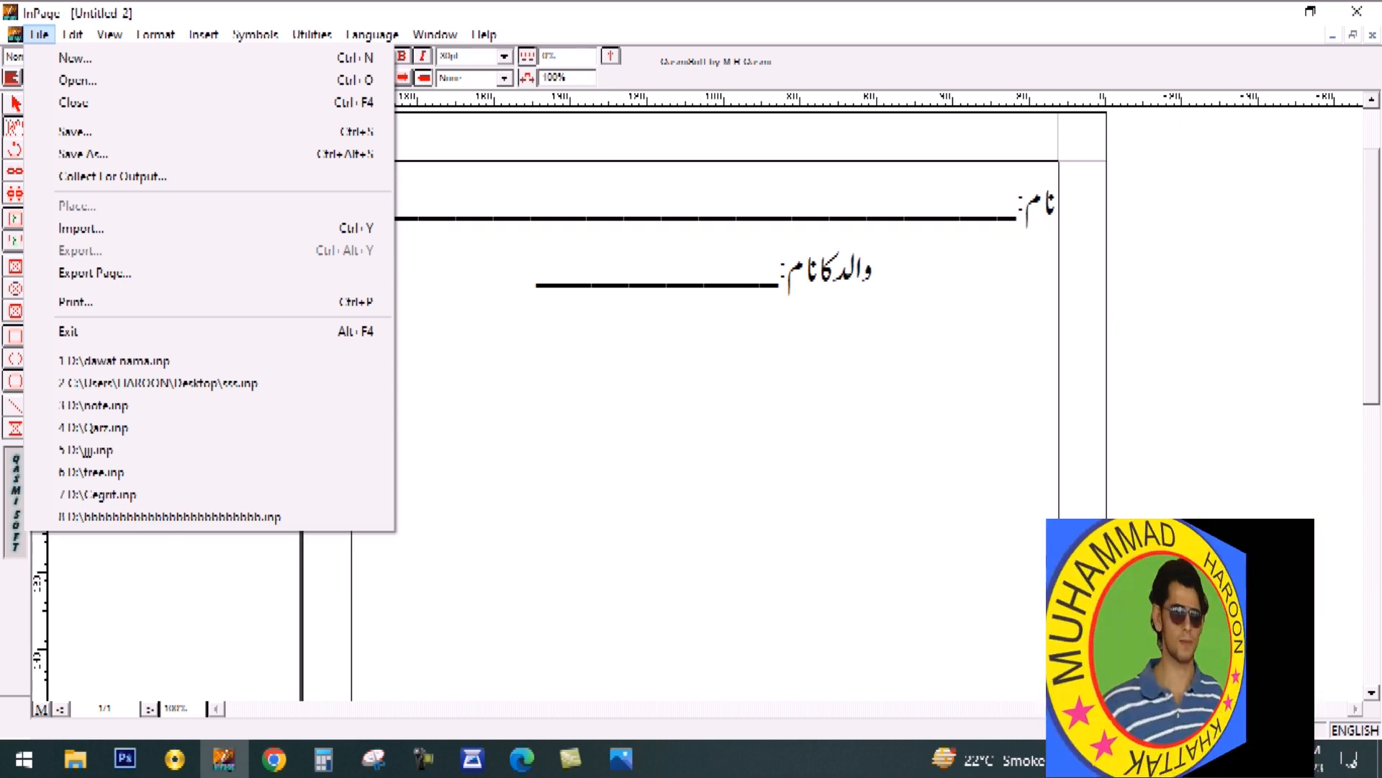
# Open Save As from the File menu and cancel it without saving.
pyautogui.press('Down')
pyautogui.press('Down')
pyautogui.press('Down')
pyautogui.press('Down')
pyautogui.press('Down')
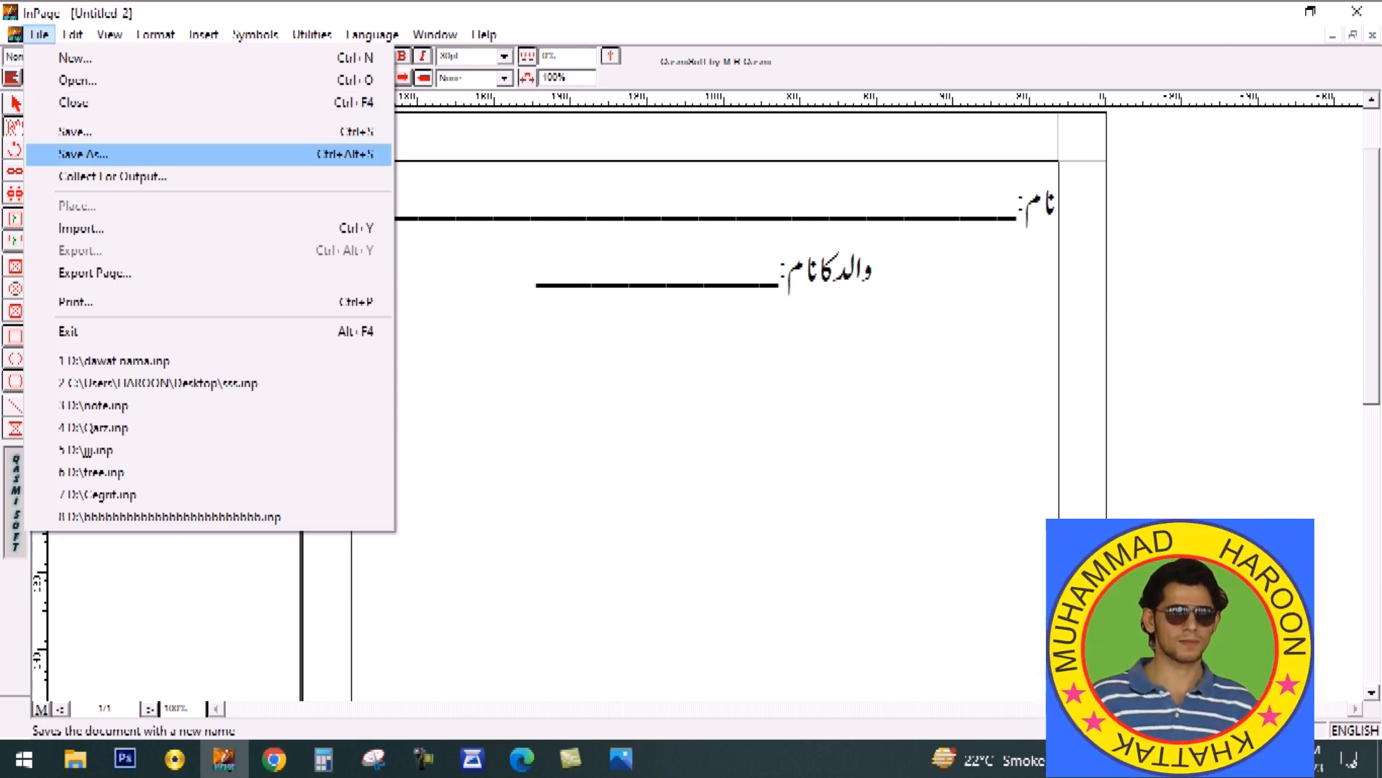
pyautogui.press('Up')
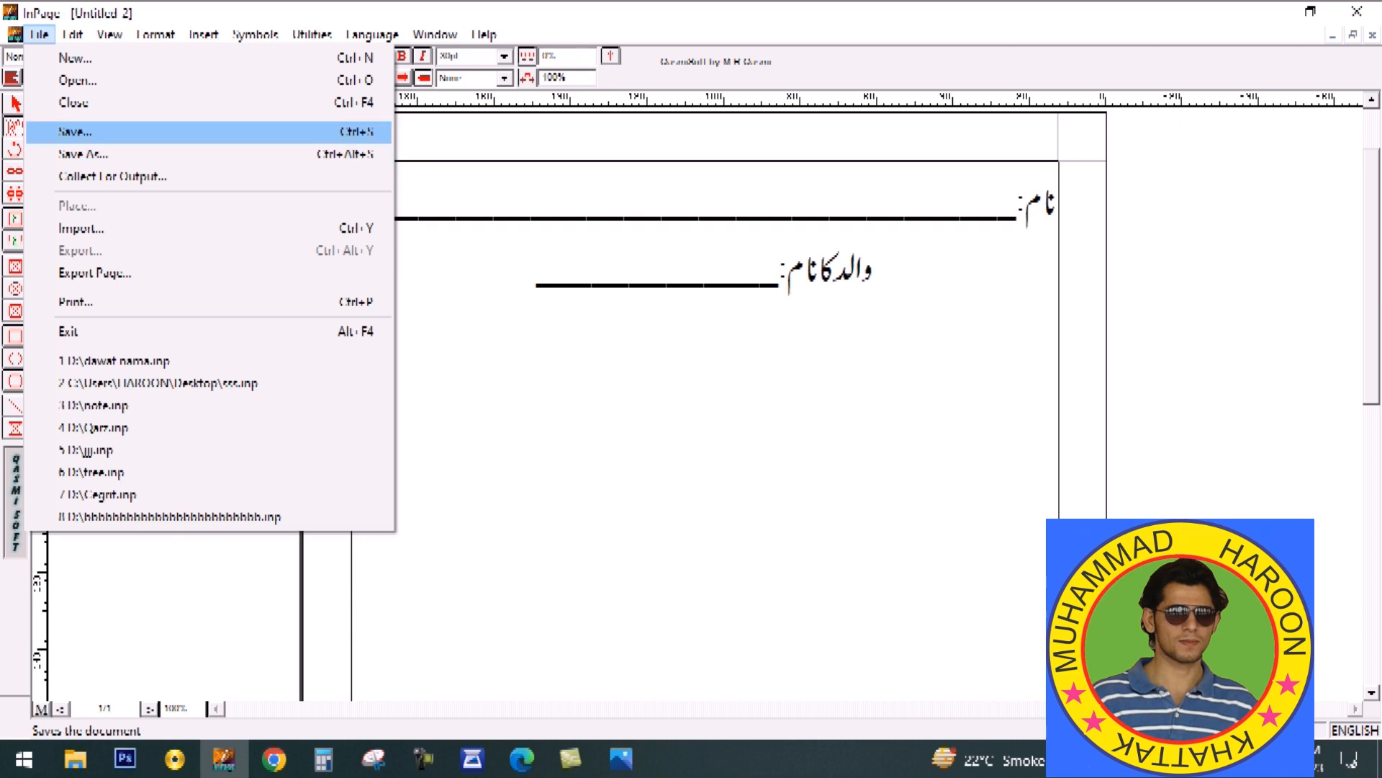
pyautogui.press('Escape')
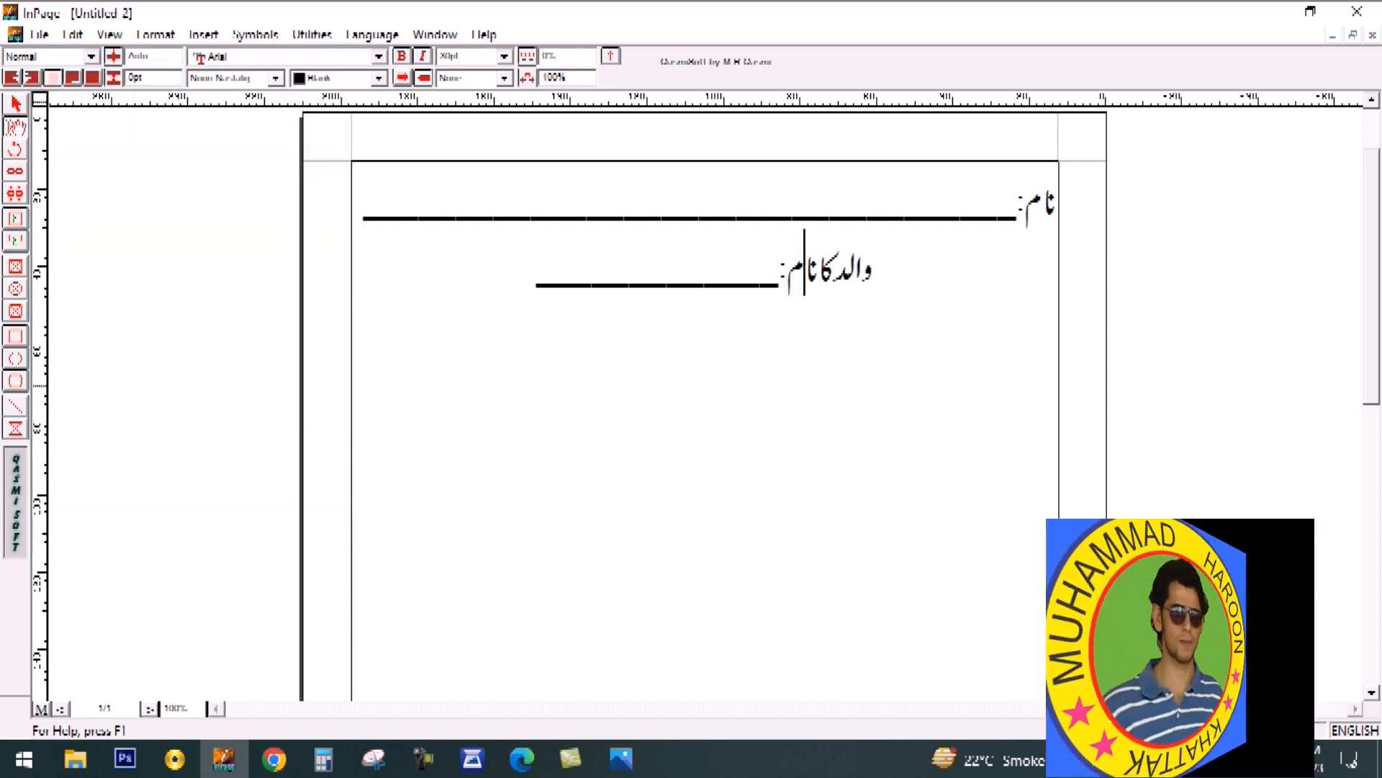
pyautogui.hotkey('ctrl', 's')
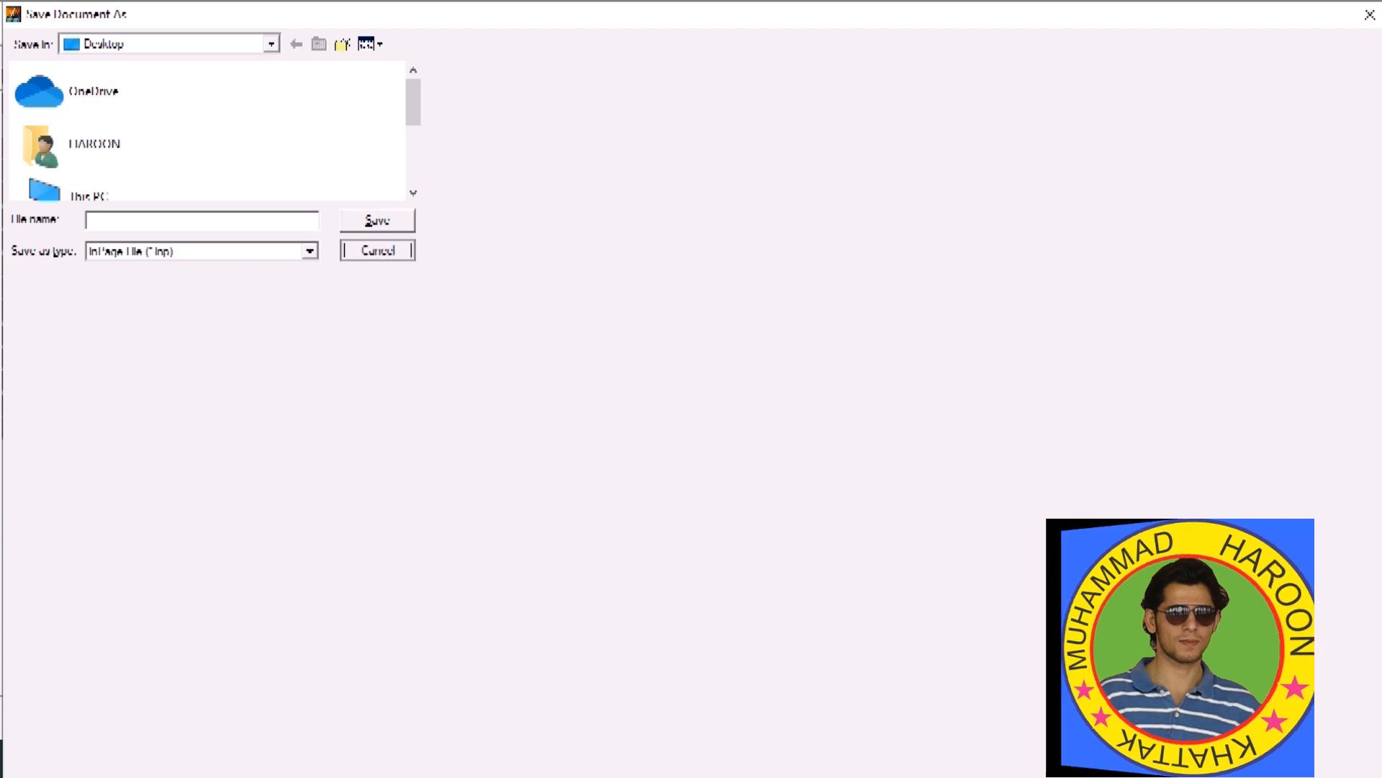
pyautogui.press('Escape')
pyautogui.hotkey('alt', 'f')
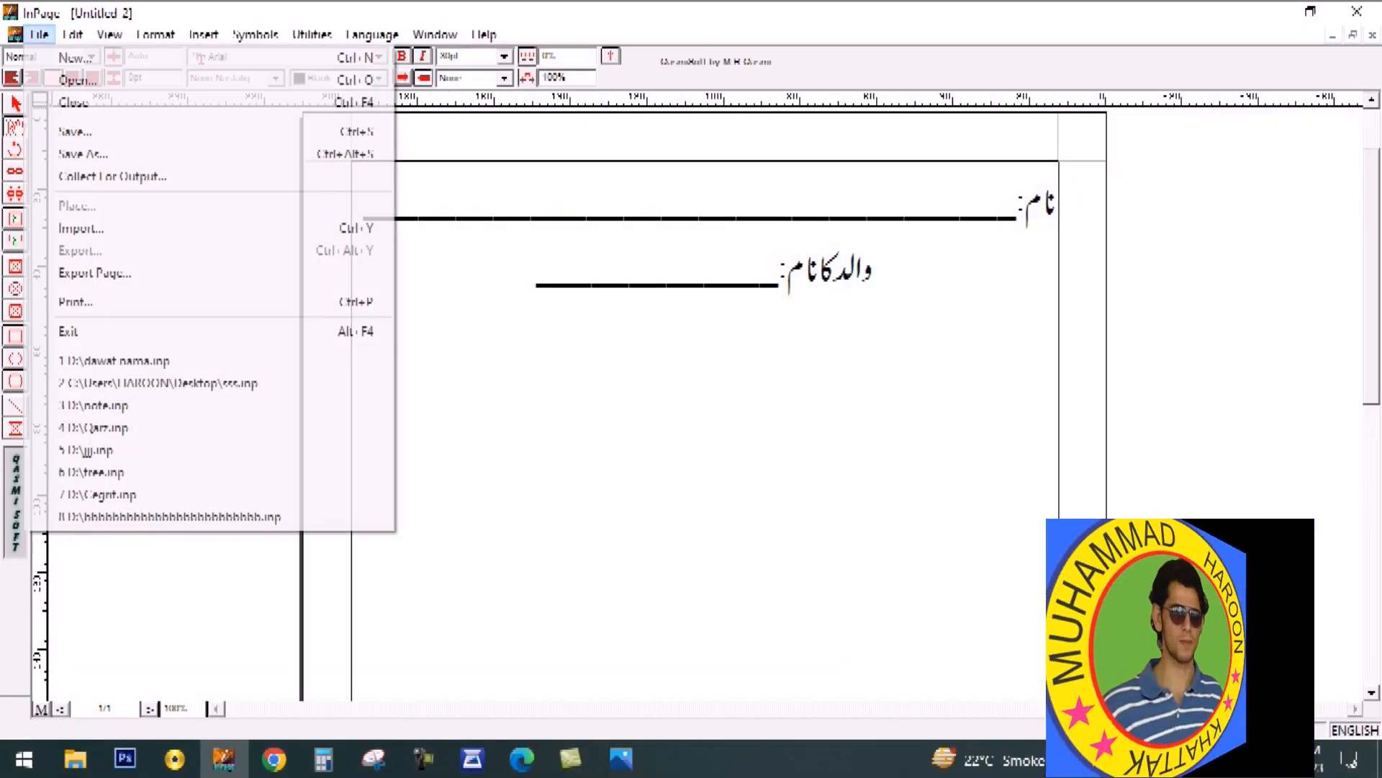
pyautogui.press('Escape')
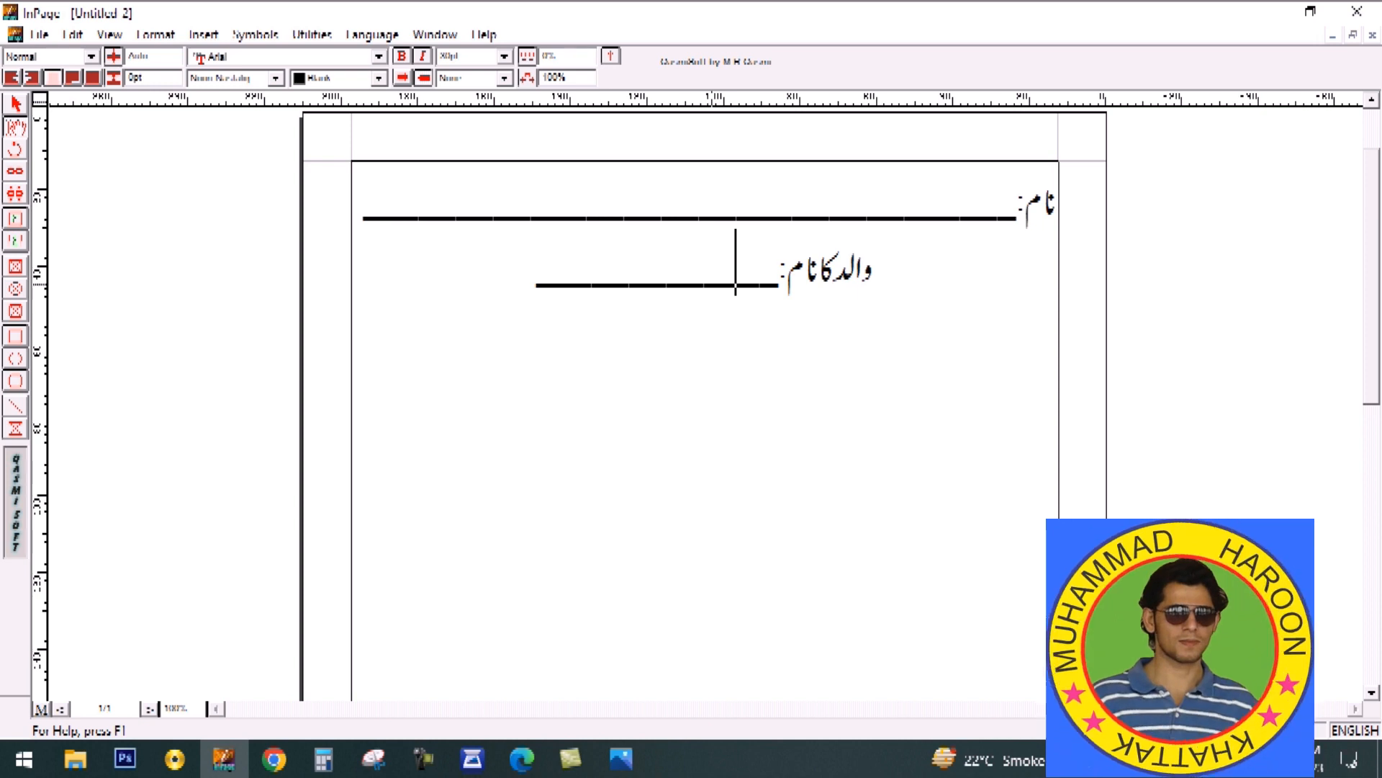
pyautogui.press('alt')
pyautogui.press('f')
pyautogui.press('a')
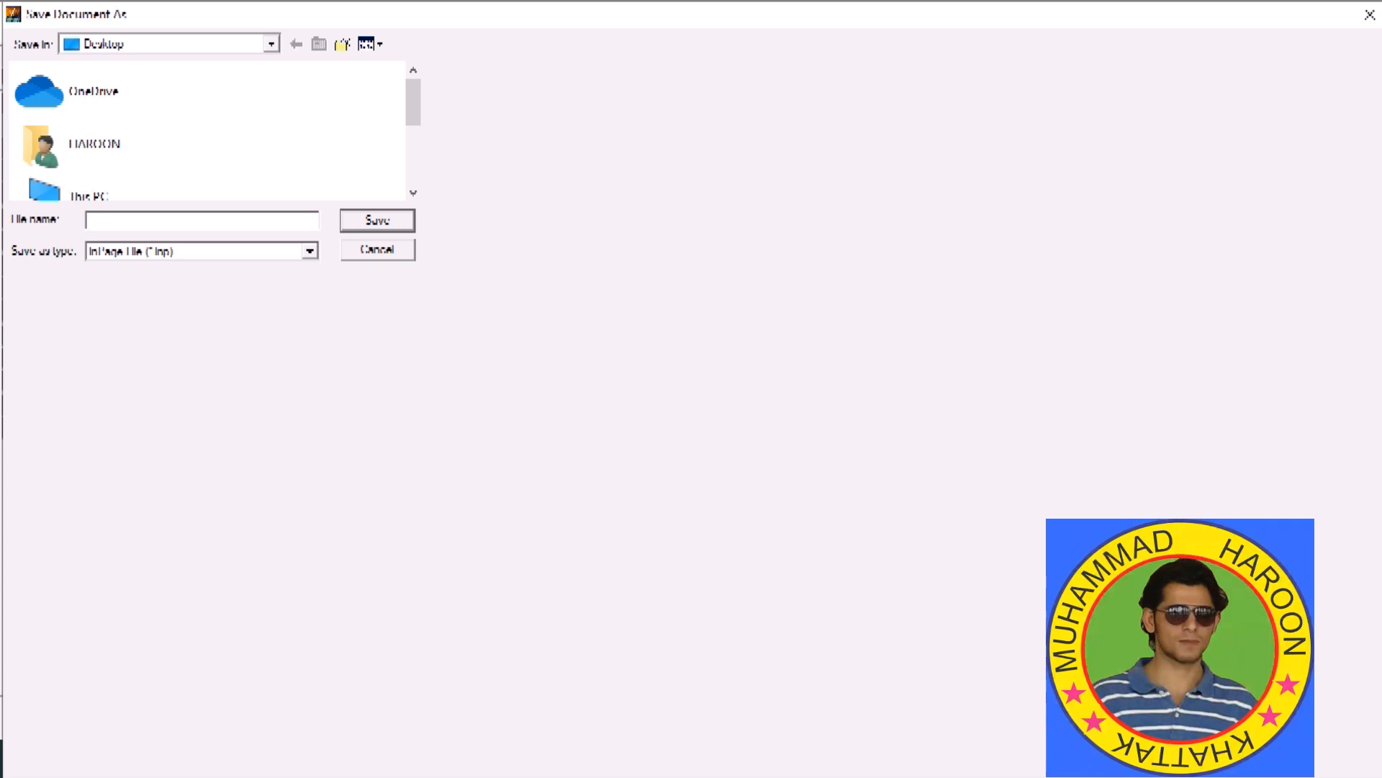
pyautogui.press('Escape')
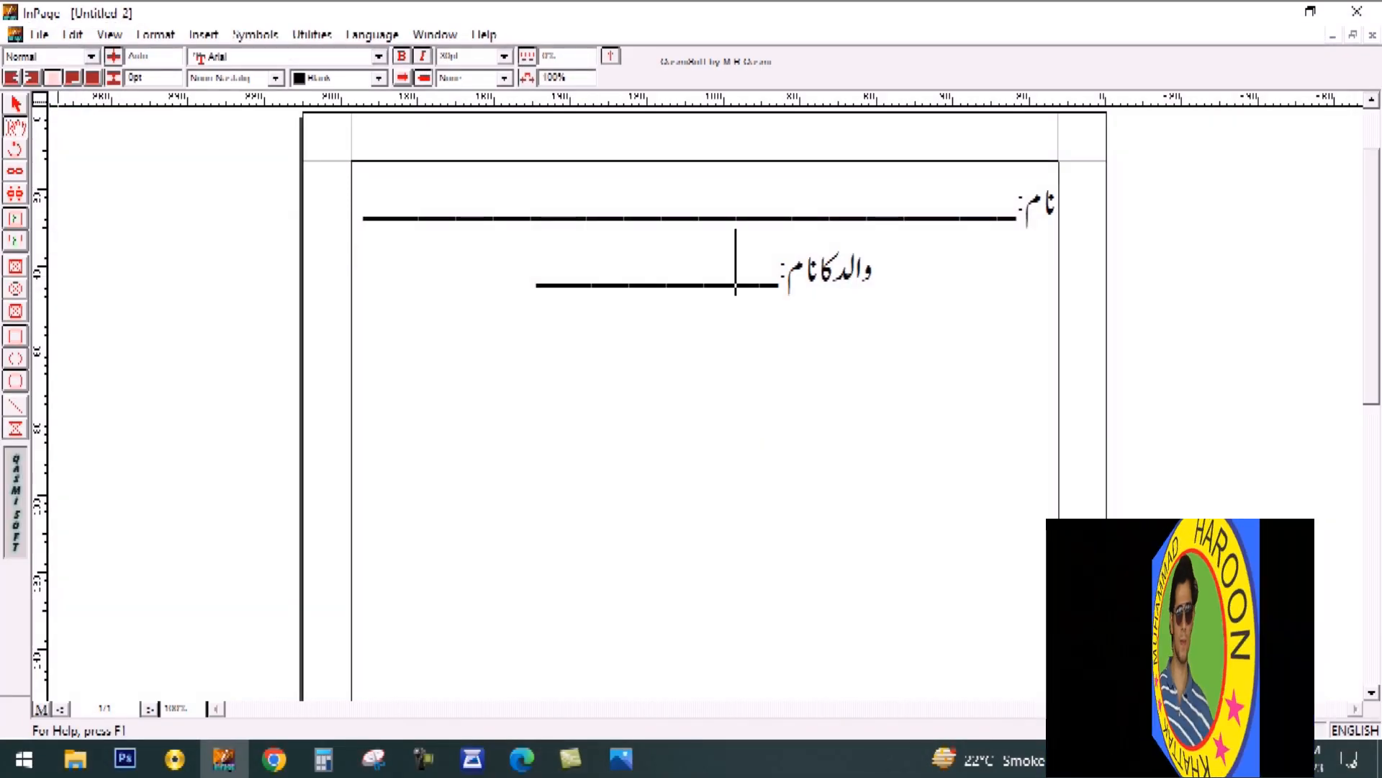
# Open File > Import, browse the Import File Name list, then cancel without importing.
pyautogui.hotkey('alt', 'f')
pyautogui.press('Down')
pyautogui.press('Down')
pyautogui.press('Down')
pyautogui.press('Down')
pyautogui.press('Down')
pyautogui.press('Down')
pyautogui.press('Down')
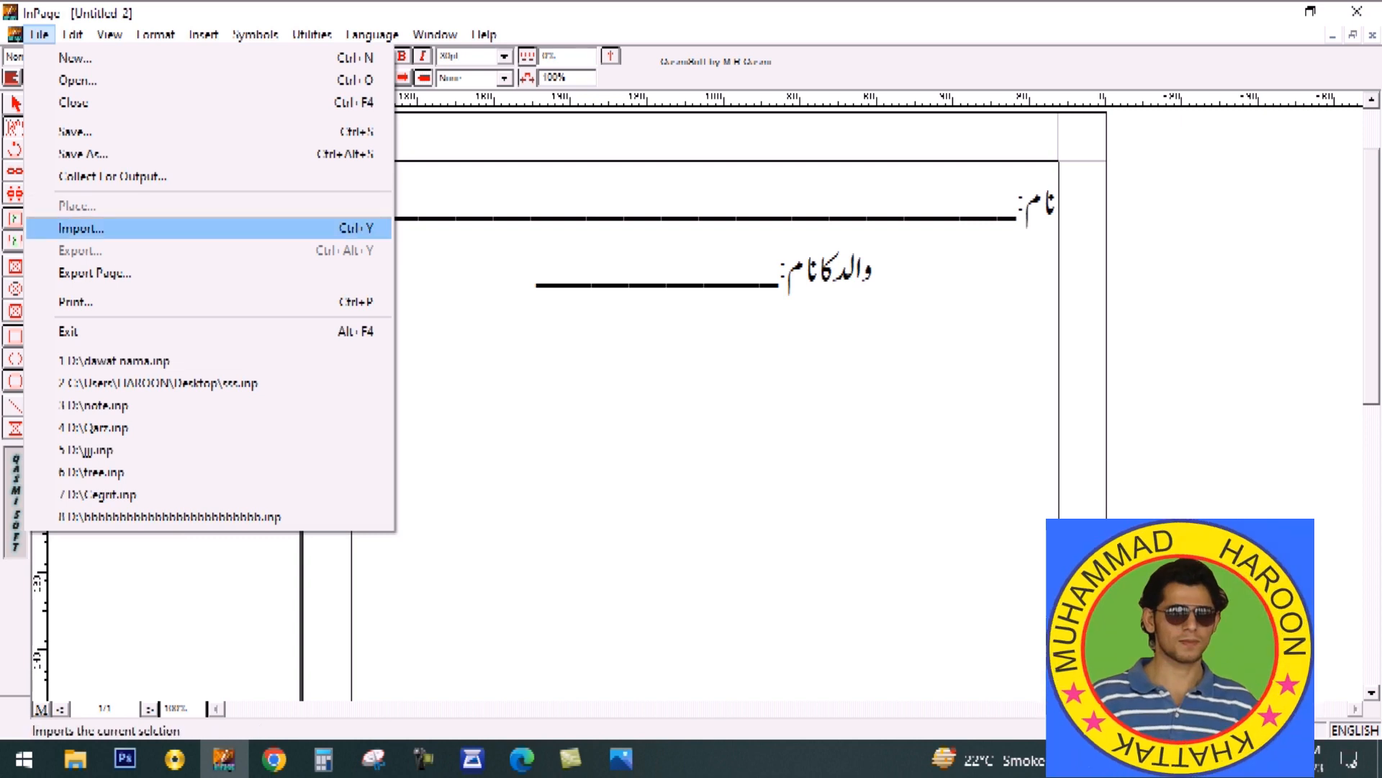
pyautogui.press('Return')
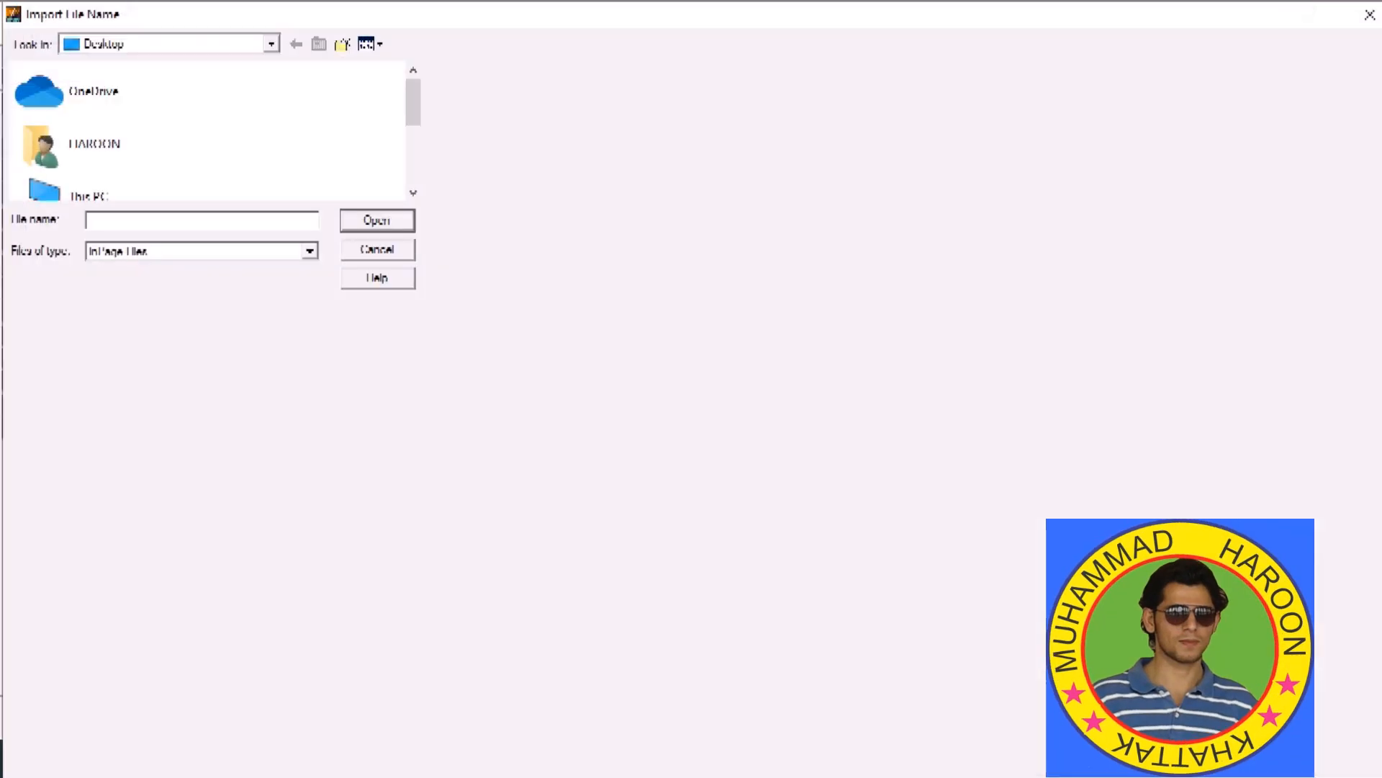
pyautogui.scroll(-3, 208, 130)
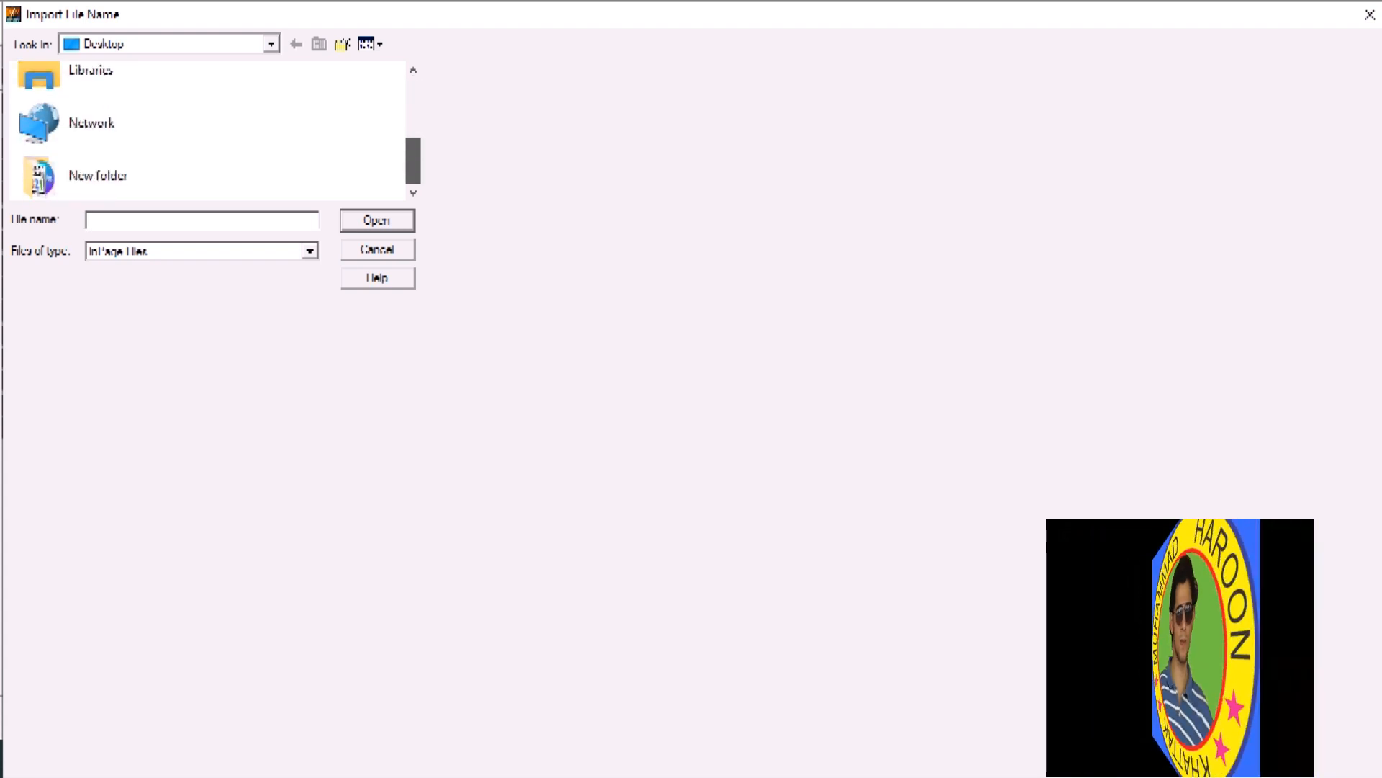
pyautogui.scroll(2, 209, 129)
pyautogui.moveTo(414, 124); pyautogui.dragTo(413, 160)
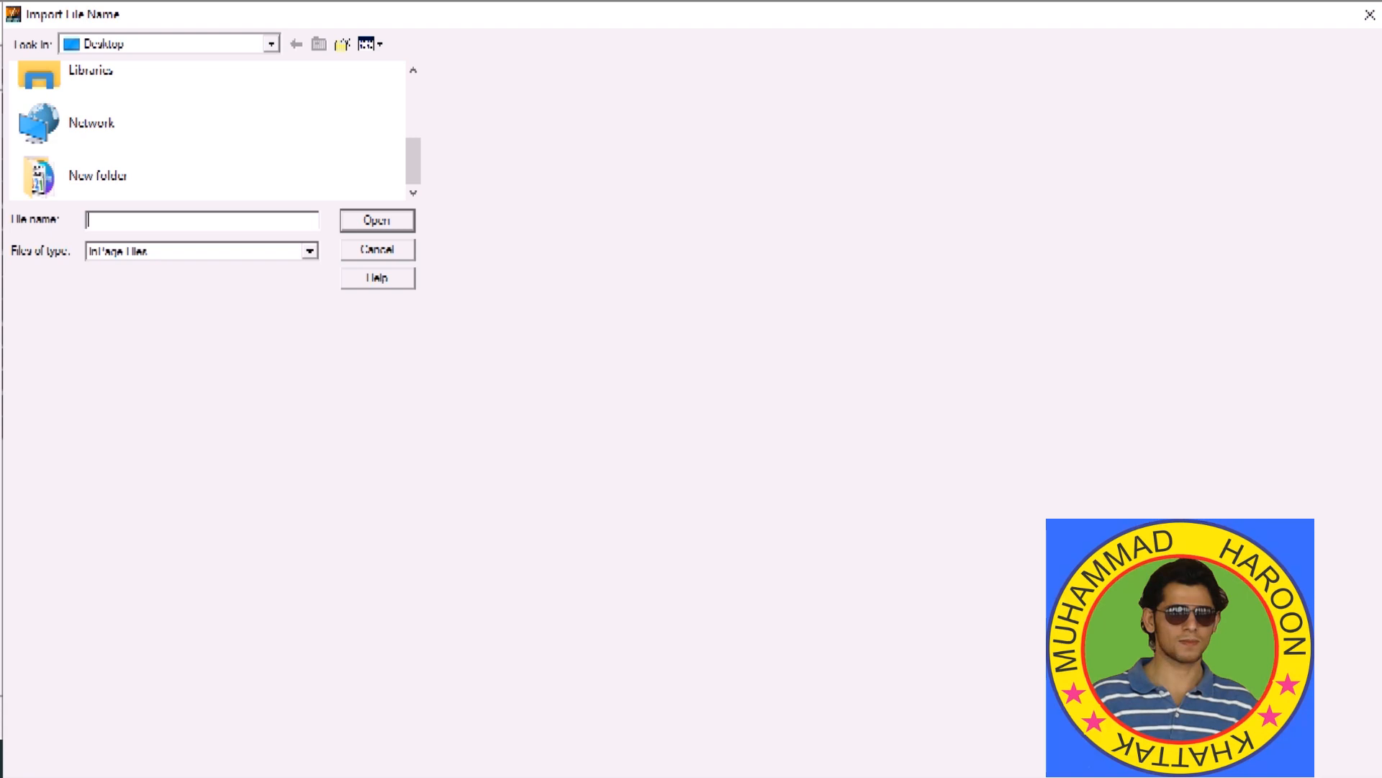
pyautogui.press('Escape')
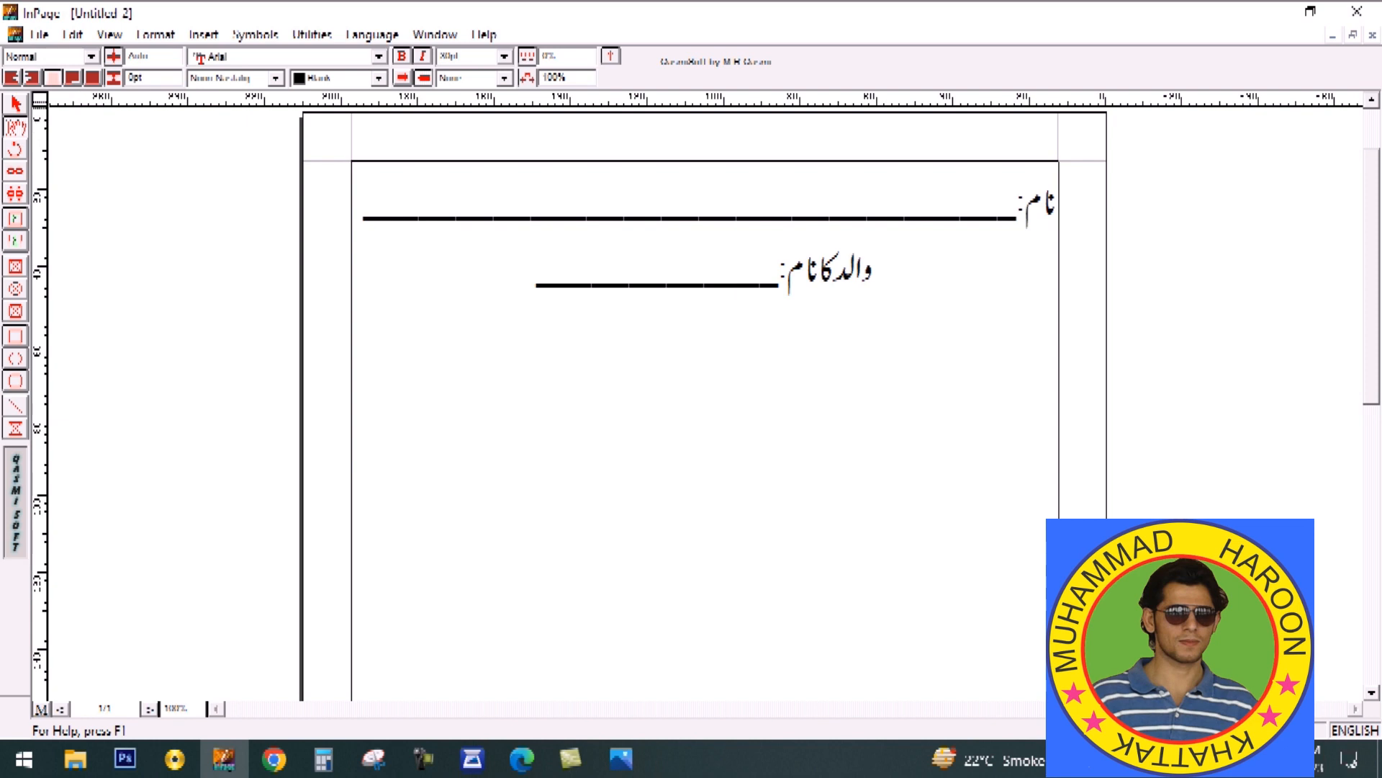
pyautogui.press('alt')
pyautogui.press('f')
pyautogui.press('e')
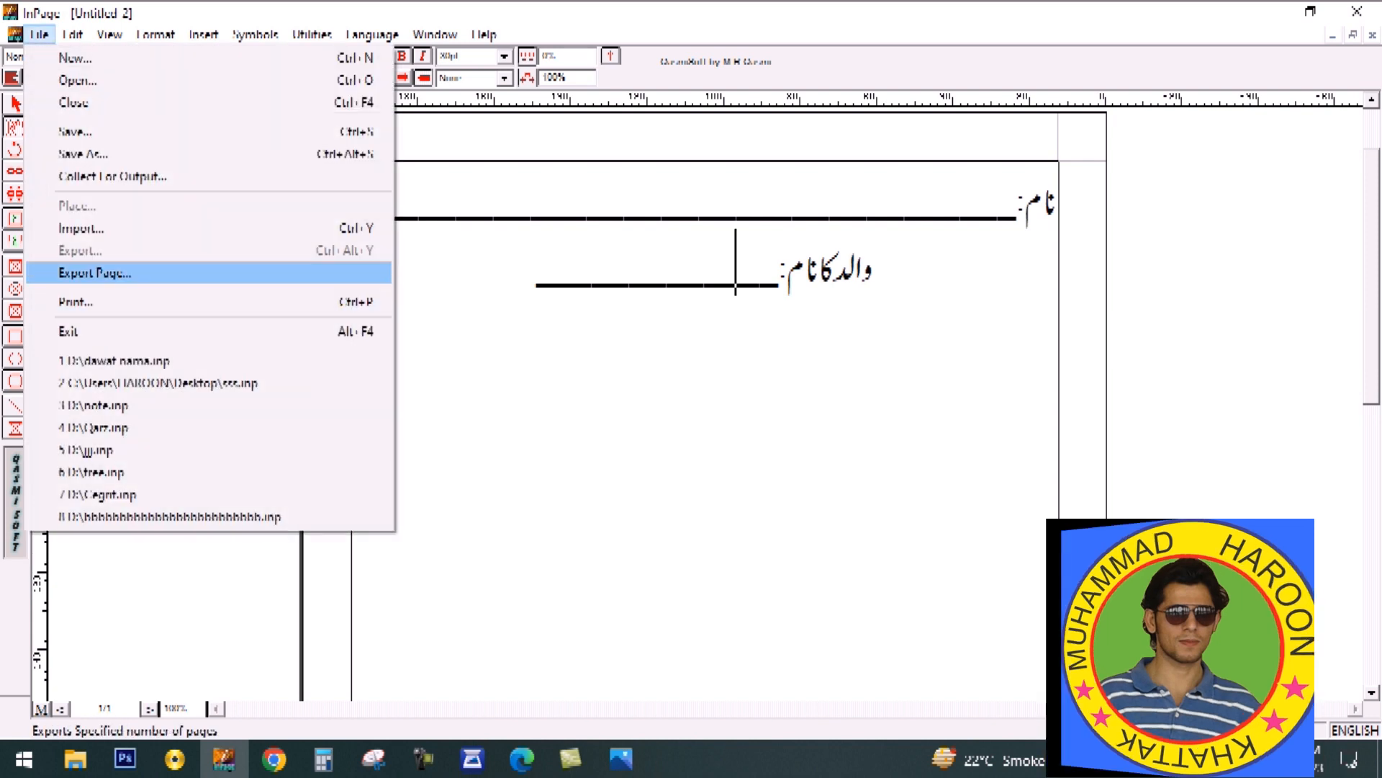
# Open Export Page and keep CompuServe Bitmap (GIF) as the picture format.
pyautogui.press('Escape')
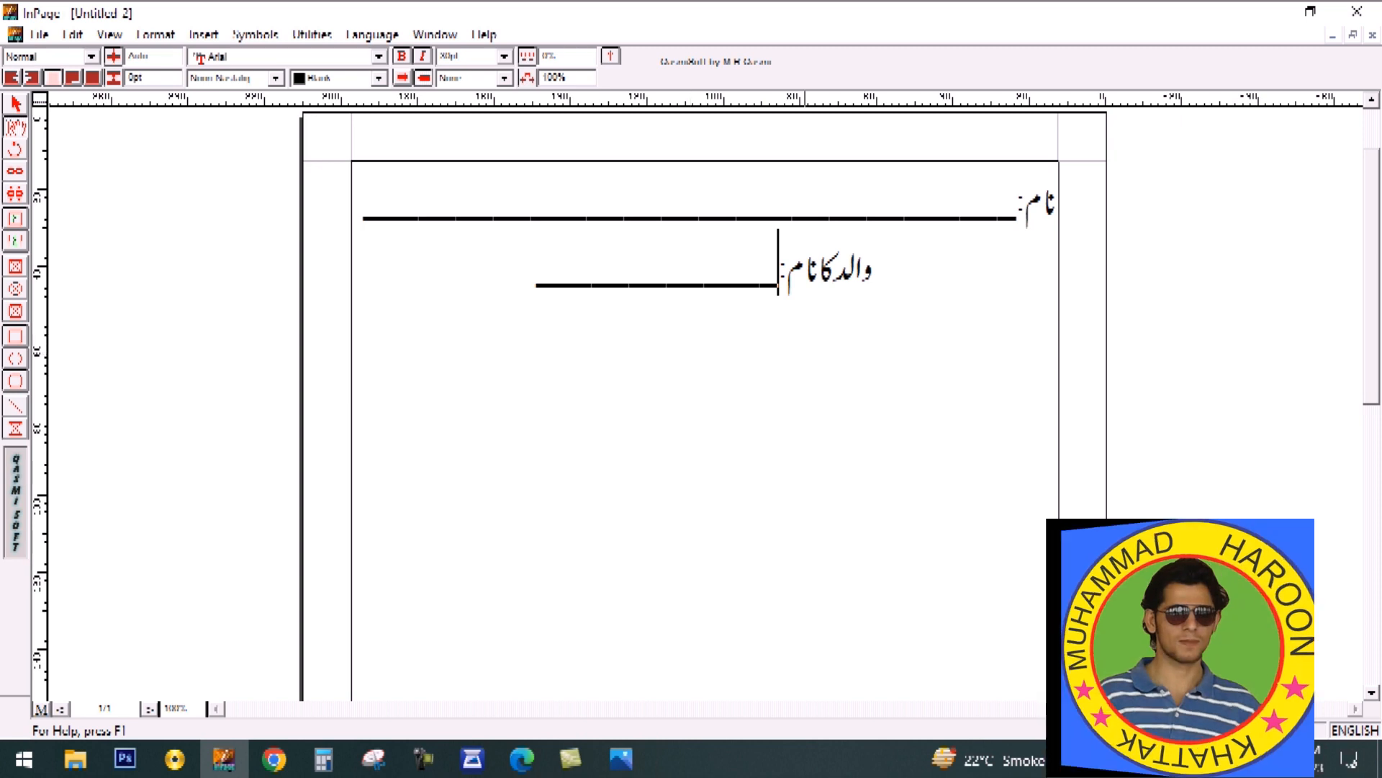
pyautogui.hotkey('alt', 'f')
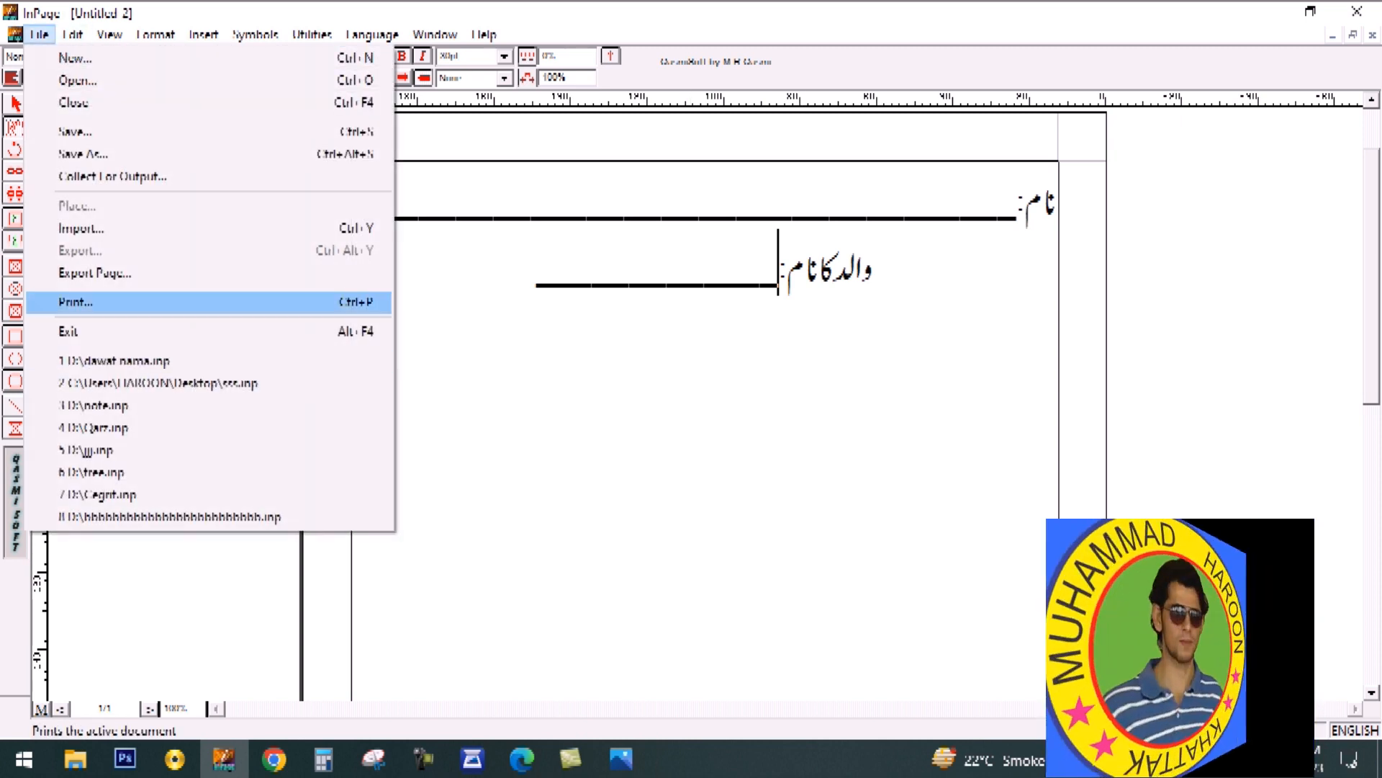
pyautogui.press('Return')
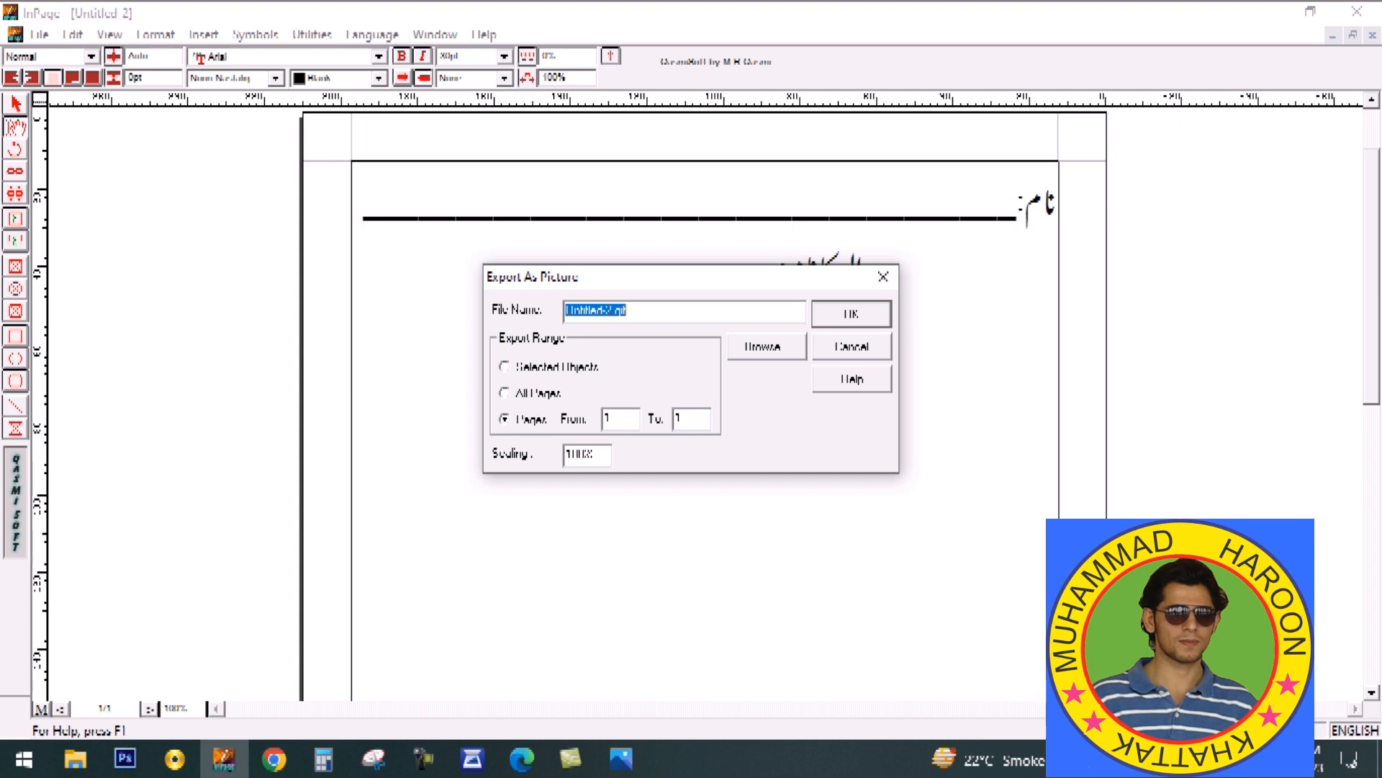
pyautogui.click(763, 346)
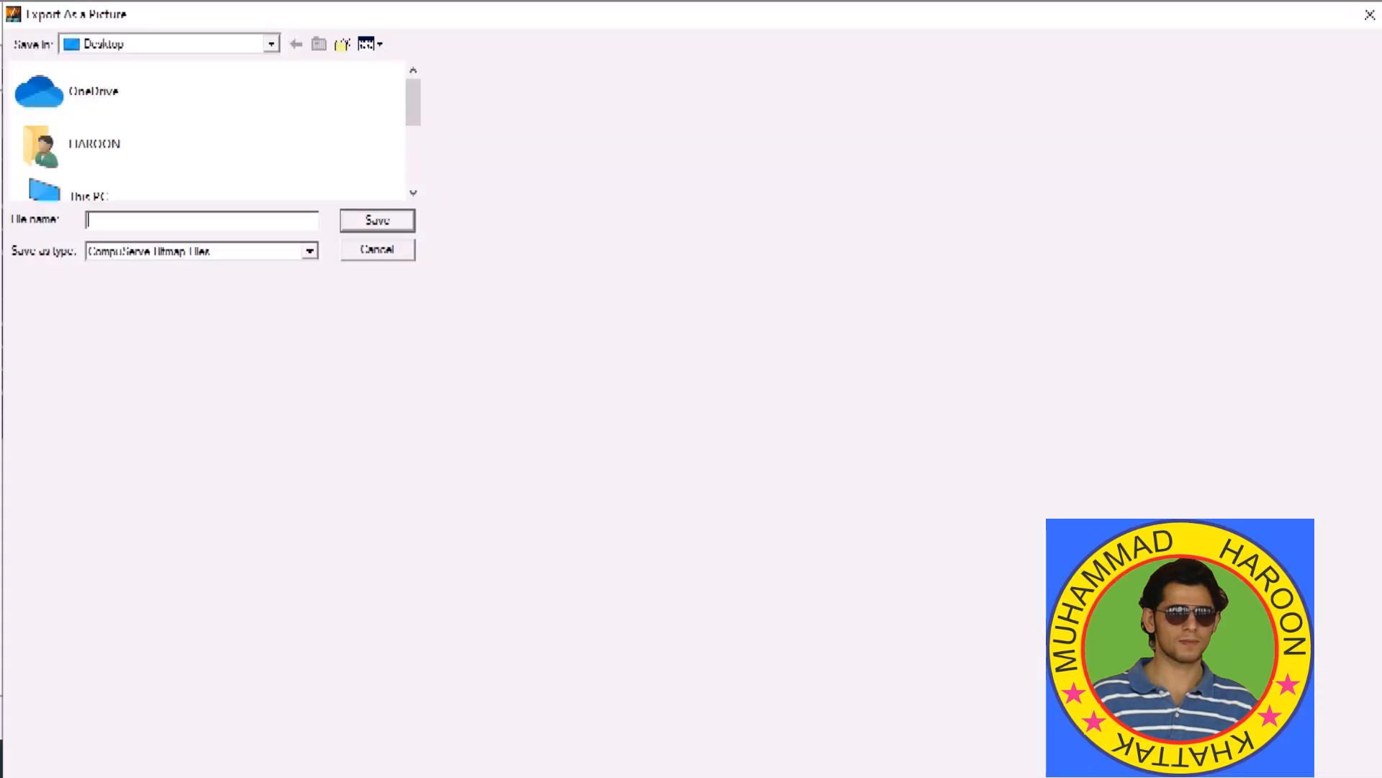
pyautogui.hotkey('alt', 'Down')
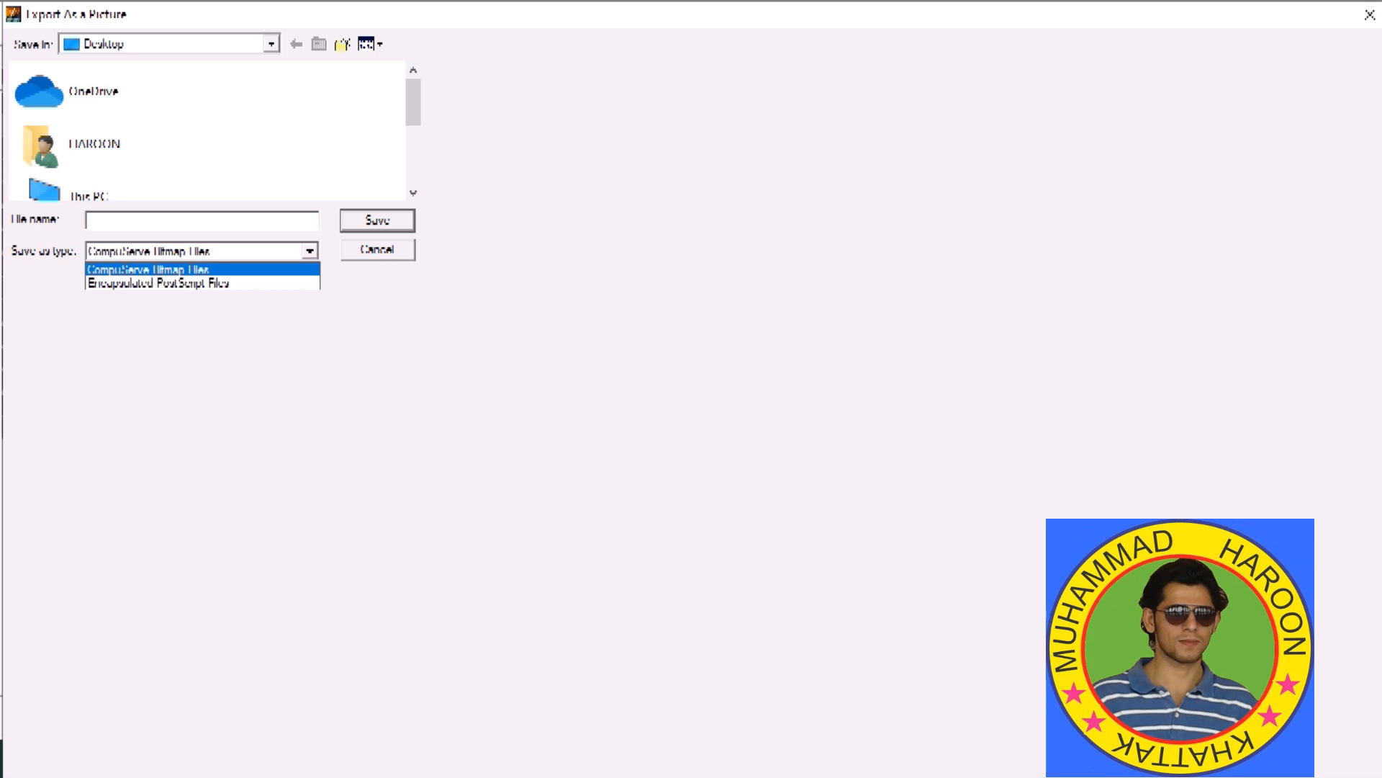
pyautogui.press('Down')
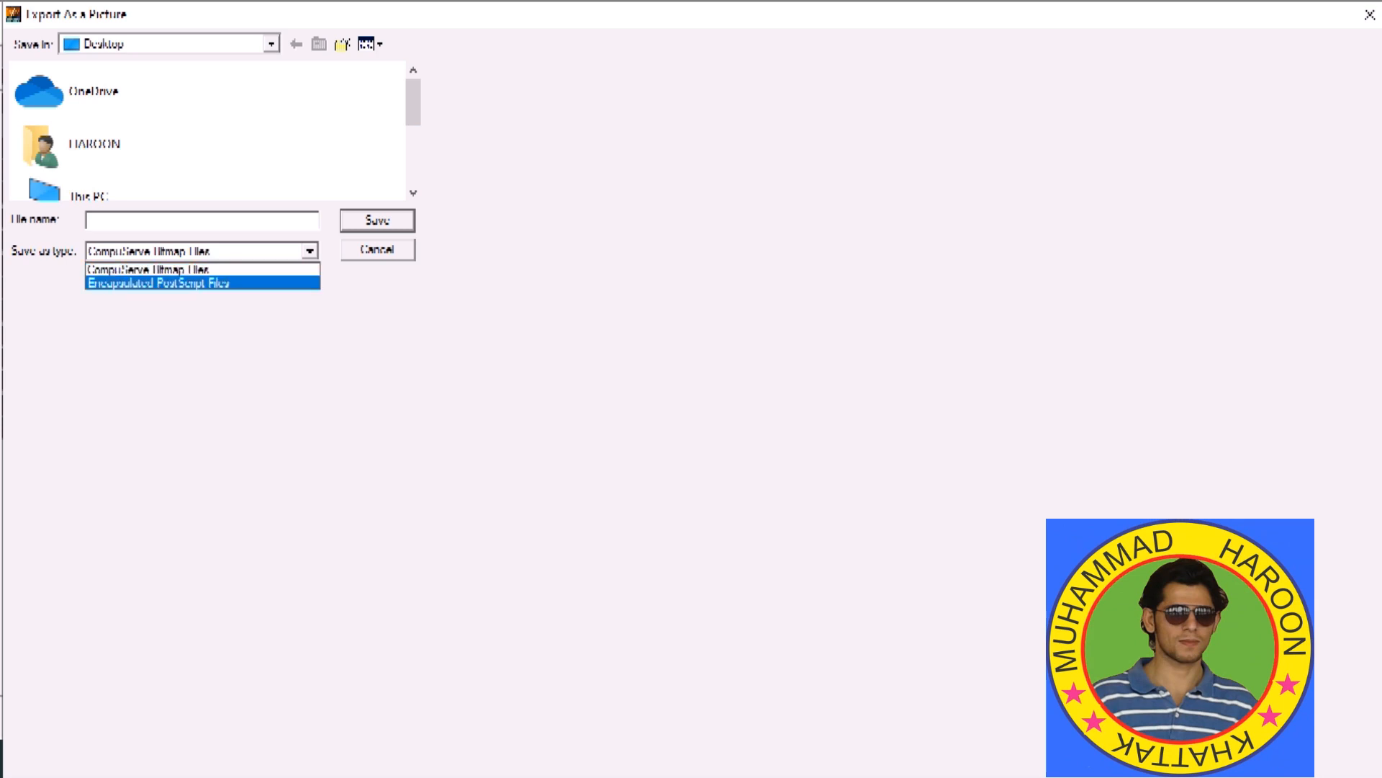
pyautogui.press('Up')
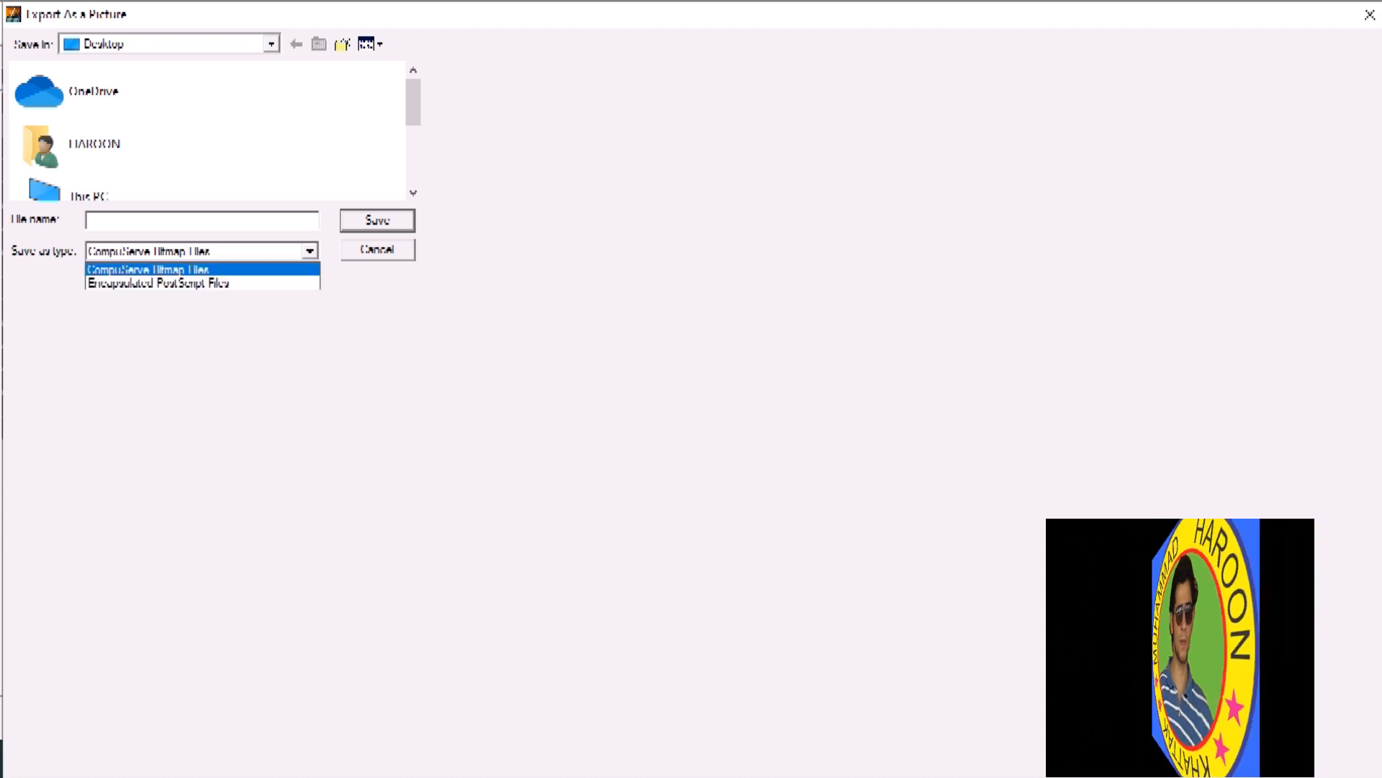
pyautogui.press('Return')
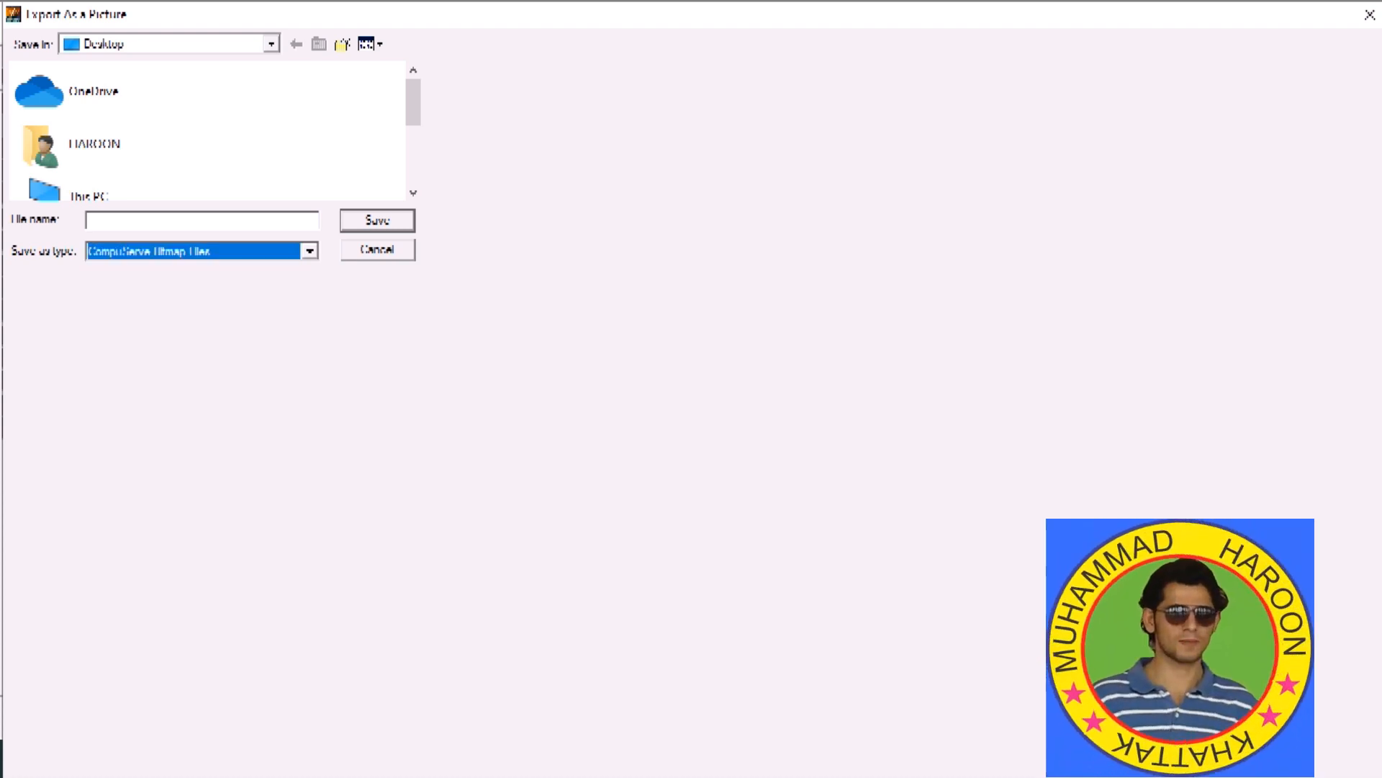
# Name the picture gggg, export page 1 to the Desktop, and show the desktop.
pyautogui.hotkey('shift', 'Tab')
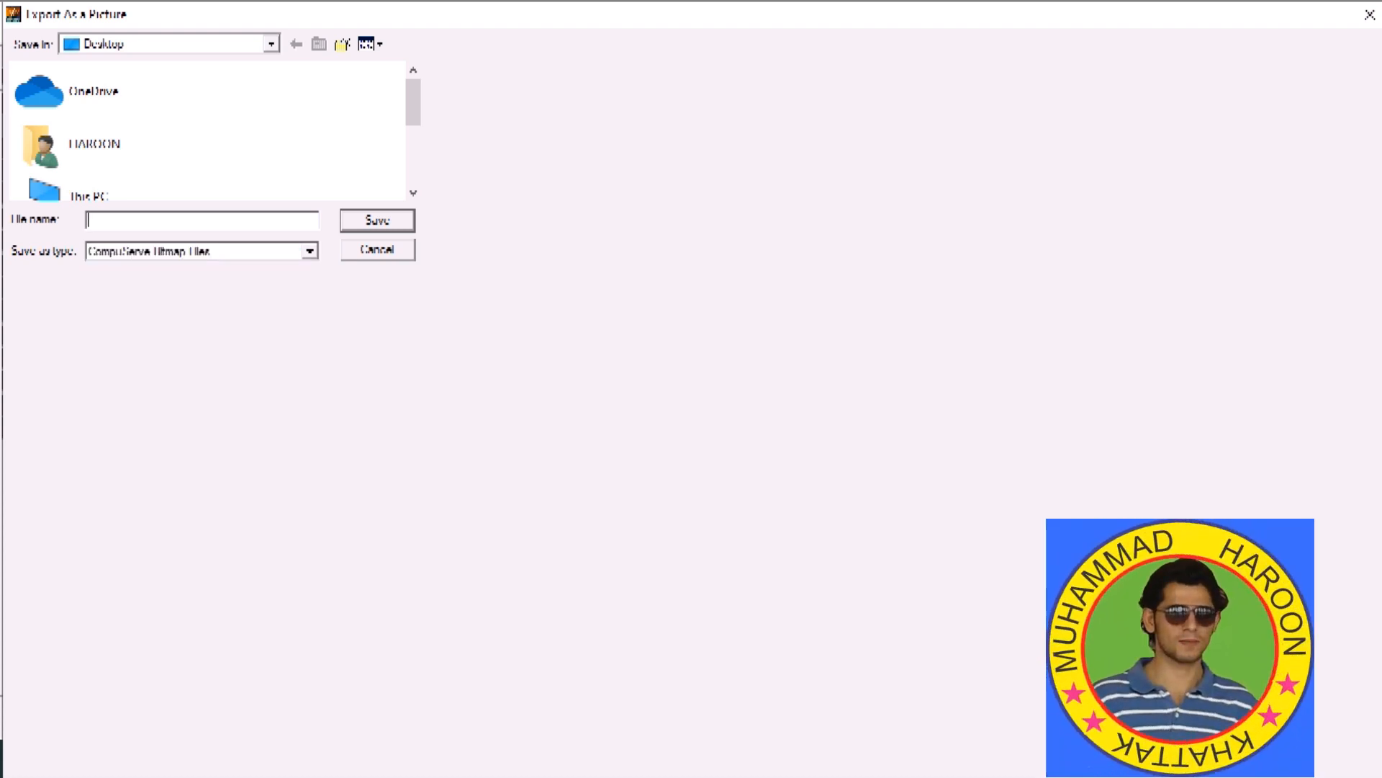
pyautogui.write('gggg')
pyautogui.press('Return')
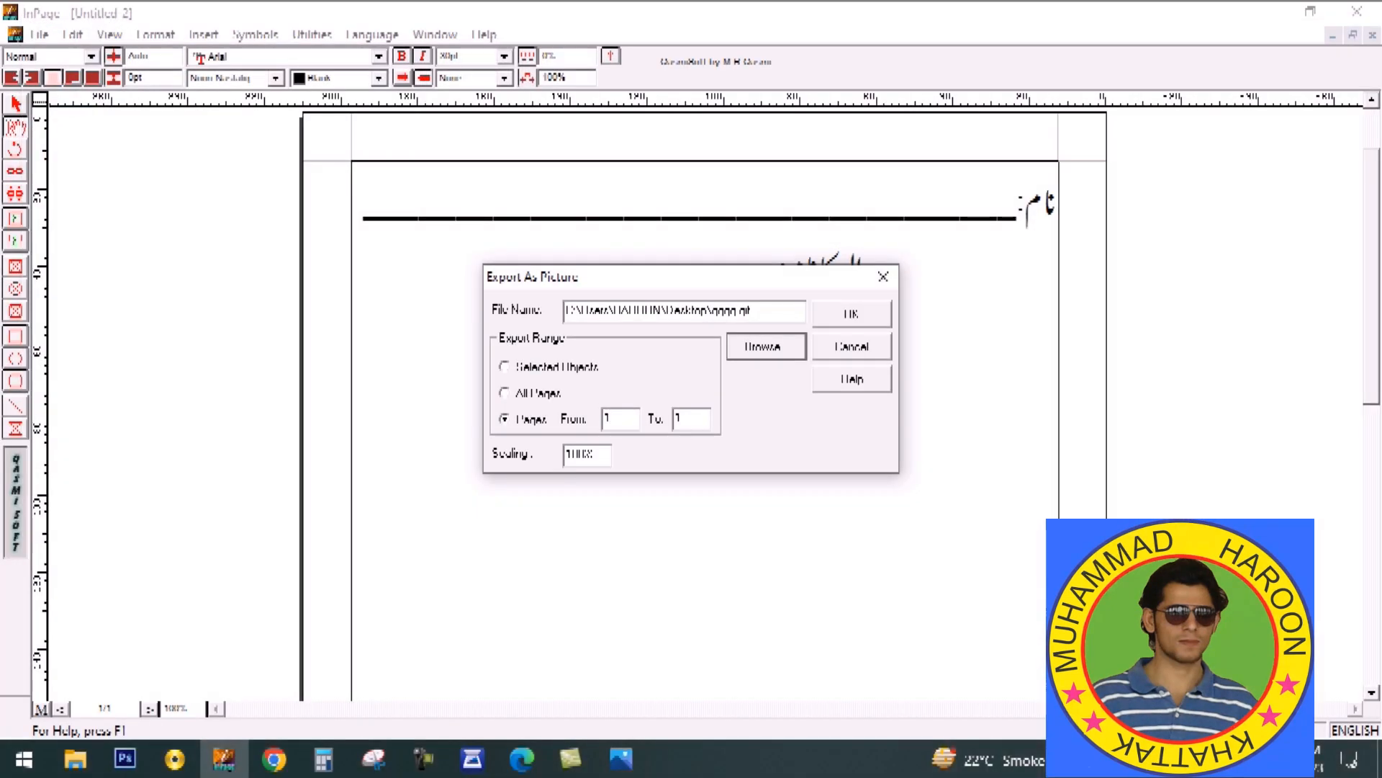
pyautogui.press('Return')
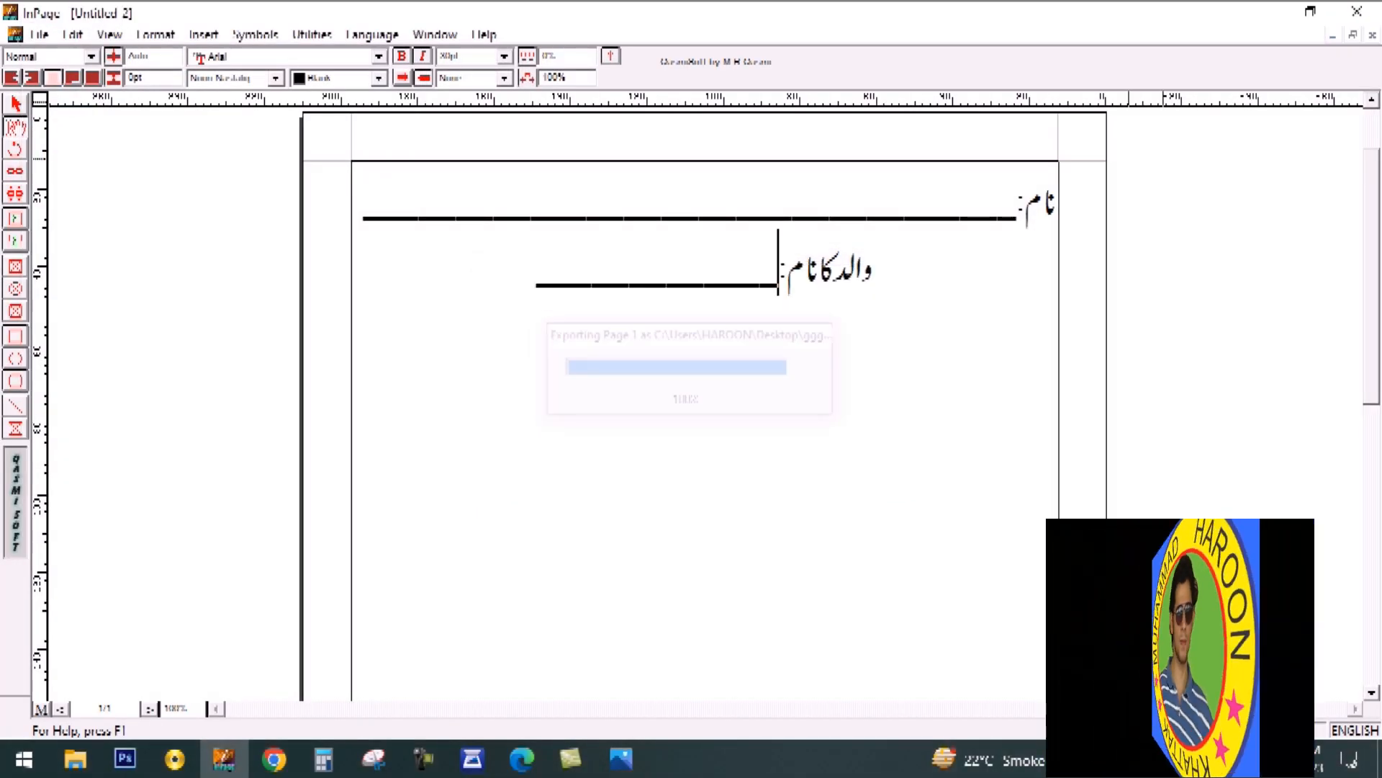
pyautogui.press('super+d')
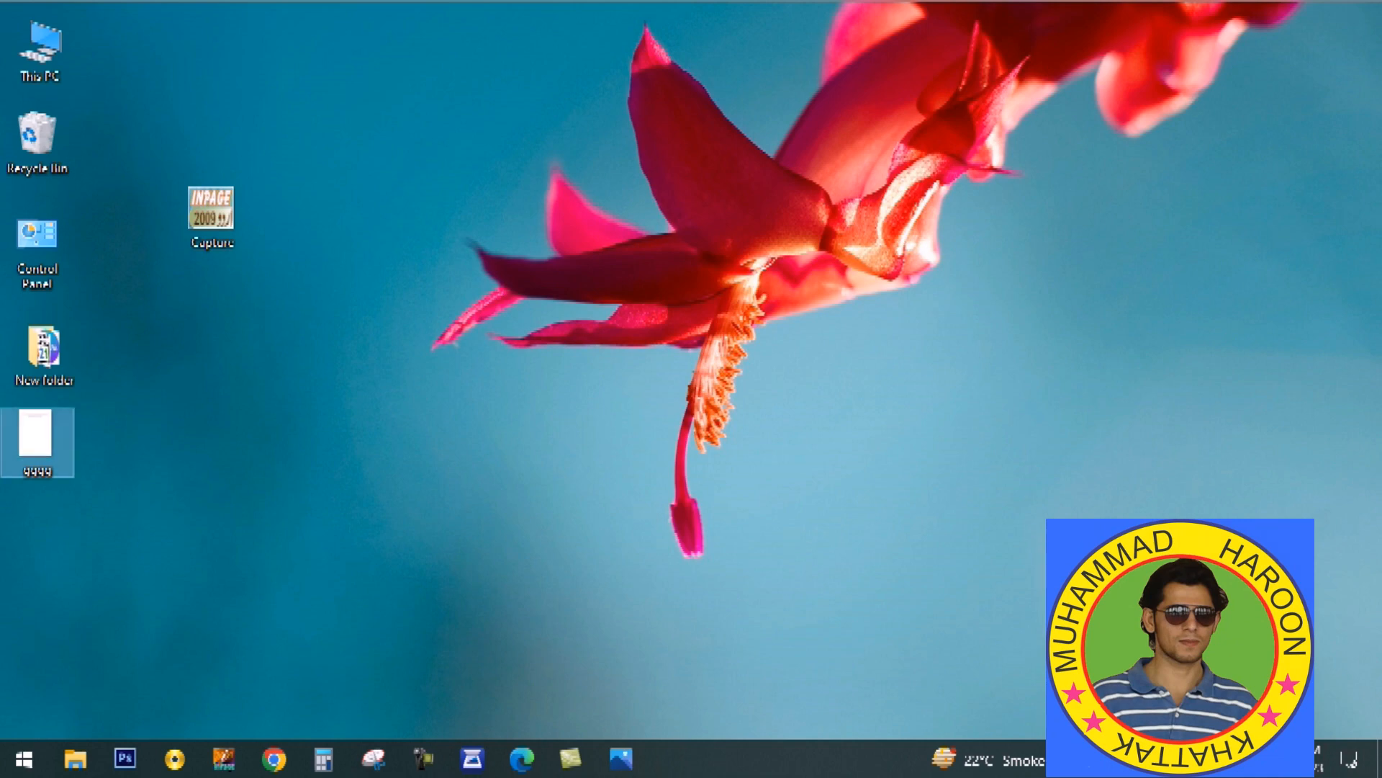
# Preview gggg.gif in Photos, then bring the InPage Untitled 2 document back.
pyautogui.press('Return')
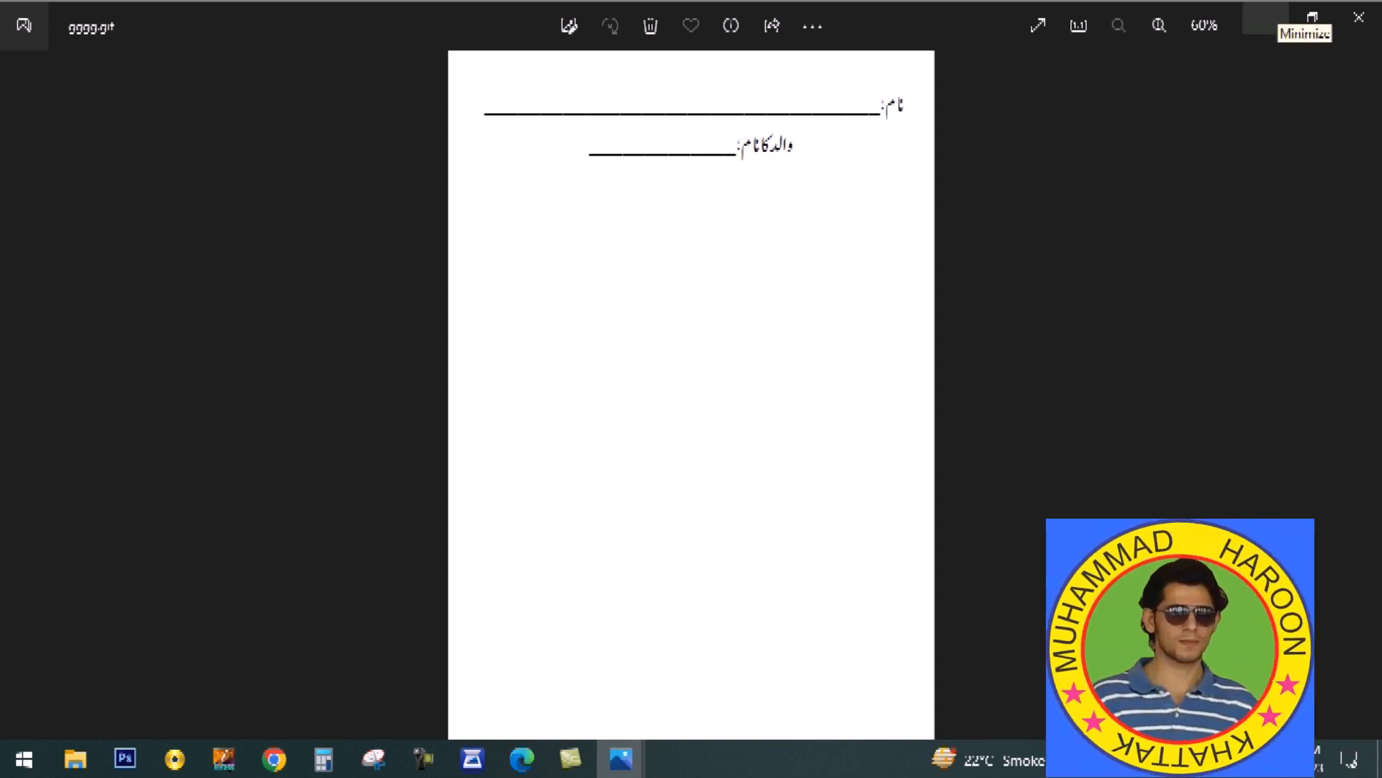
pyautogui.click(1266, 17)
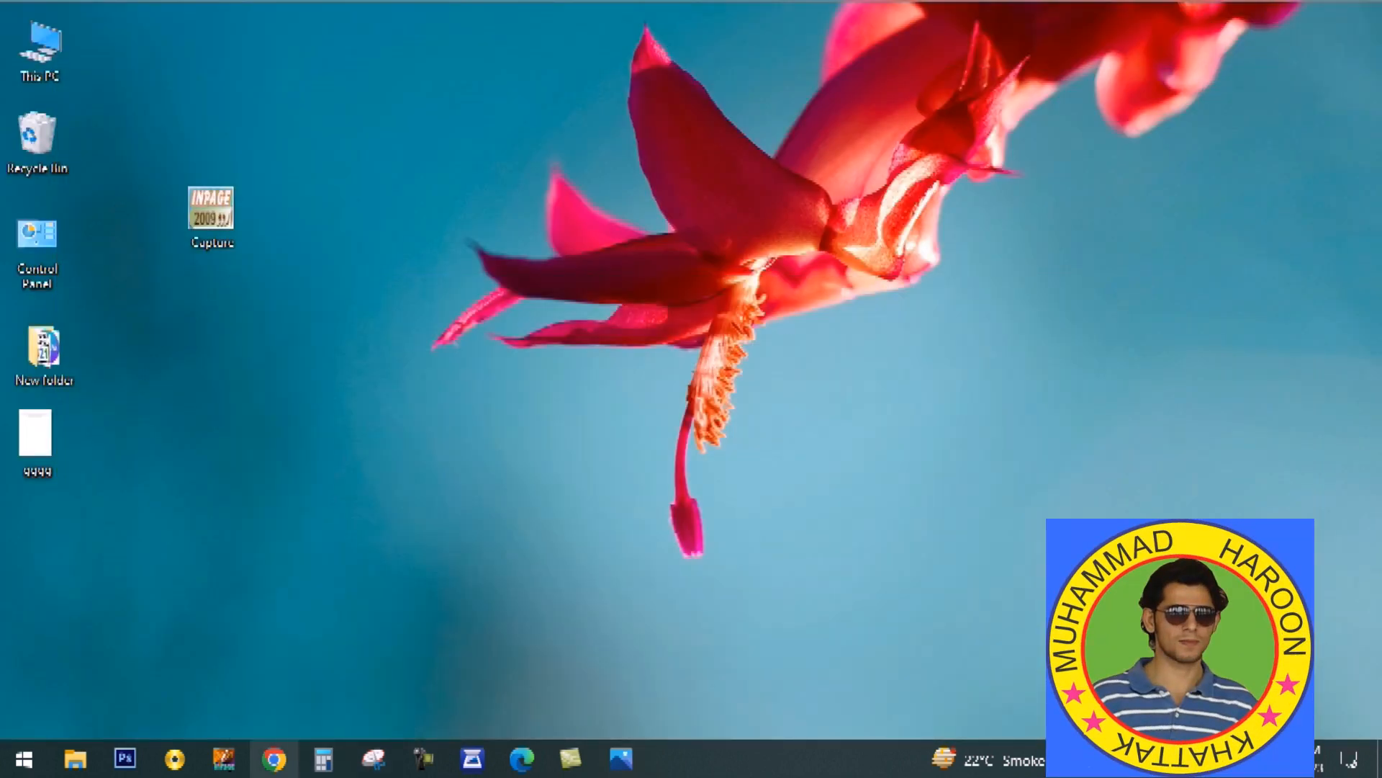
pyautogui.click(224, 759)
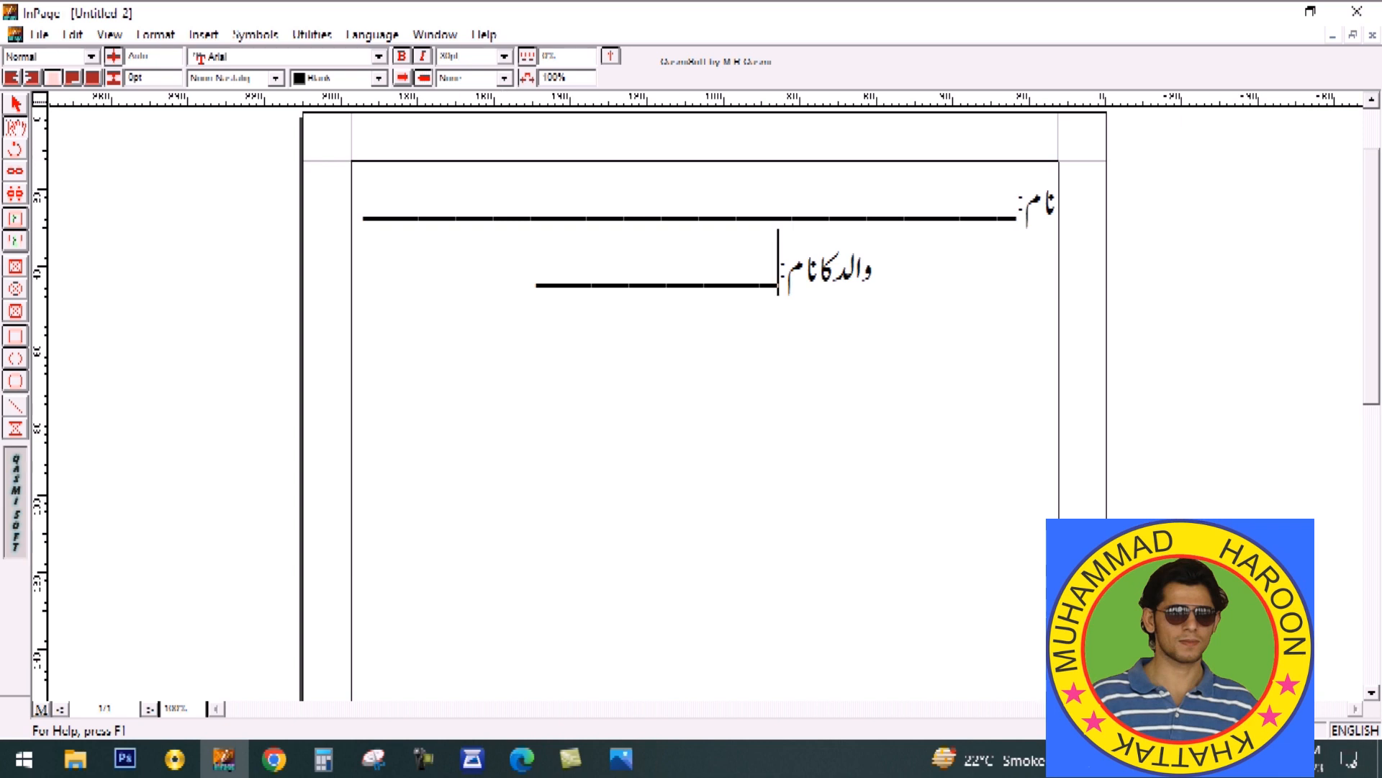
pyautogui.click(39, 34)
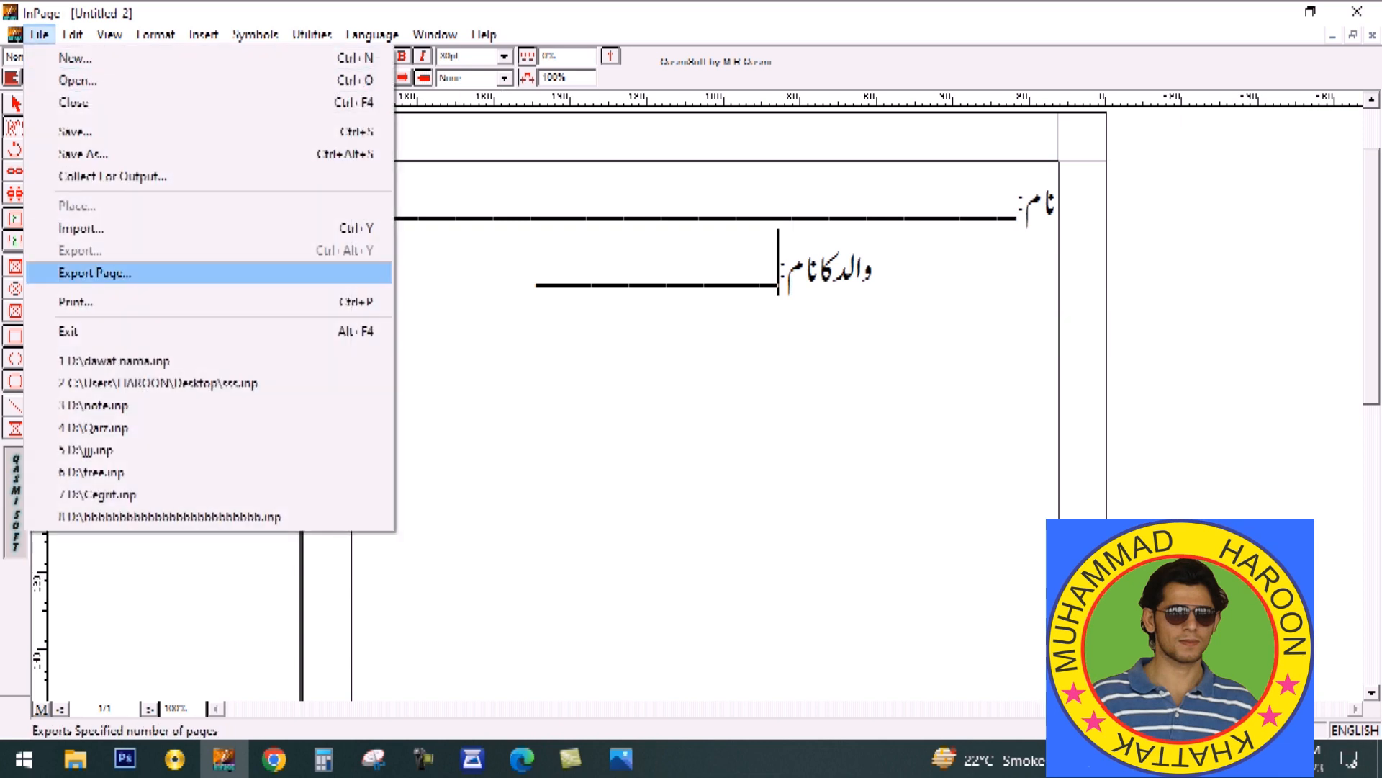
pyautogui.click(76, 301)
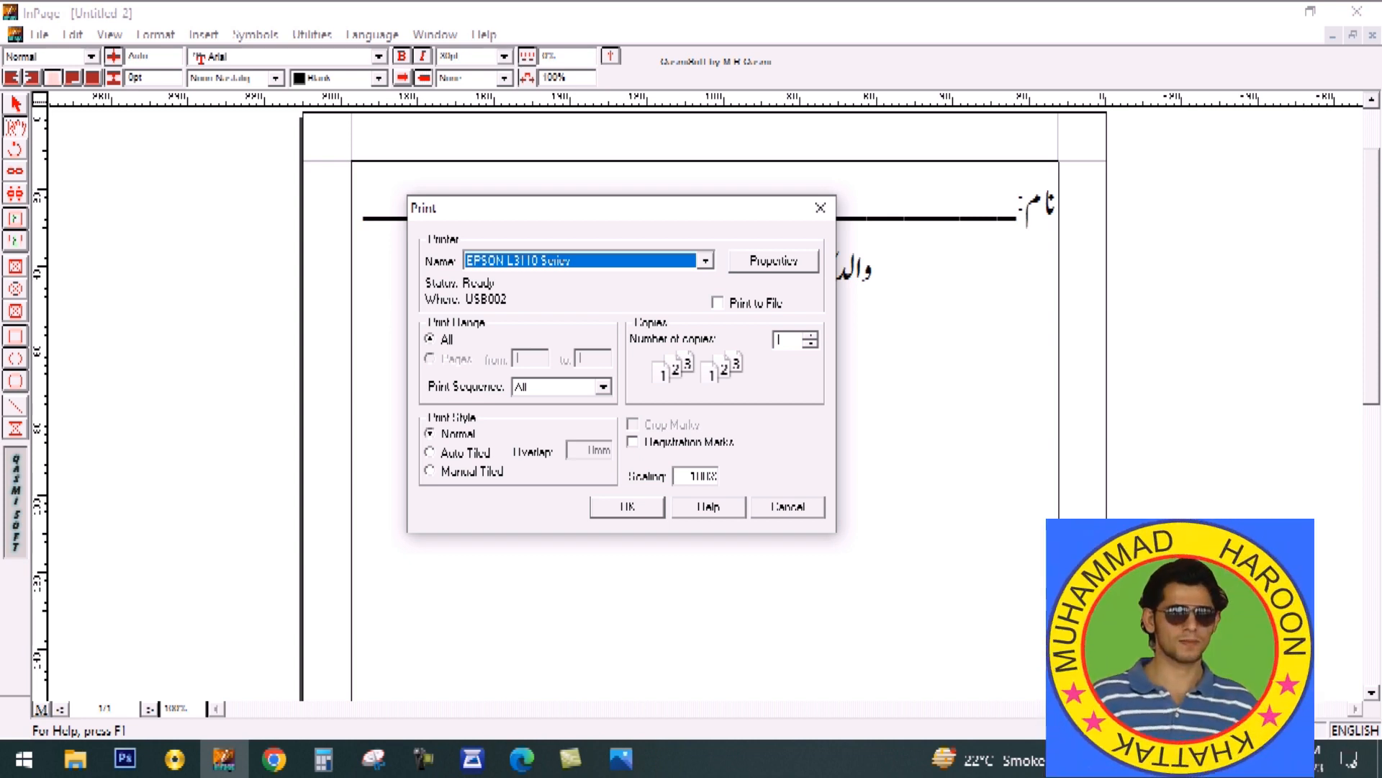
pyautogui.hotkey('alt', 'r')
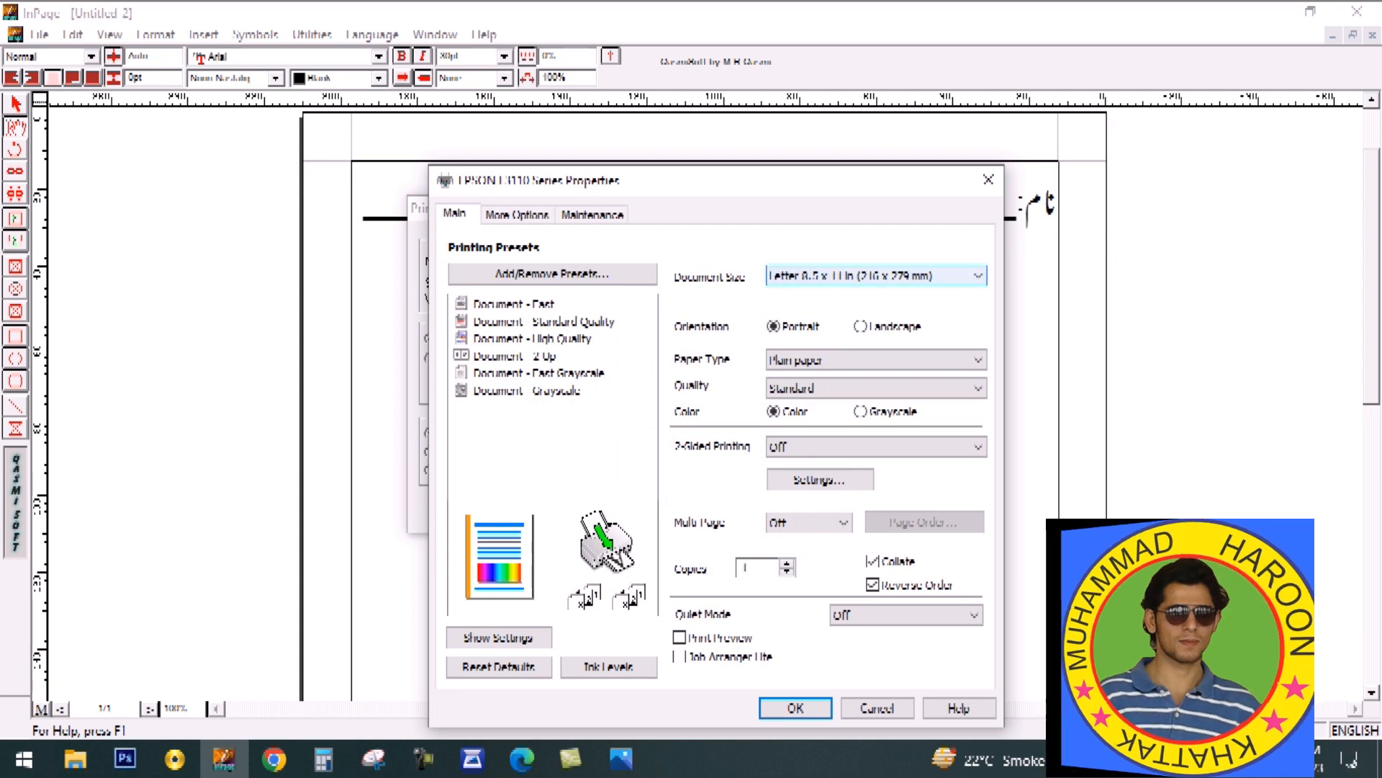
pyautogui.click(988, 179)
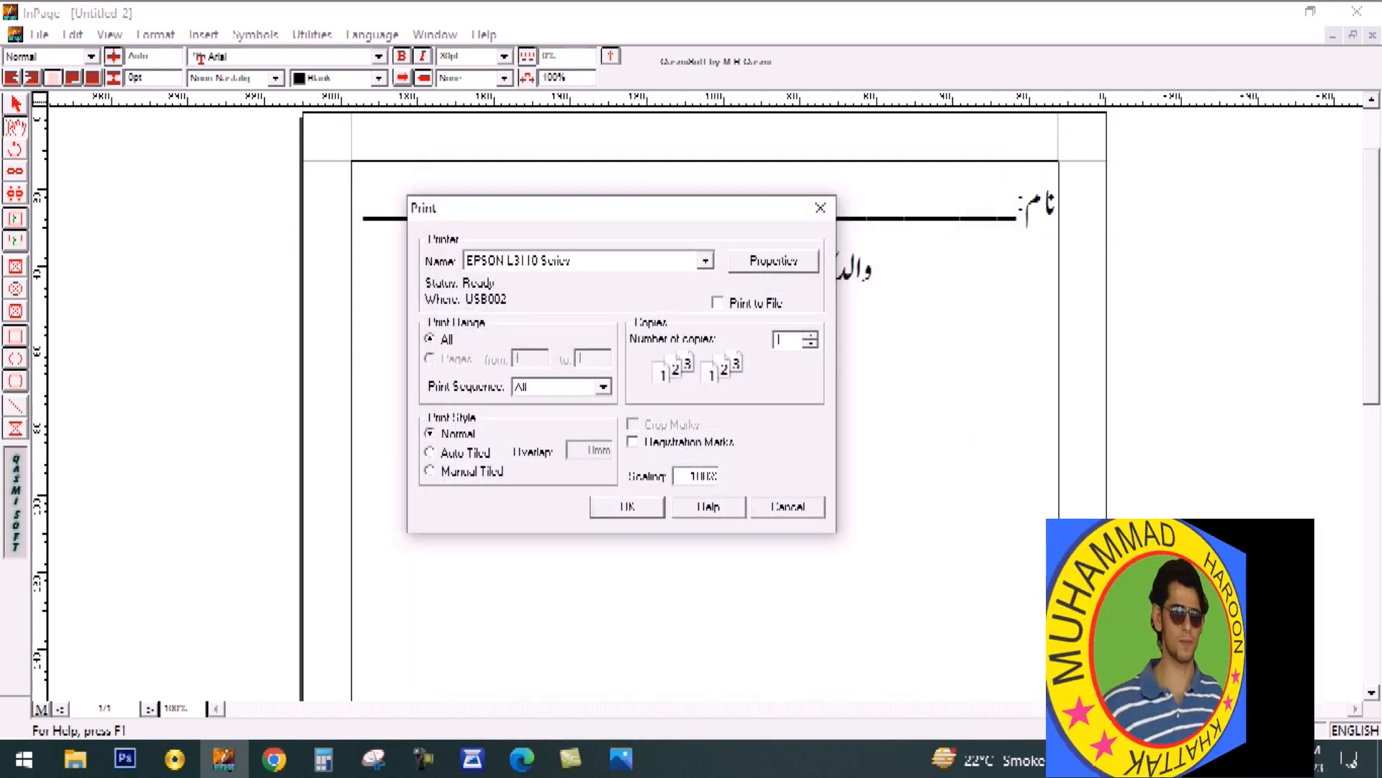
pyautogui.press('Return')
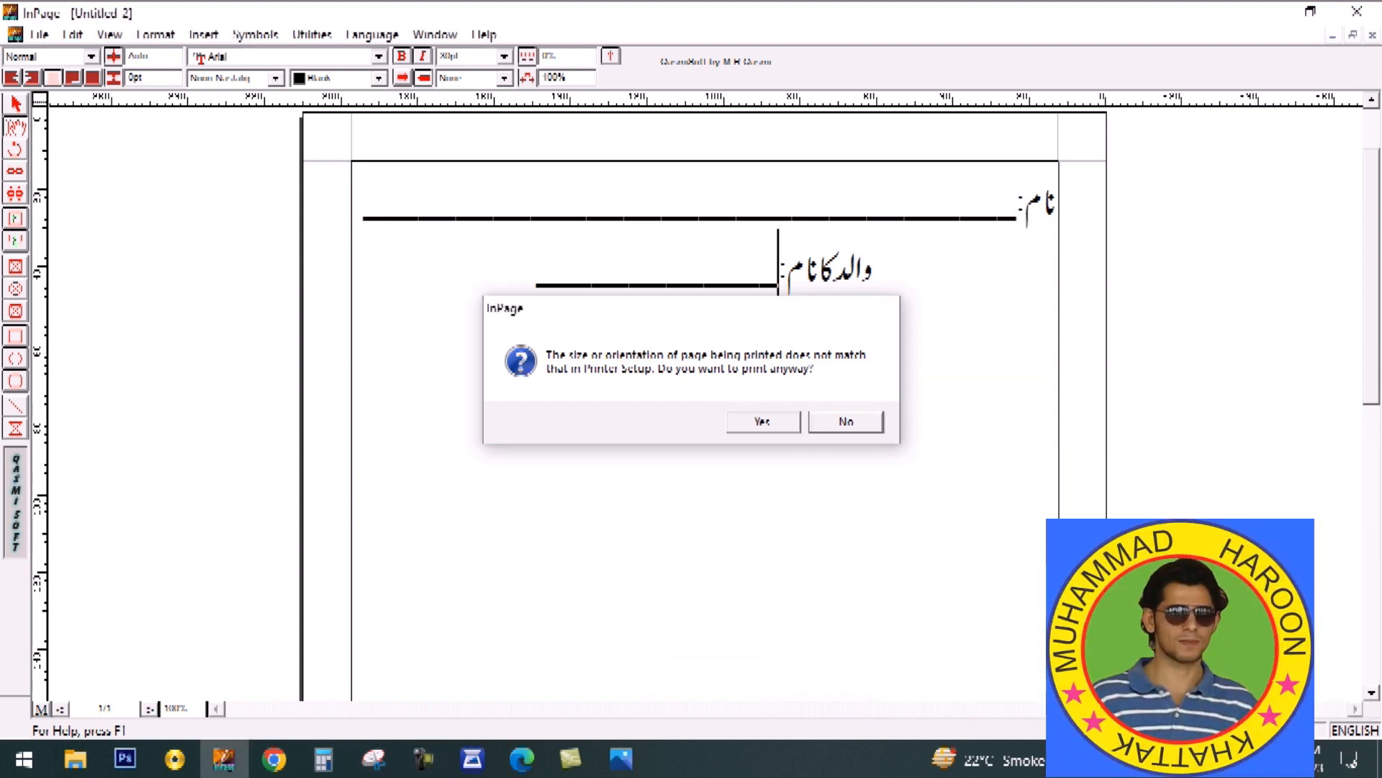
pyautogui.press('Return')
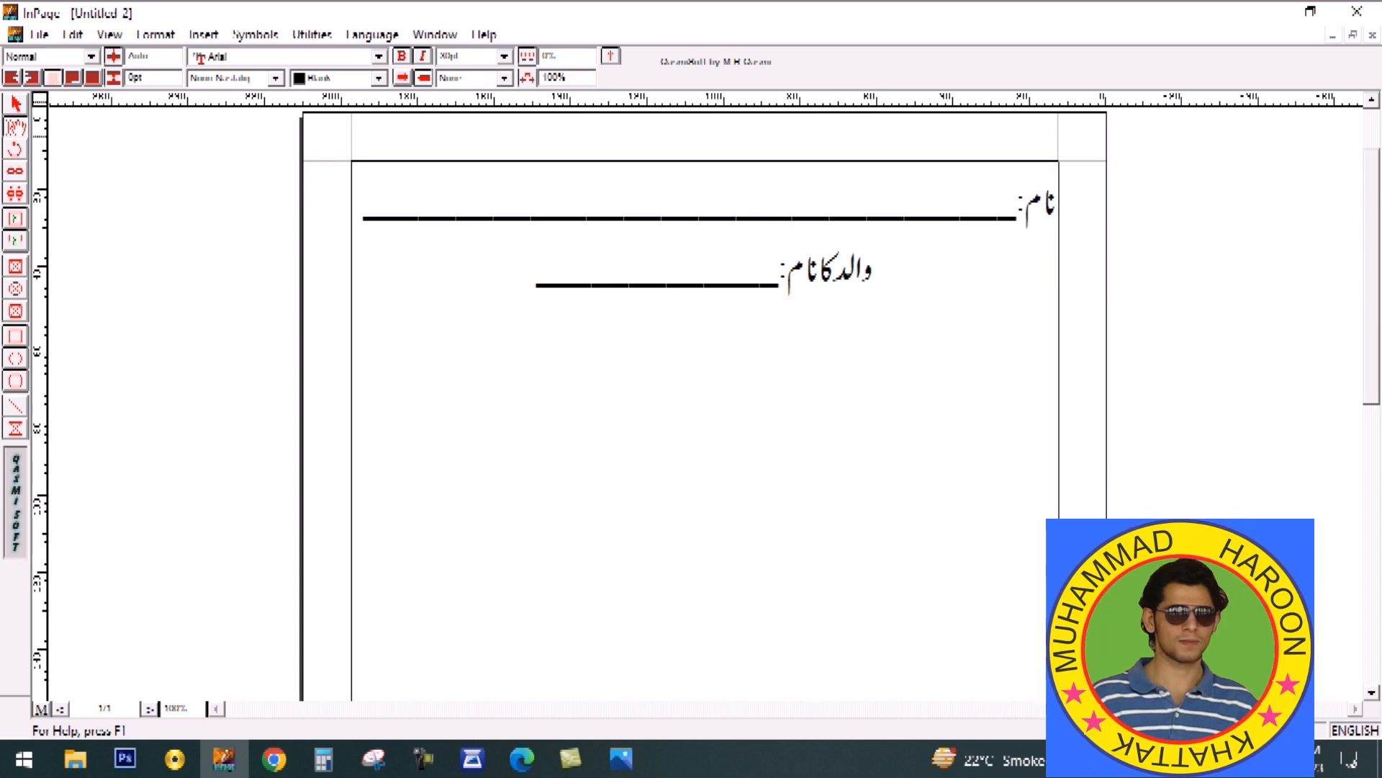
# Reopen Print and set the EPSON printer's document size to A4 210 x 297 mm, confirming both dialogs.
pyautogui.hotkey('alt', 'f')
pyautogui.press('Down')
pyautogui.press('Down')
pyautogui.press('Down')
pyautogui.press('Down')
pyautogui.press('Down')
pyautogui.press('Down')
pyautogui.press('Down')
pyautogui.press('Down')
pyautogui.press('Down')
pyautogui.press('Down')
pyautogui.press('Return')
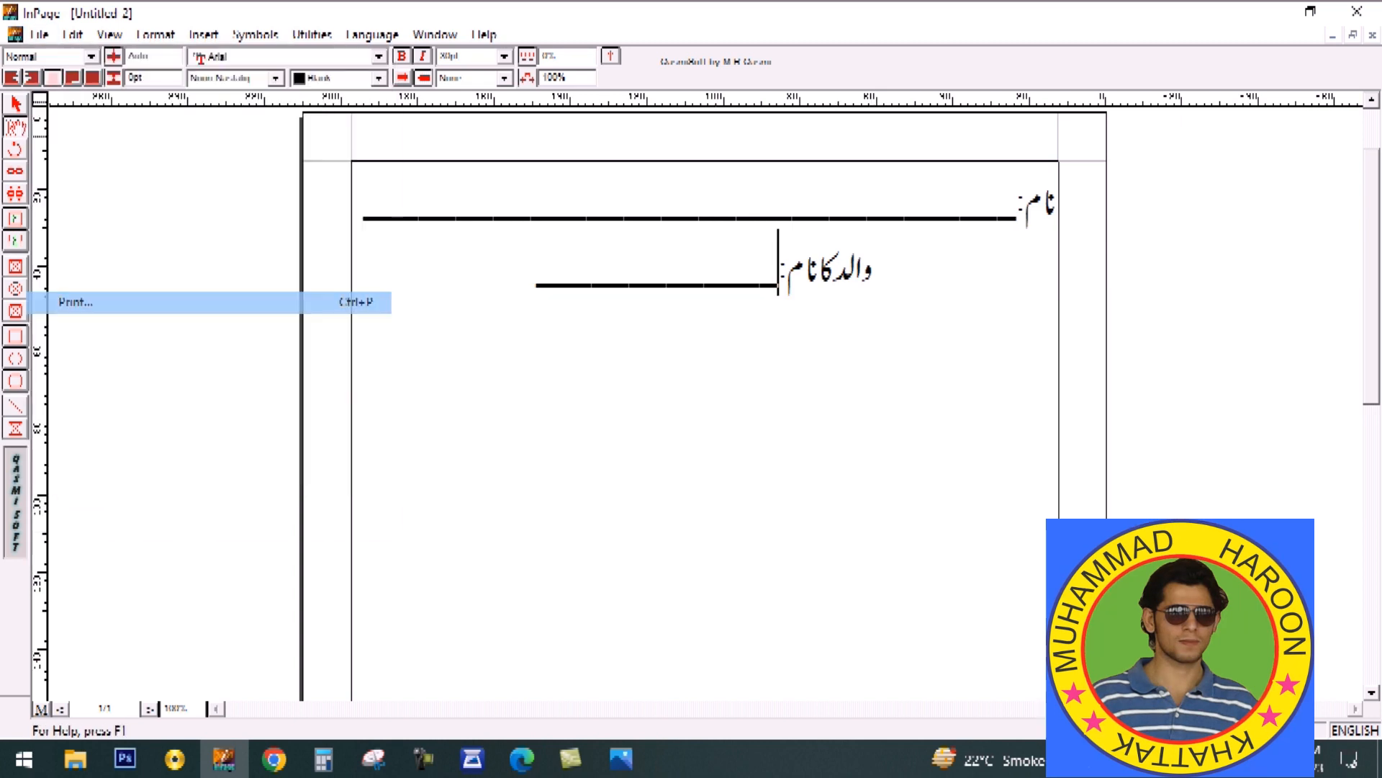
pyautogui.press('Tab')
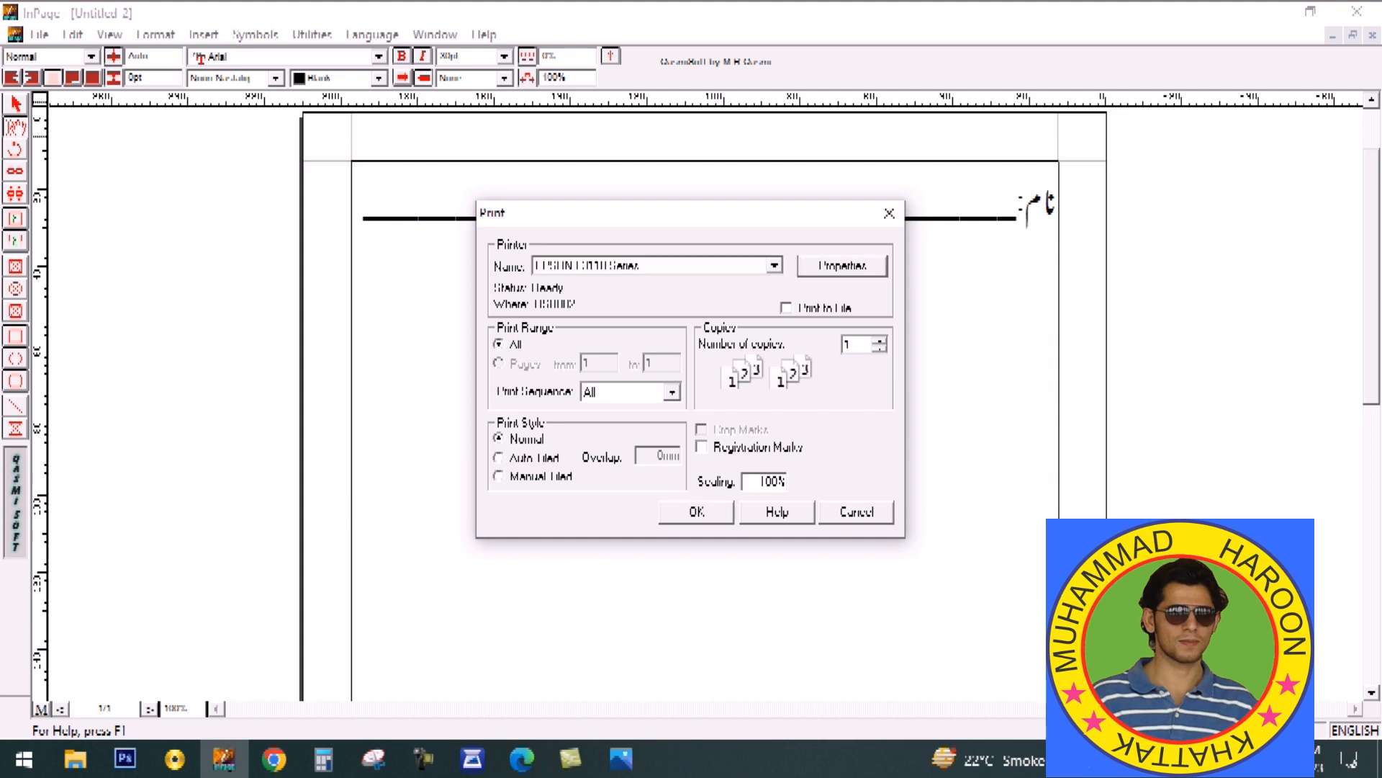
pyautogui.press('Return')
pyautogui.hotkey('alt', 'Down')
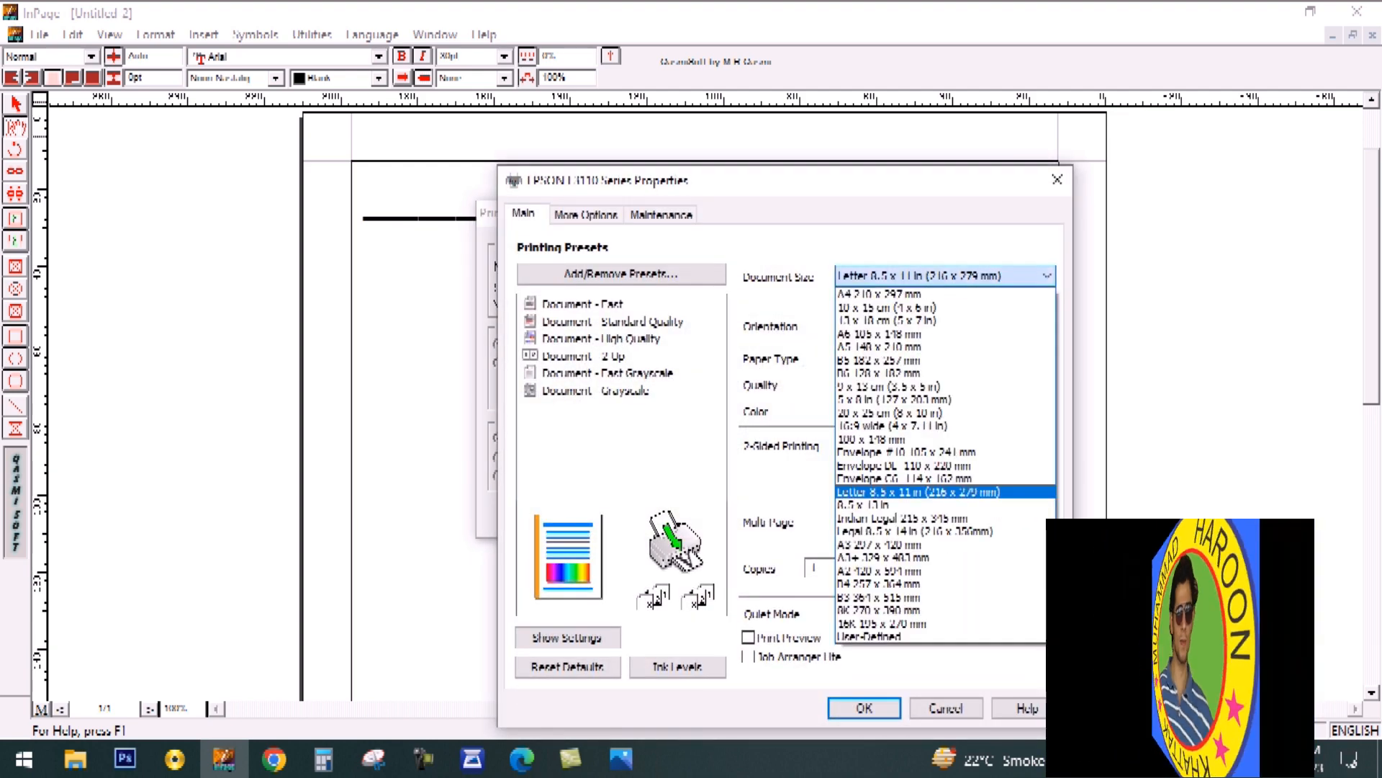
pyautogui.press('Home')
pyautogui.press('Return')
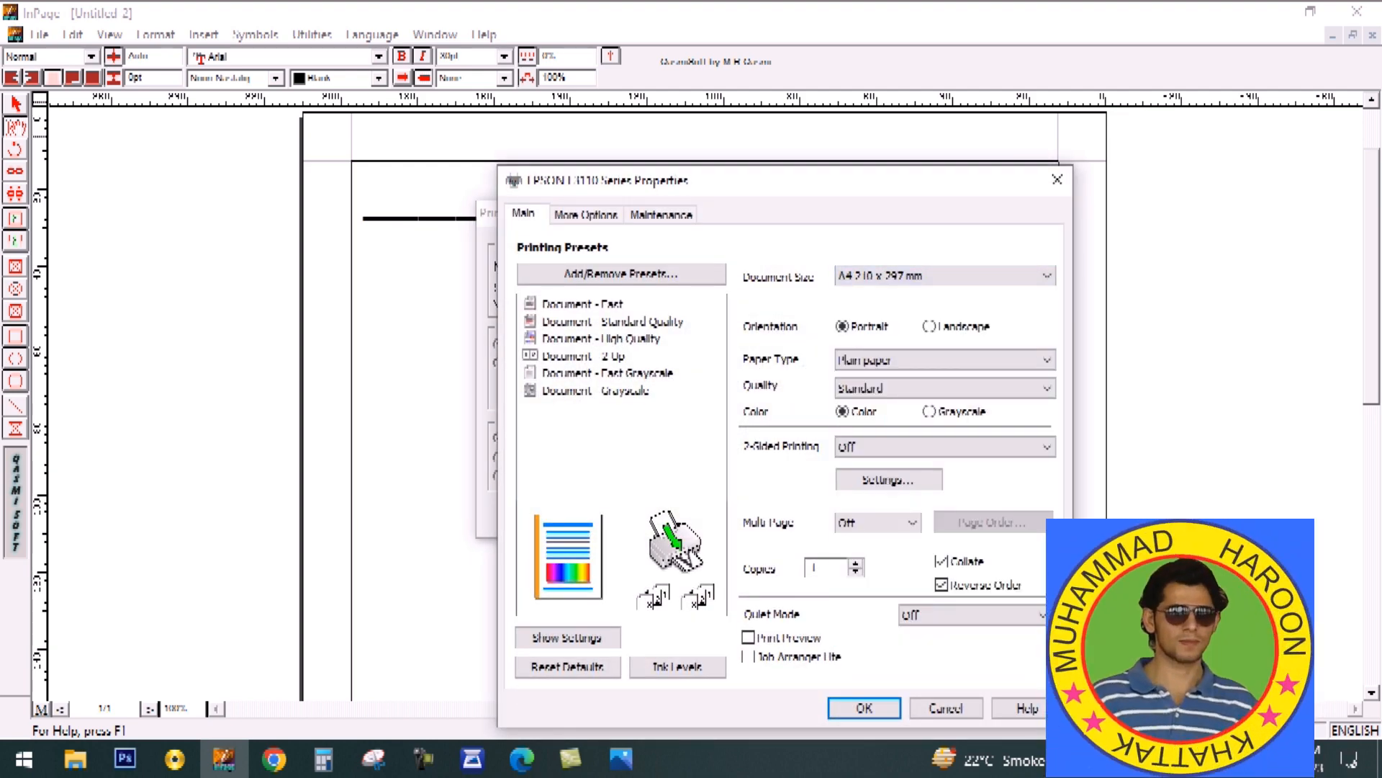
pyautogui.press('Tab')
pyautogui.press('Tab')
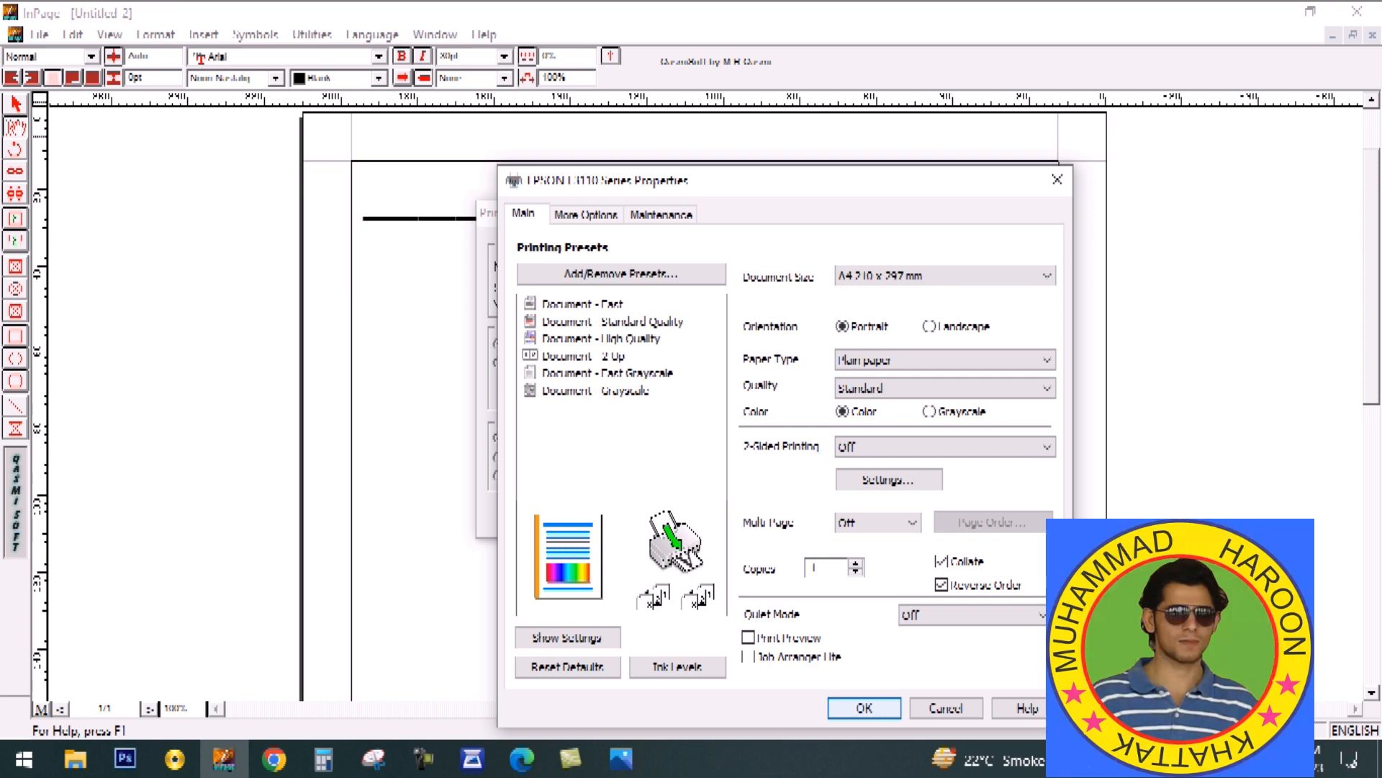
pyautogui.press('Return')
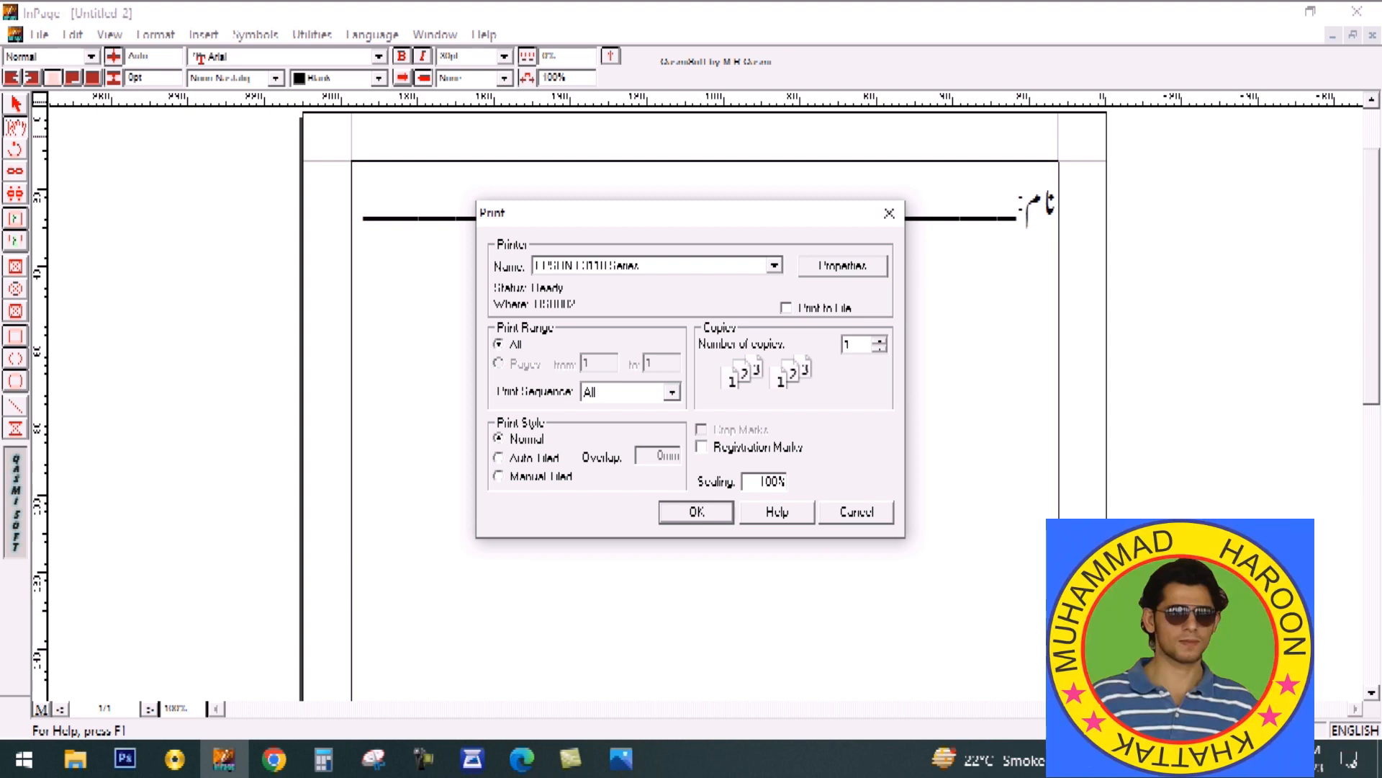
pyautogui.press('Return')
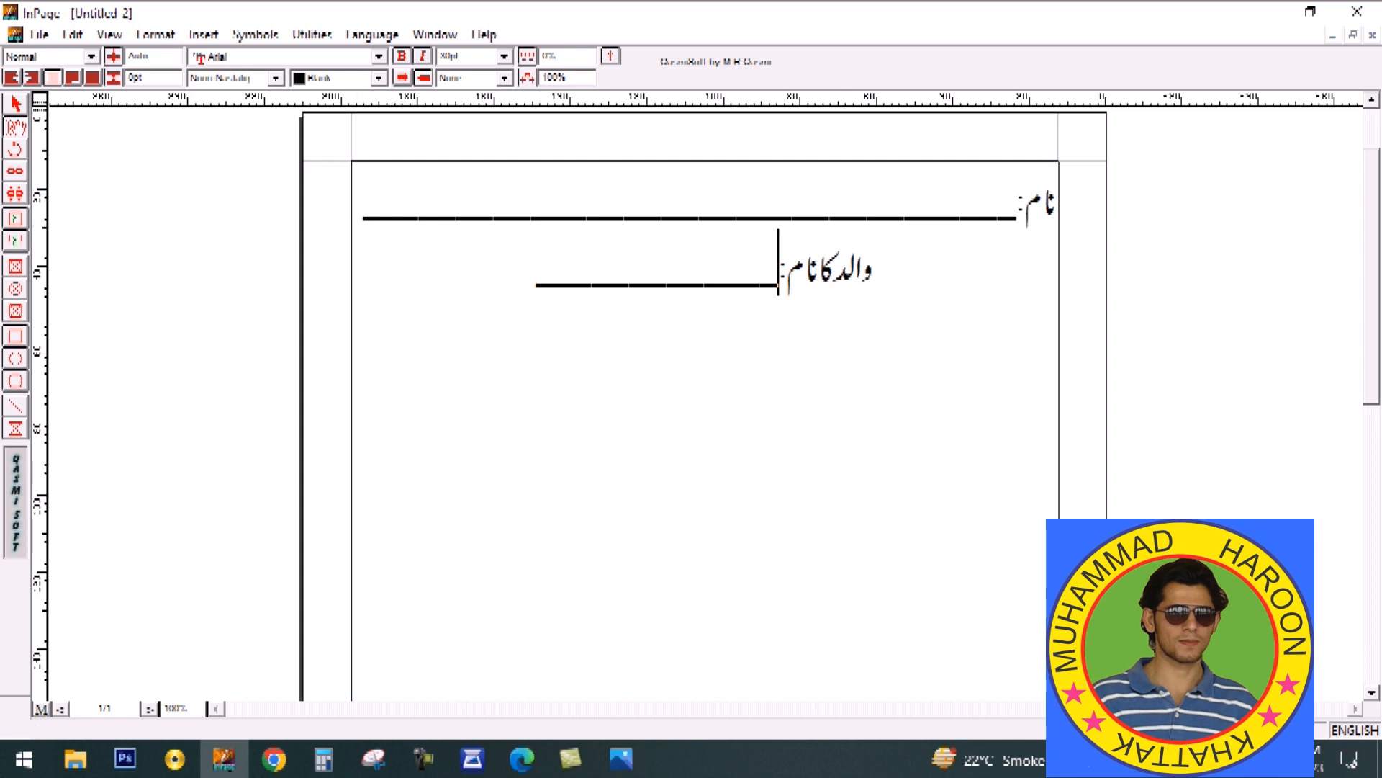
pyautogui.hotkey('alt', 'f')
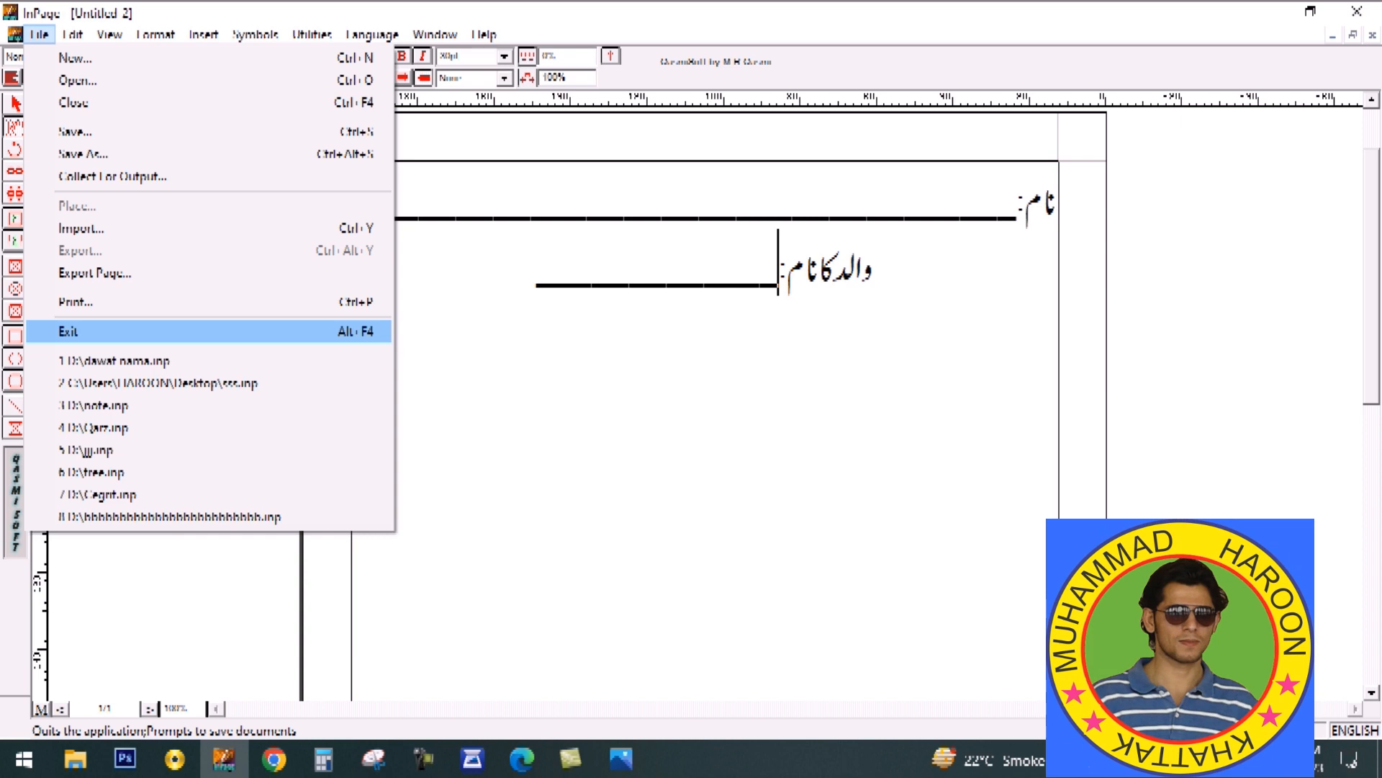
pyautogui.moveTo(72, 34)
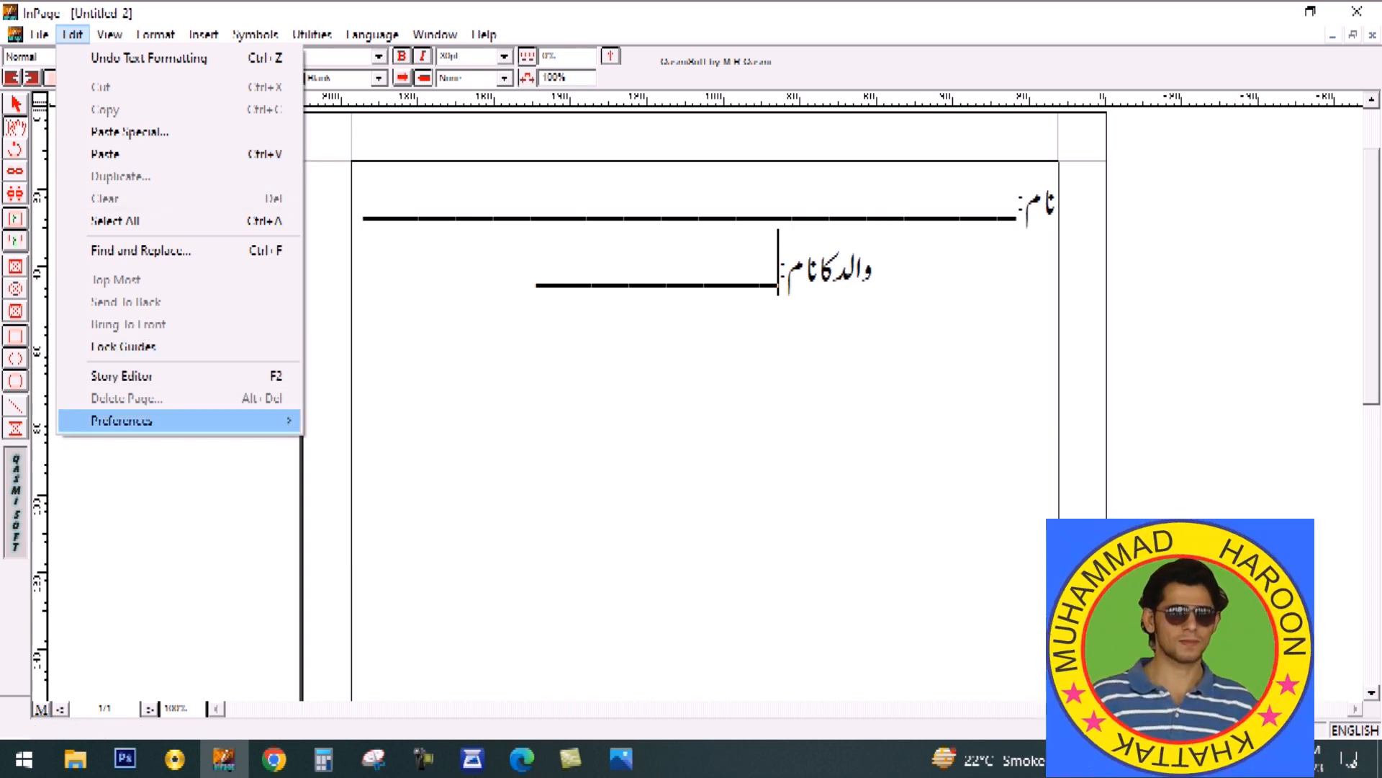
pyautogui.moveTo(180, 420)
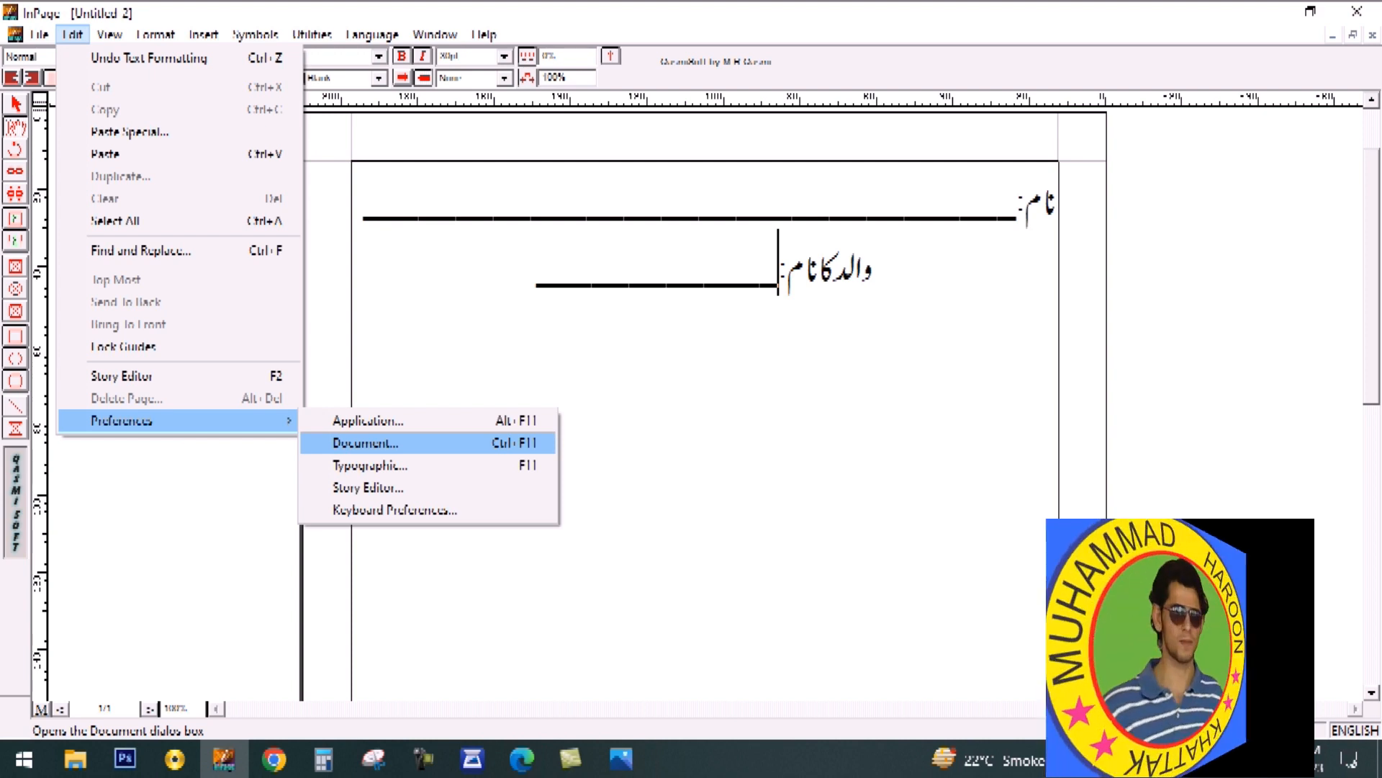
pyautogui.click(366, 442)
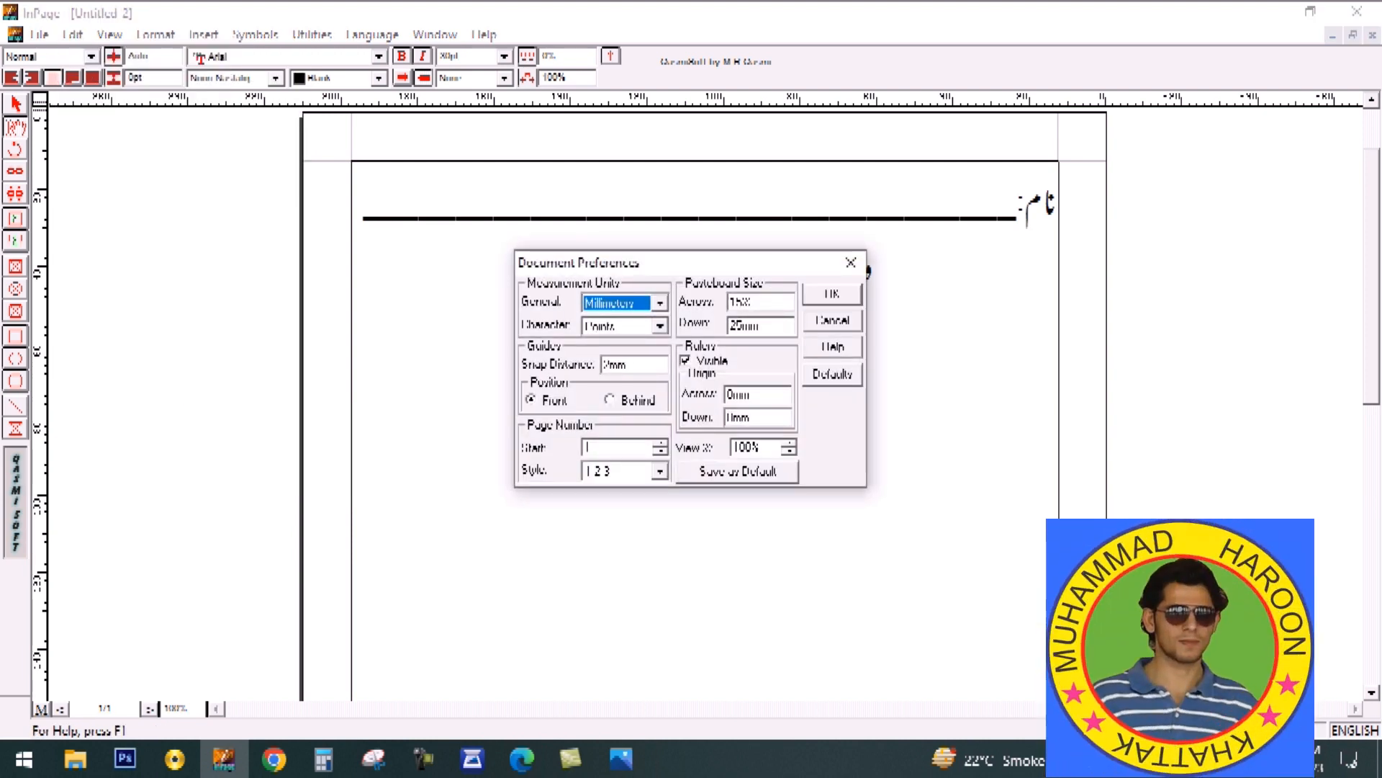
pyautogui.moveTo(576, 262); pyautogui.dragTo(498, 291)
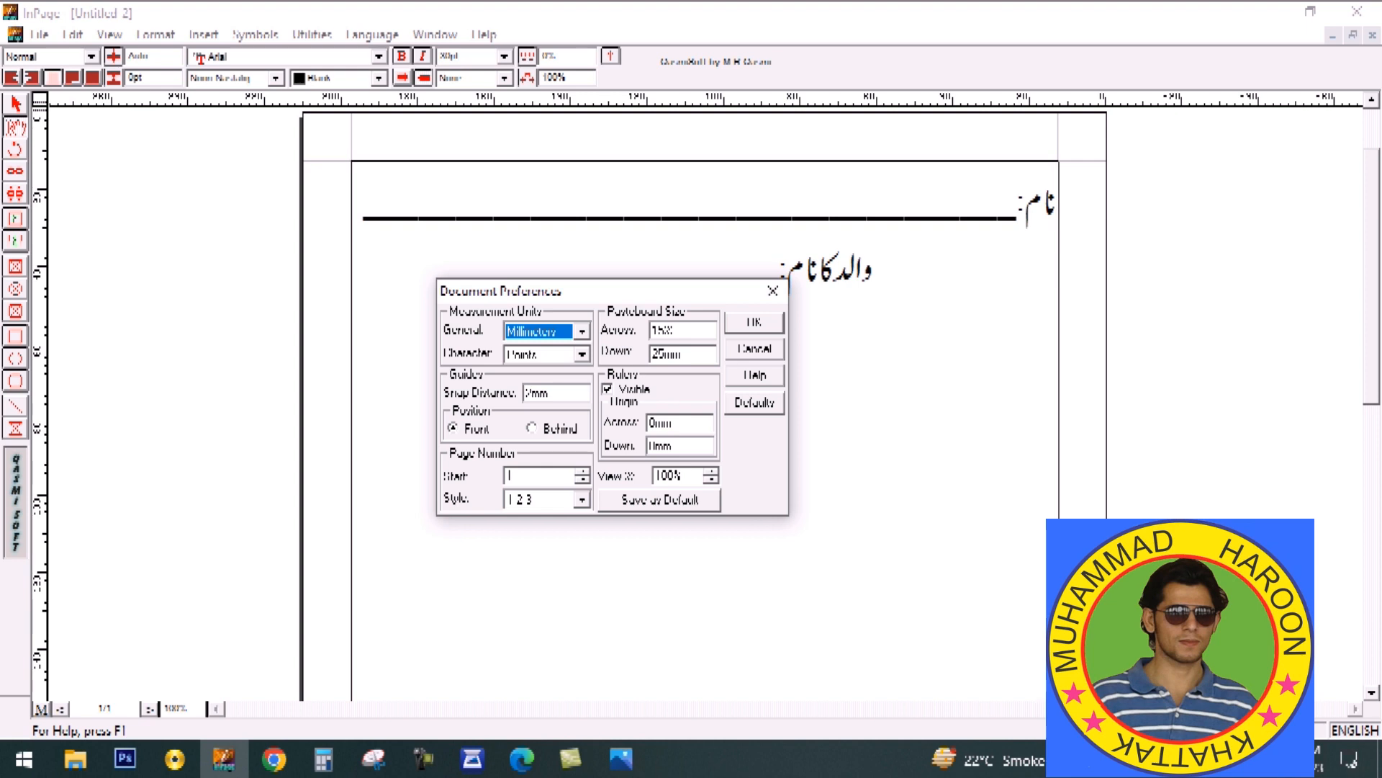
pyautogui.press('Return')
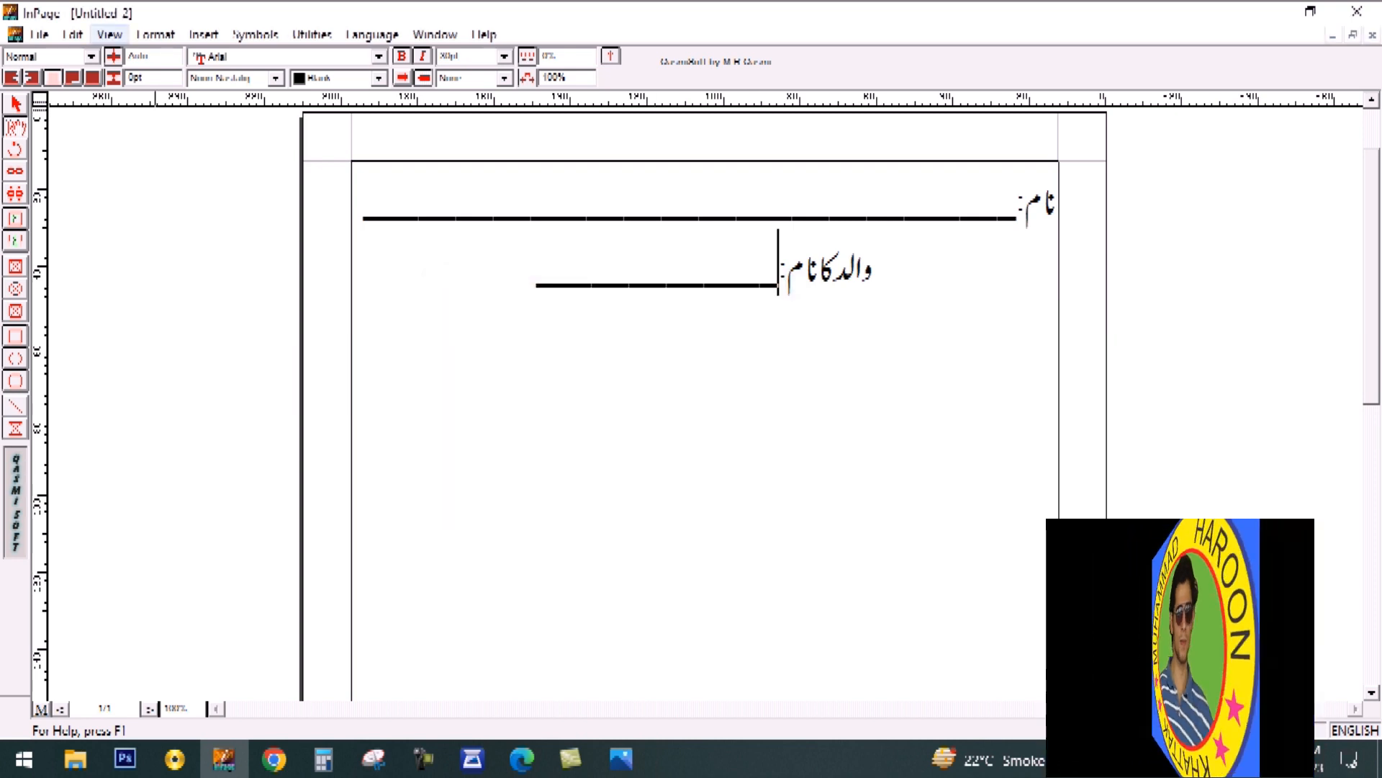
# Zoom the page out to 50%, then return it to actual size.
pyautogui.click(110, 34)
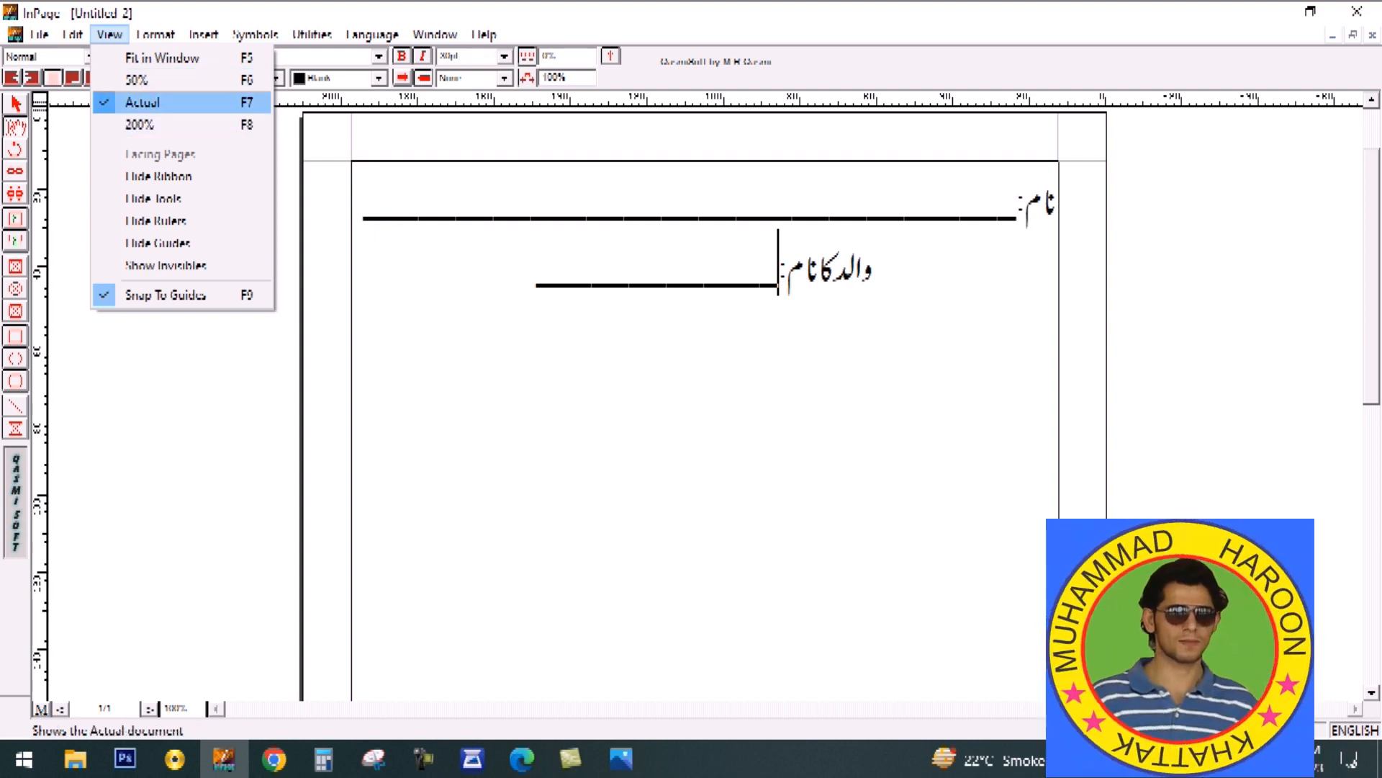
pyautogui.press('Return')
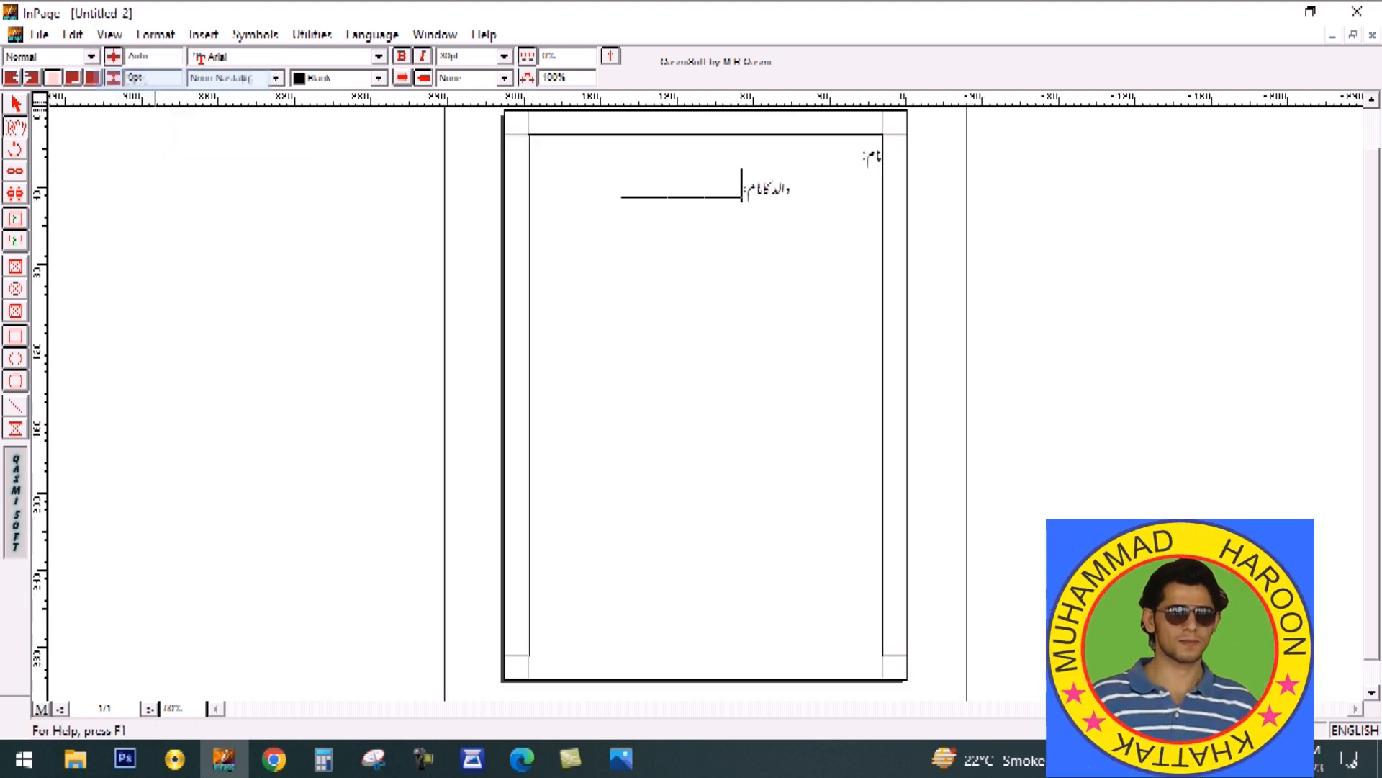
pyautogui.hotkey('alt', 'v')
pyautogui.press('Down')
pyautogui.press('Down')
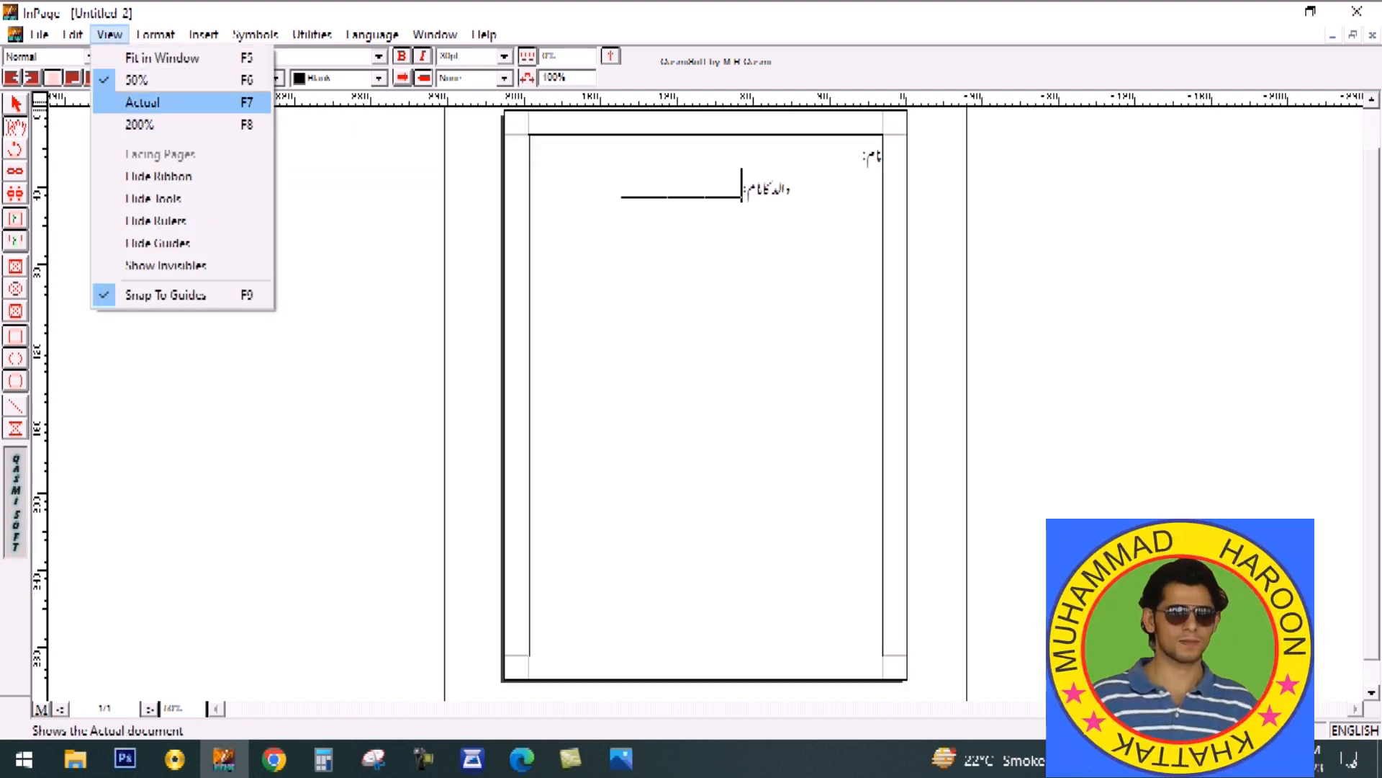
pyautogui.press('Return')
# Turn on Show Invisibles so paragraph marks appear on the form.
pyautogui.hotkey('alt', 'v')
pyautogui.press('Down')
pyautogui.press('Down')
pyautogui.press('Down')
pyautogui.press('Down')
pyautogui.press('Down')
pyautogui.press('Down')
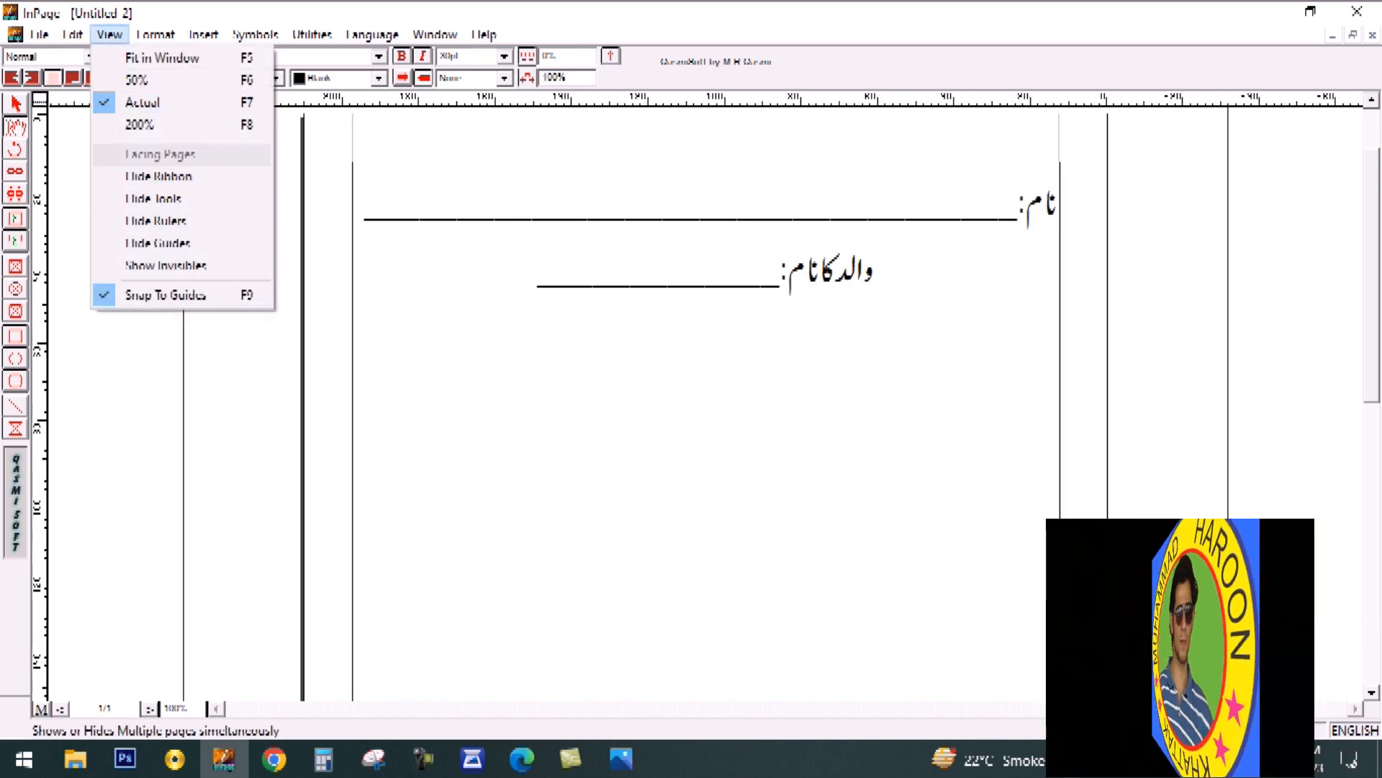
pyautogui.press('Up')
pyautogui.press('Up')
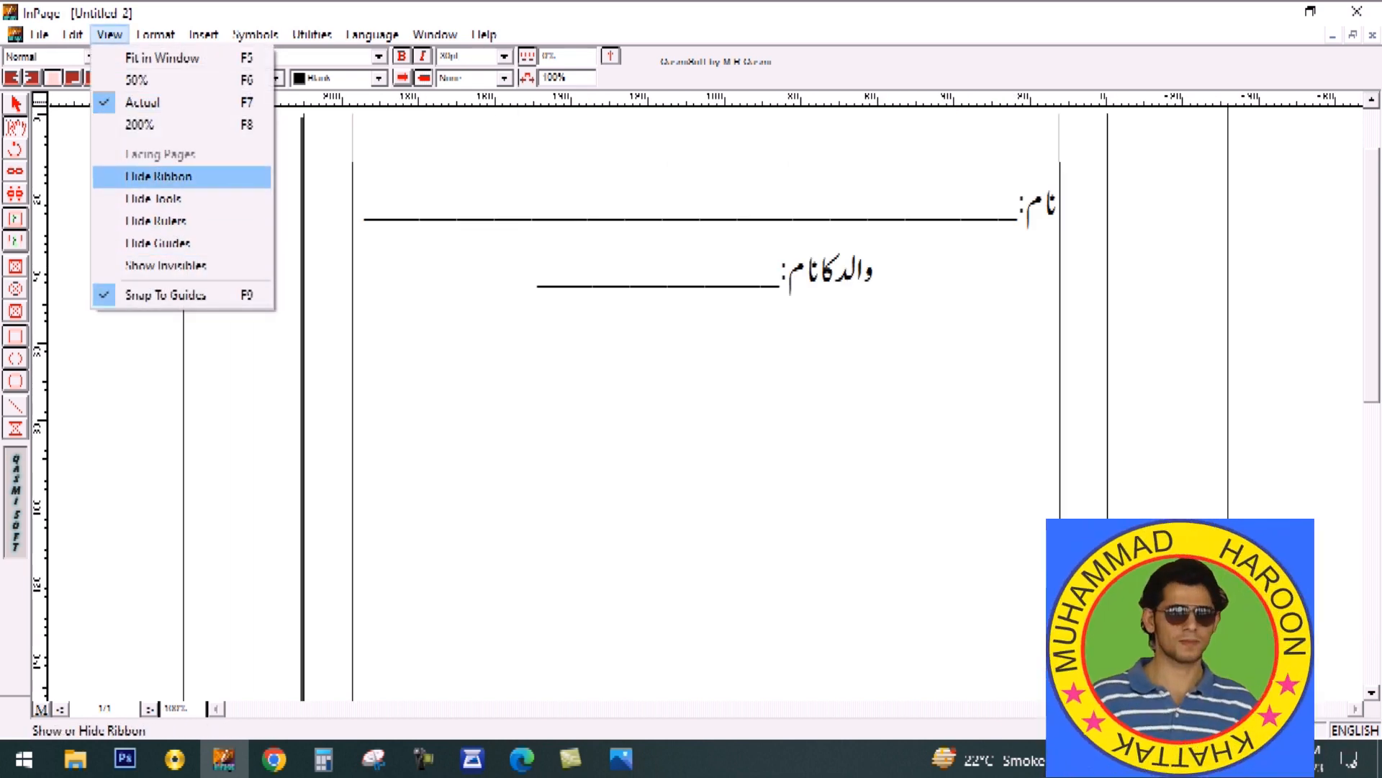
pyautogui.press('Down')
pyautogui.press('Down')
pyautogui.press('Down')
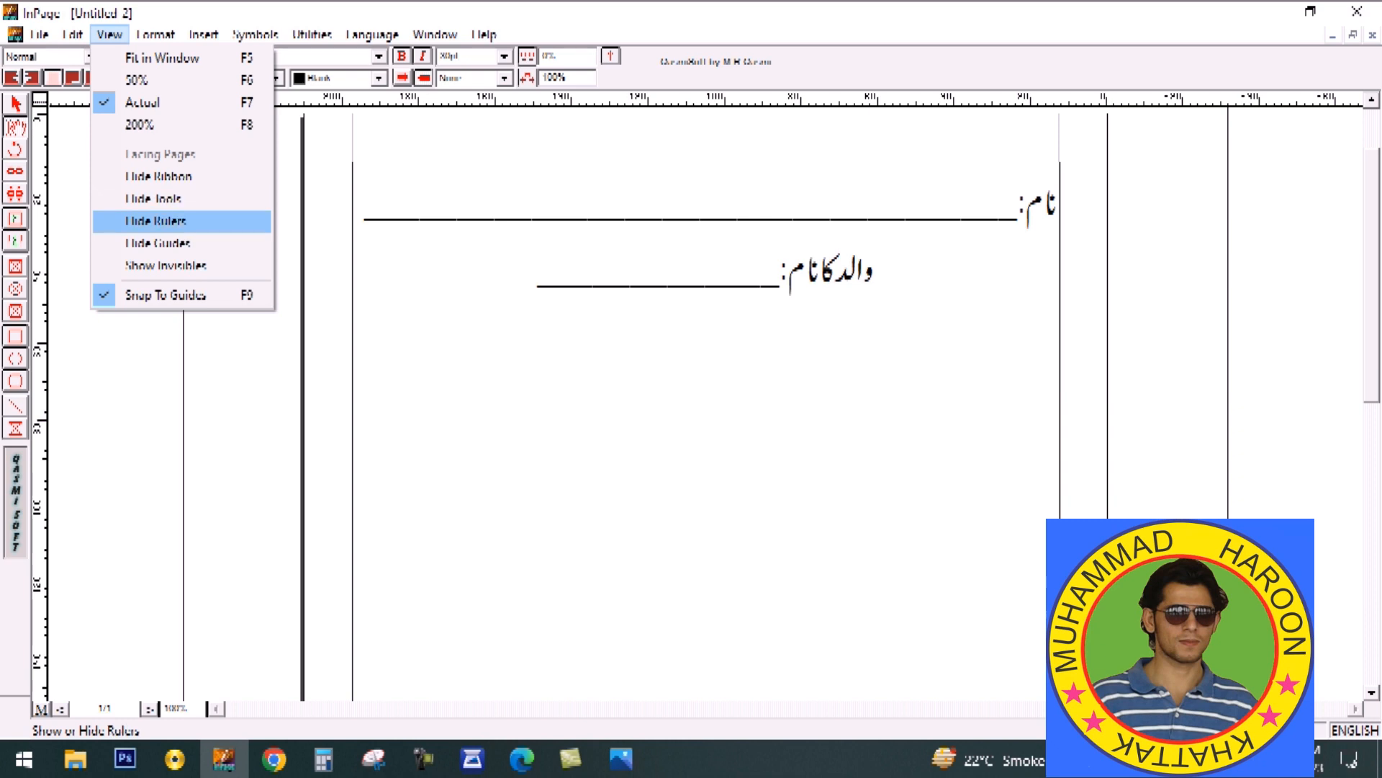
pyautogui.press('Up')
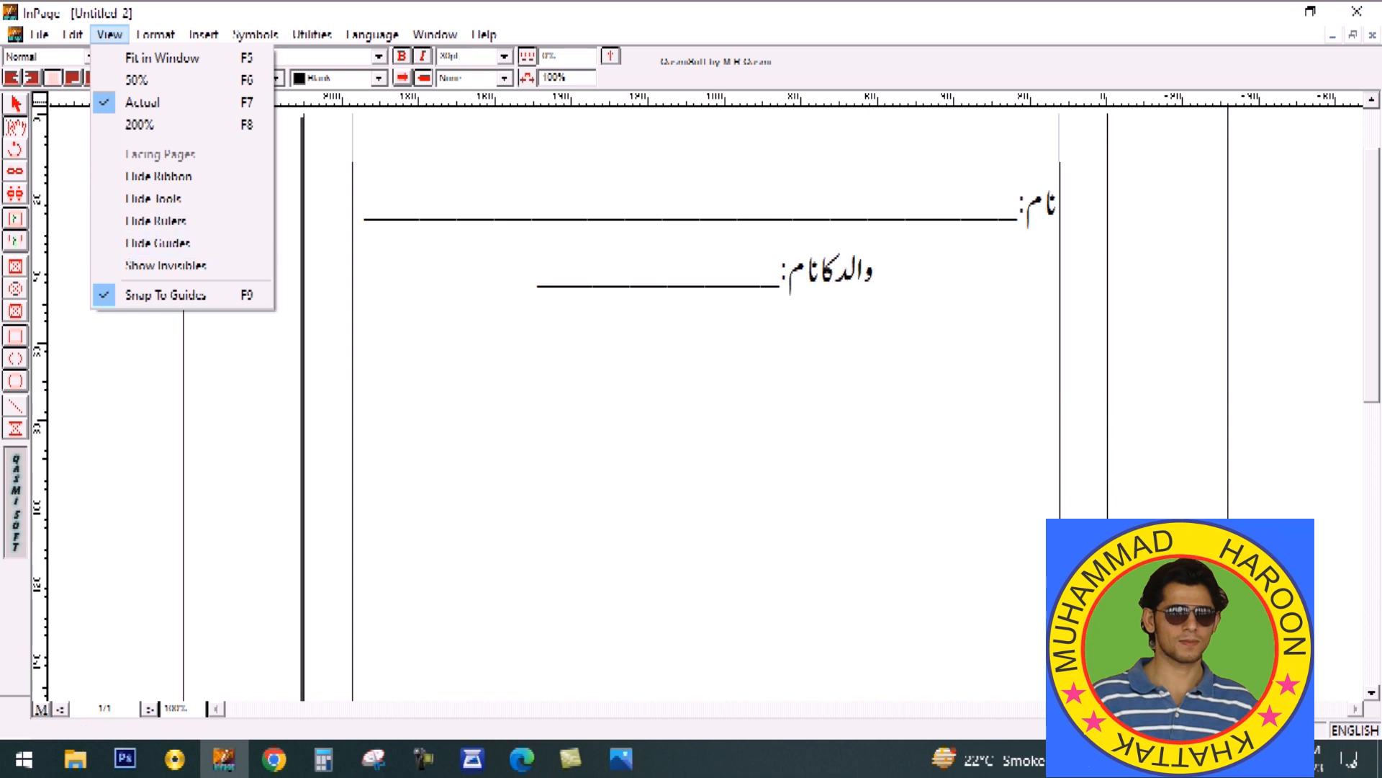
pyautogui.press('Up')
pyautogui.press('Up')
pyautogui.press('Return')
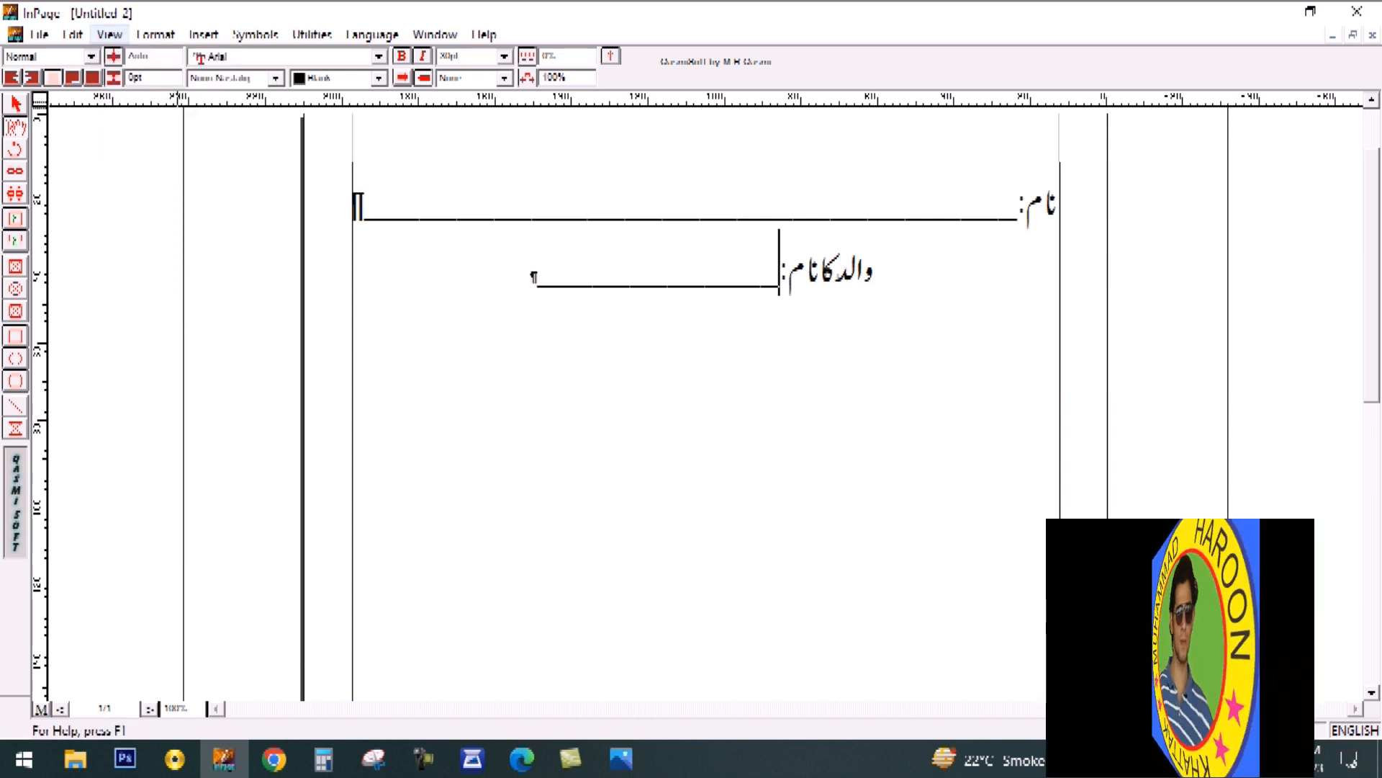
# Hide the page guides from the View menu.
pyautogui.hotkey('alt', 'v')
pyautogui.press('Down')
pyautogui.press('Down')
pyautogui.press('Down')
pyautogui.press('Down')
pyautogui.press('Down')
pyautogui.press('Down')
pyautogui.press('Down')
pyautogui.press('Return')
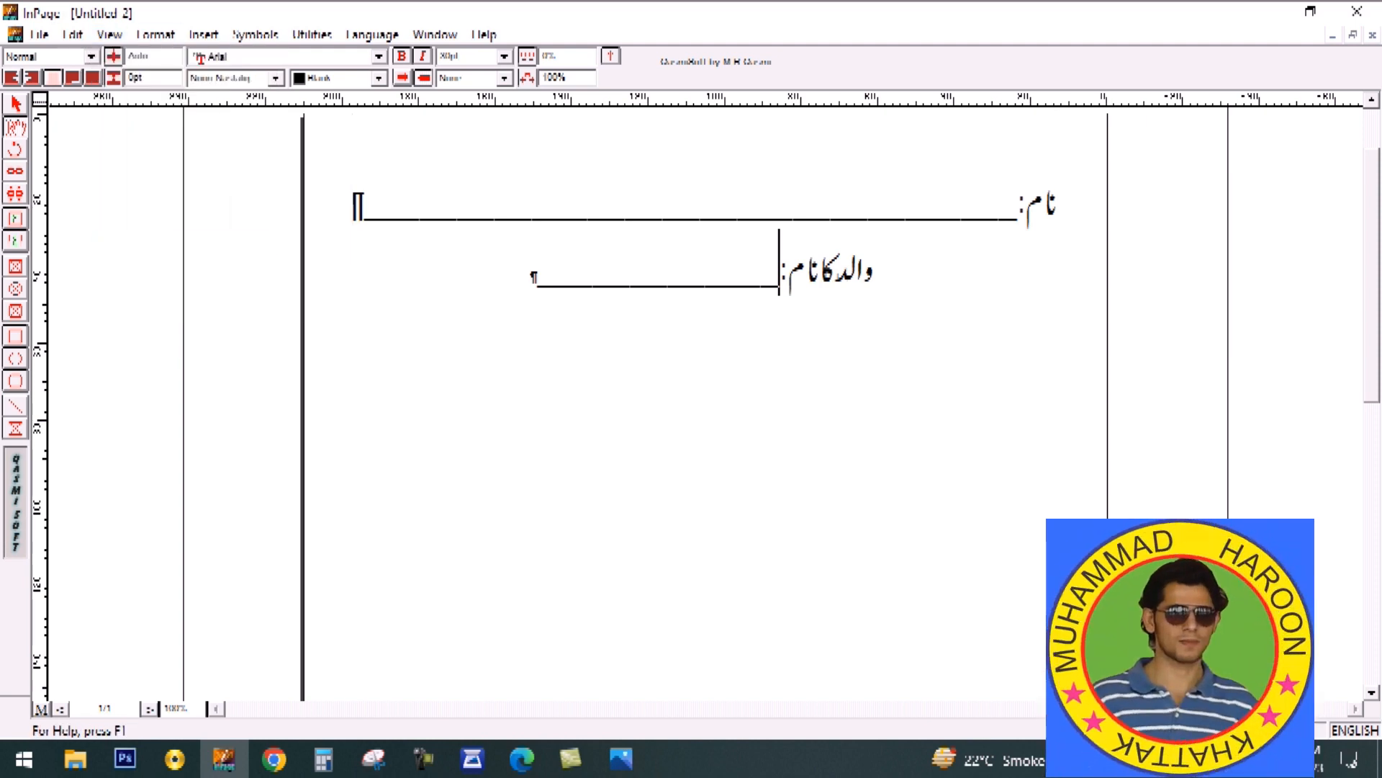
pyautogui.hotkey('alt', 'v')
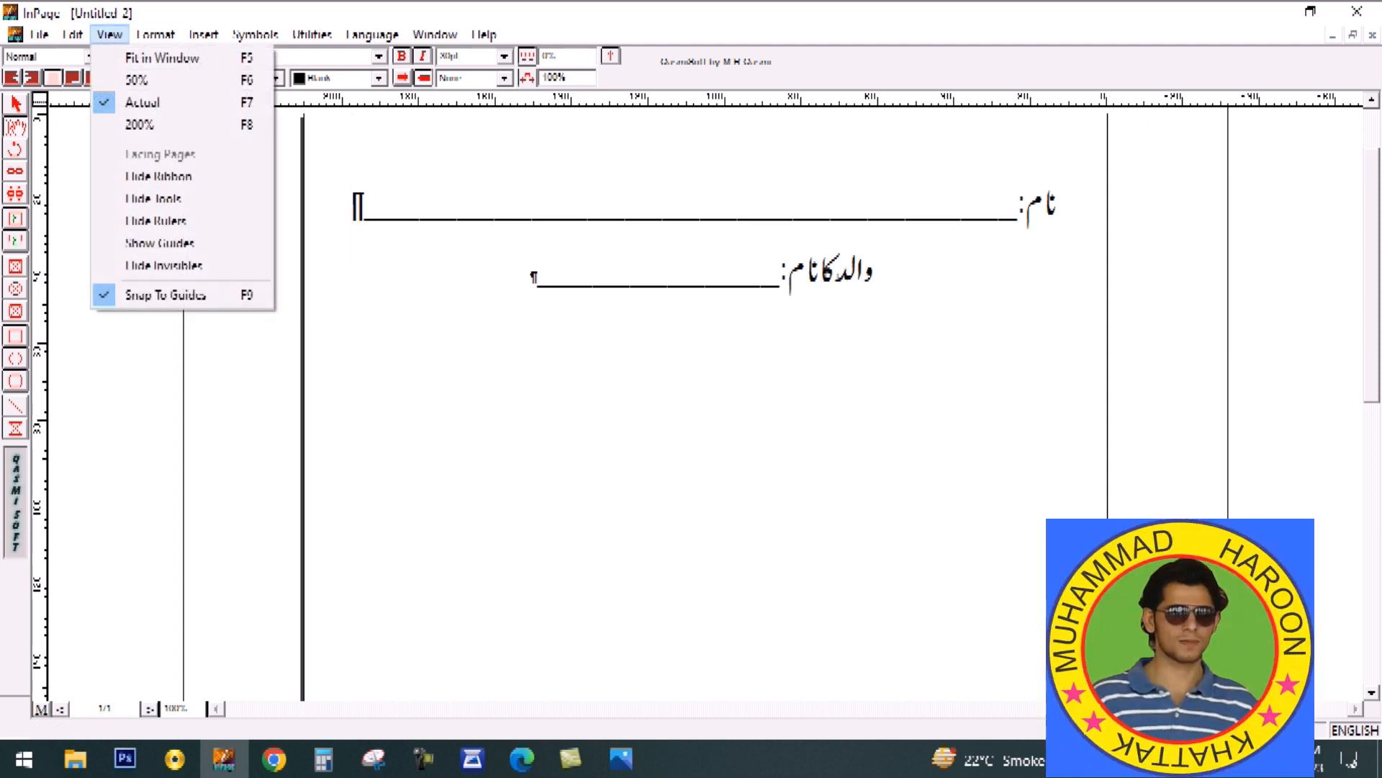
pyautogui.press('Right')
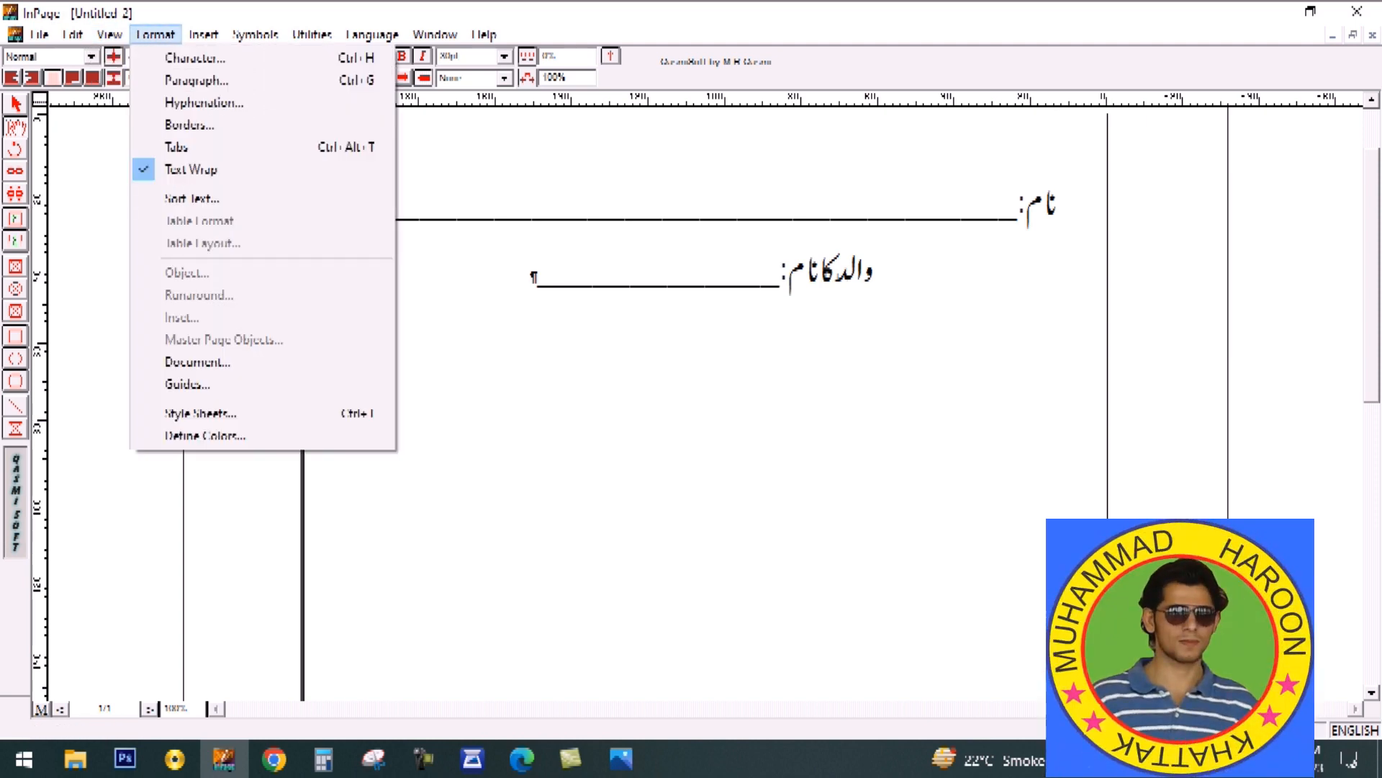
pyautogui.press('Down')
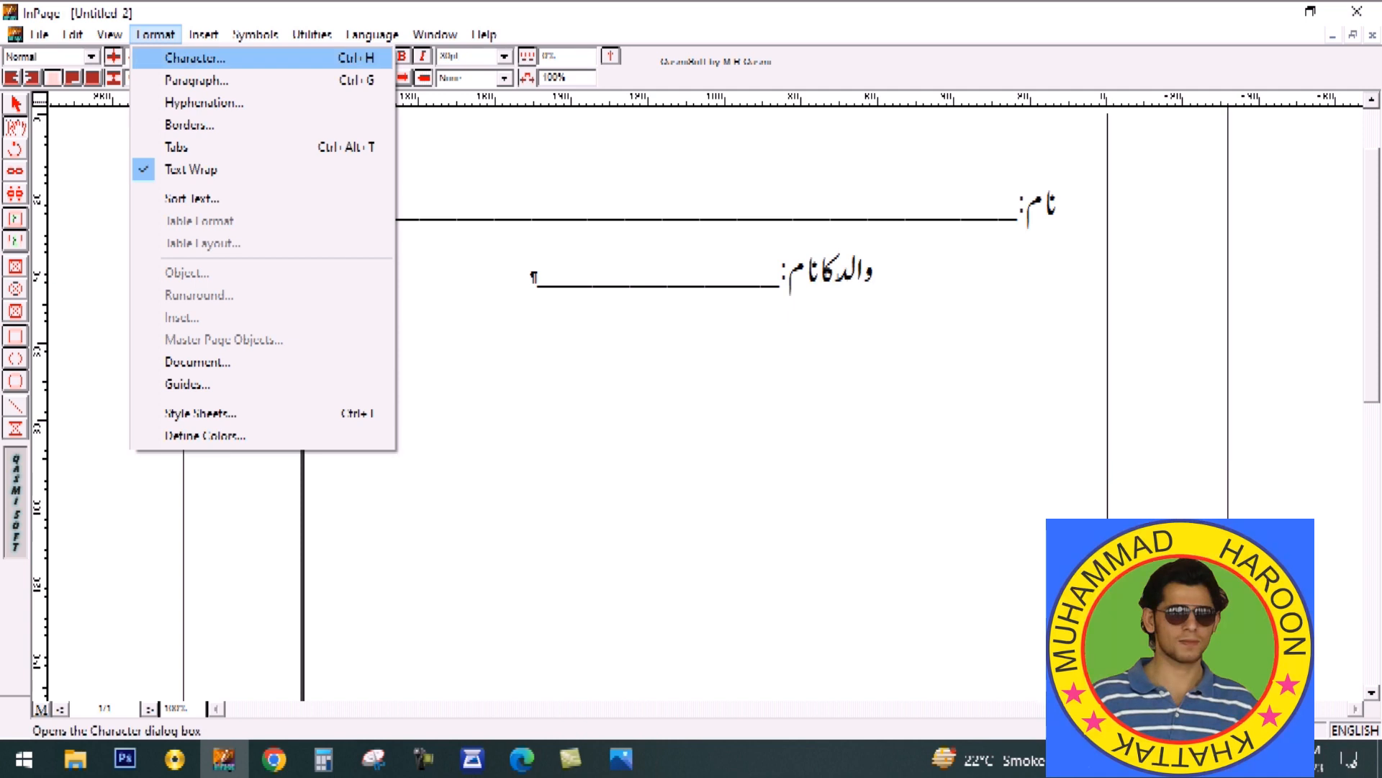
pyautogui.press('Down')
pyautogui.press('Down')
pyautogui.press('Down')
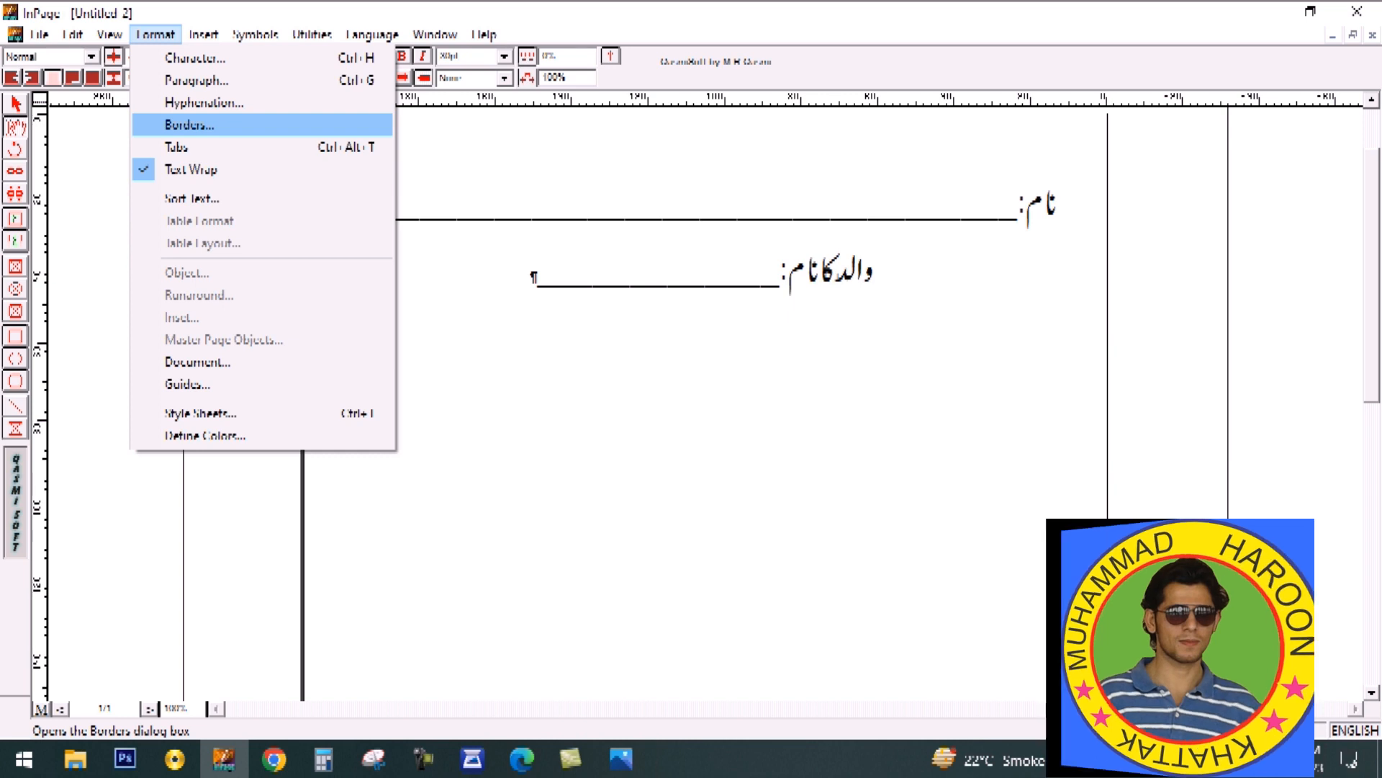
pyautogui.press('Down')
pyautogui.press('Down')
pyautogui.press('Down')
pyautogui.press('Down')
pyautogui.press('Down')
pyautogui.press('Down')
pyautogui.press('Down')
pyautogui.press('Down')
pyautogui.press('Down')
pyautogui.press('Down')
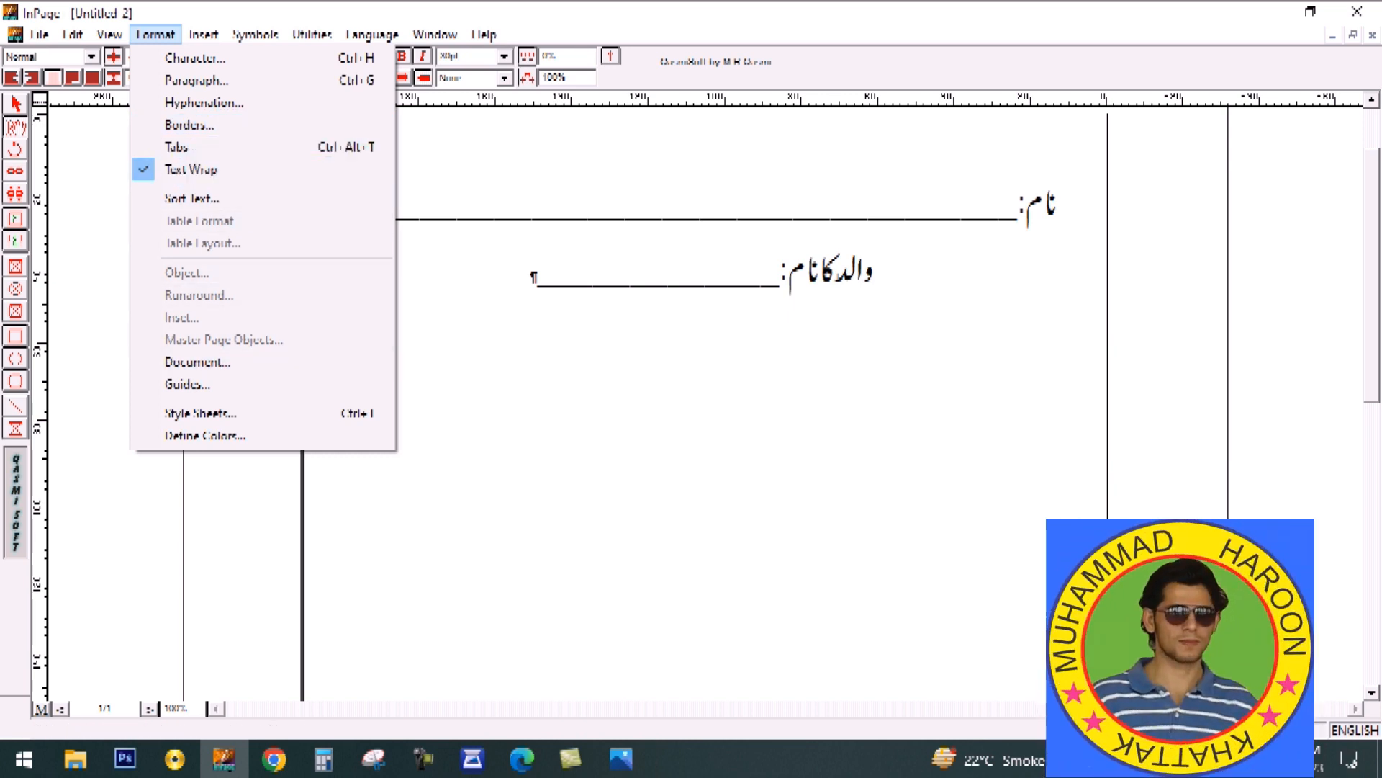
pyautogui.press('Escape')
pyautogui.press('Escape')
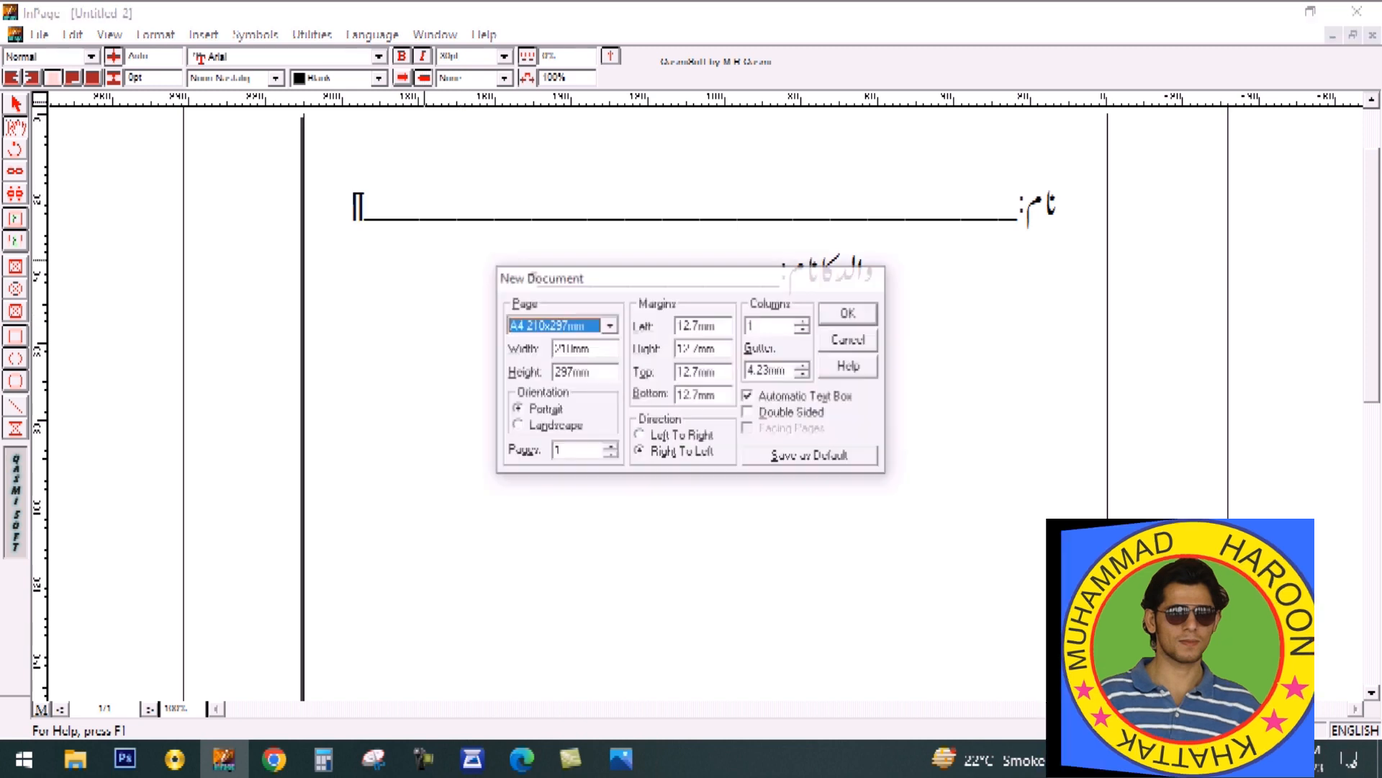
pyautogui.hotkey('ctrl', 'n')
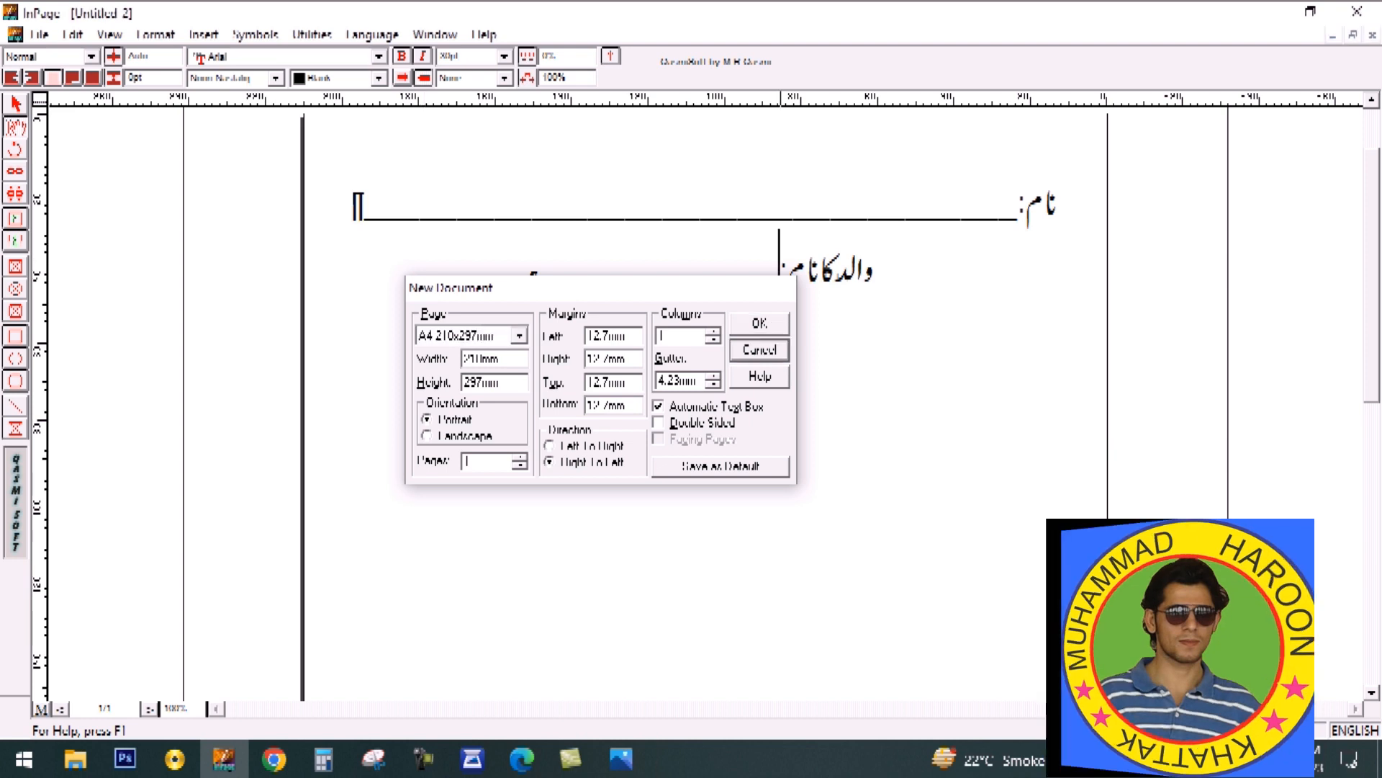
pyautogui.press('Escape')
pyautogui.click(155, 34)
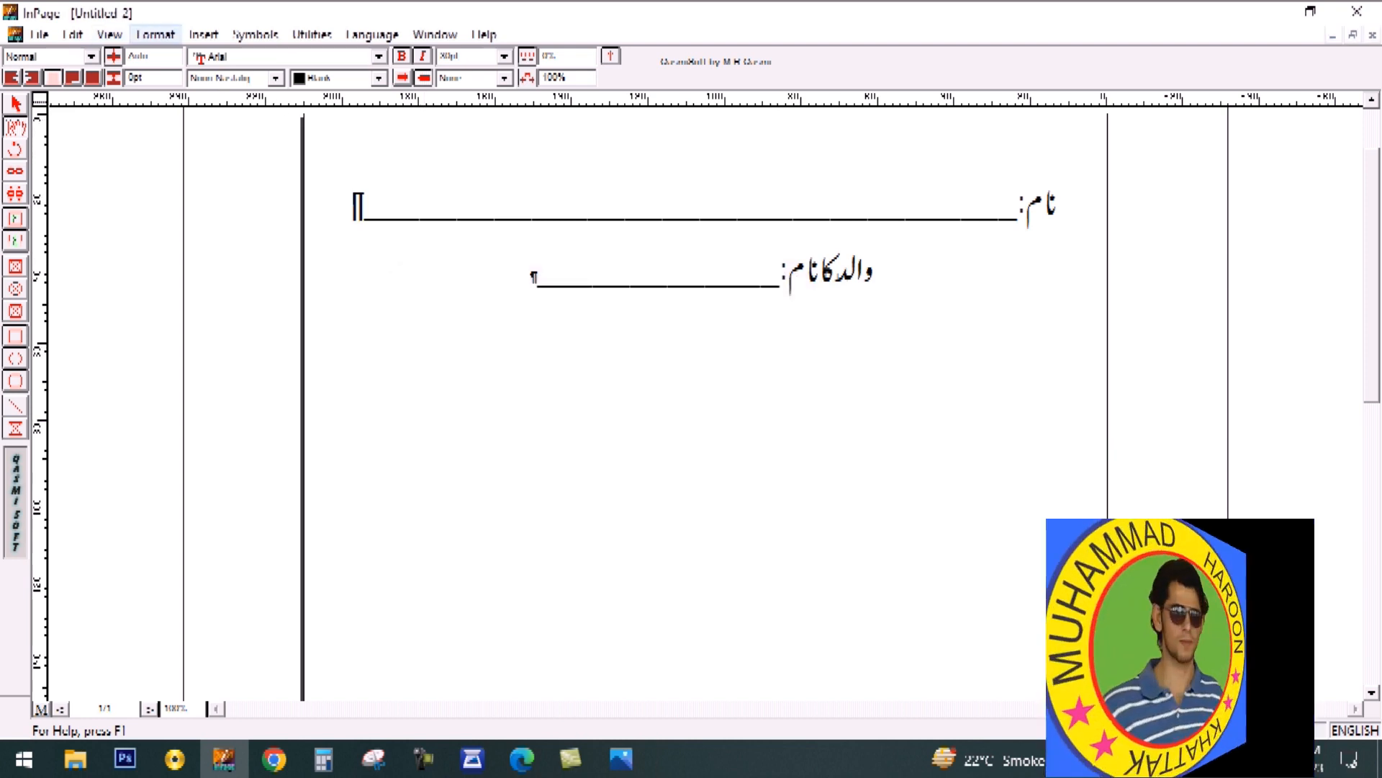
# Switch the document's page setup to landscape orientation.
pyautogui.press('Return')
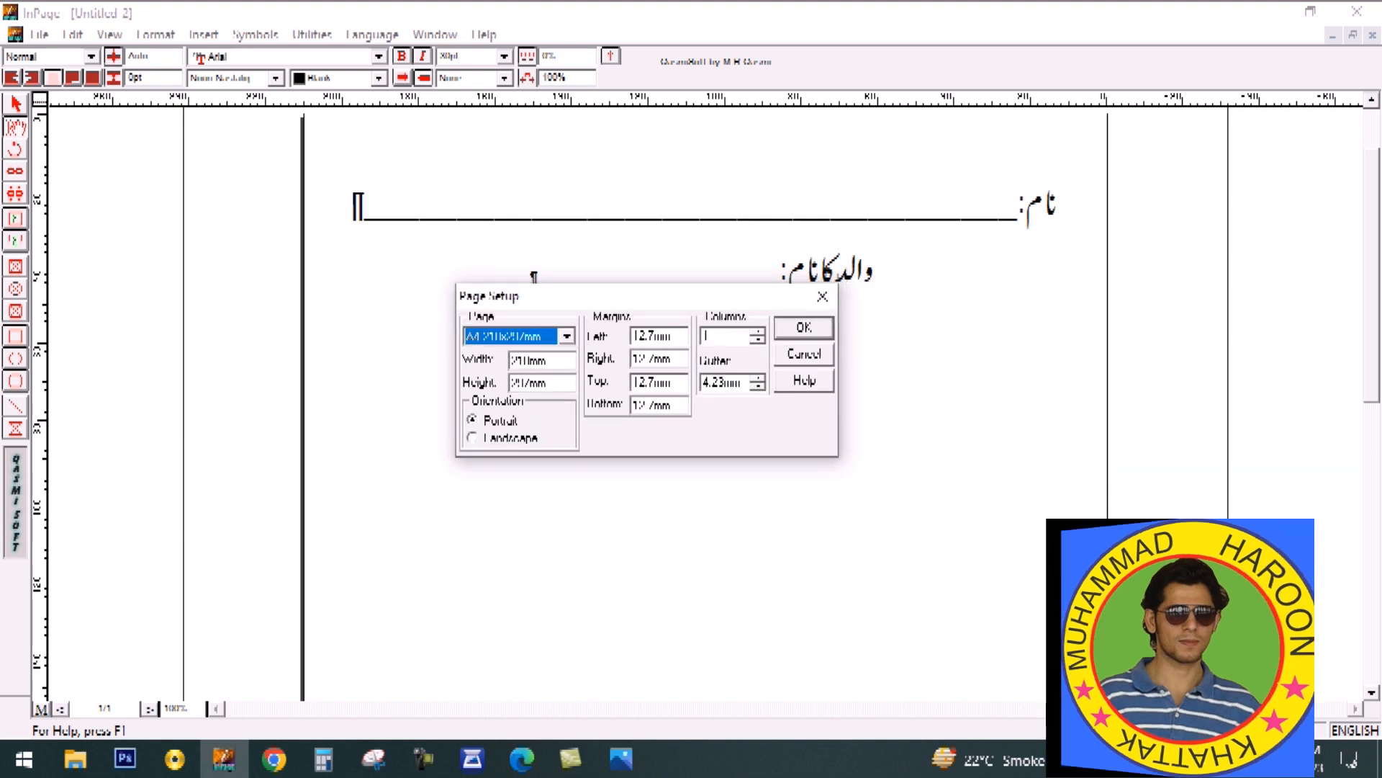
pyautogui.hotkey('alt', 'l')
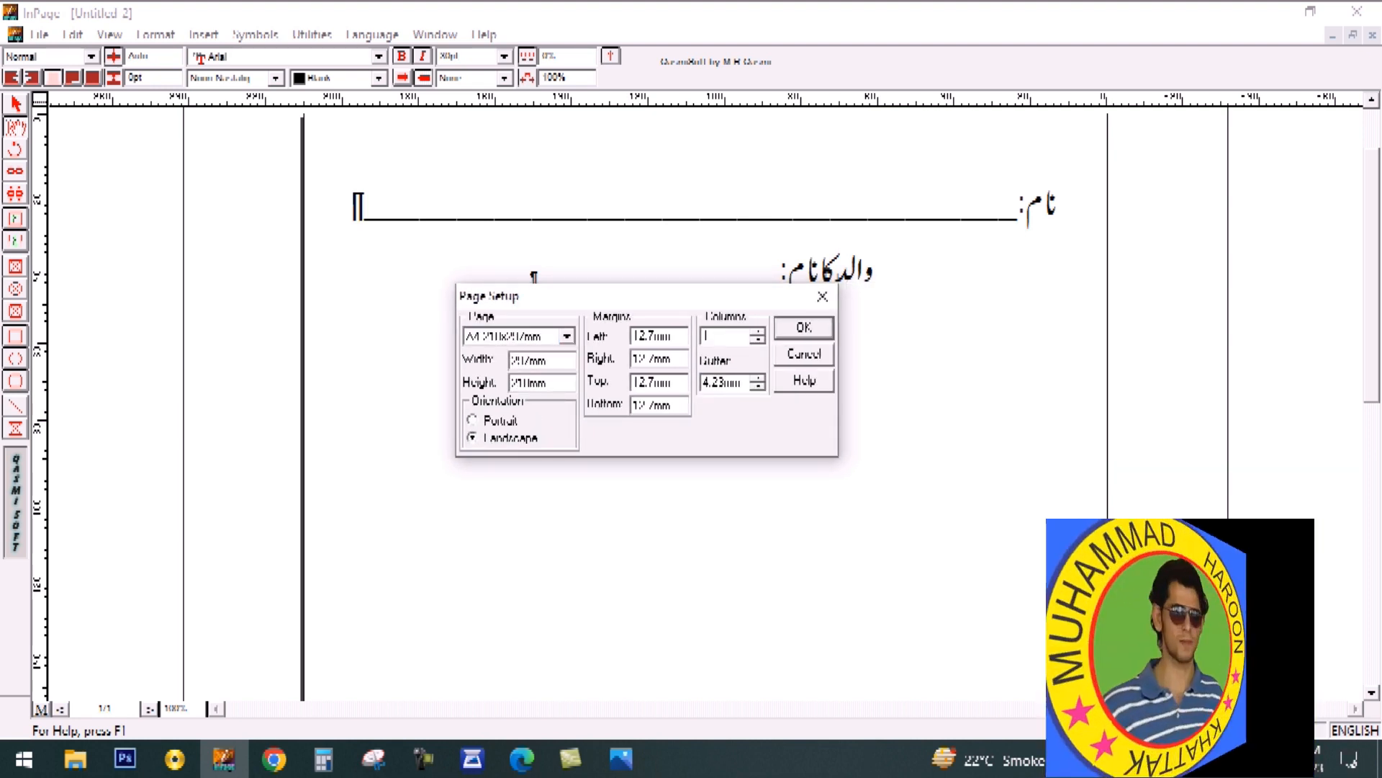
pyautogui.press('Return')
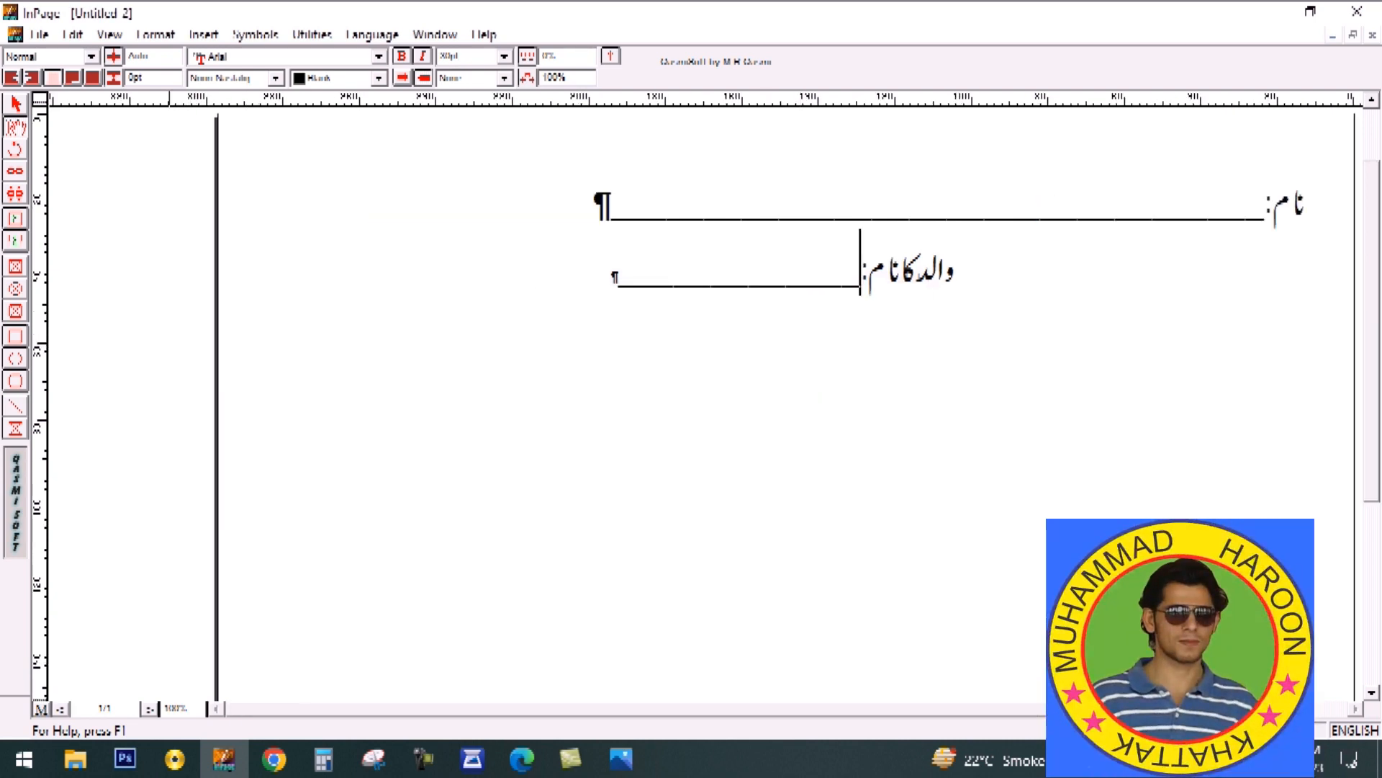
# Set the page magnification to 70% so the whole page fits in view.
pyautogui.moveTo(173, 709); pyautogui.dragTo(189, 709)
pyautogui.write('70')
pyautogui.press('Return')
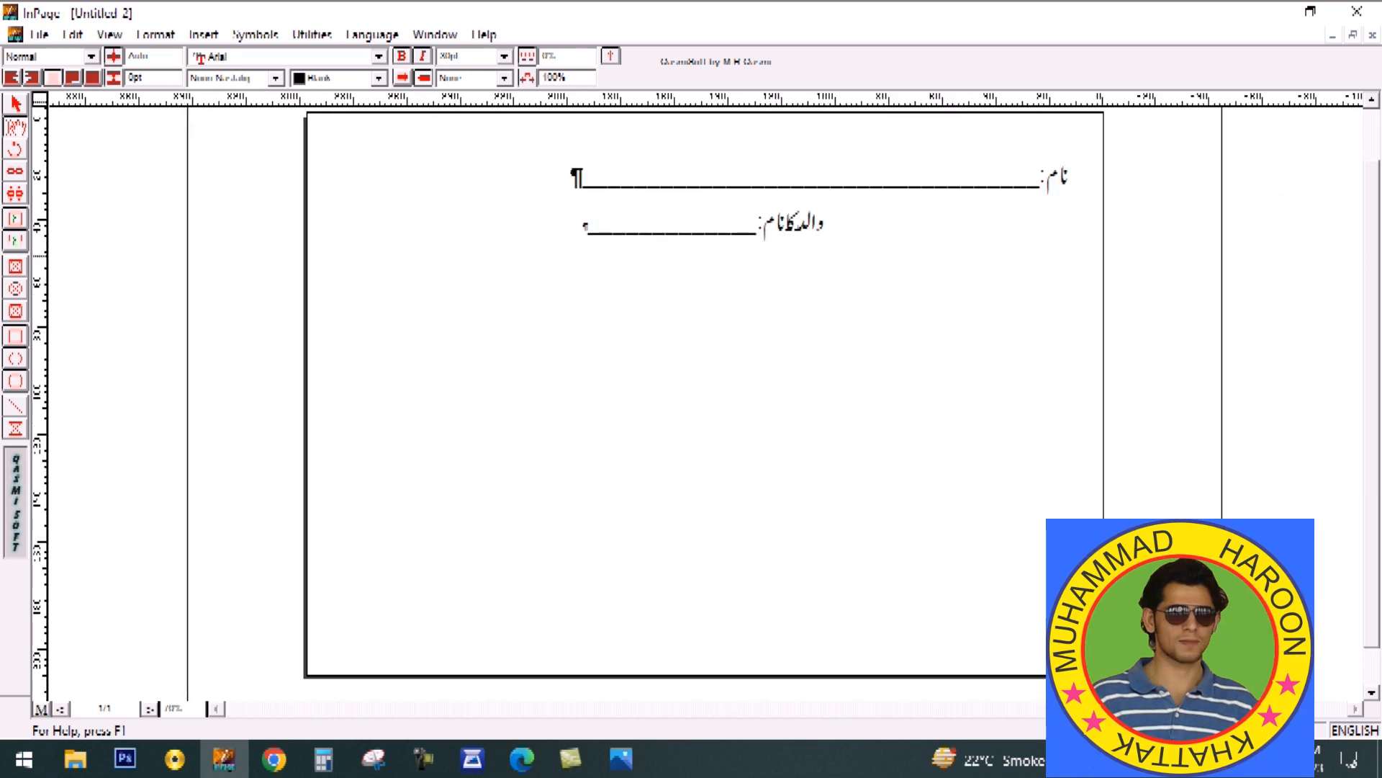
pyautogui.hotkey('alt', 'i')
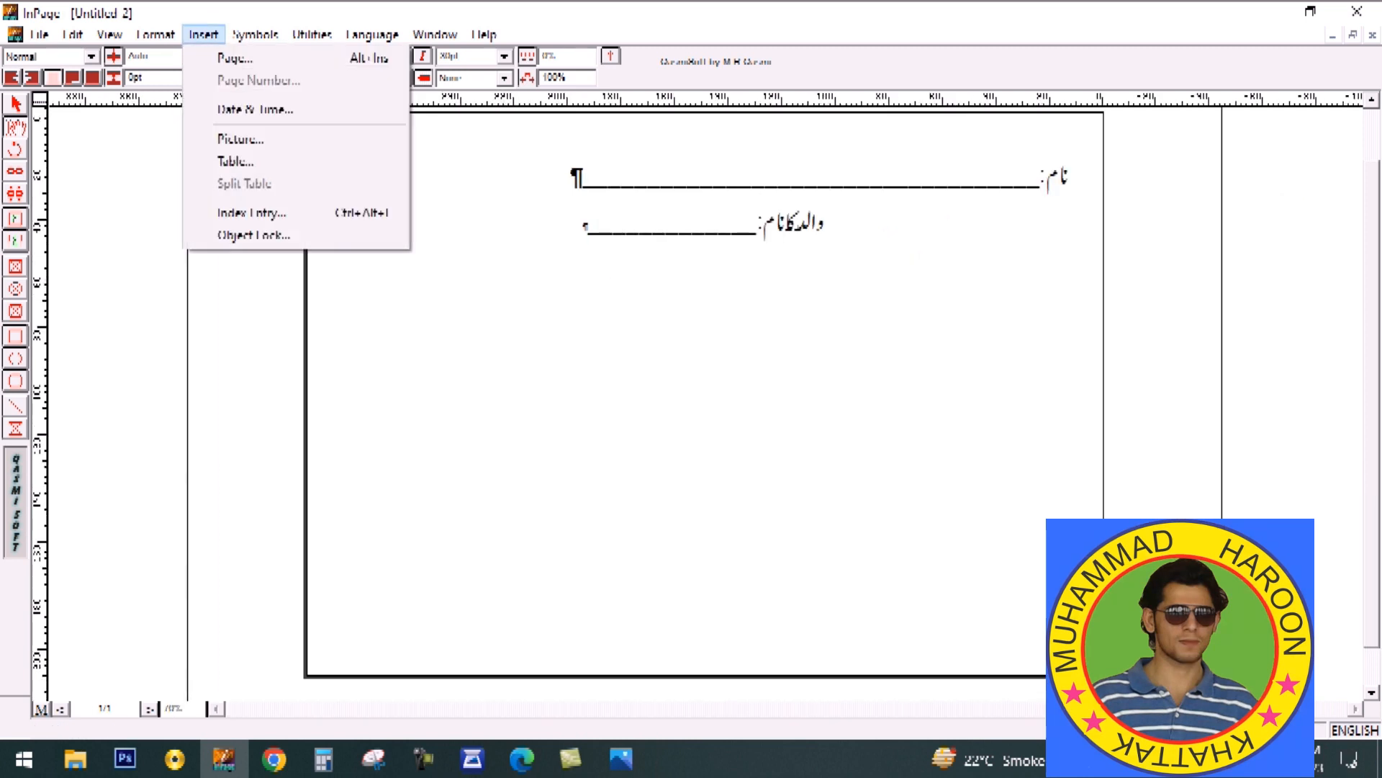
# Attempt Insert Date & Time and dismiss the unsupported-operation error.
pyautogui.press('Right')
pyautogui.press('Left')
pyautogui.press('Down')
pyautogui.press('Down')
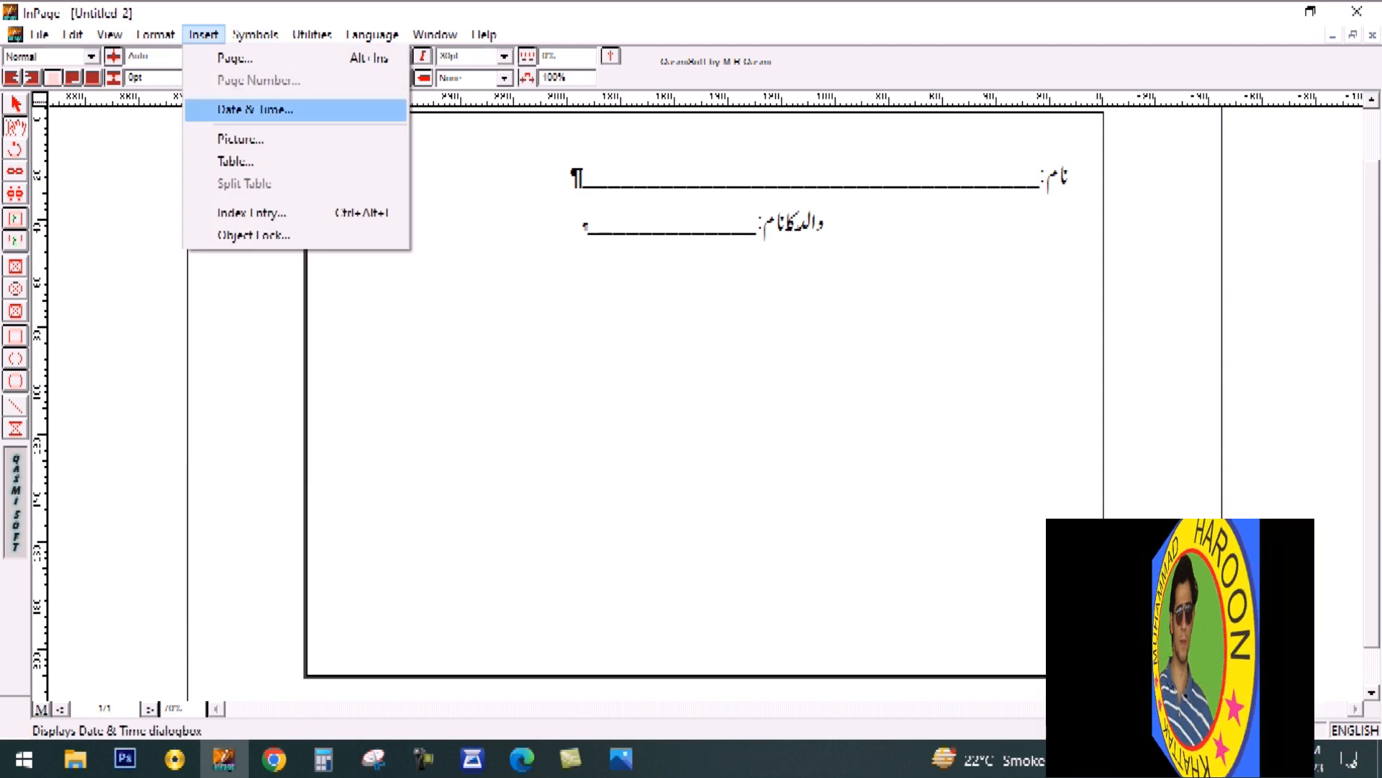
pyautogui.press('Return')
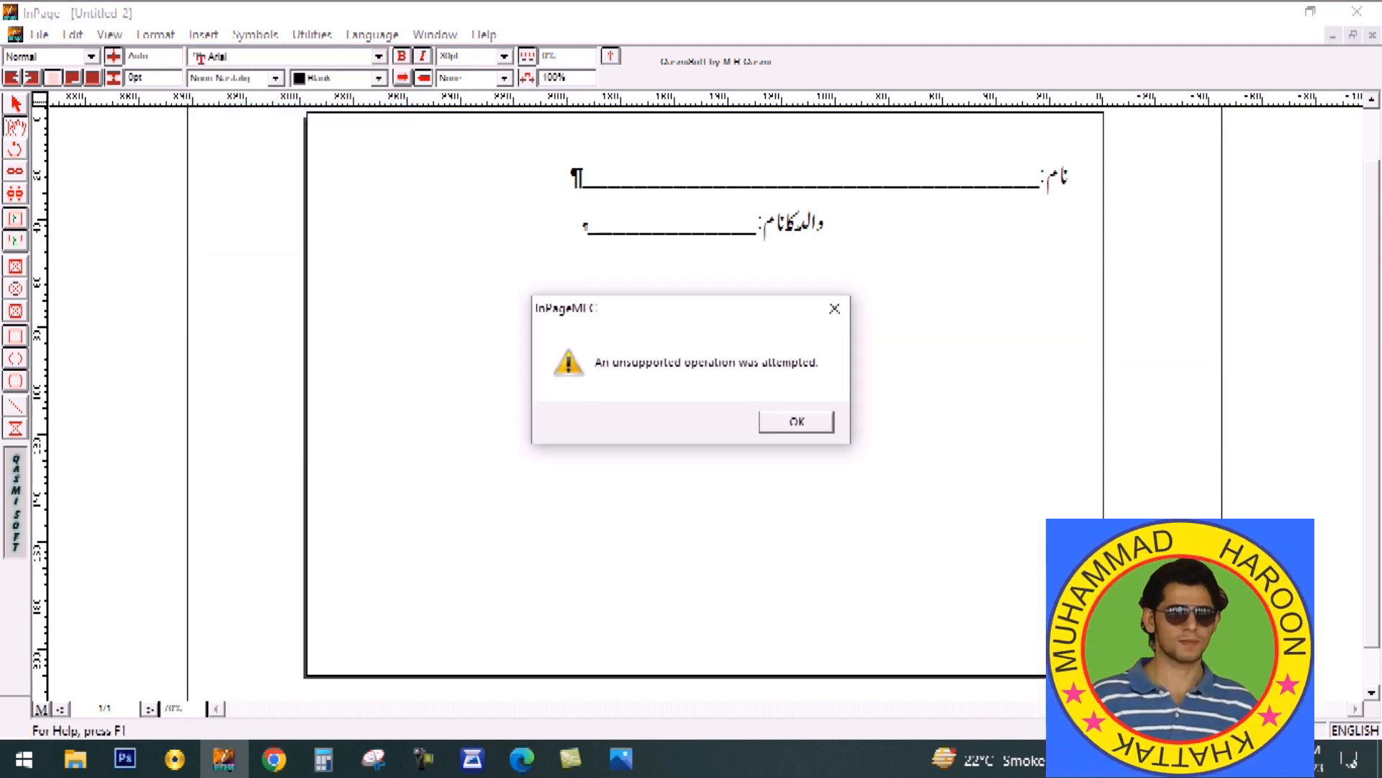
pyautogui.press('Return')
# Open the Insert Table settings, cancel them, and add an empty line below والدکانام:.
pyautogui.press('alt')
pyautogui.press('Right')
pyautogui.press('Down')
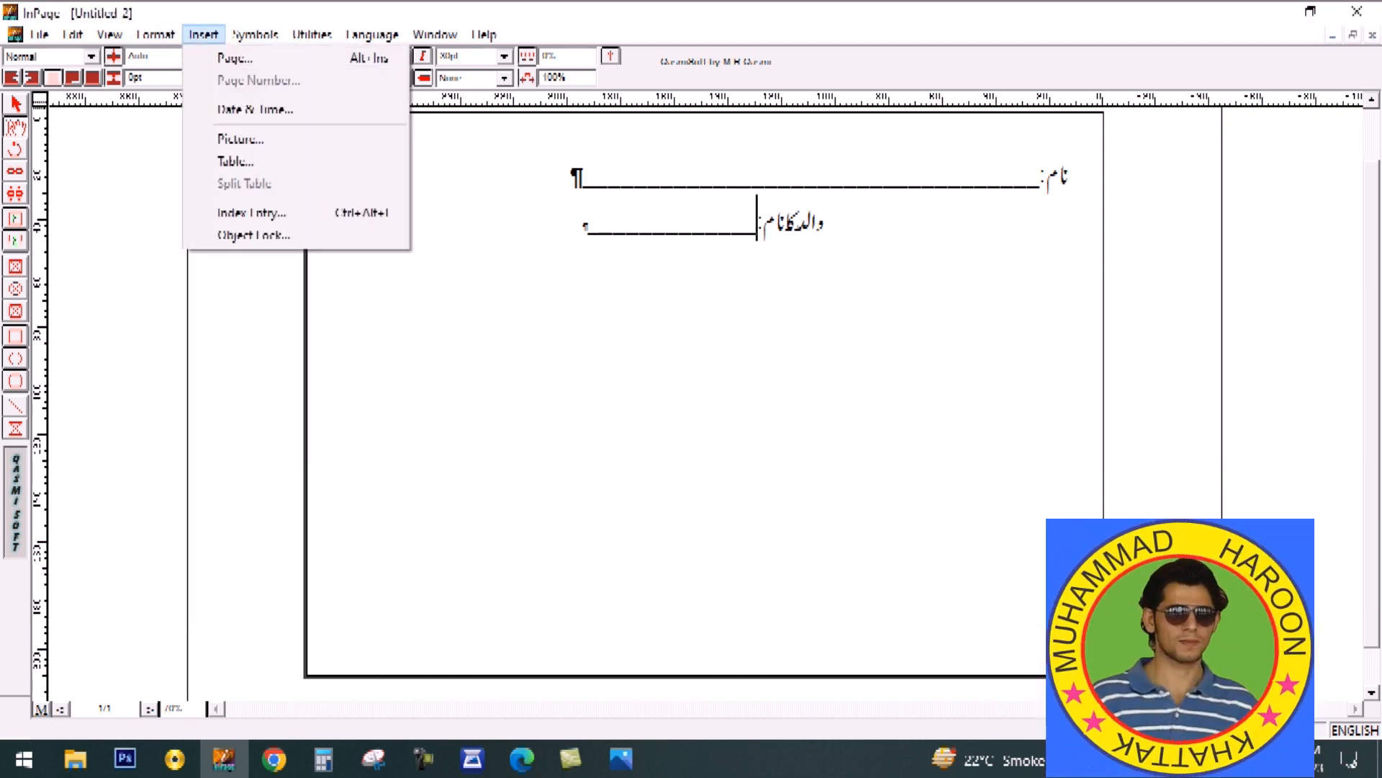
pyautogui.press('Down')
pyautogui.press('Down')
pyautogui.press('Down')
pyautogui.press('Down')
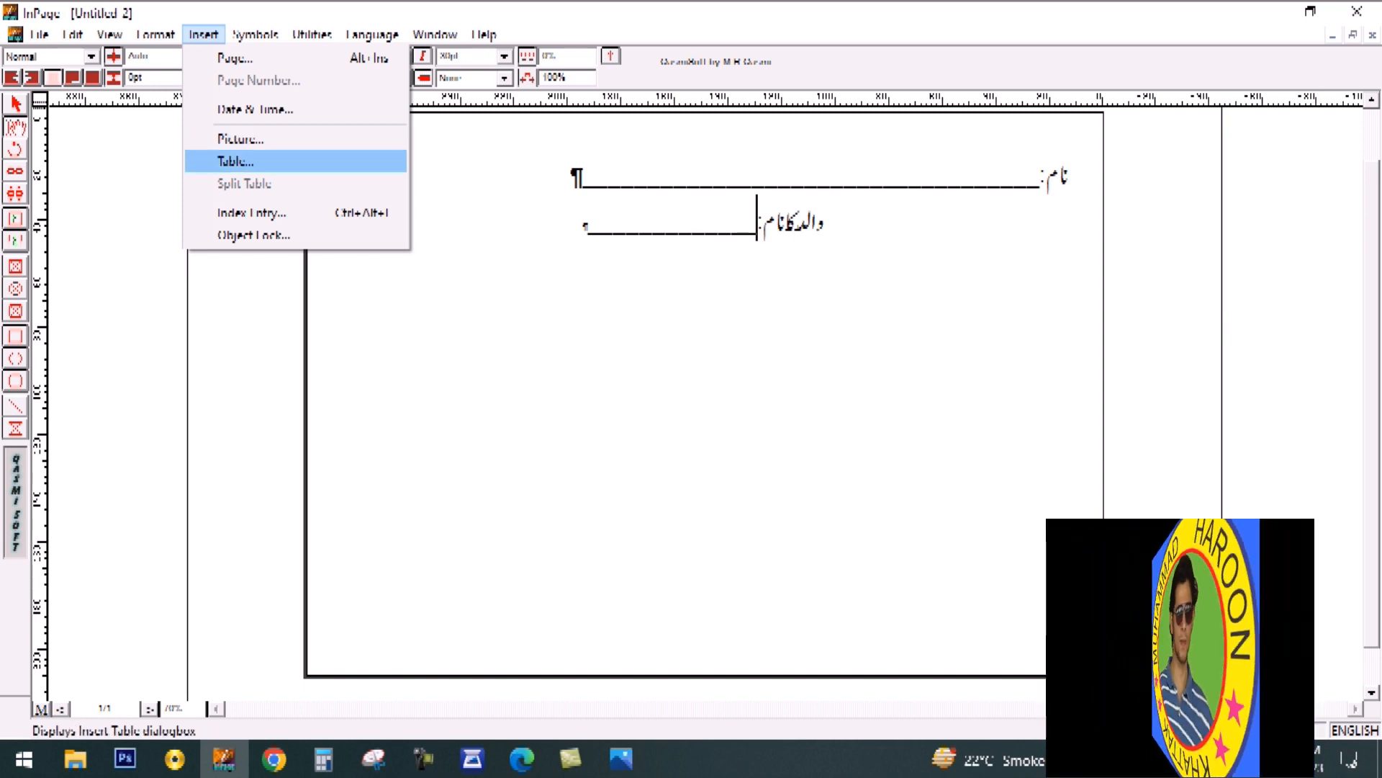
pyautogui.press('Return')
pyautogui.click(783, 327)
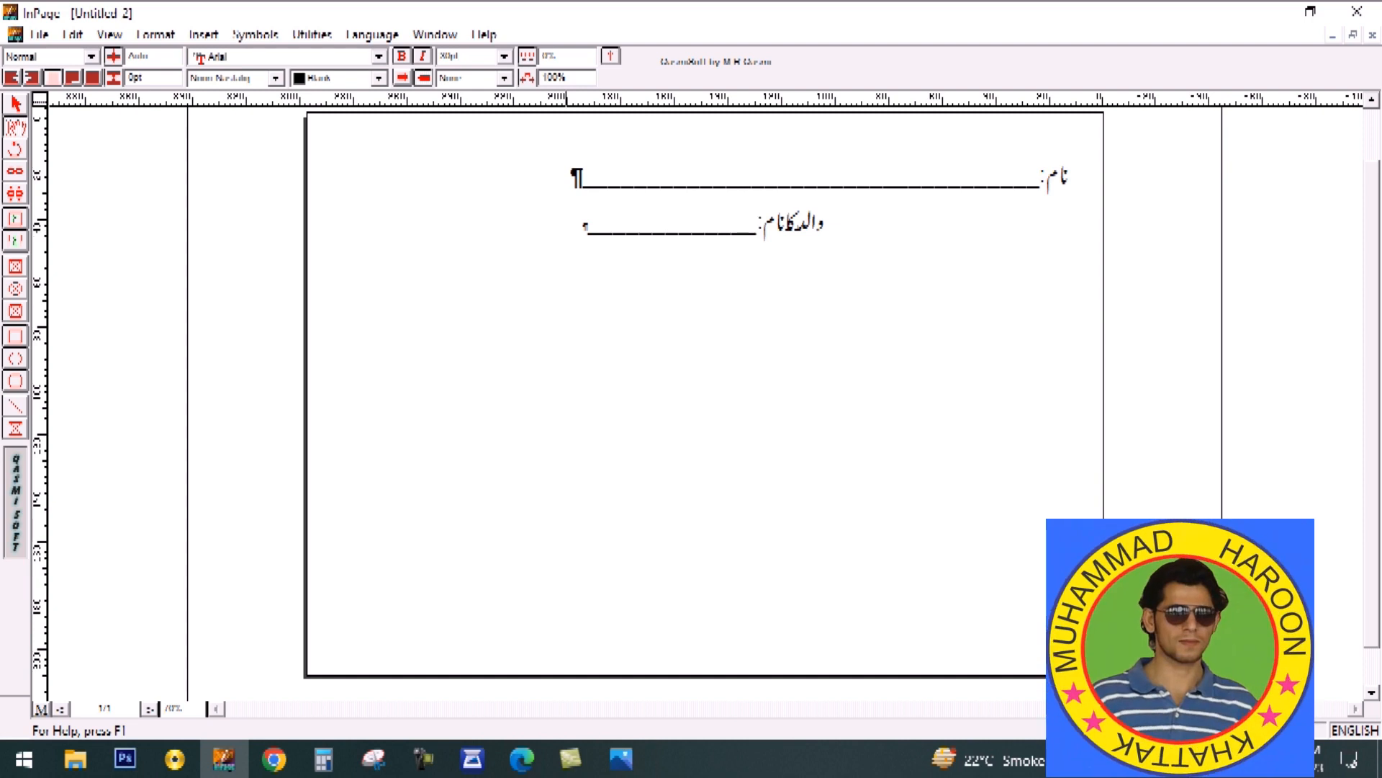
pyautogui.press('Return')
pyautogui.press('Return')
# Create new document Untitled 3 and insert a 4-row, 2-column table.
pyautogui.hotkey('ctrl', 'n')
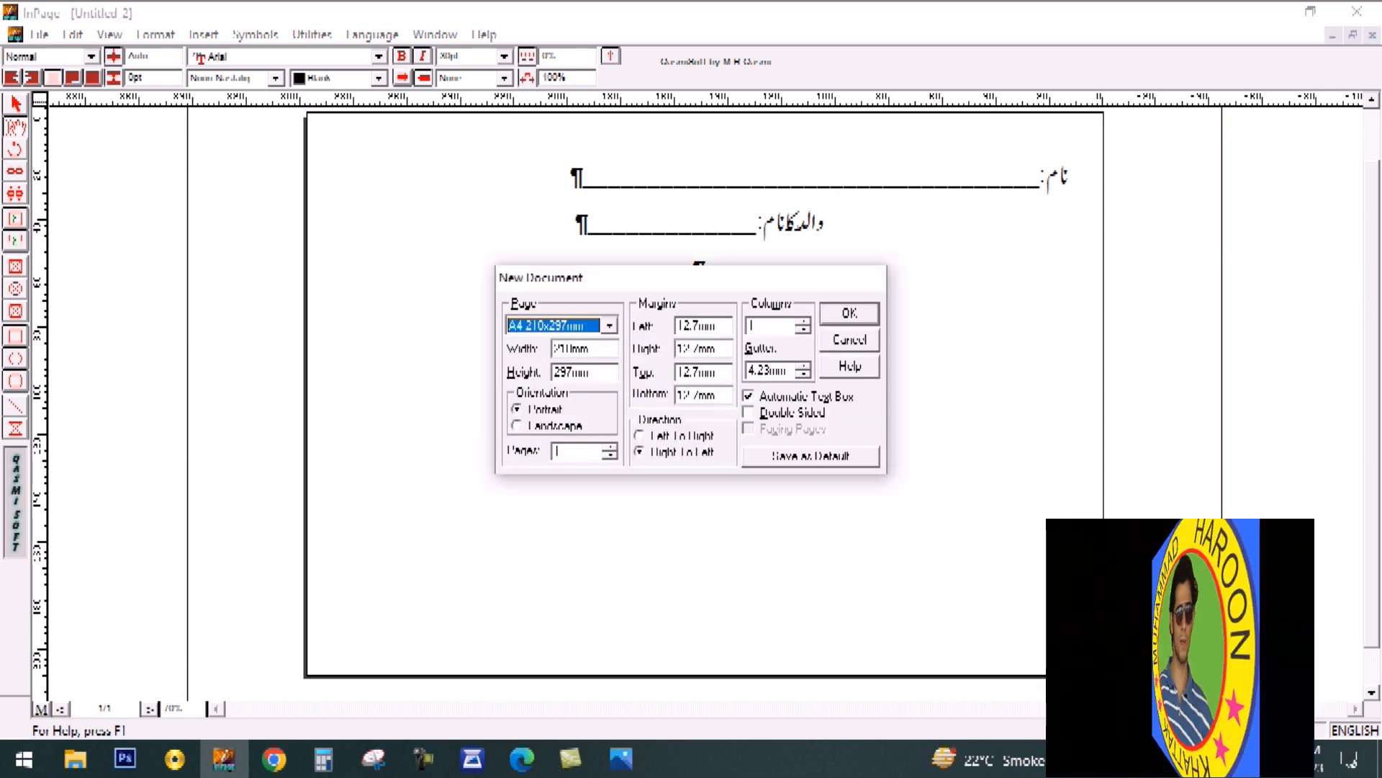
pyautogui.press('Return')
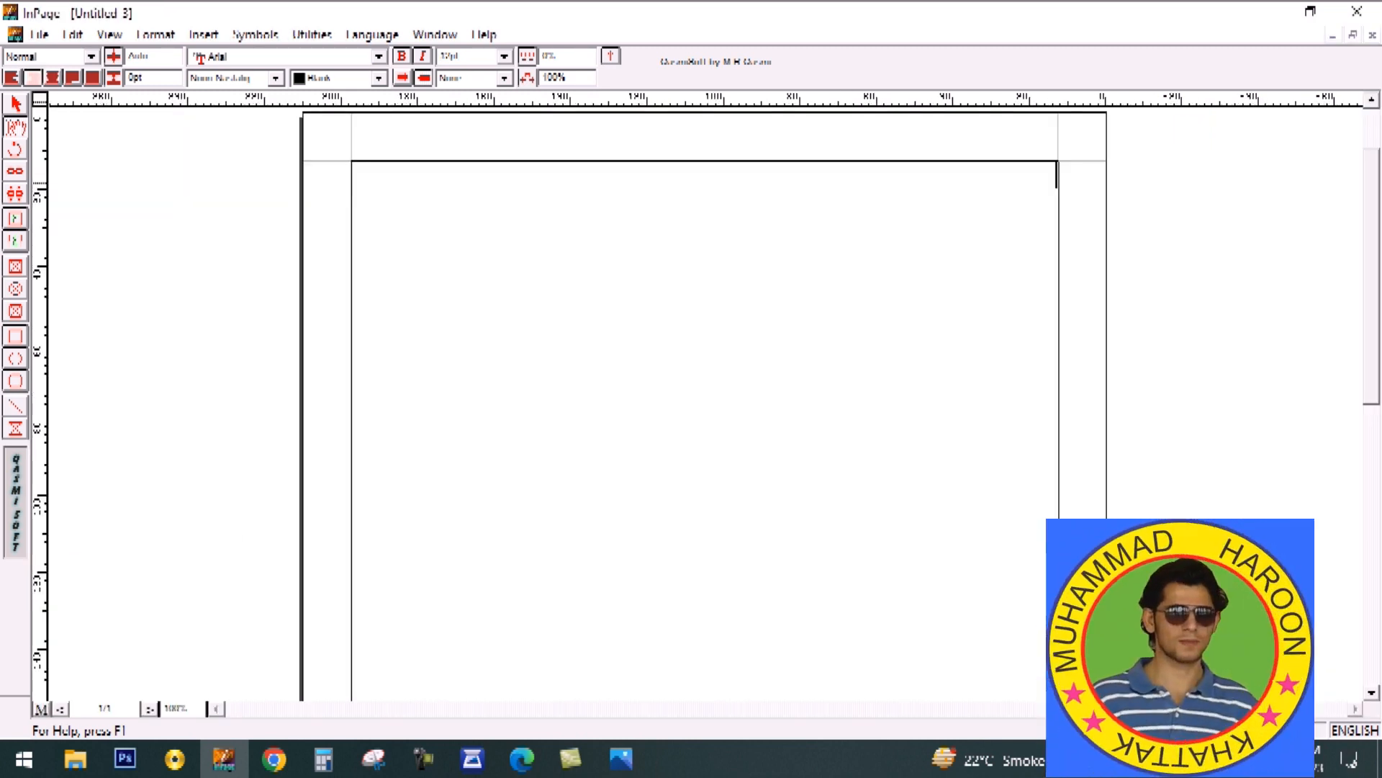
pyautogui.hotkey('alt', 'i')
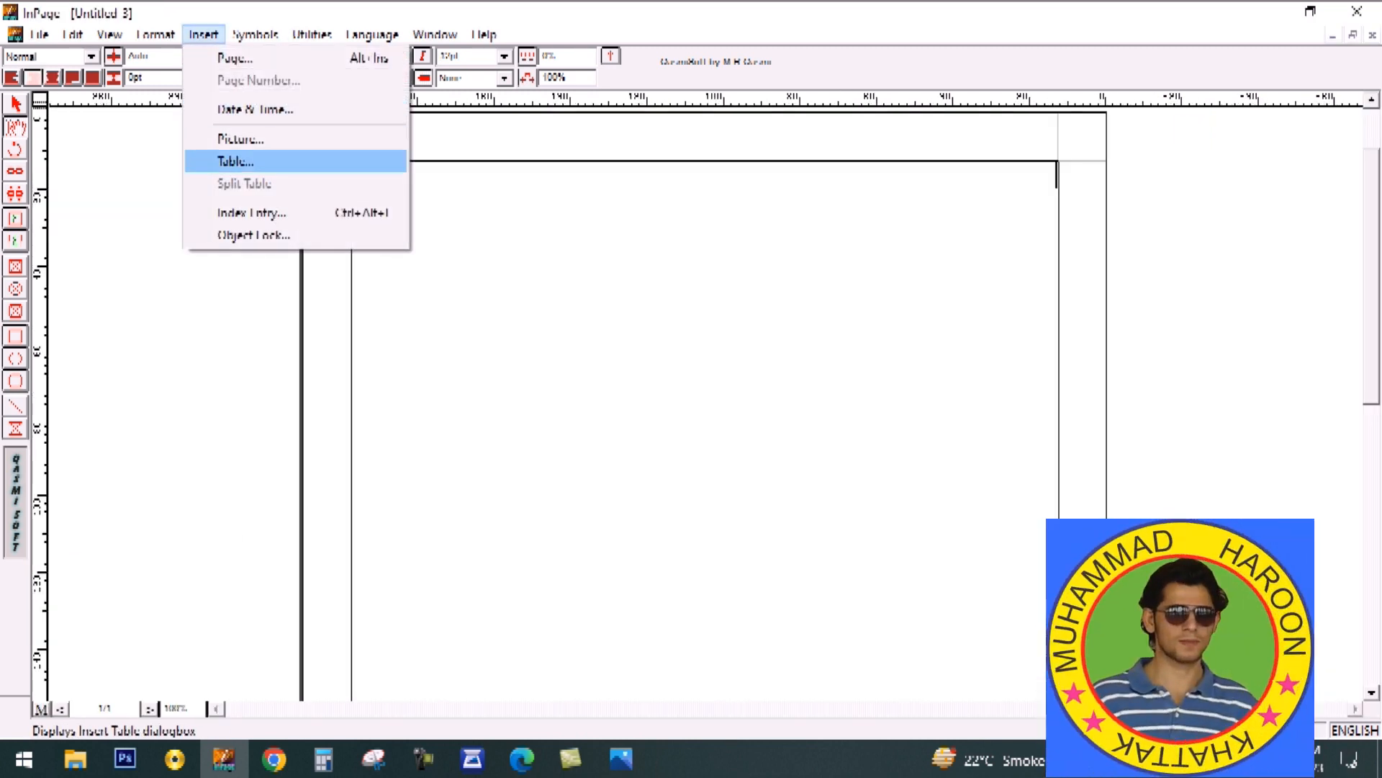
pyautogui.press('Return')
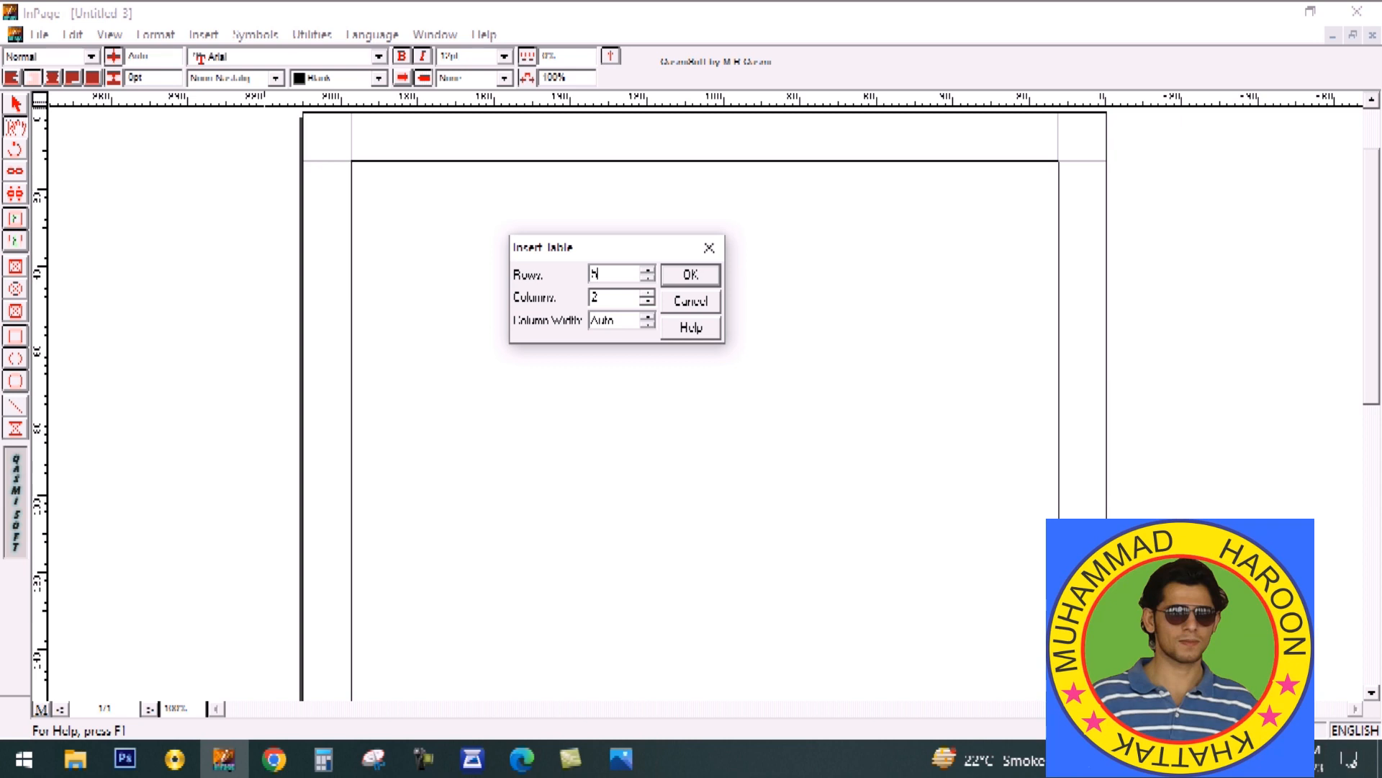
pyautogui.press('Return')
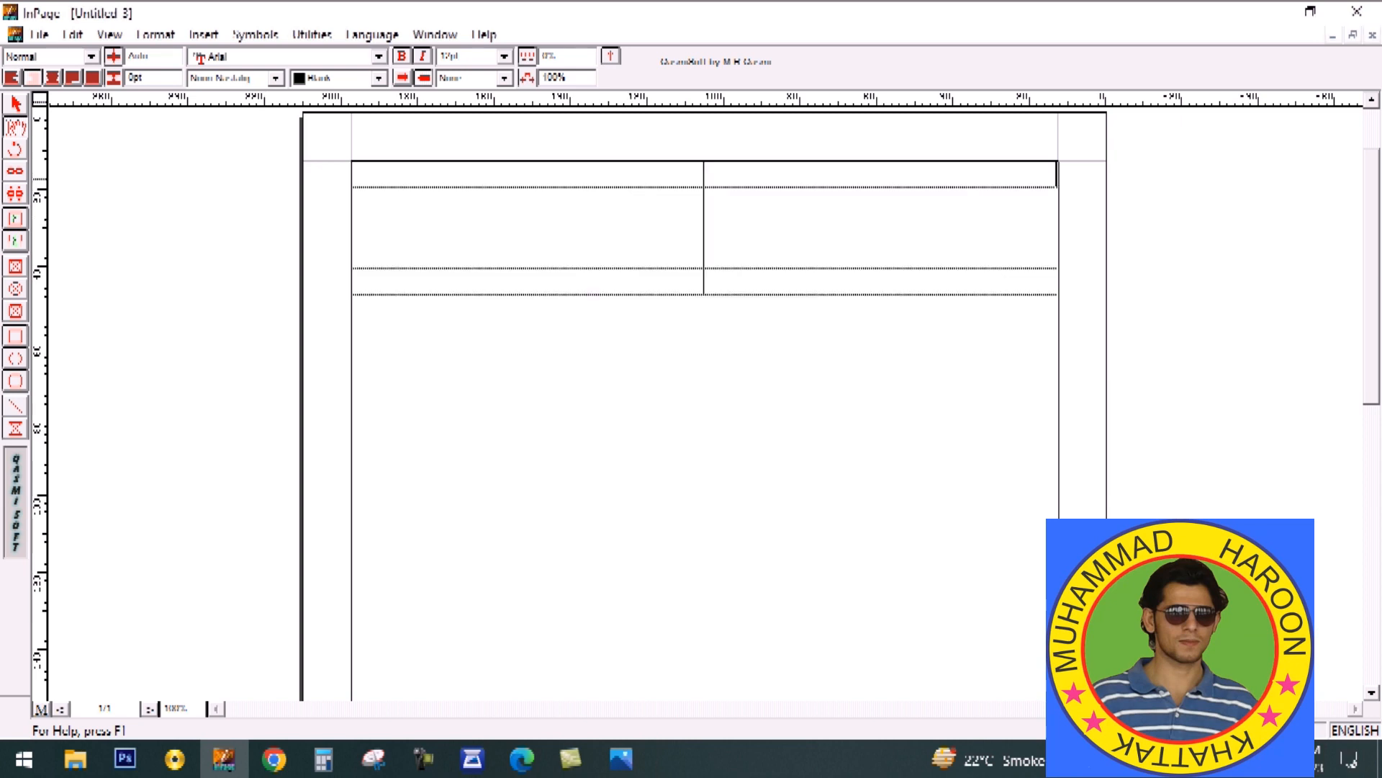
# In the top-right cell, erase the mistyped text, switch the keyboard to Urdu, and type ل.
pyautogui.moveTo(504, 177); pyautogui.dragTo(864, 284)
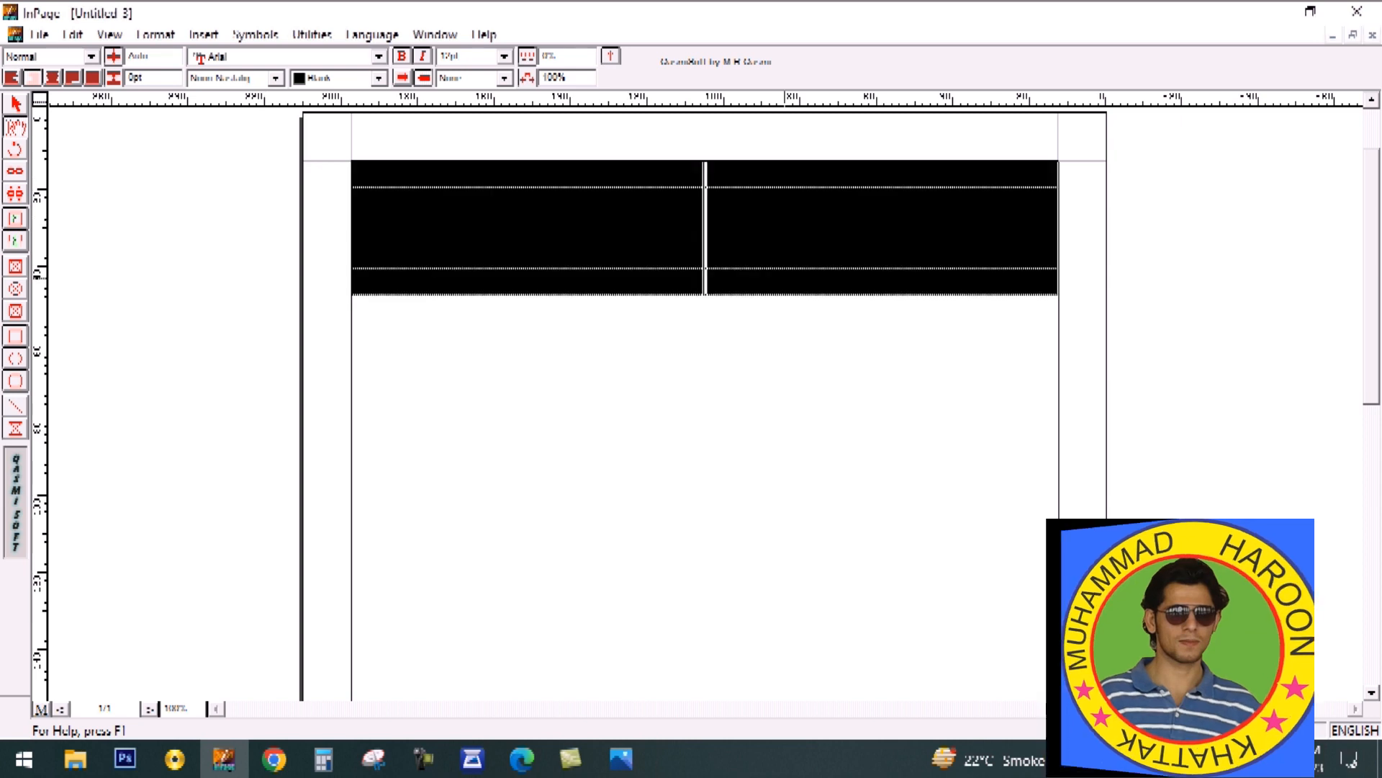
pyautogui.click(720, 335)
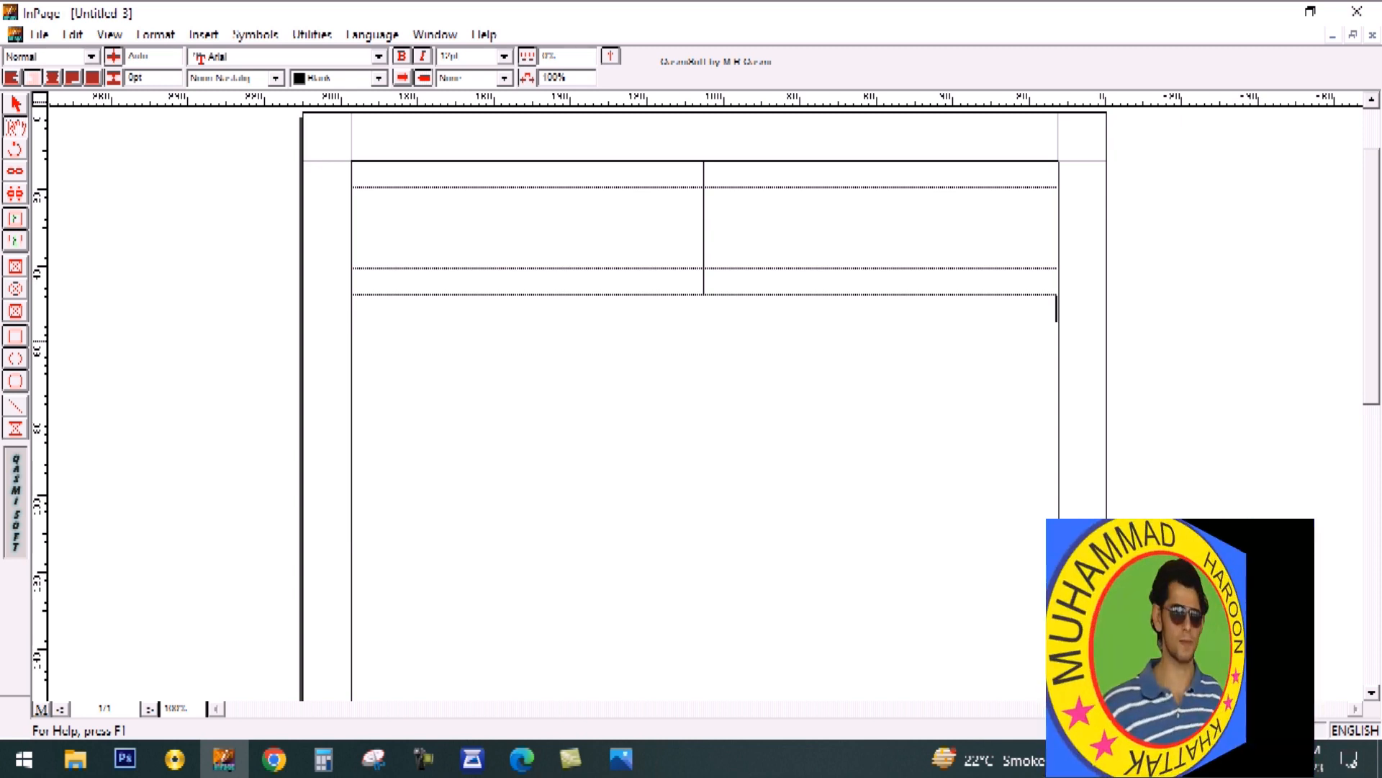
pyautogui.moveTo(367, 173); pyautogui.dragTo(1008, 284)
pyautogui.click(1055, 174)
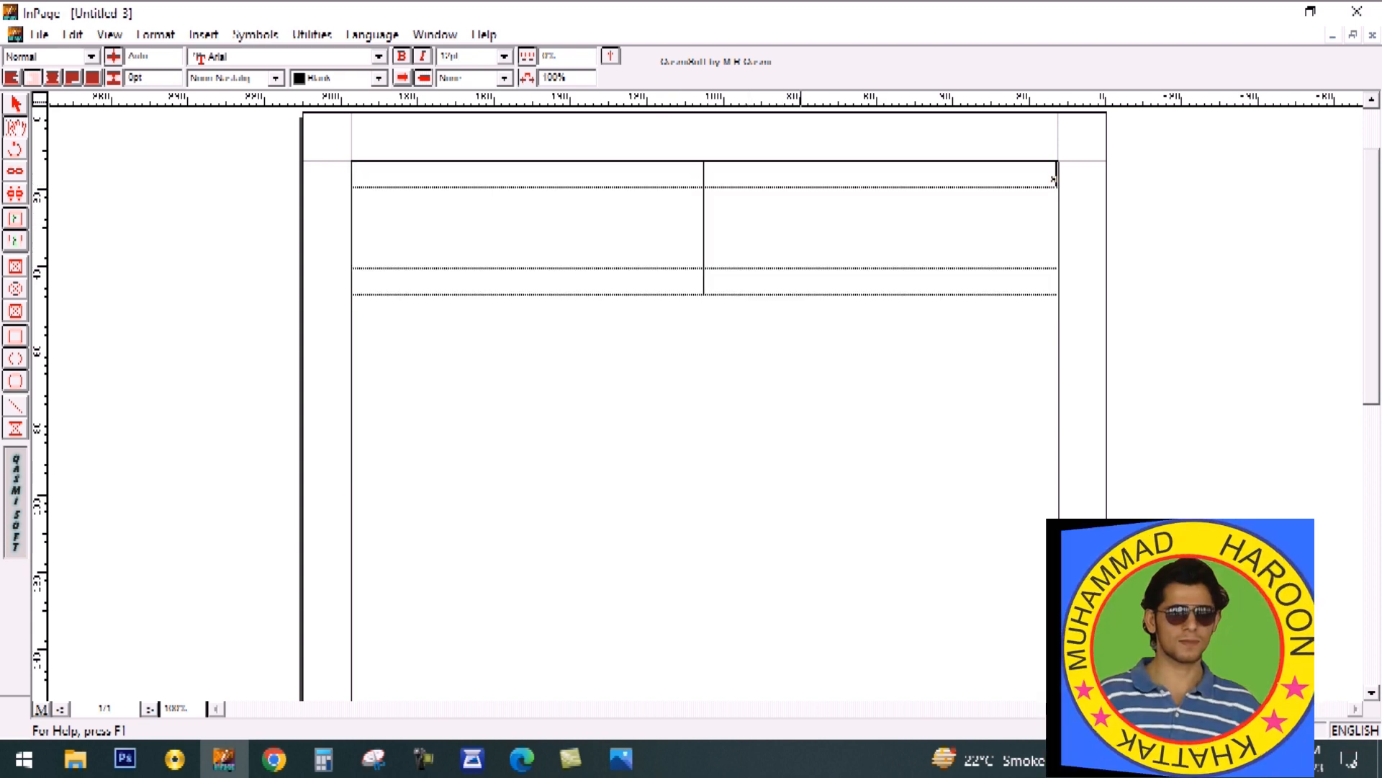
pyautogui.write('اللہ')
pyautogui.press('BackSpace')
pyautogui.press('BackSpace')
pyautogui.press('BackSpace')
pyautogui.press('BackSpace')
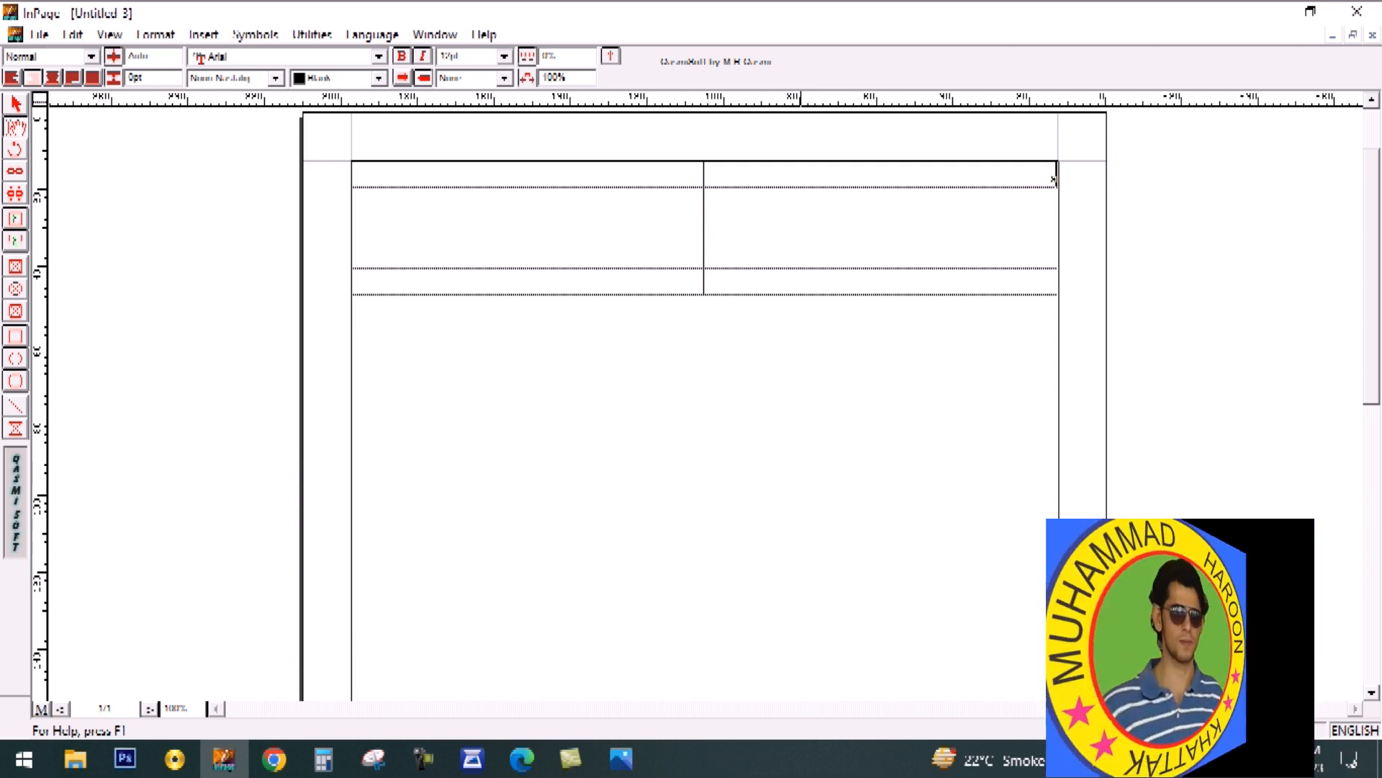
pyautogui.hotkey('ctrl', 'space')
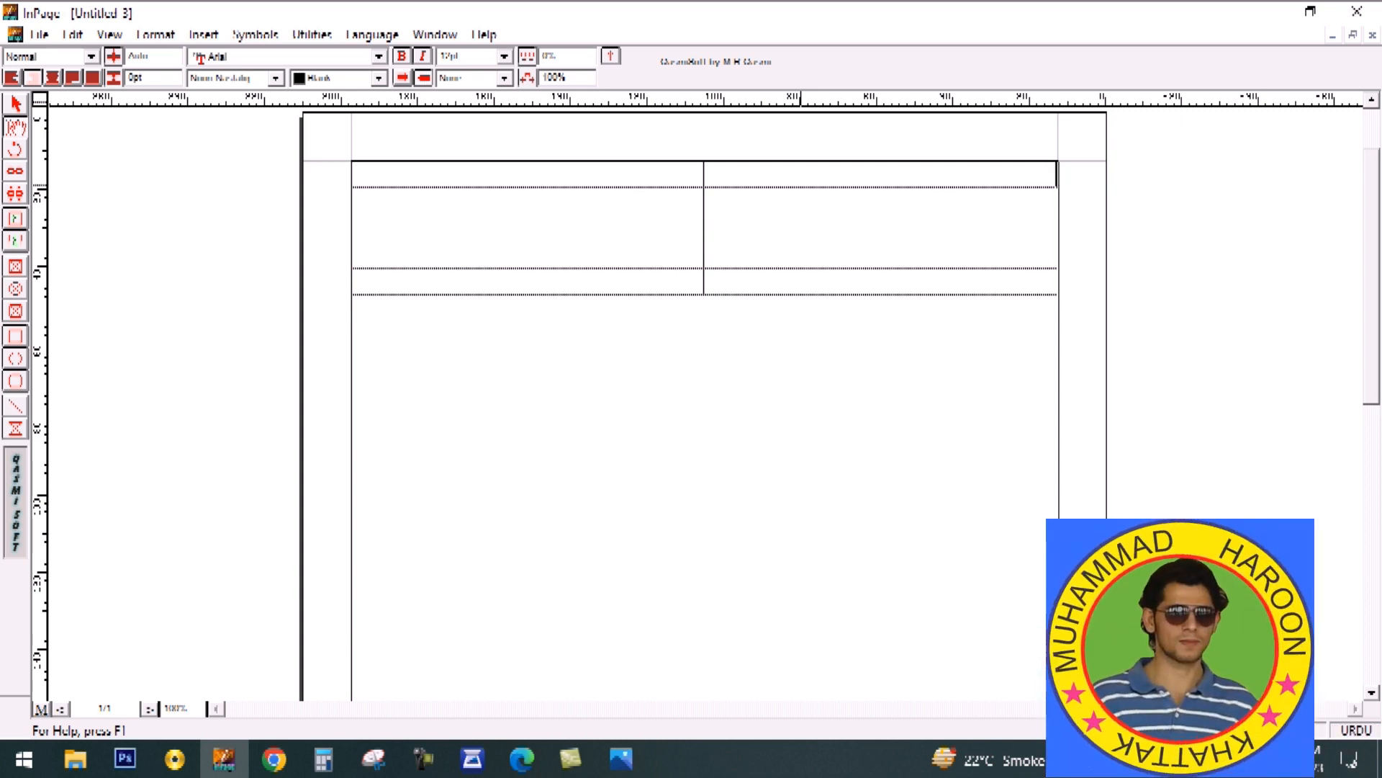
pyautogui.write('ل')
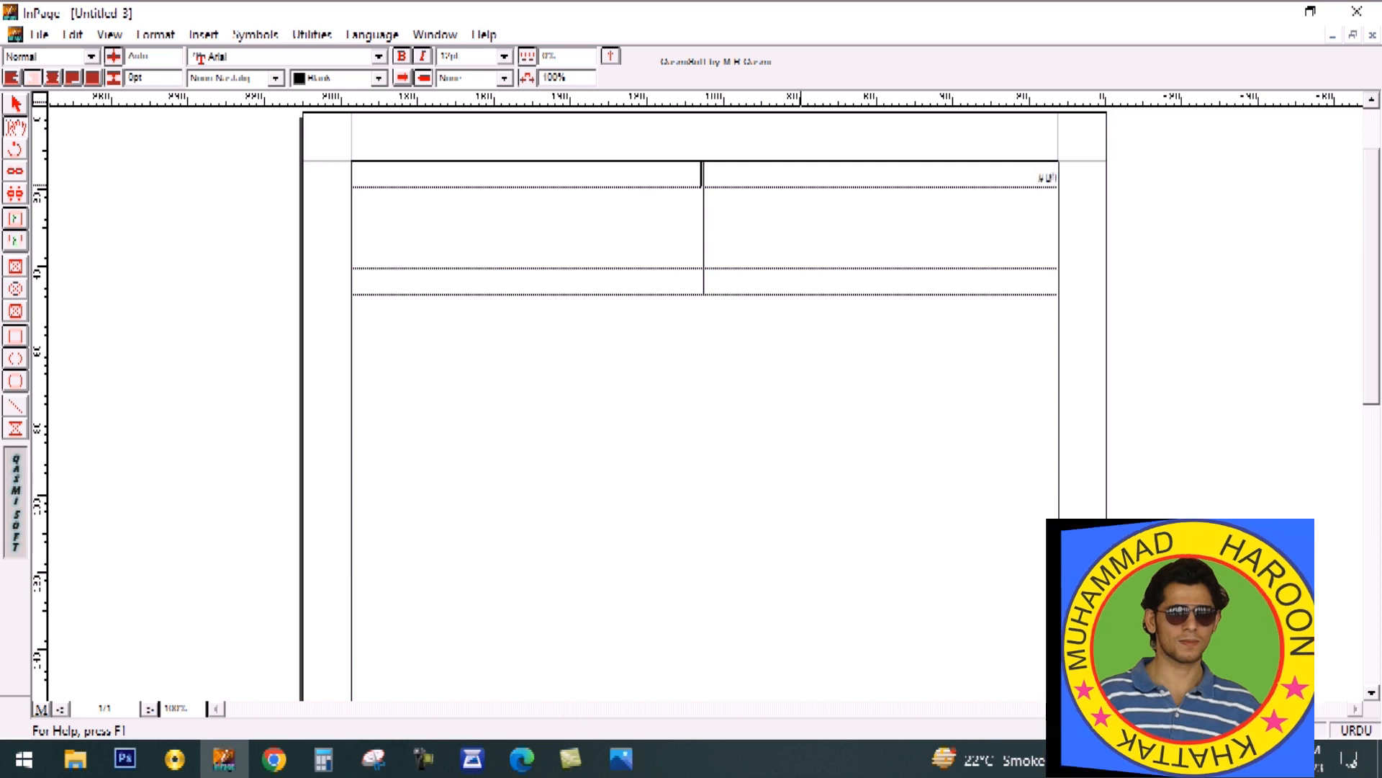
# Type the top-left heading, then centre all table text and set it to 20pt.
pyautogui.click(701, 174)
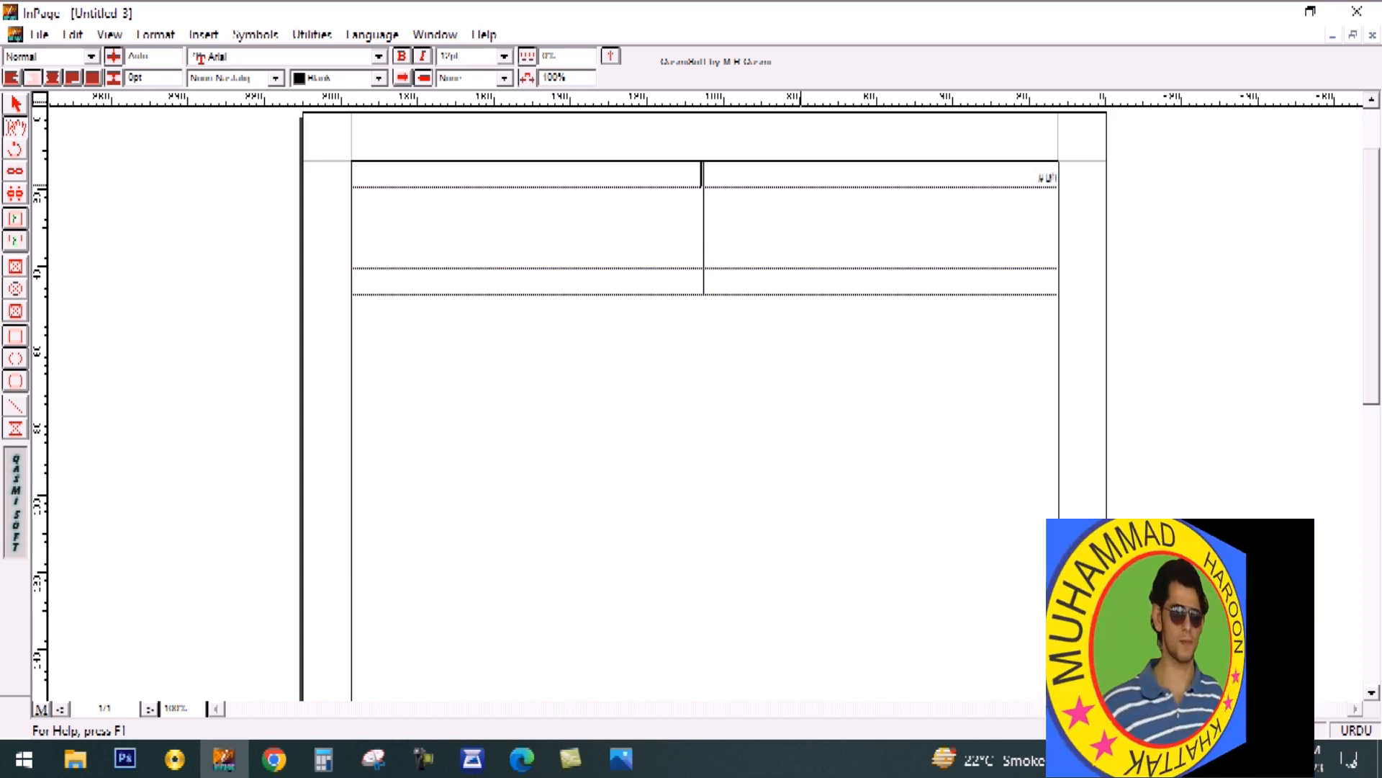
pyautogui.write('پتہ')
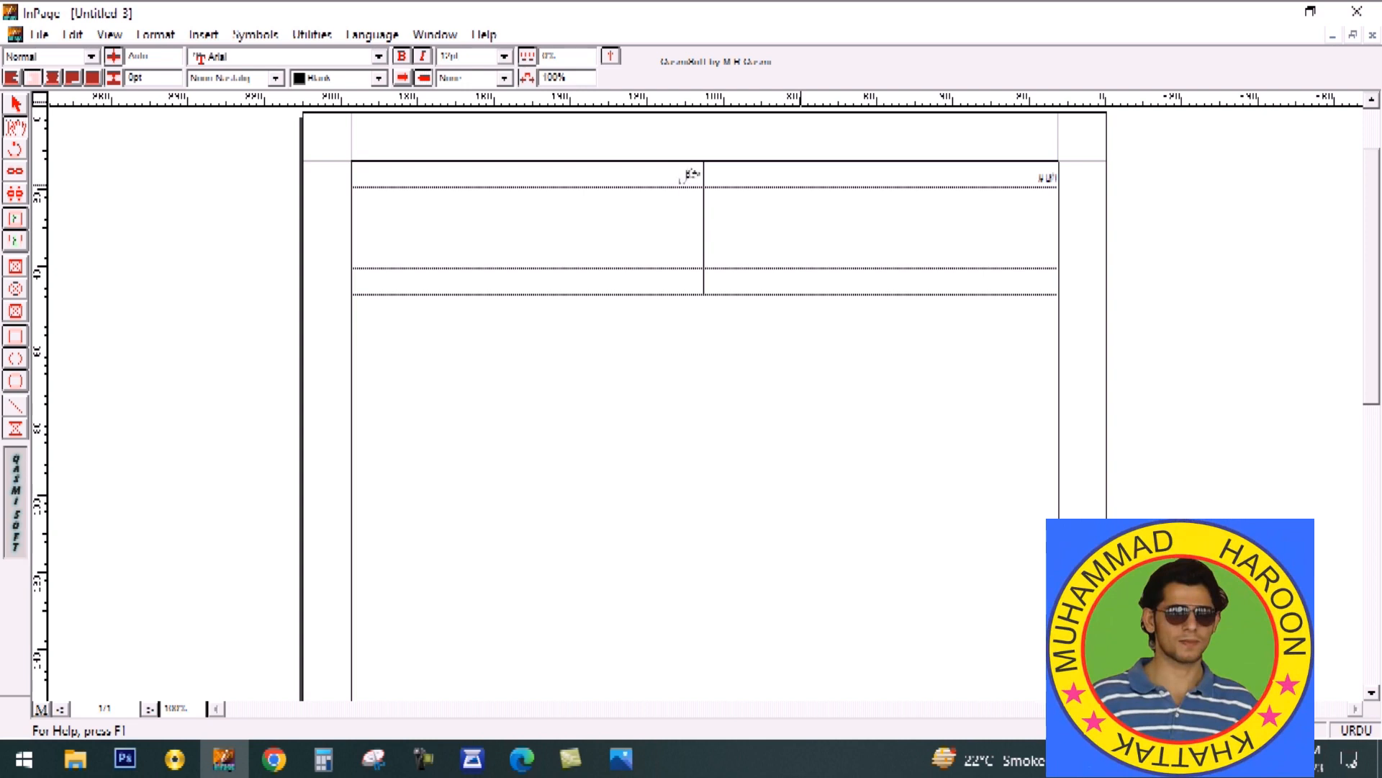
pyautogui.write(' نام')
pyautogui.hotkey('ctrl', 'a')
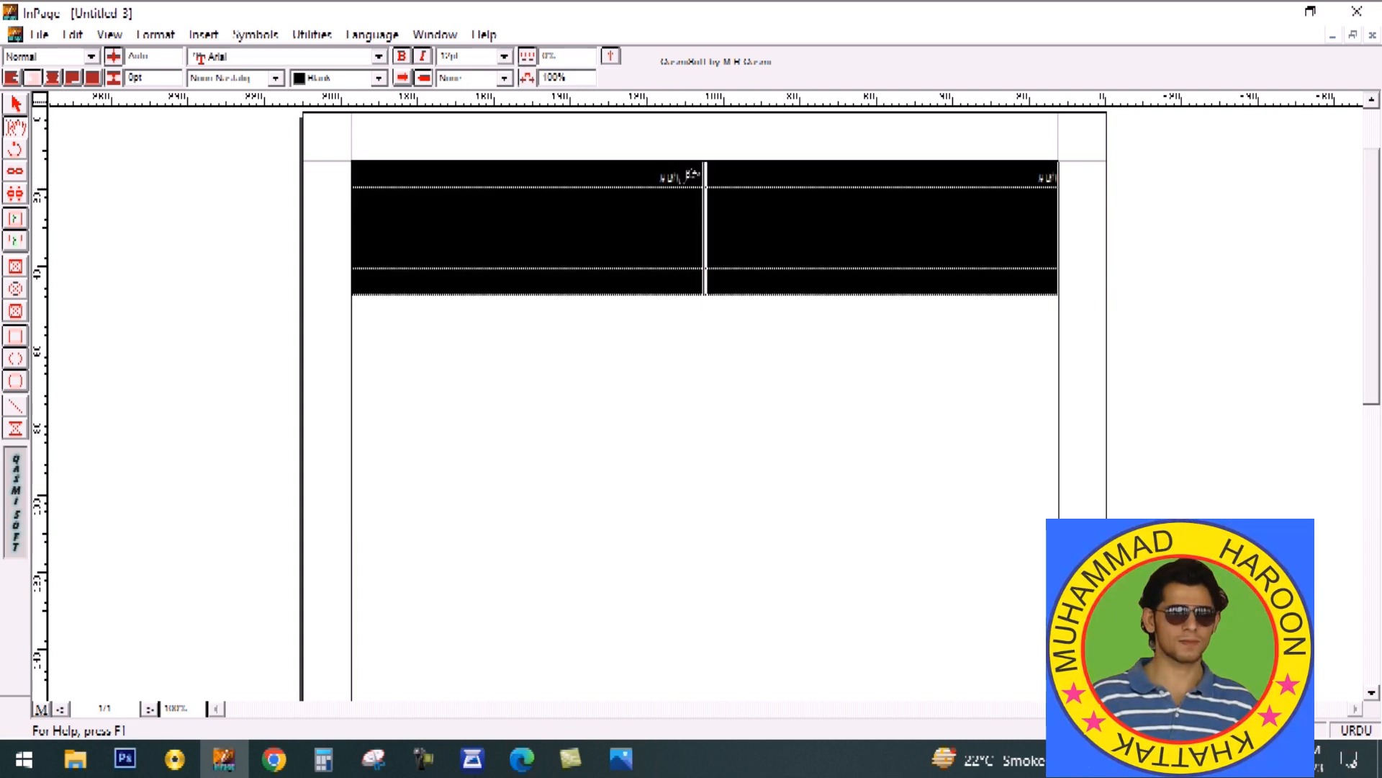
pyautogui.hotkey('ctrl', 'shift', 'c')
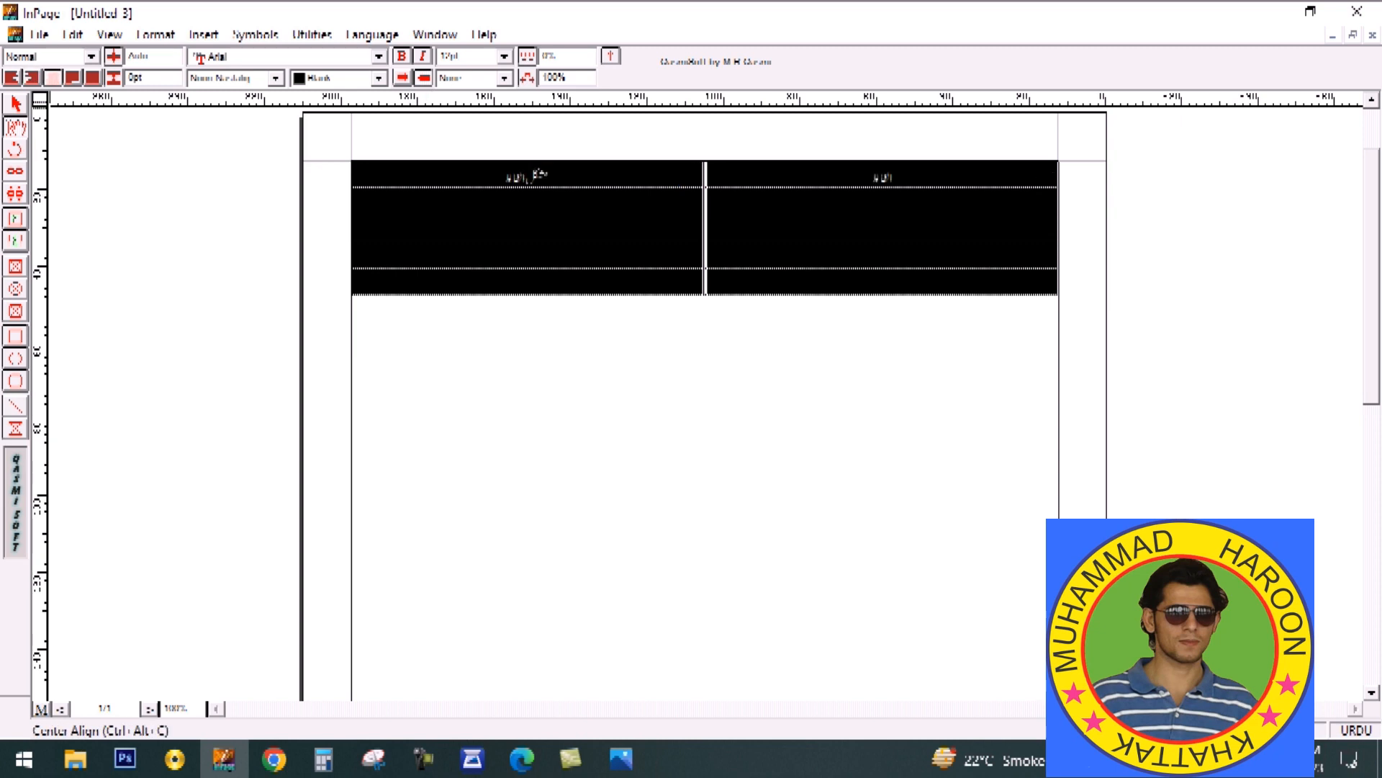
pyautogui.click(450, 57)
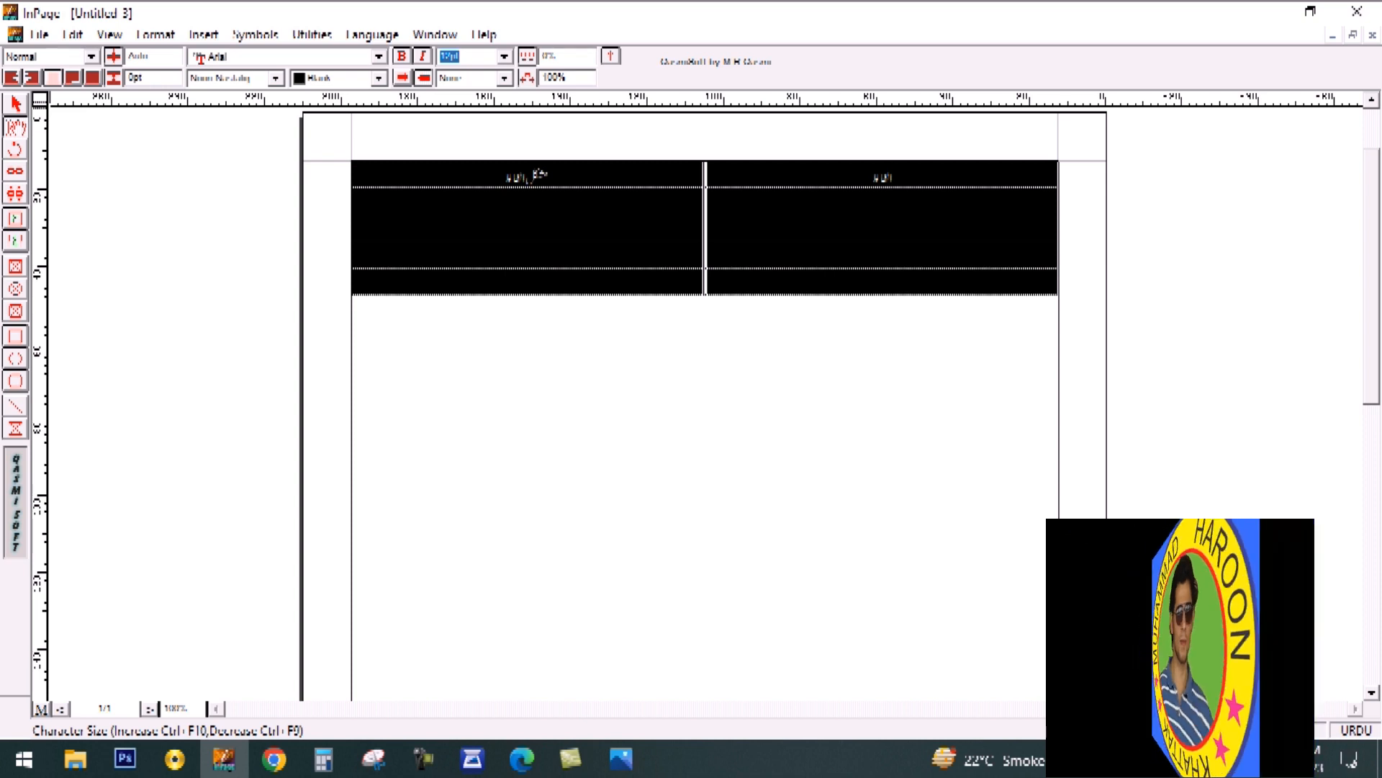
pyautogui.write('20')
pyautogui.press('Return')
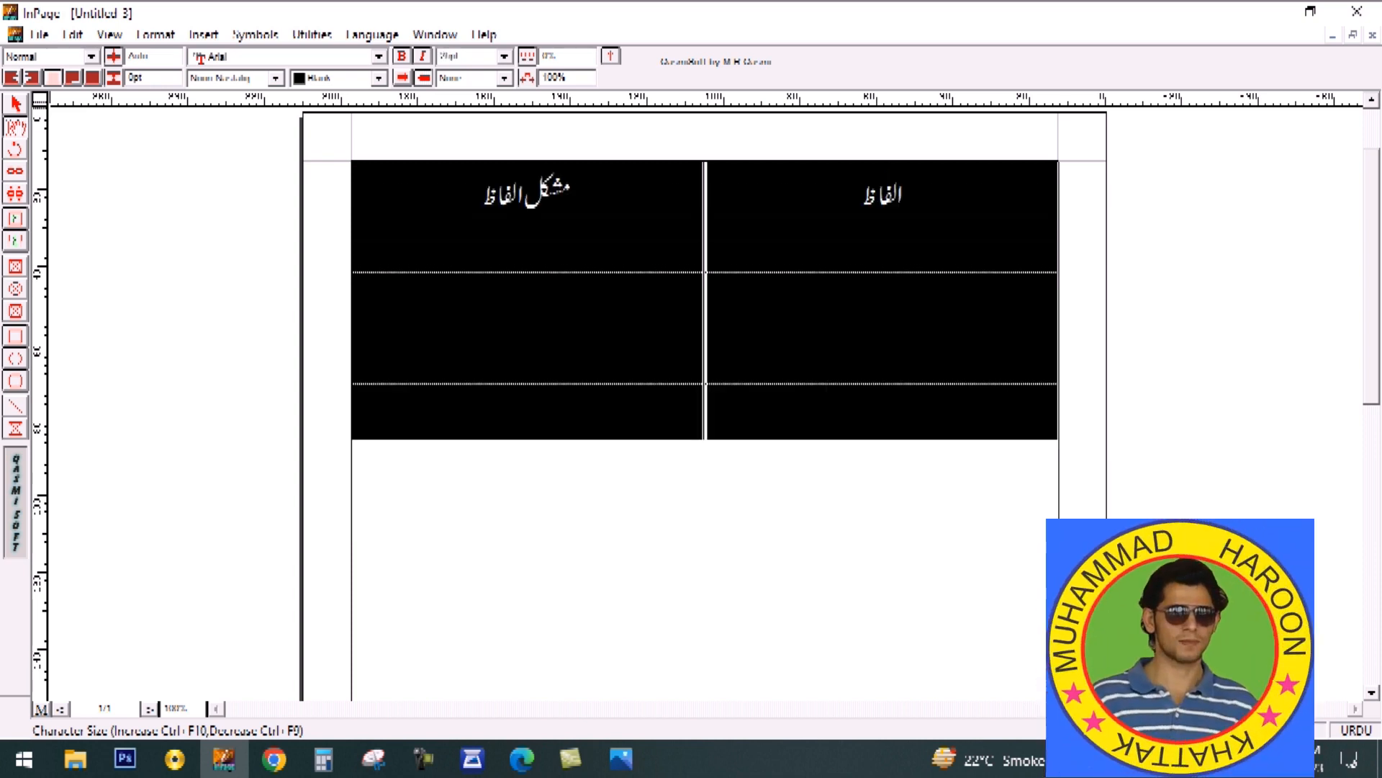
# Select all six table cells and bring up the table's context menu.
pyautogui.click(881, 355)
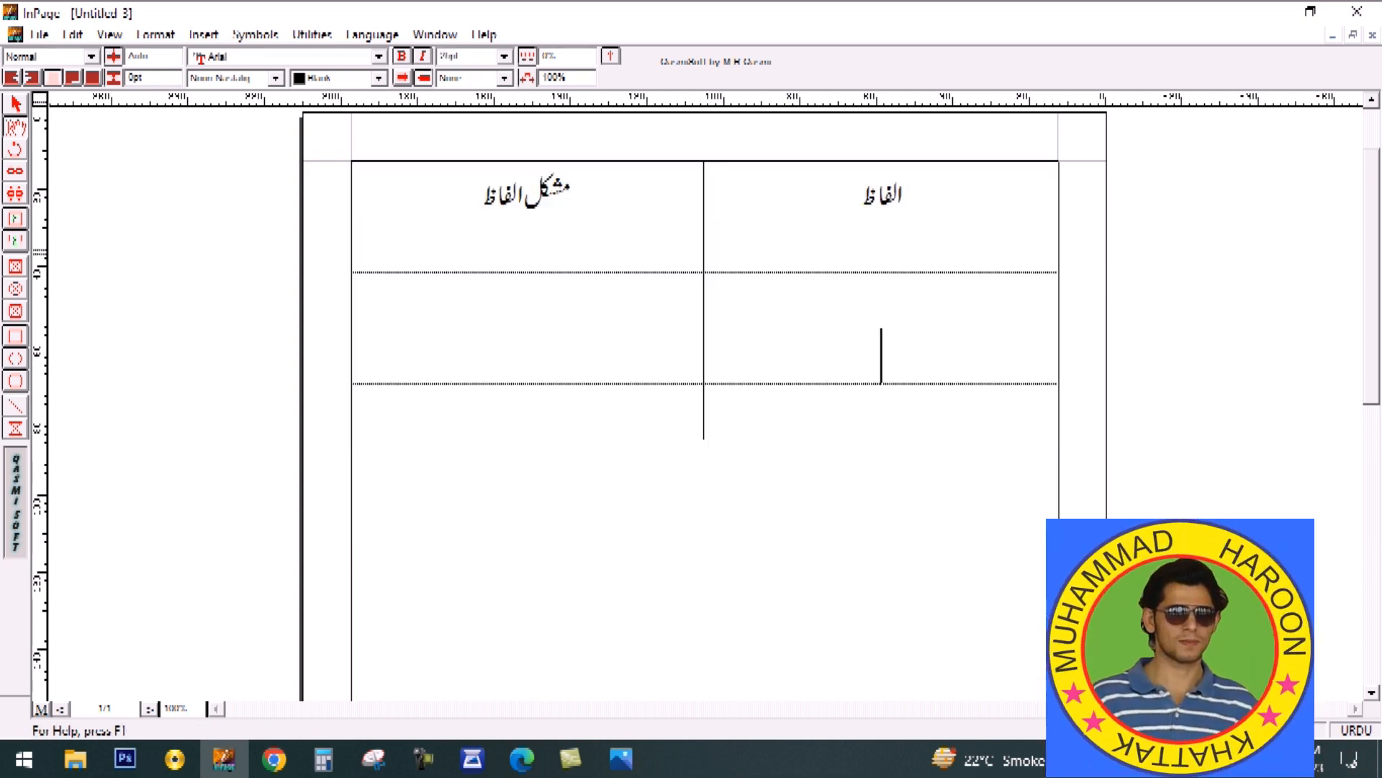
pyautogui.moveTo(467, 191); pyautogui.dragTo(945, 191)
pyautogui.click(881, 245)
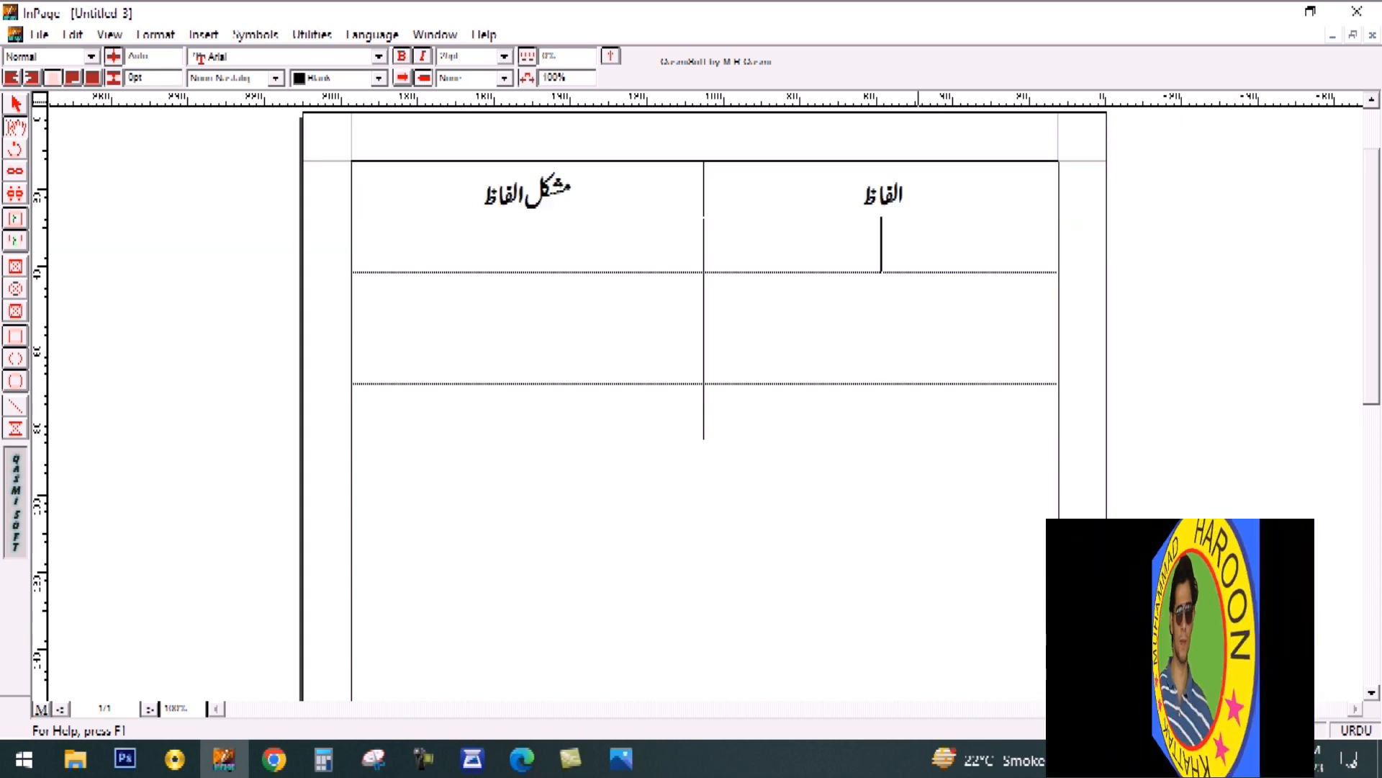
pyautogui.moveTo(881, 245); pyautogui.dragTo(972, 418)
pyautogui.click(1056, 454)
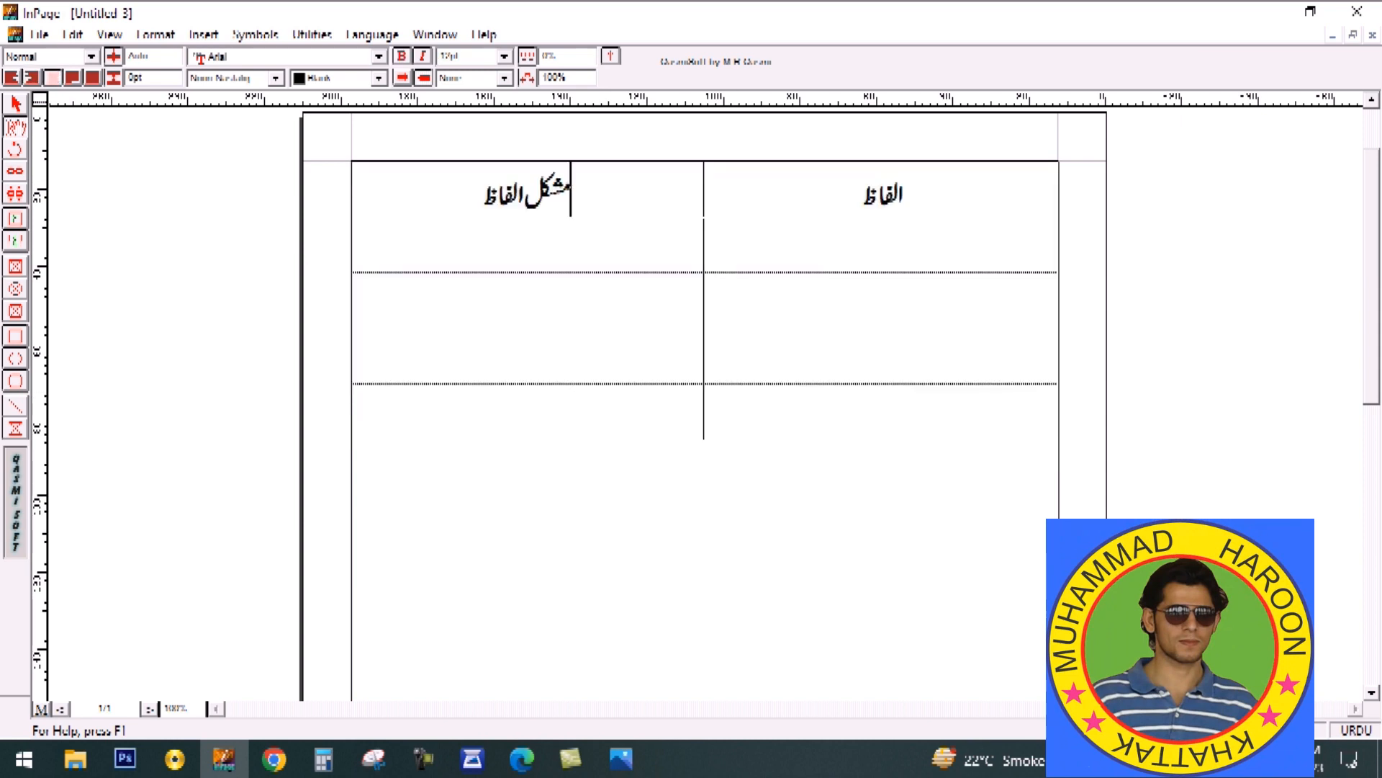
pyautogui.moveTo(570, 190); pyautogui.dragTo(936, 424)
pyautogui.rightClick(852, 409)
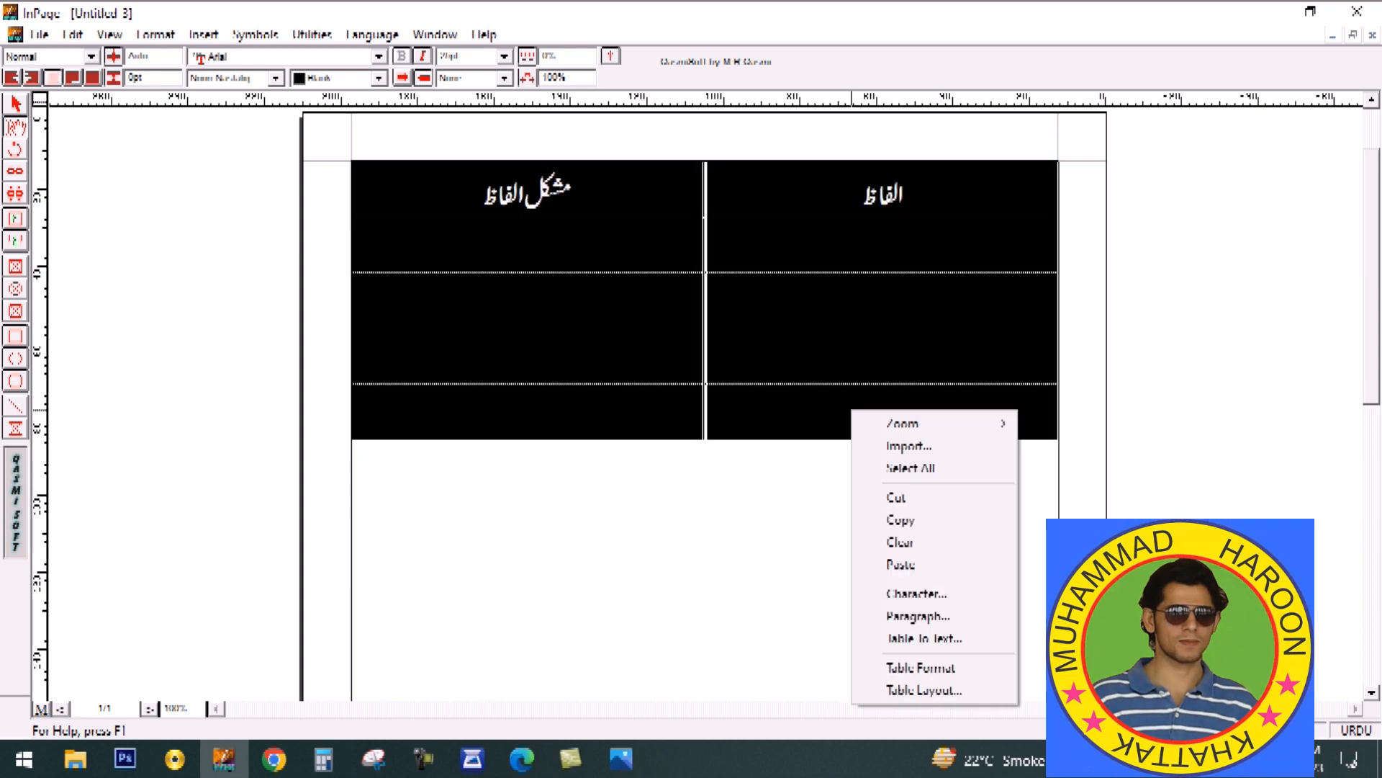
# Give every table cell a solid 1pt border in Table Format, then deselect the table.
pyautogui.click(920, 668)
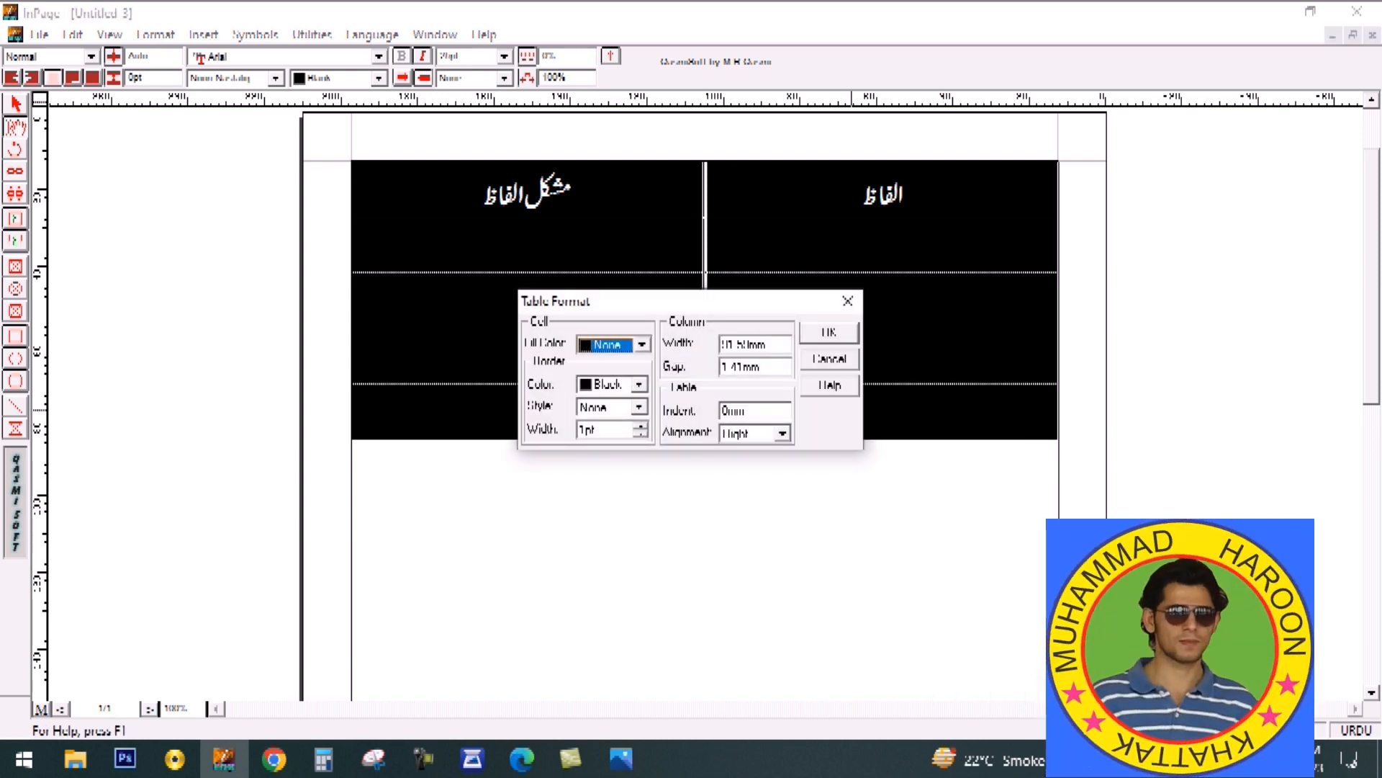
pyautogui.click(639, 407)
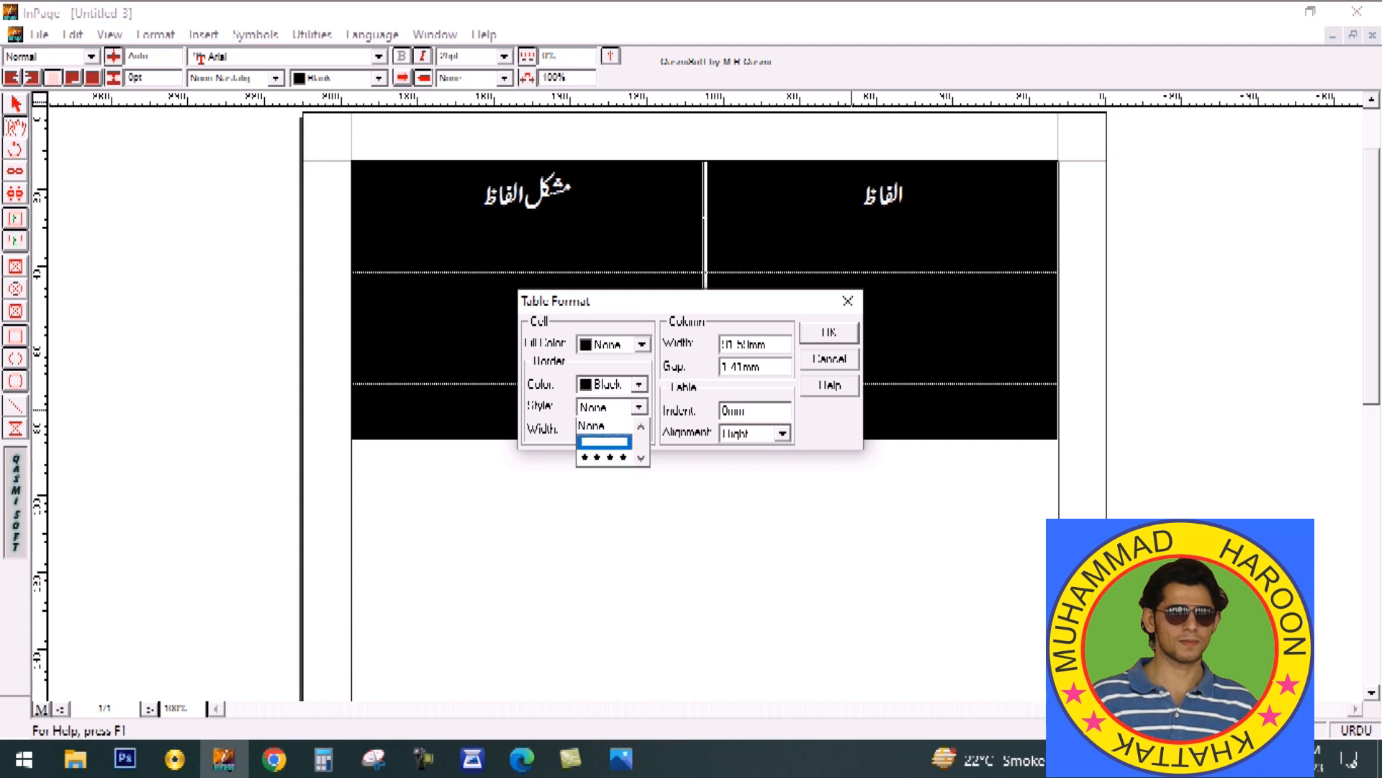
pyautogui.click(604, 432)
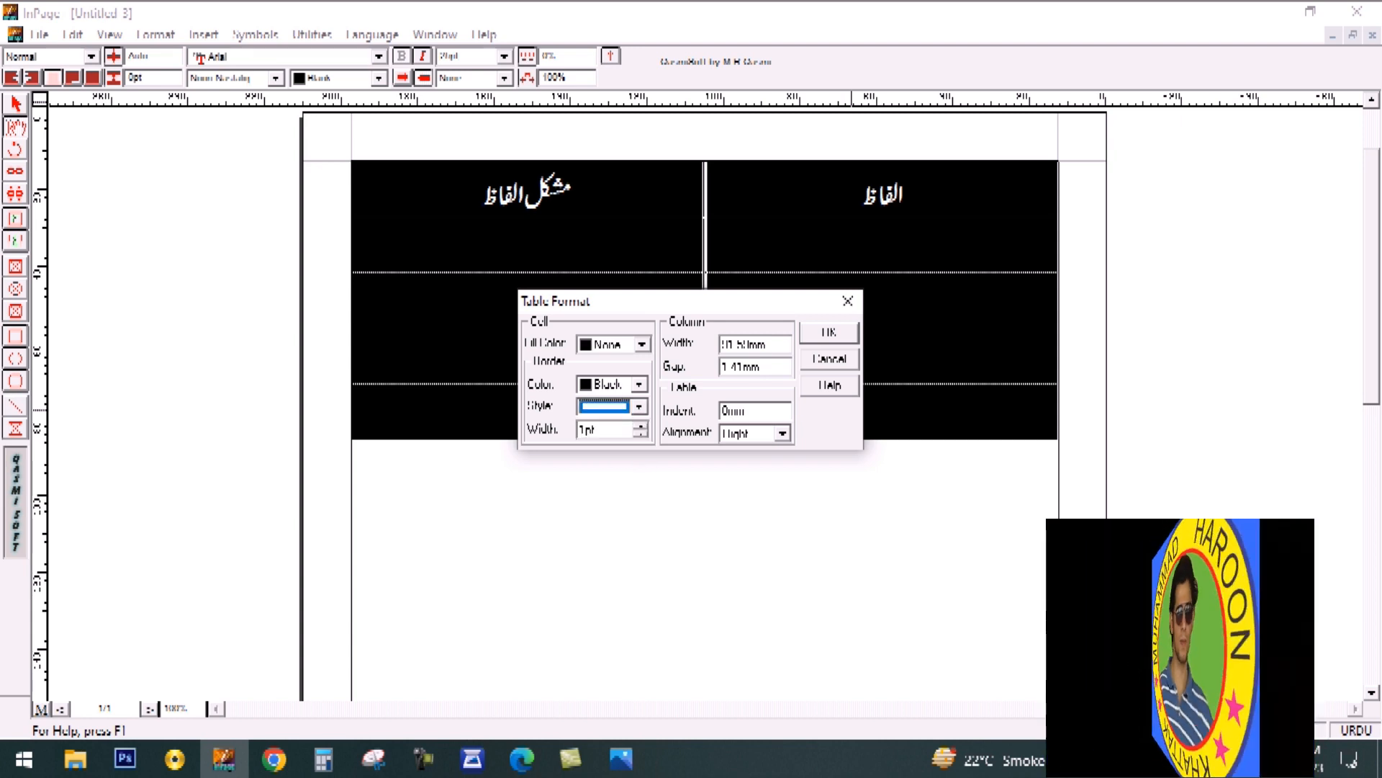
pyautogui.press('Return')
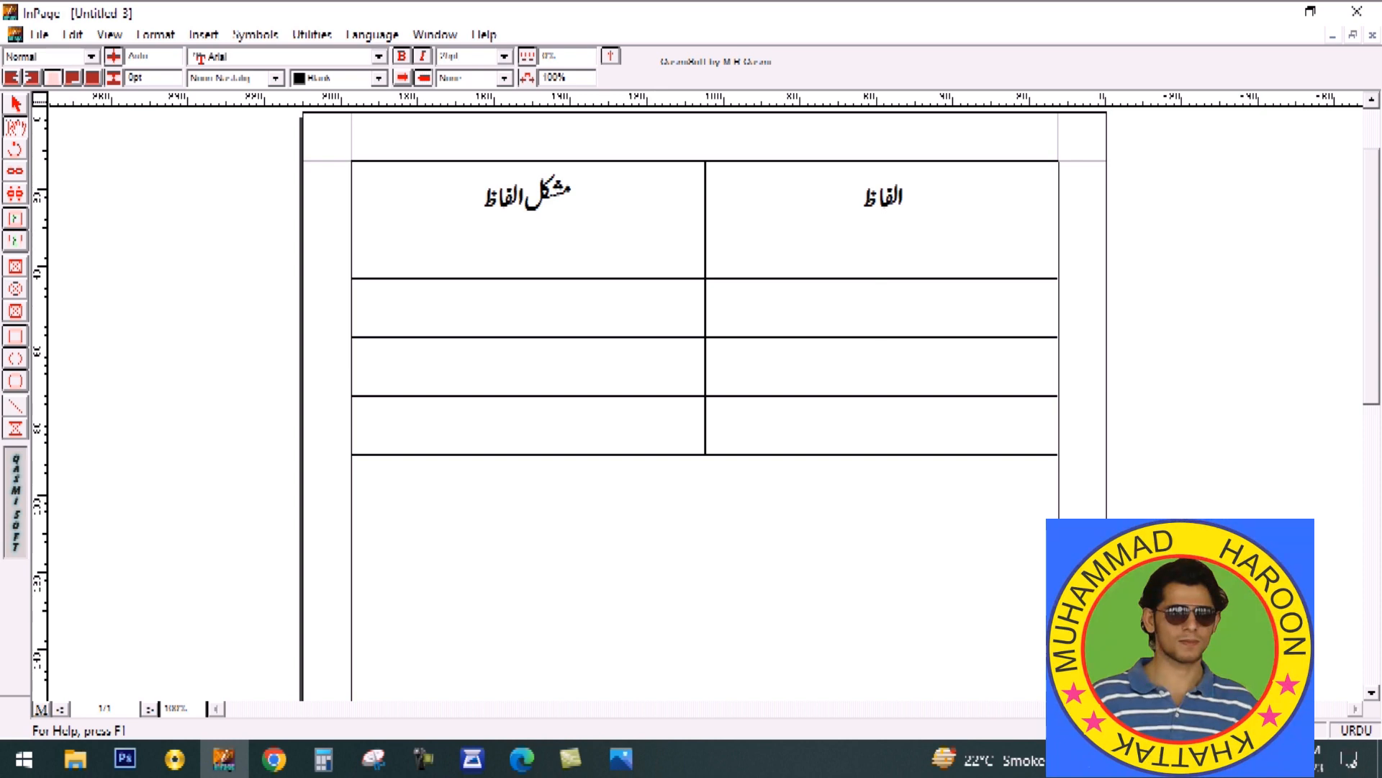
pyautogui.hotkey('ctrl', 'a')
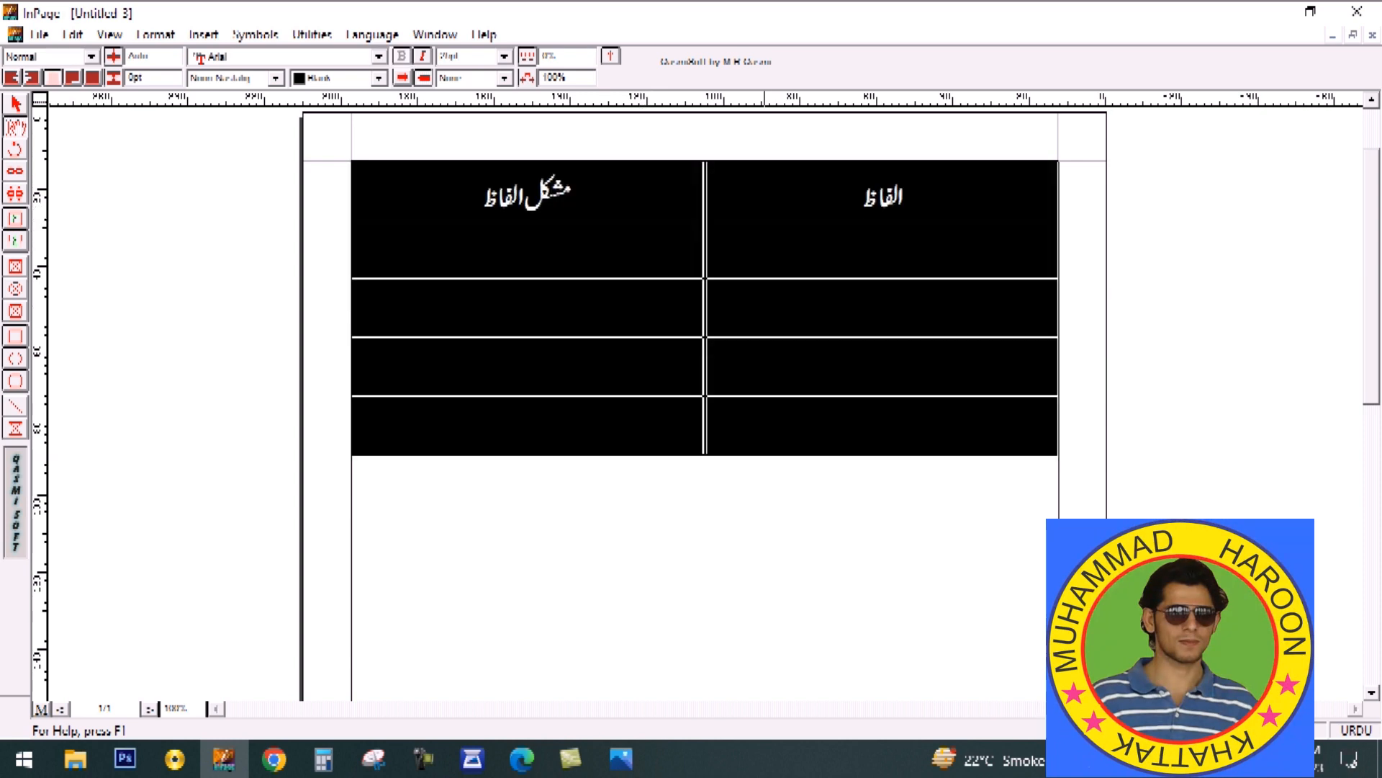
pyautogui.click(1056, 466)
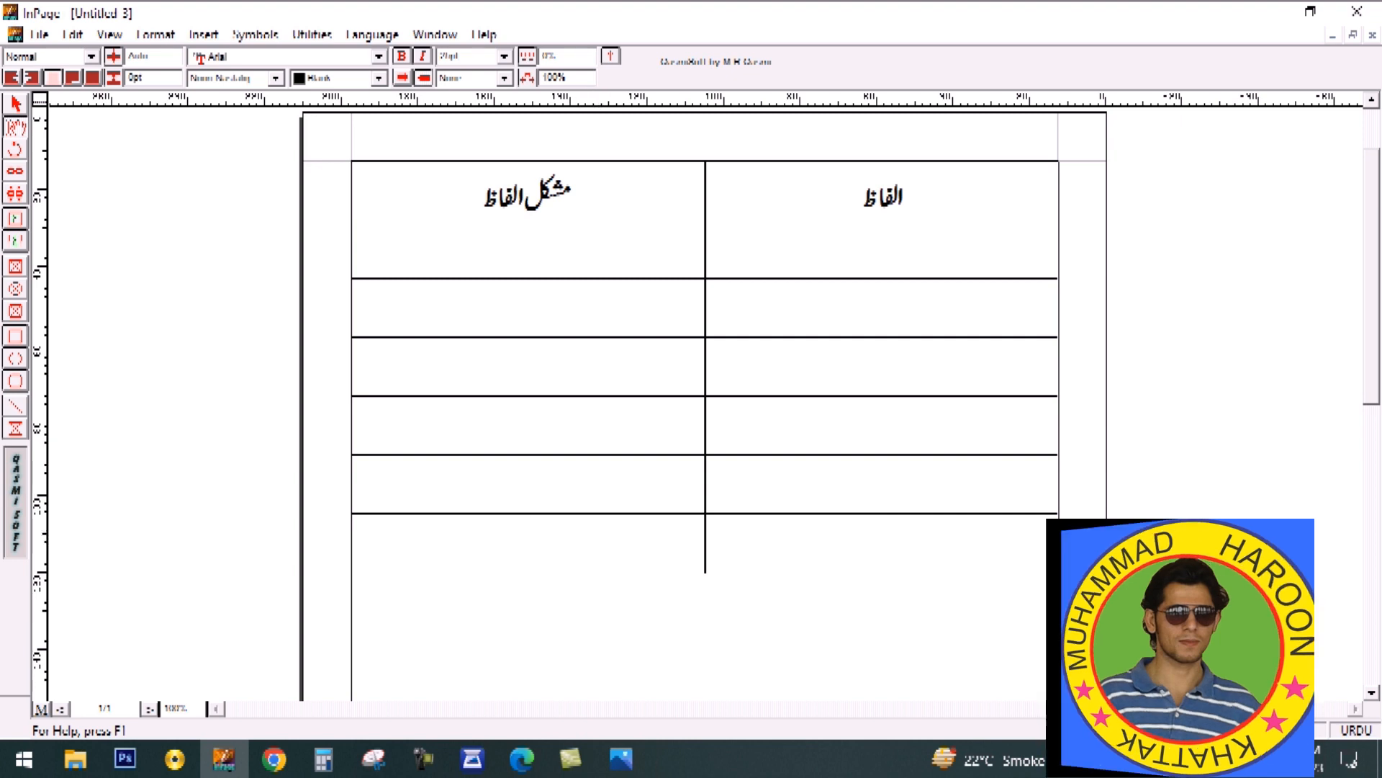
# Select the table's last two rows and delete them through Table Layout.
pyautogui.moveTo(881, 484); pyautogui.dragTo(881, 543)
pyautogui.click(527, 542)
pyautogui.moveTo(526, 542); pyautogui.dragTo(794, 482)
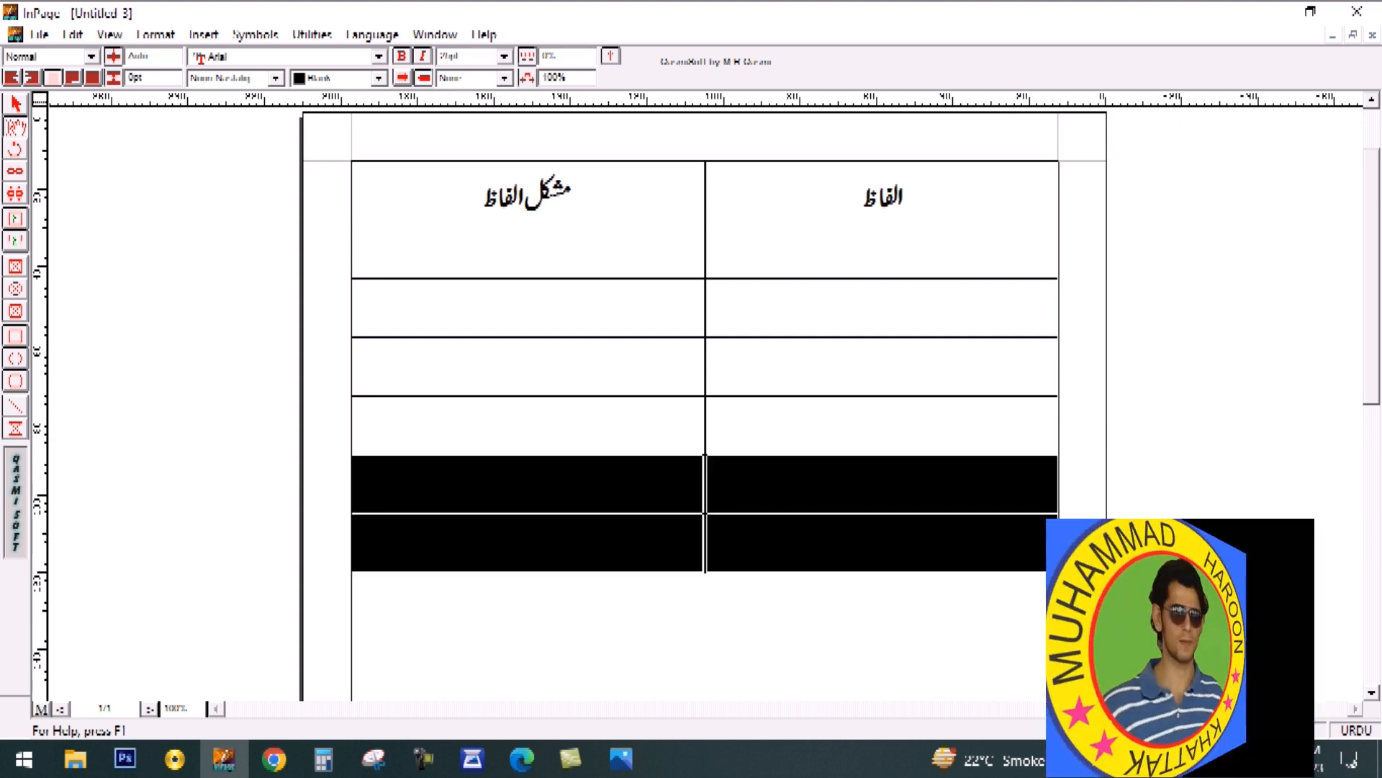
pyautogui.rightClick(794, 482)
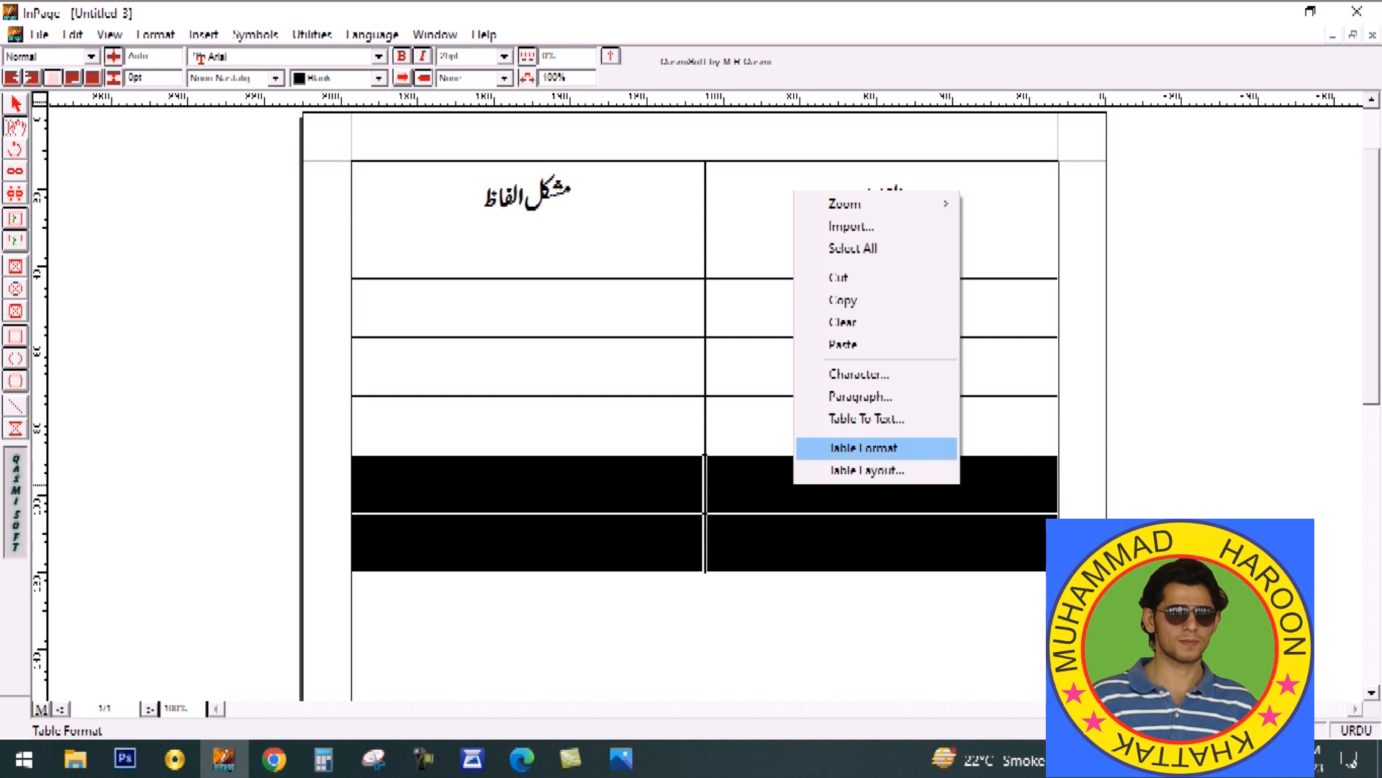
pyautogui.press('Return')
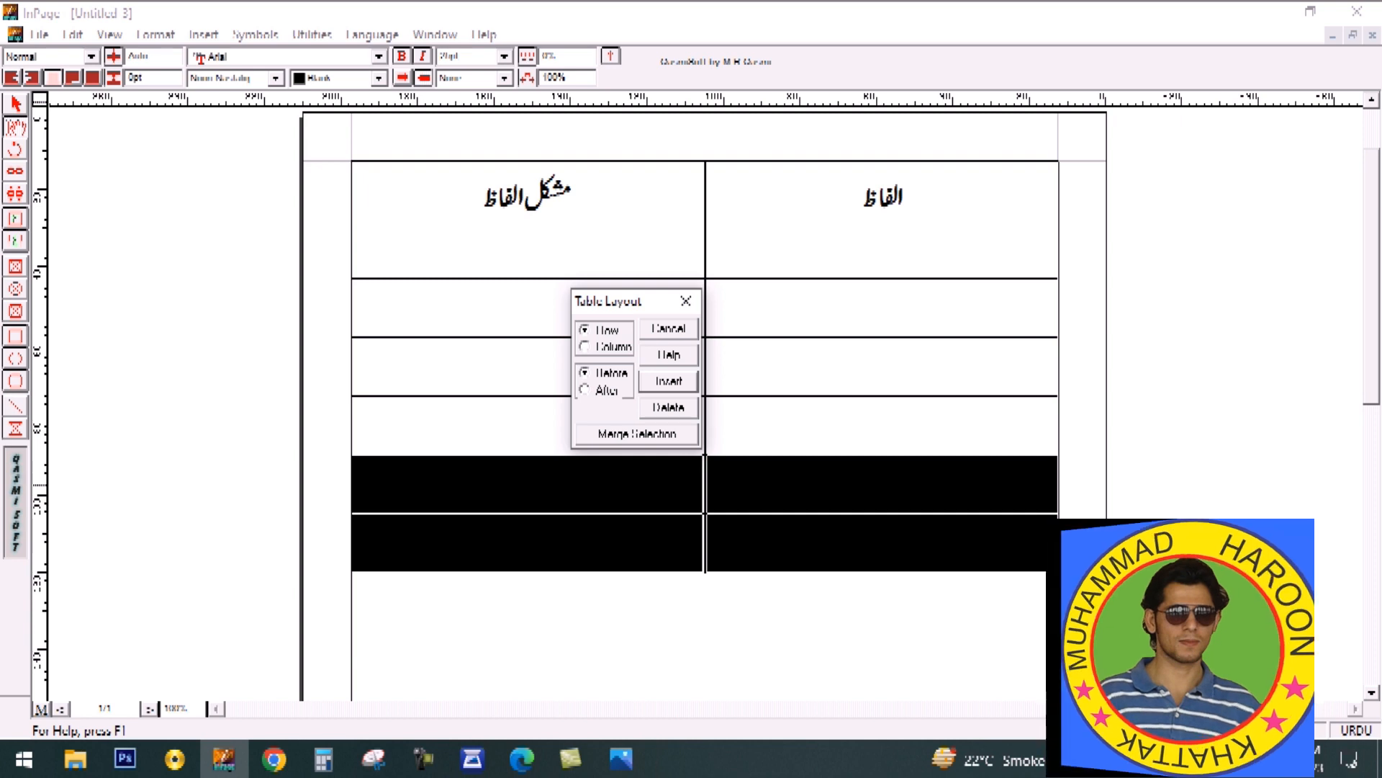
pyautogui.hotkey('alt', 'd')
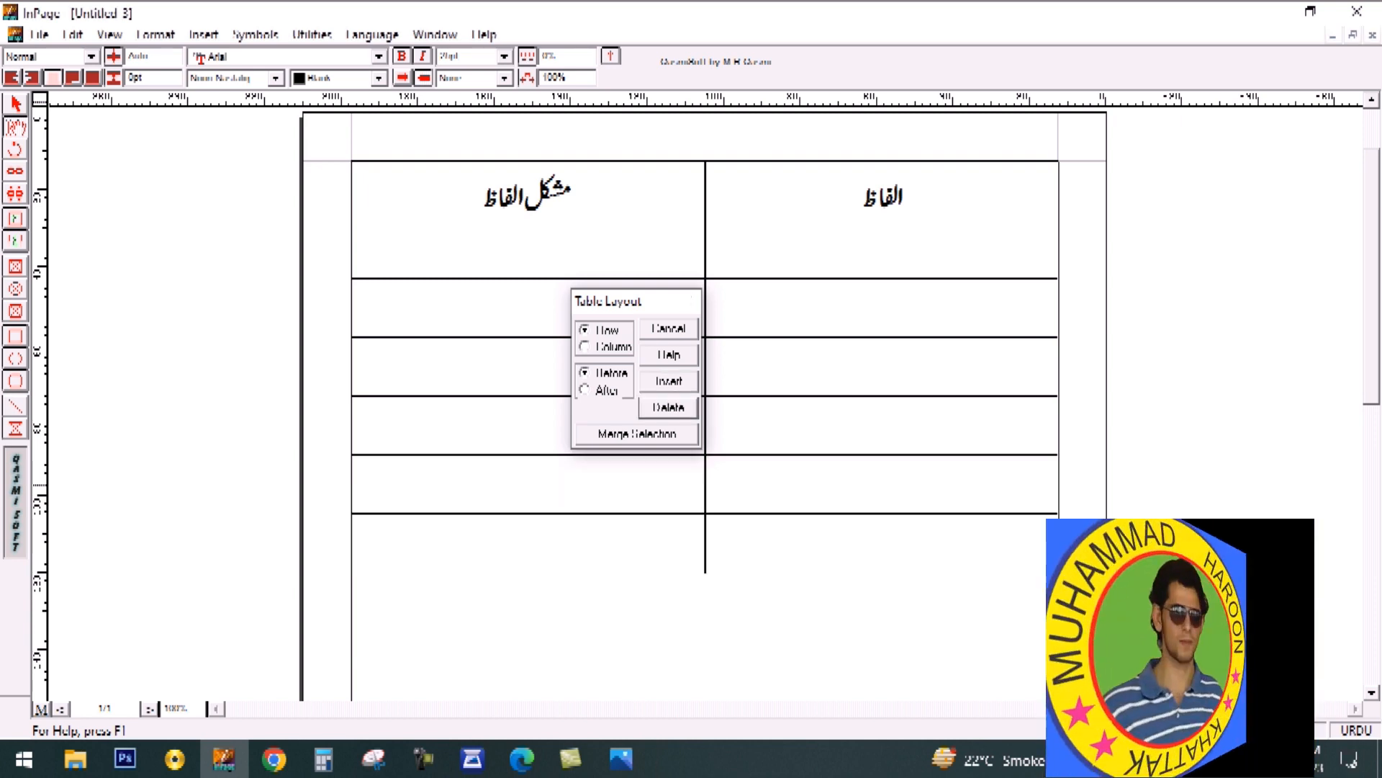
pyautogui.press('Escape')
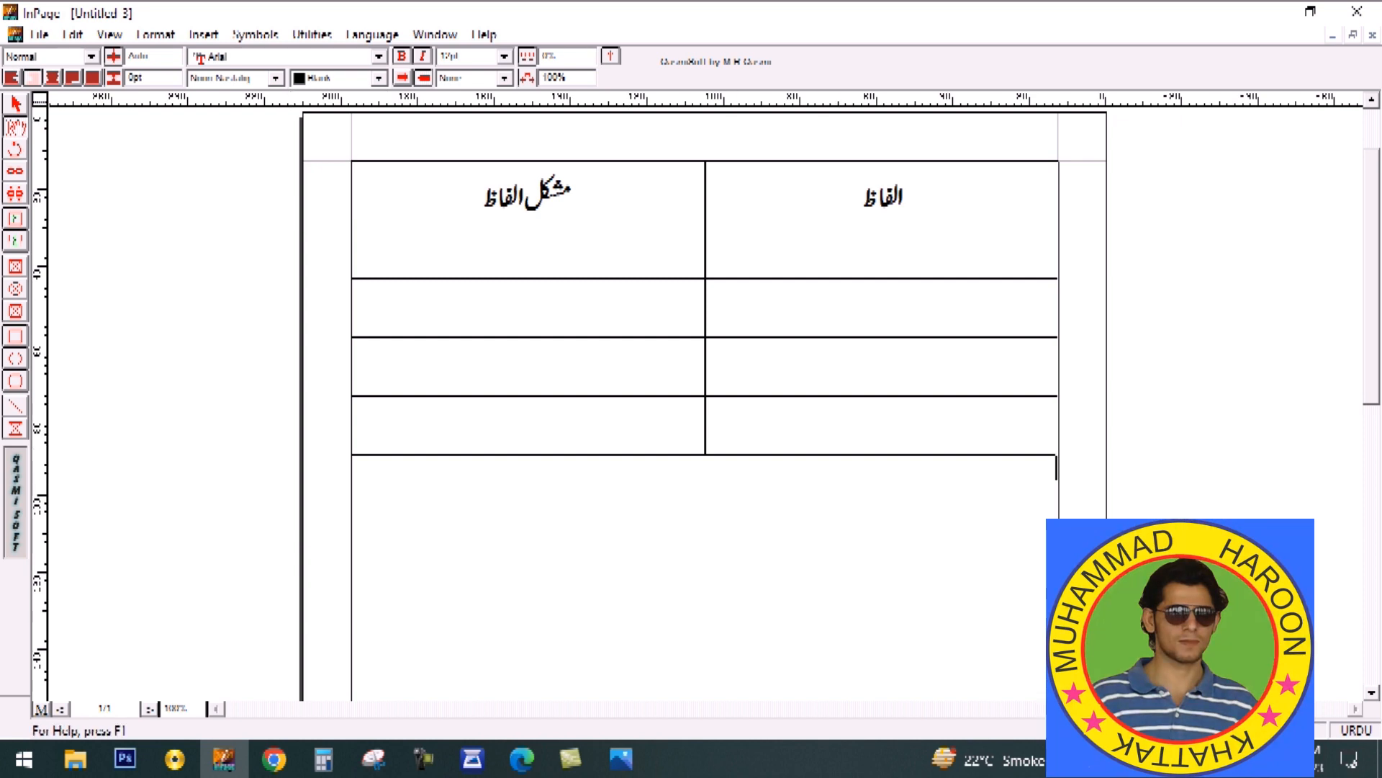
# Insert a star symbol below the table and enlarge it to 14pt.
pyautogui.hotkey('alt', 's')
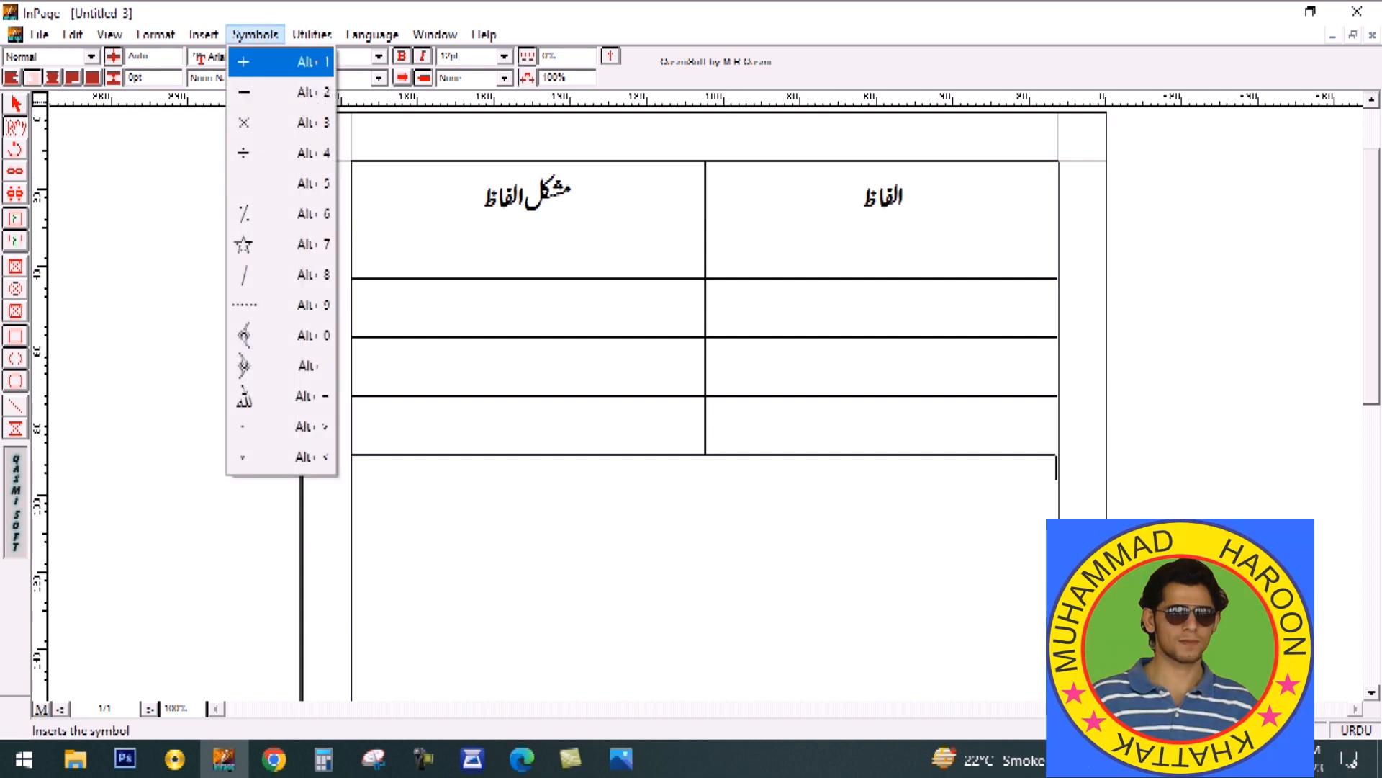
pyautogui.press('Up')
pyautogui.press('Return')
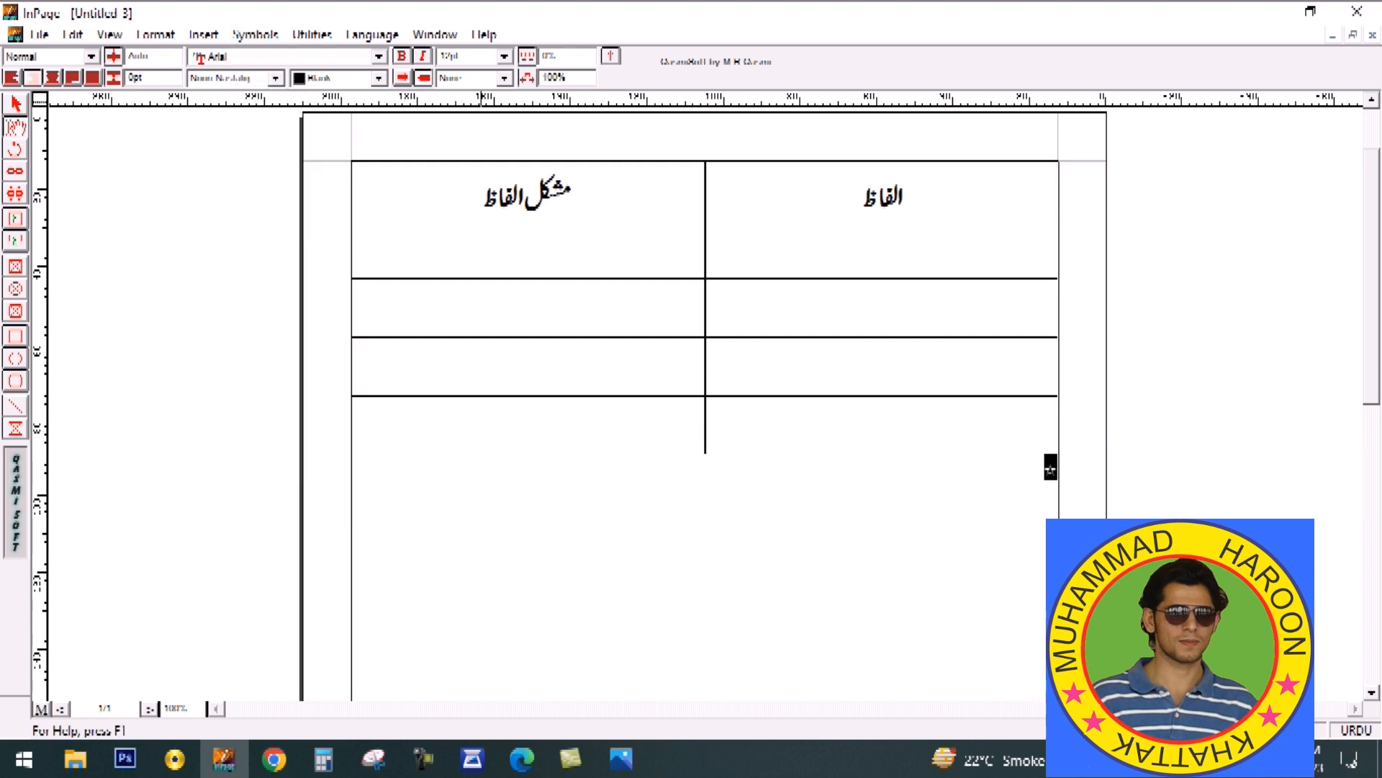
pyautogui.click(468, 55)
pyautogui.write('14')
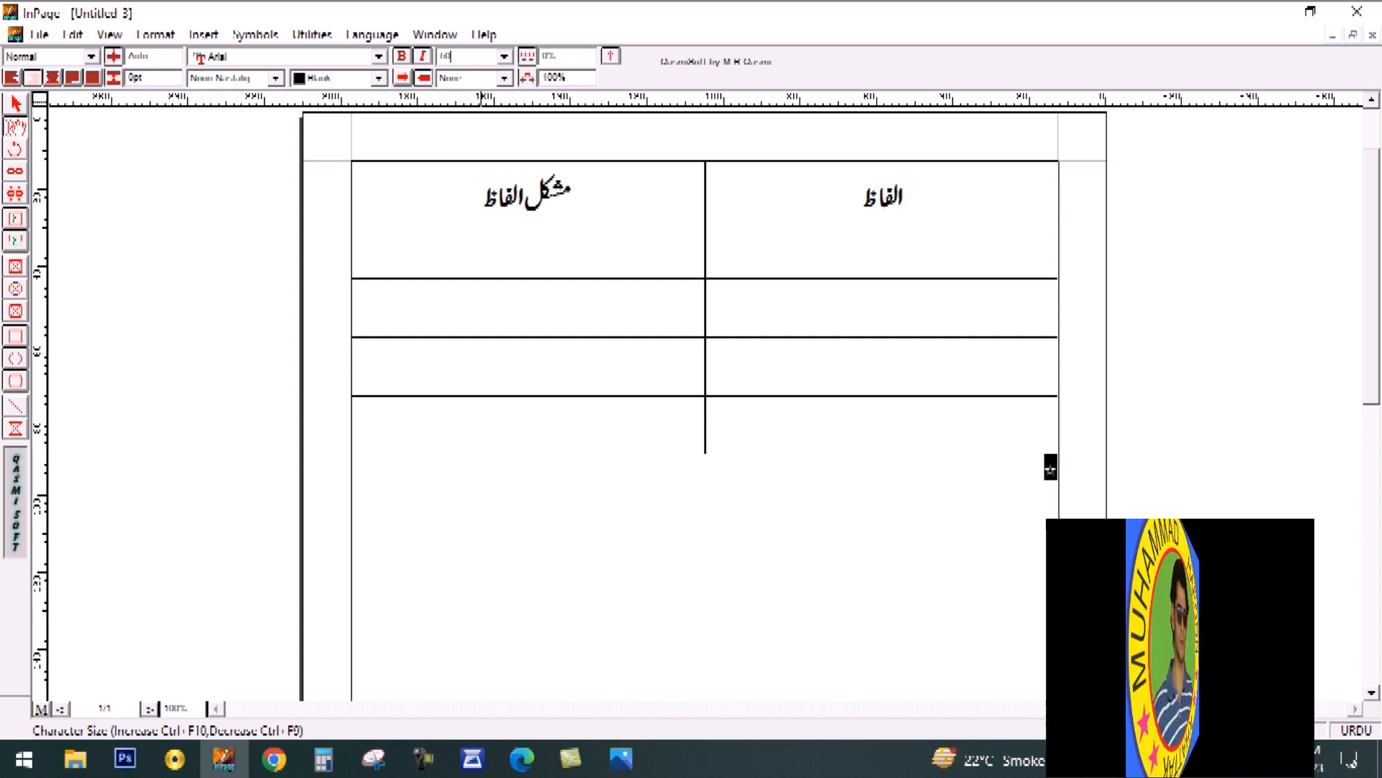
pyautogui.press('Return')
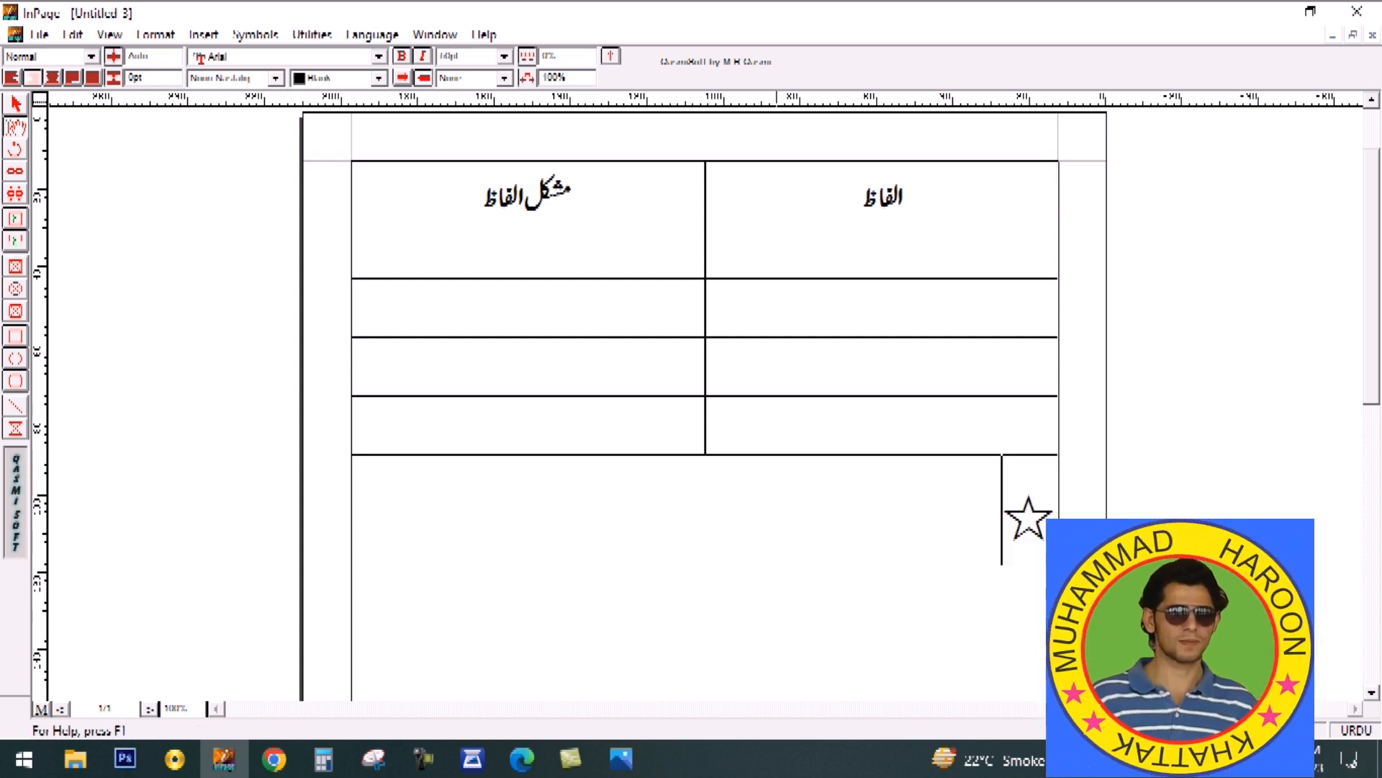
# Insert a multiplication sign × from the Symbols menu.
pyautogui.hotkey('alt', 'i')
pyautogui.press('Left')
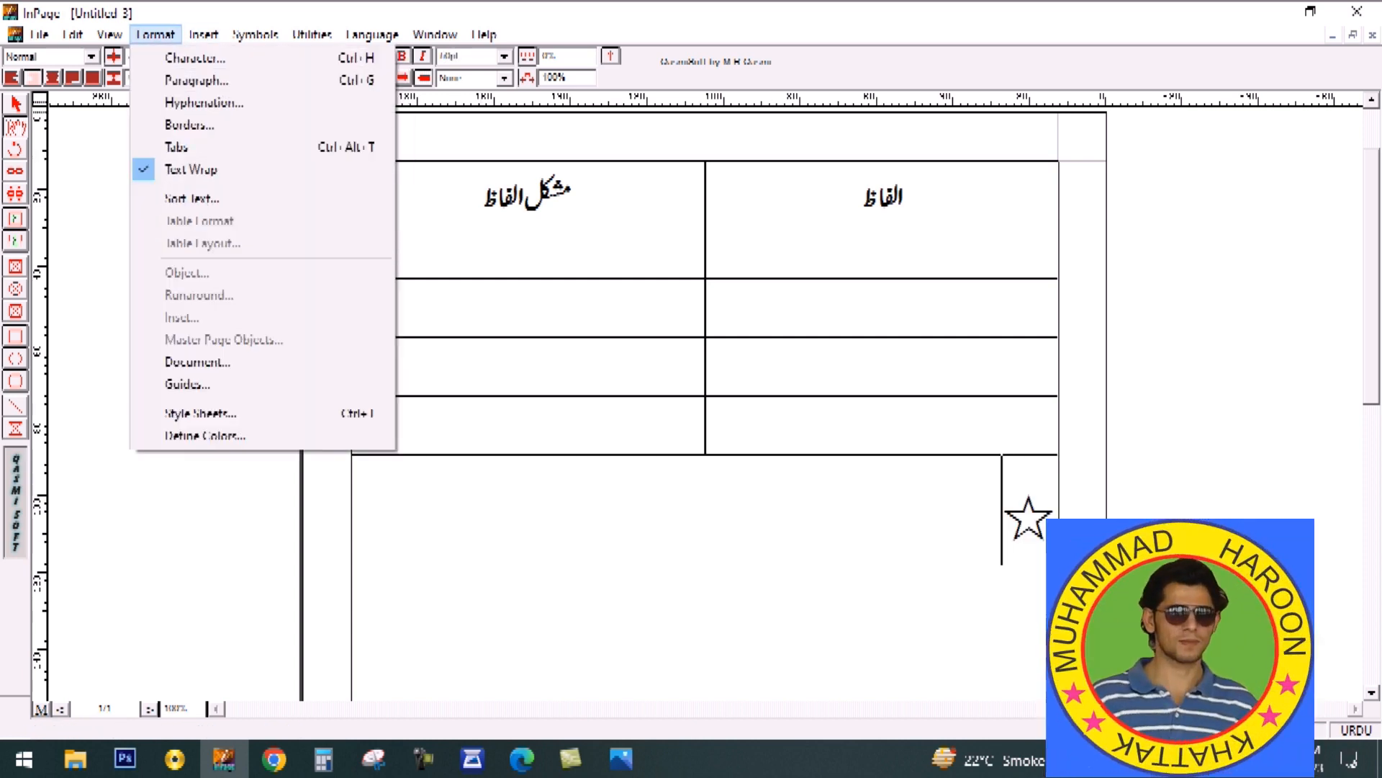
pyautogui.press('Right')
pyautogui.press('Right')
pyautogui.press('Down')
pyautogui.press('Down')
# Add two ornamental bracket symbols and type پاکستان between them.
pyautogui.press('Down')
pyautogui.press('Up')
pyautogui.press('Return')
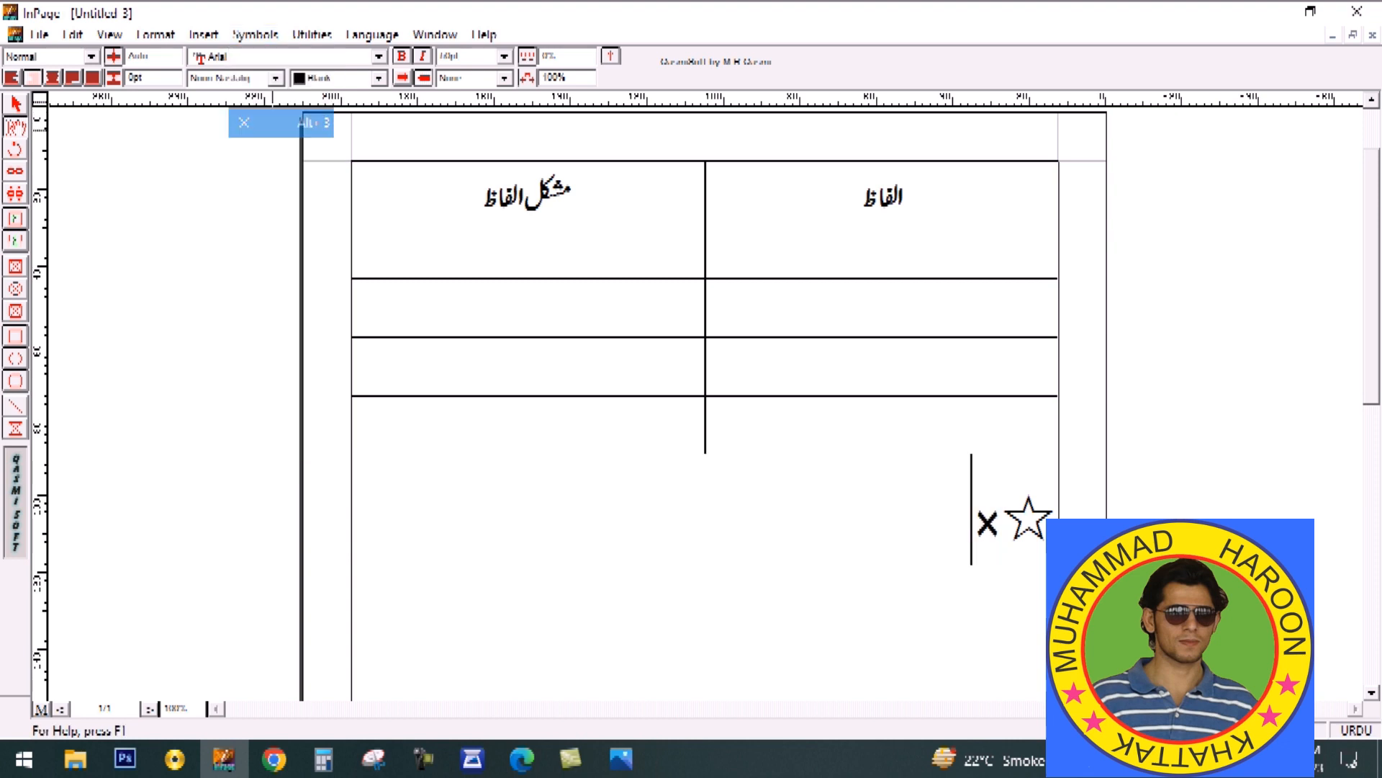
pyautogui.hotkey('alt', 's')
pyautogui.press('Down')
pyautogui.press('Down')
pyautogui.press('Down')
pyautogui.press('Down')
pyautogui.press('Down')
pyautogui.press('Down')
pyautogui.press('Down')
pyautogui.press('Down')
pyautogui.press('Down')
pyautogui.press('Down')
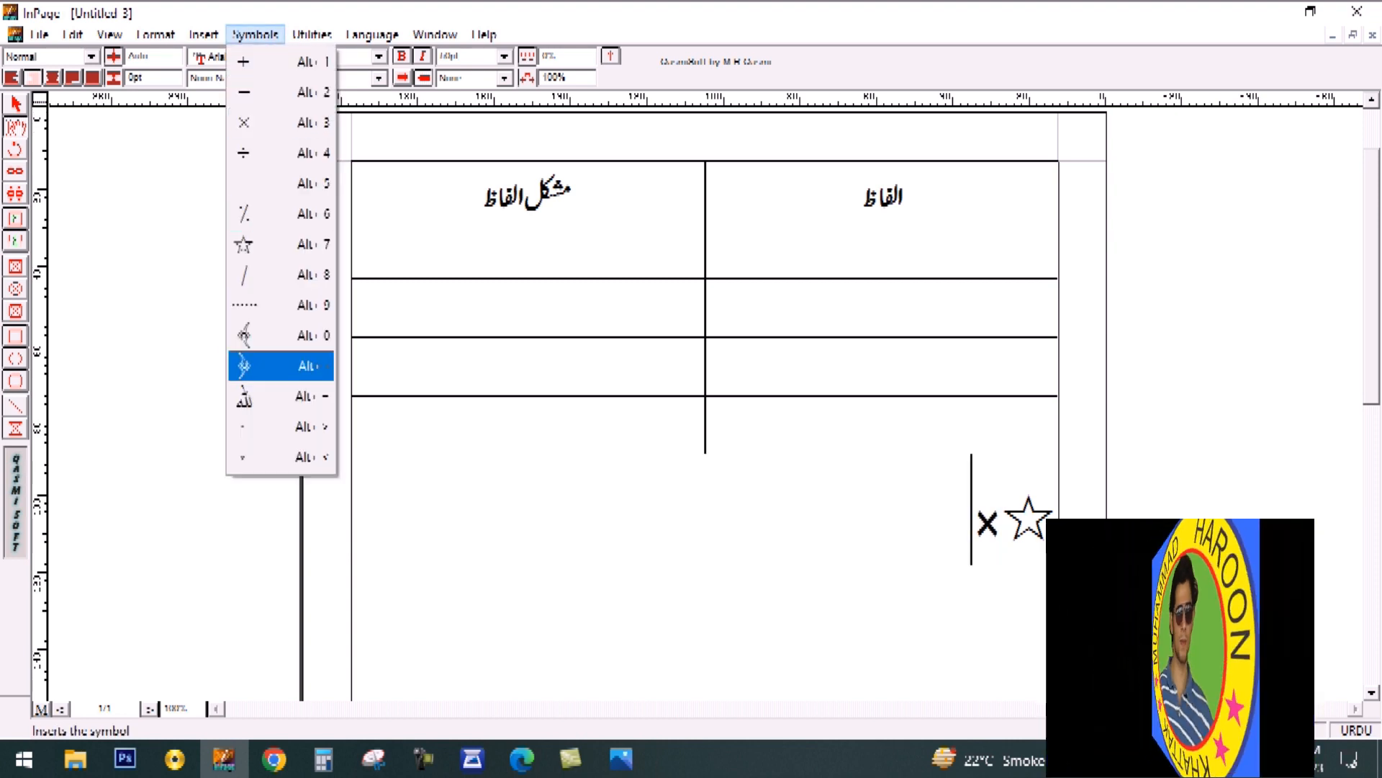
pyautogui.press('Return')
pyautogui.hotkey('alt', 's')
pyautogui.press('Down')
pyautogui.press('Down')
pyautogui.press('Down')
pyautogui.press('Down')
pyautogui.press('Down')
pyautogui.press('Down')
pyautogui.press('Down')
pyautogui.press('Down')
pyautogui.press('Down')
pyautogui.press('Down')
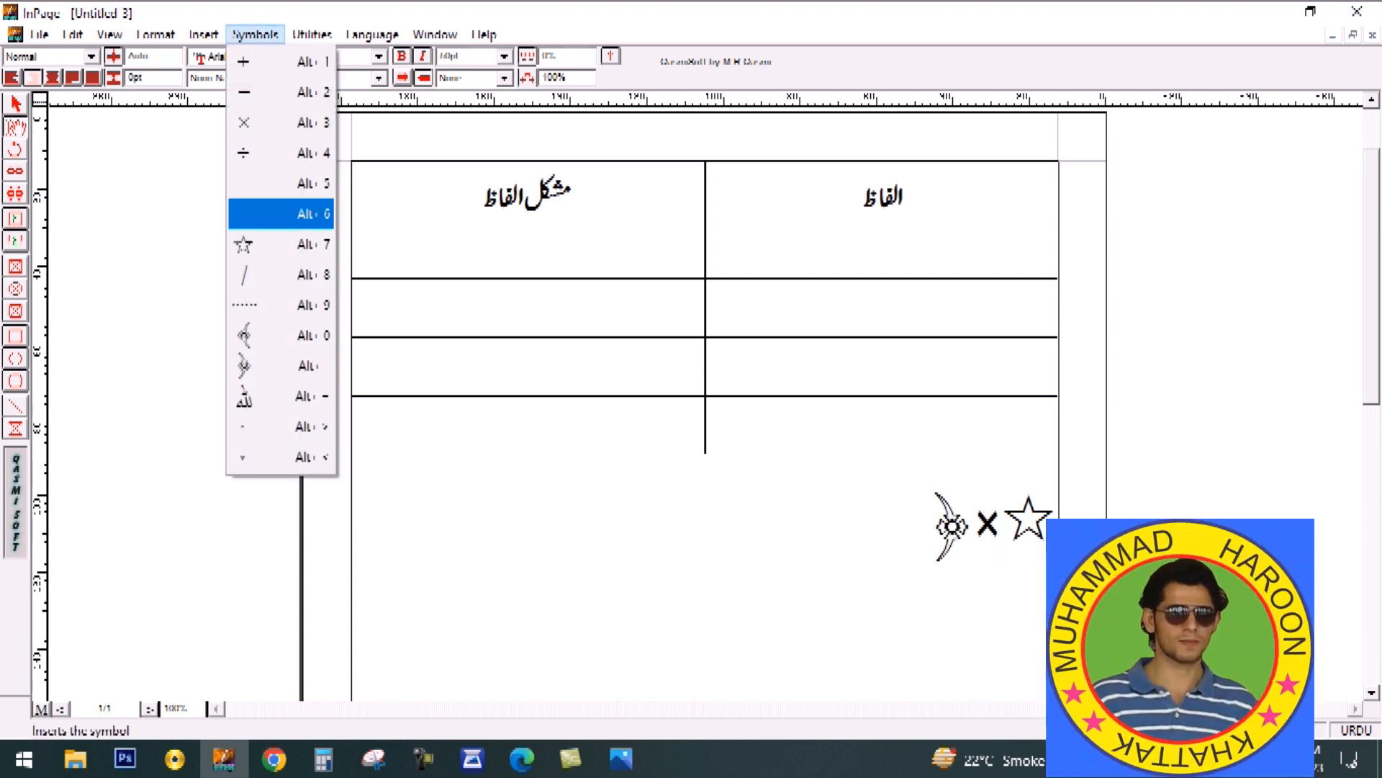
pyautogui.press('Return')
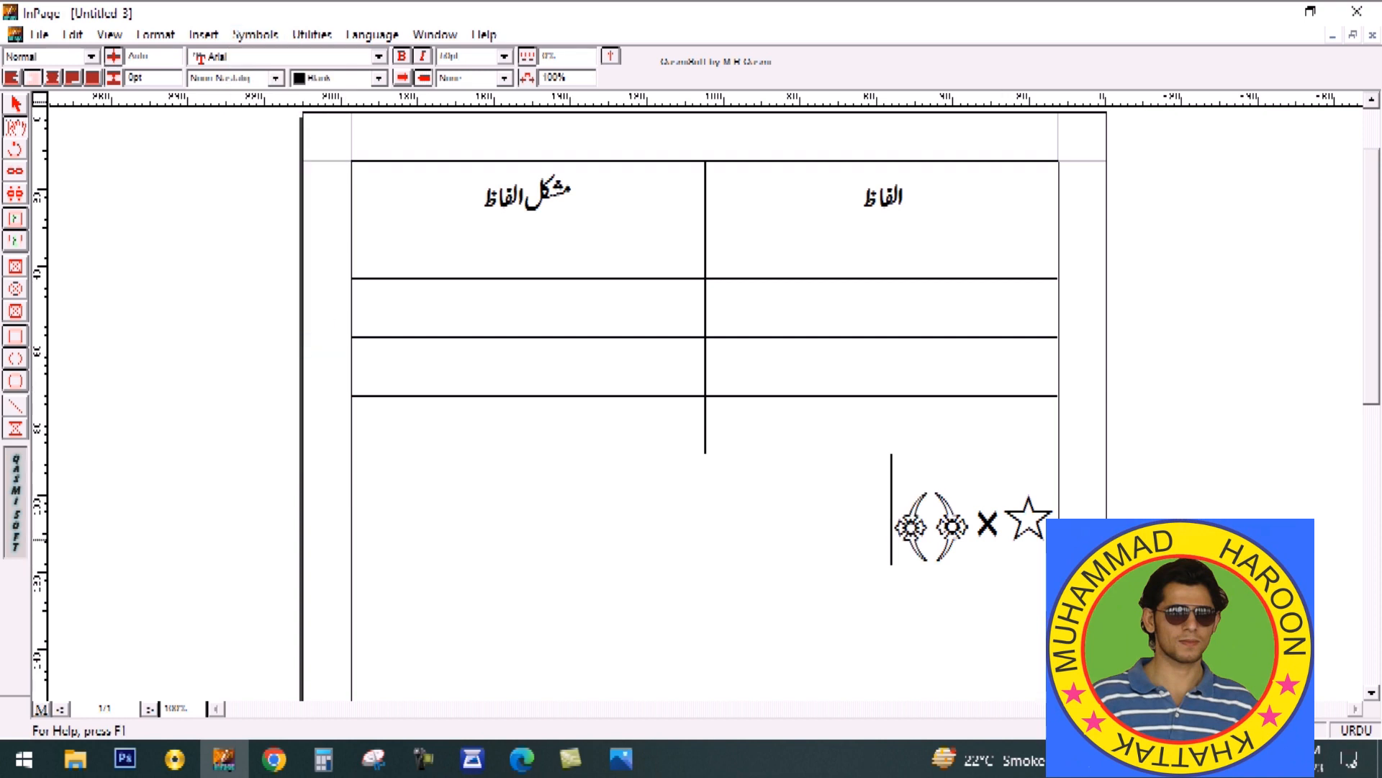
pyautogui.press('Right')
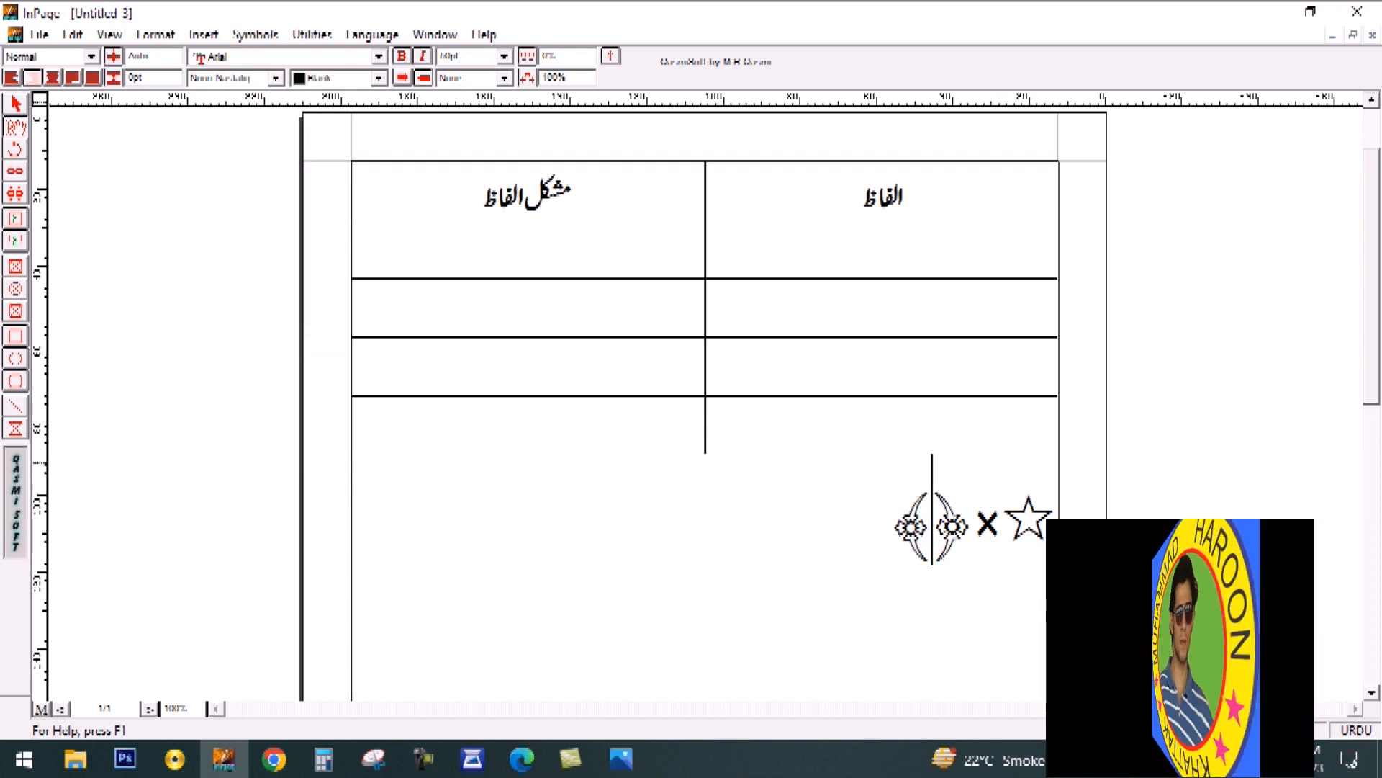
pyautogui.write('پاکس')
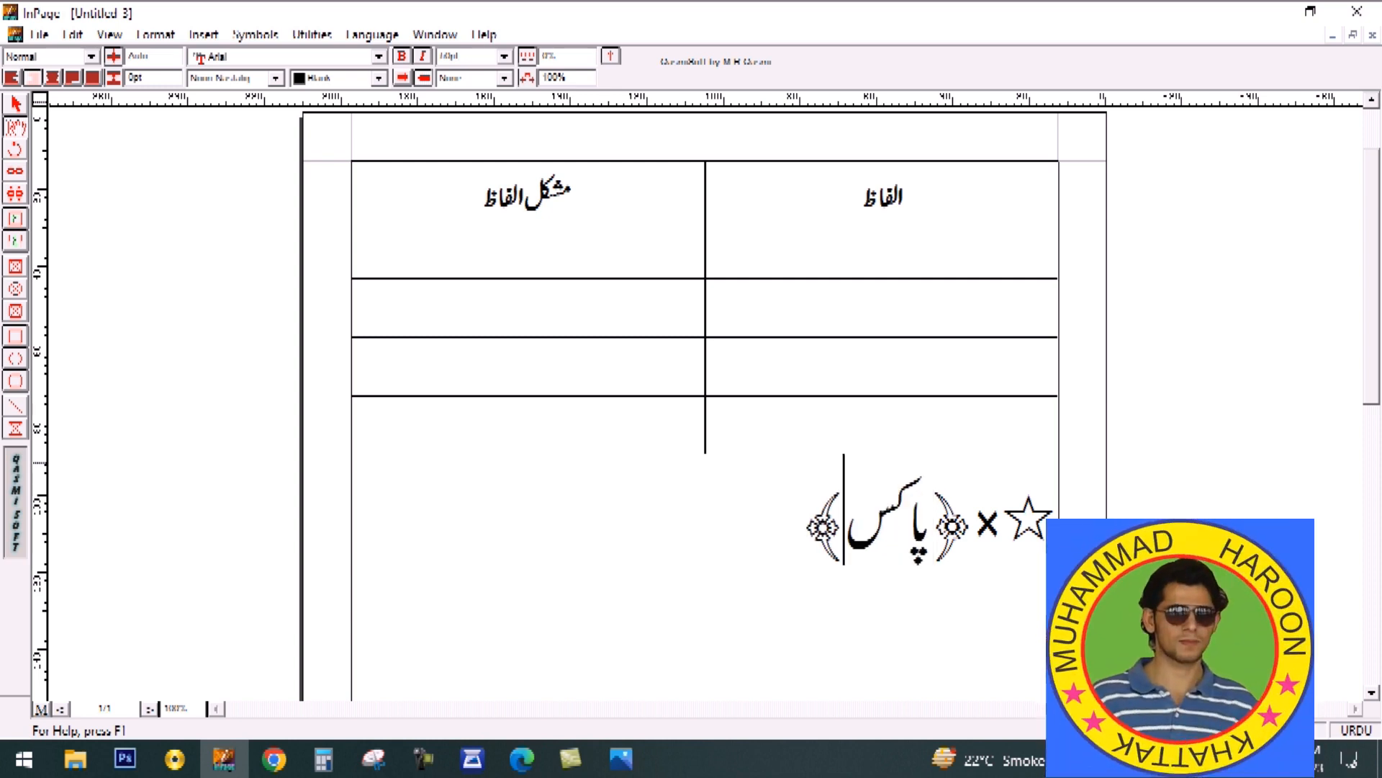
pyautogui.write('تان')
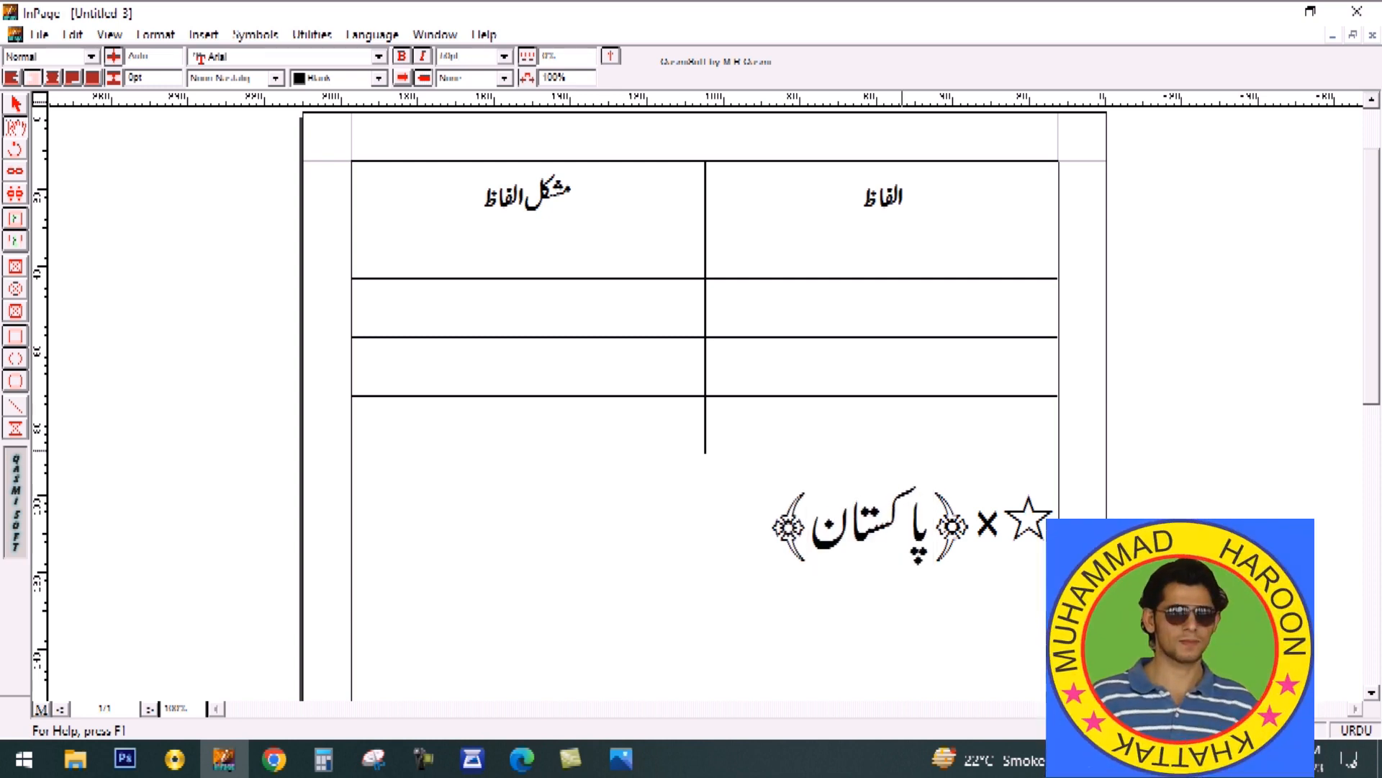
pyautogui.press('Left')
pyautogui.hotkey('alt', 's')
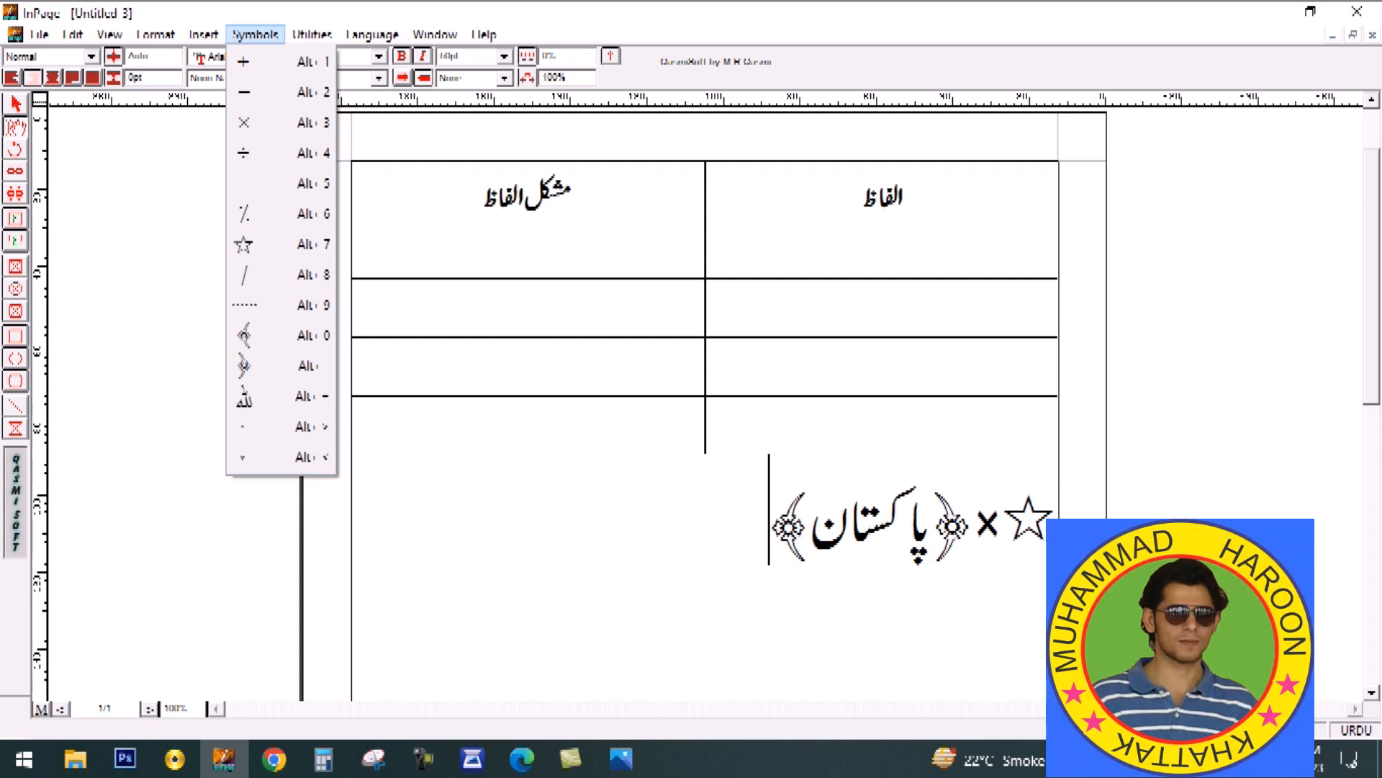
pyautogui.press('Escape')
pyautogui.hotkey('alt', 'u')
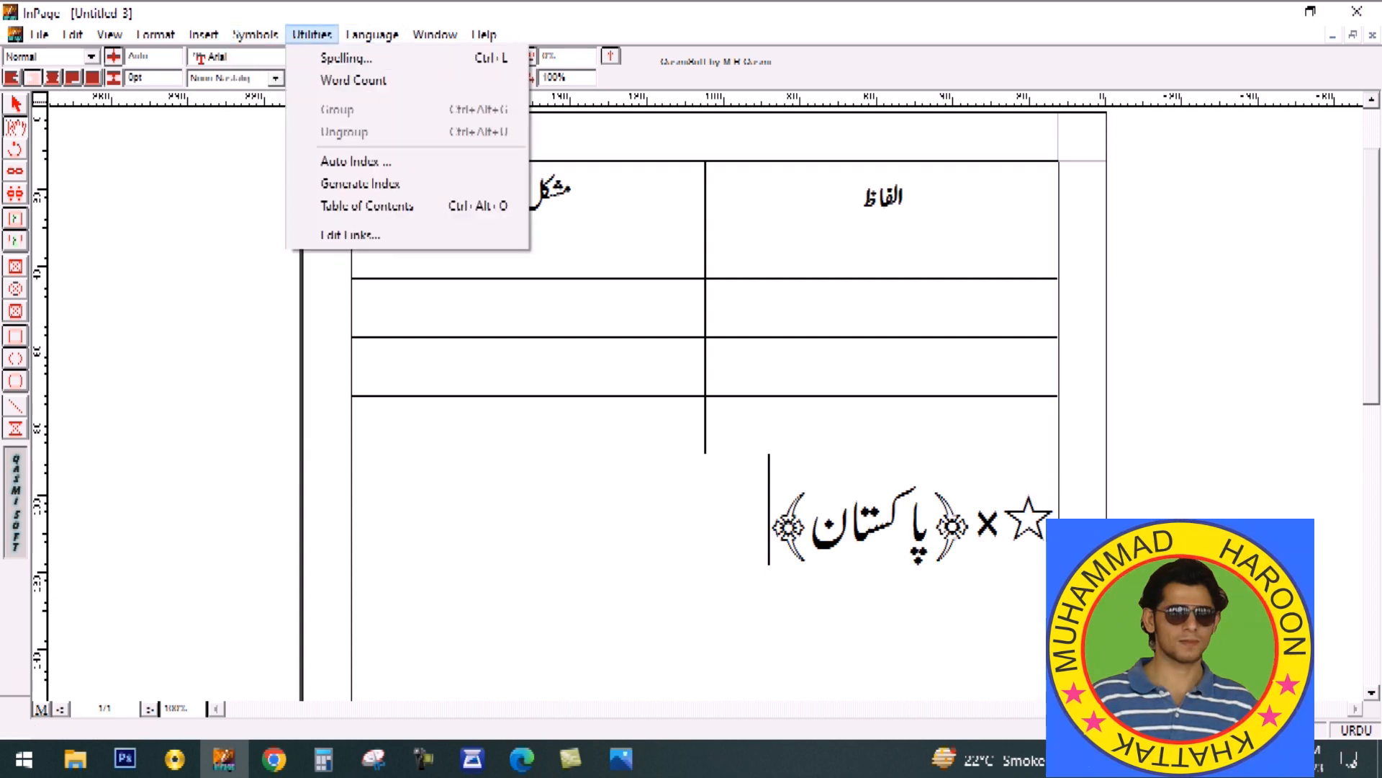
pyautogui.press('Escape')
pyautogui.press('Right')
pyautogui.hotkey('alt', 'w')
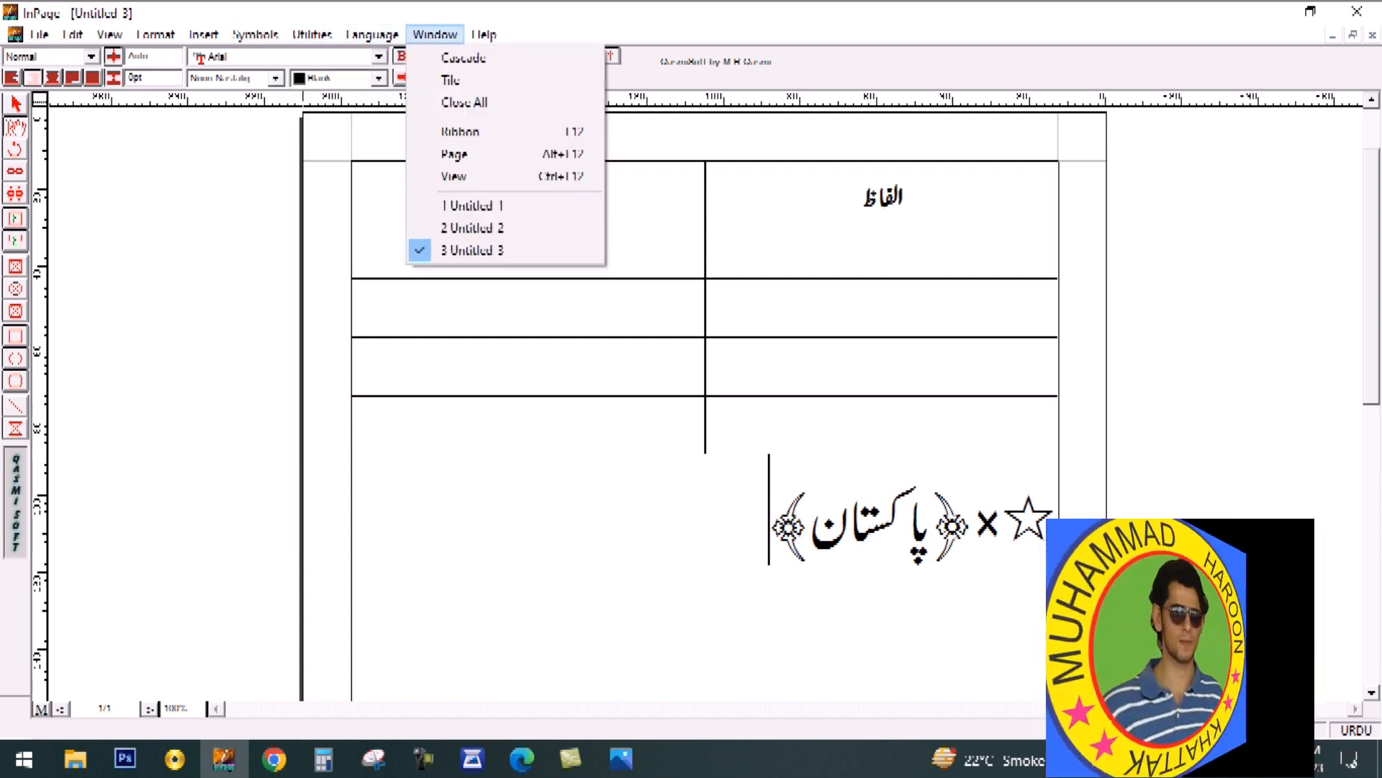
pyautogui.press('Escape')
pyautogui.hotkey('alt', 'u')
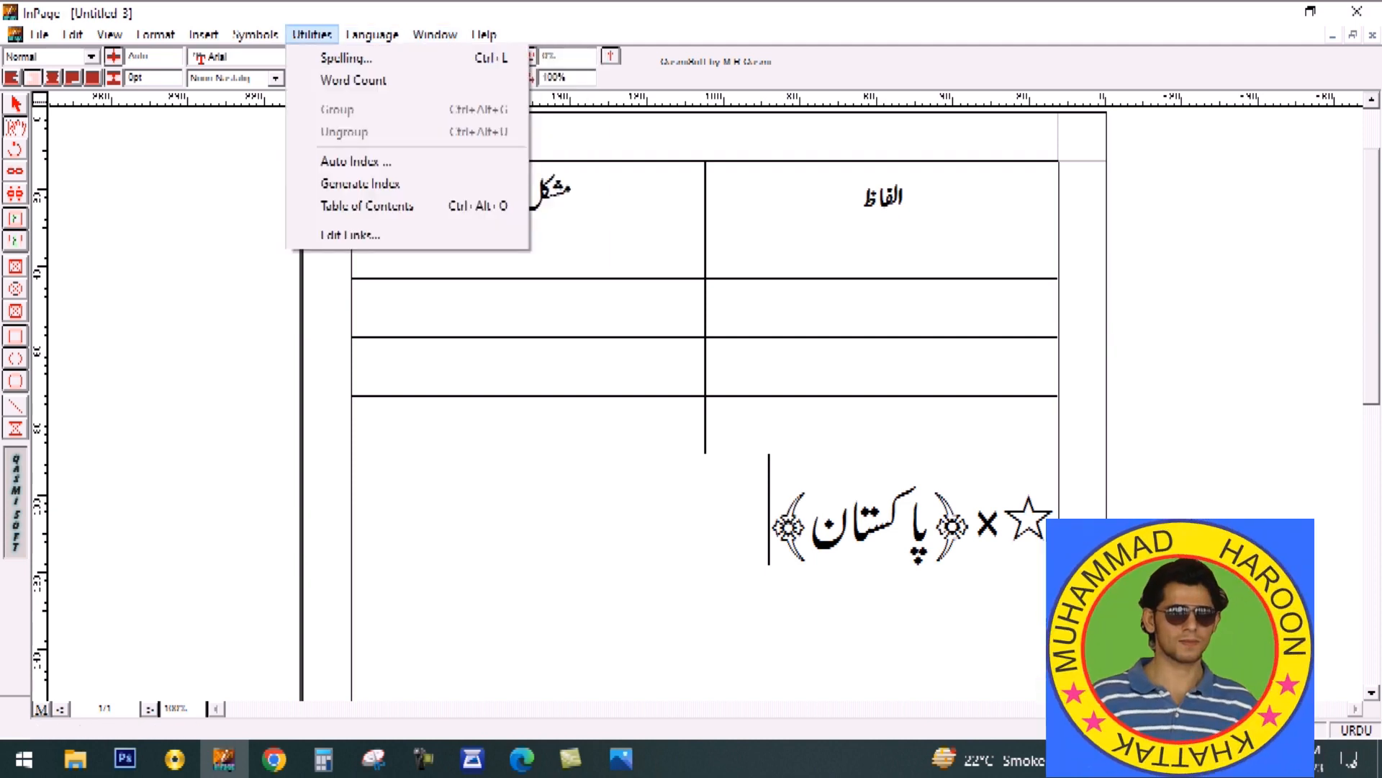
pyautogui.press('Escape')
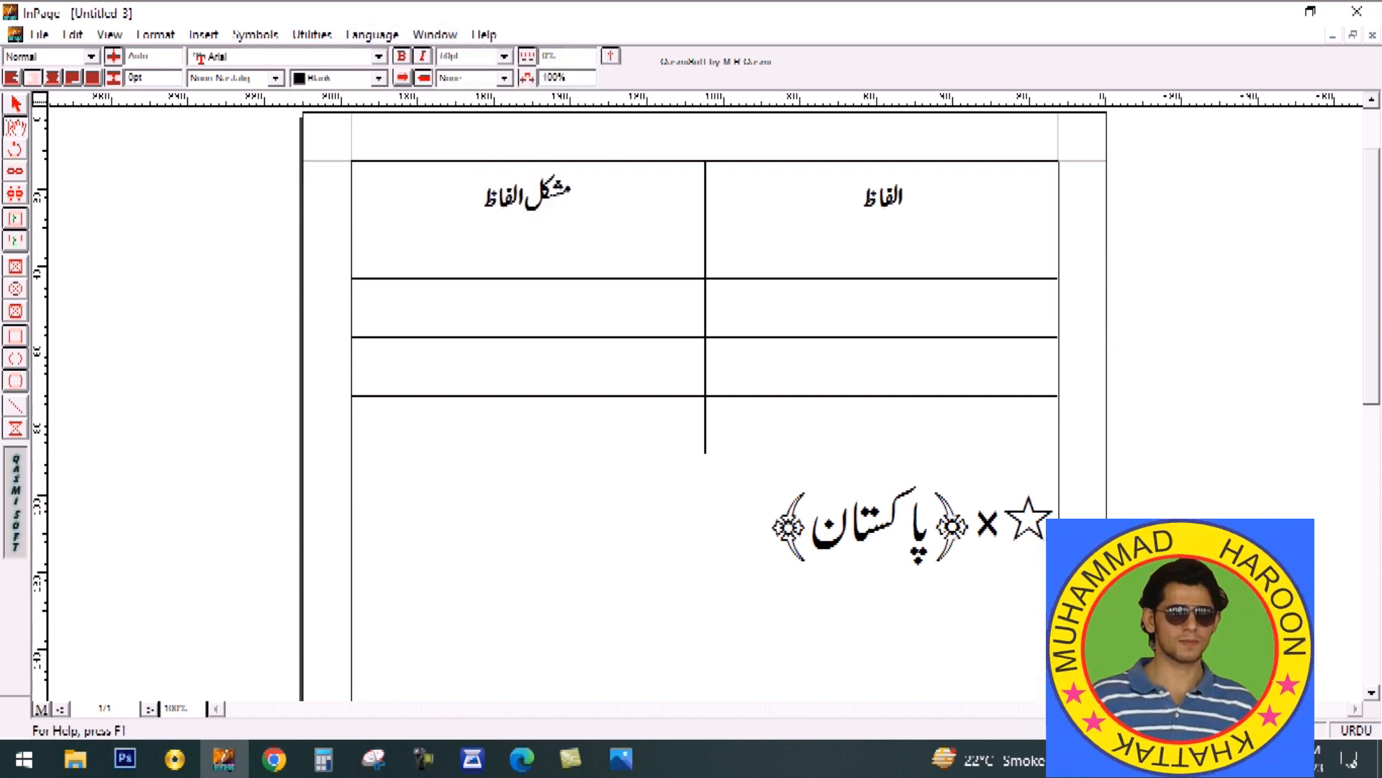